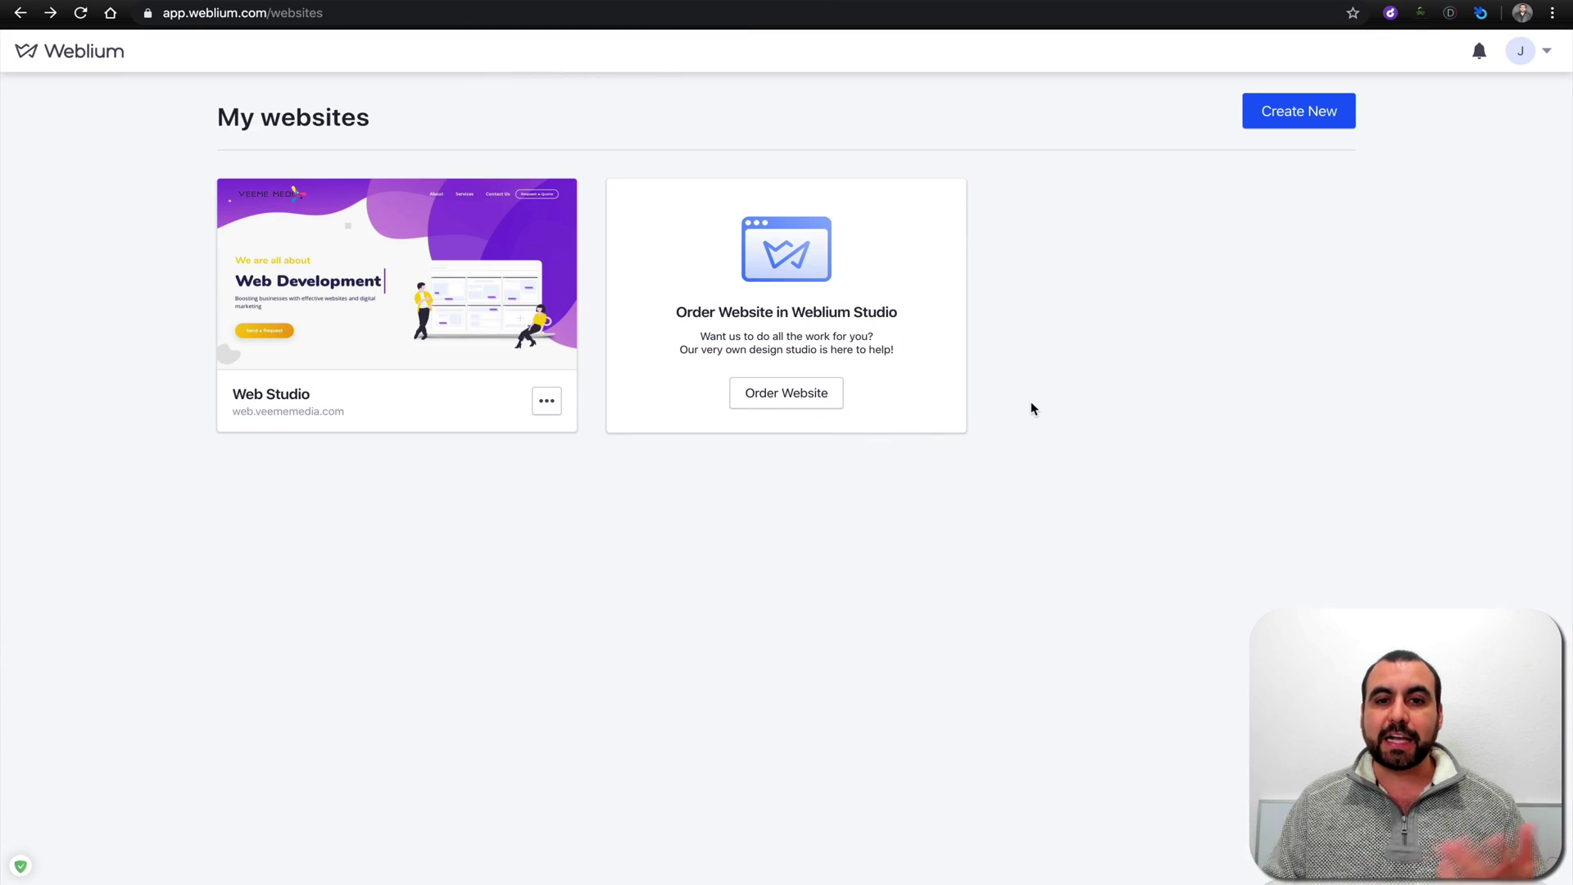
Start a new website and browse the template gallery.
{"action": "left_click", "coordinate": [1293, 129]}
{"action": "mouse_move", "coordinate": [1142, 363]}
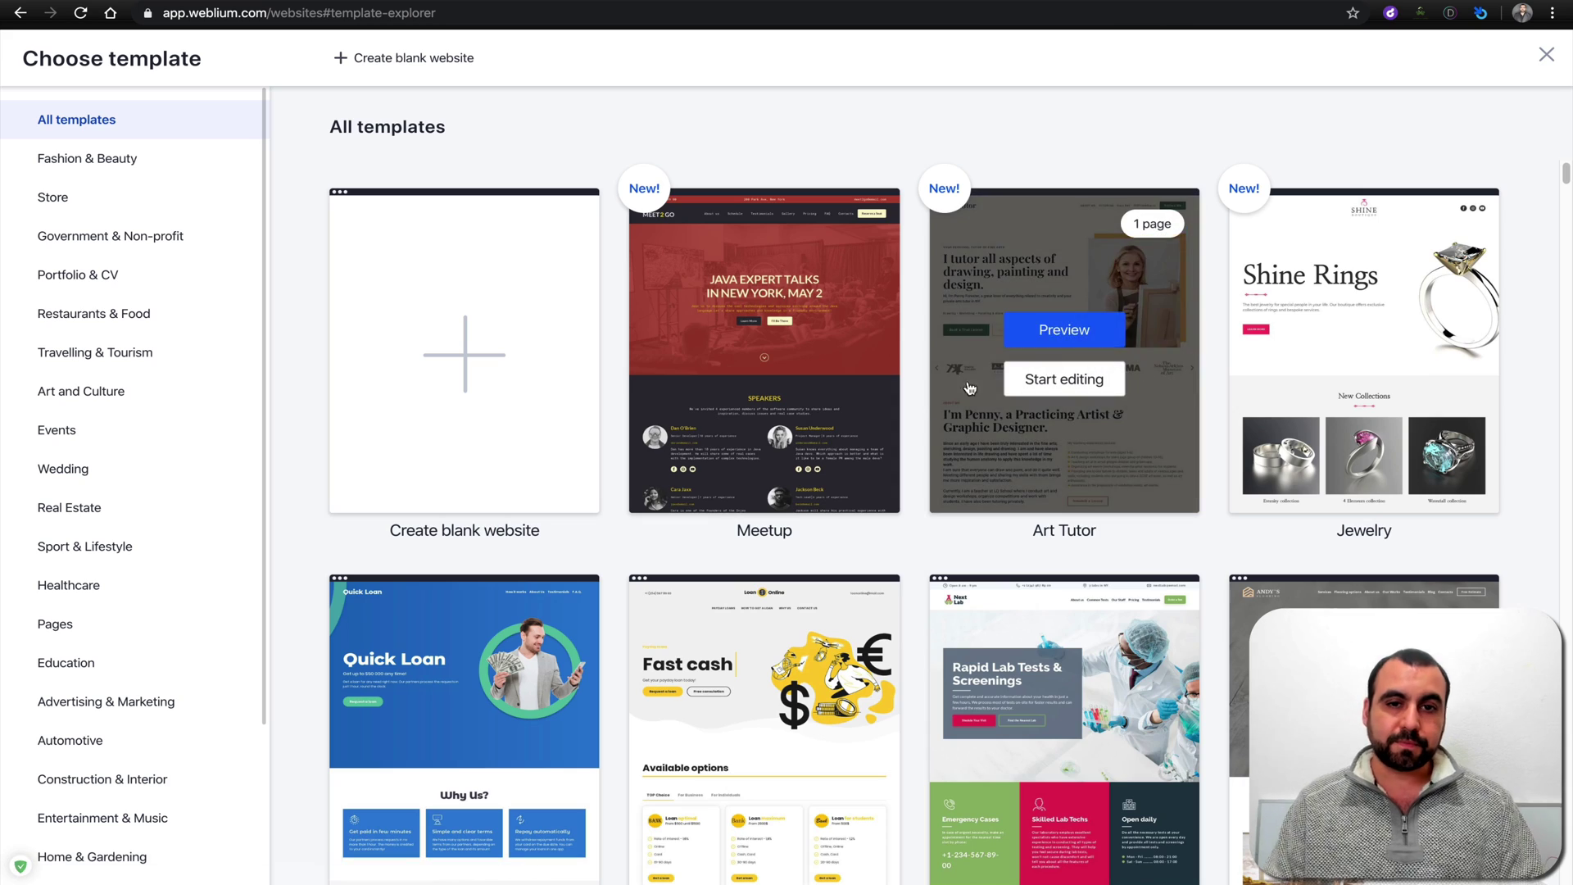
{"action": "scroll", "coordinate": [1138, 688], "scroll_direction": "down", "scroll_amount": 10}
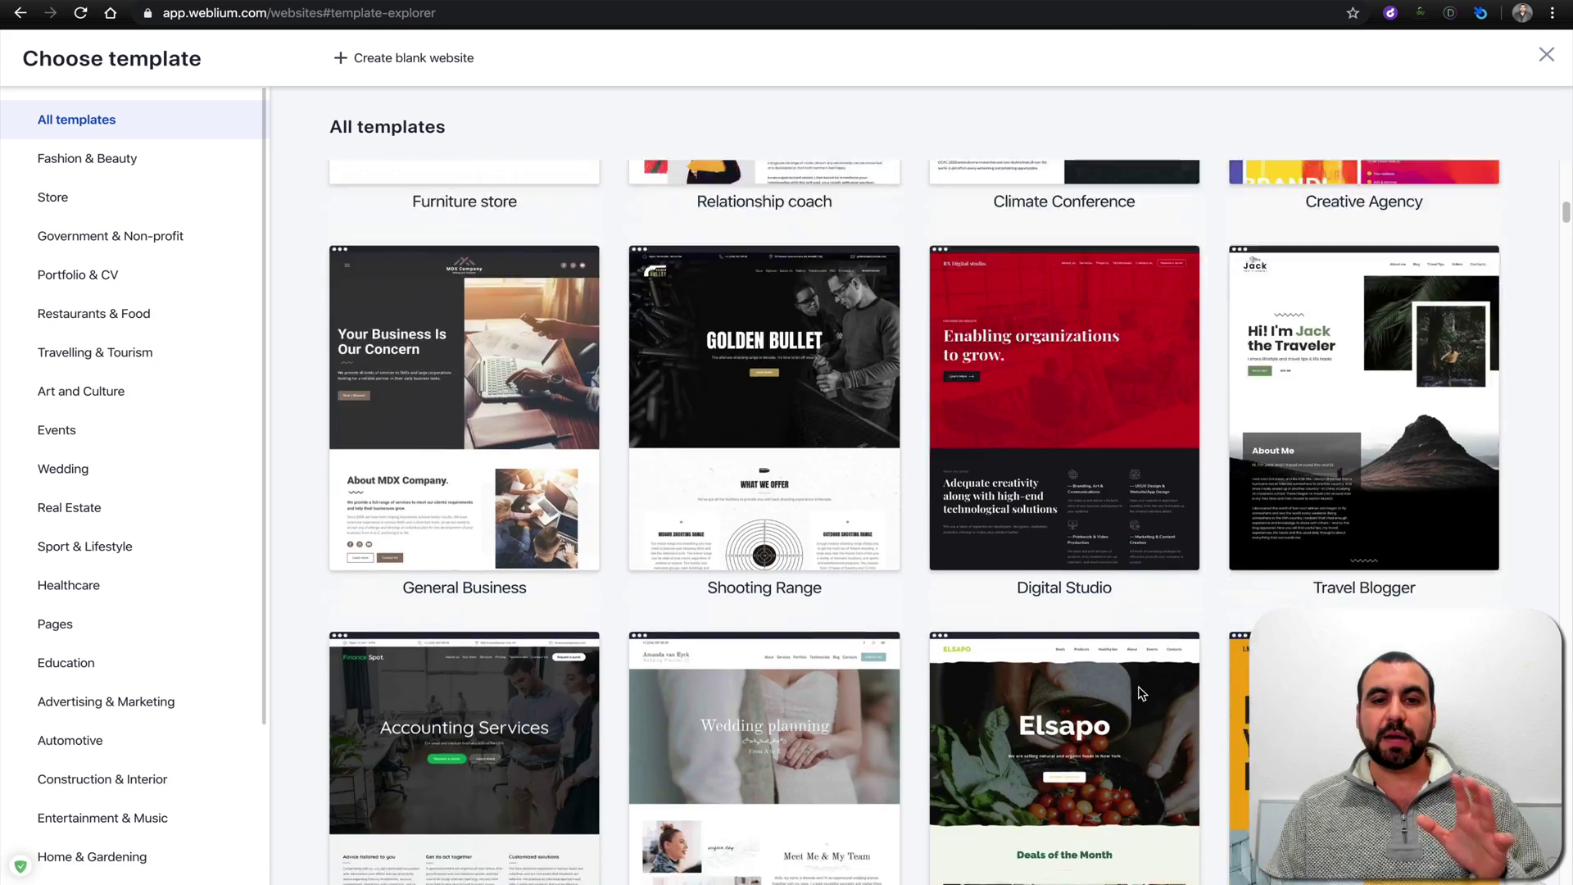
{"action": "scroll", "coordinate": [1140, 692], "scroll_direction": "down", "scroll_amount": 15}
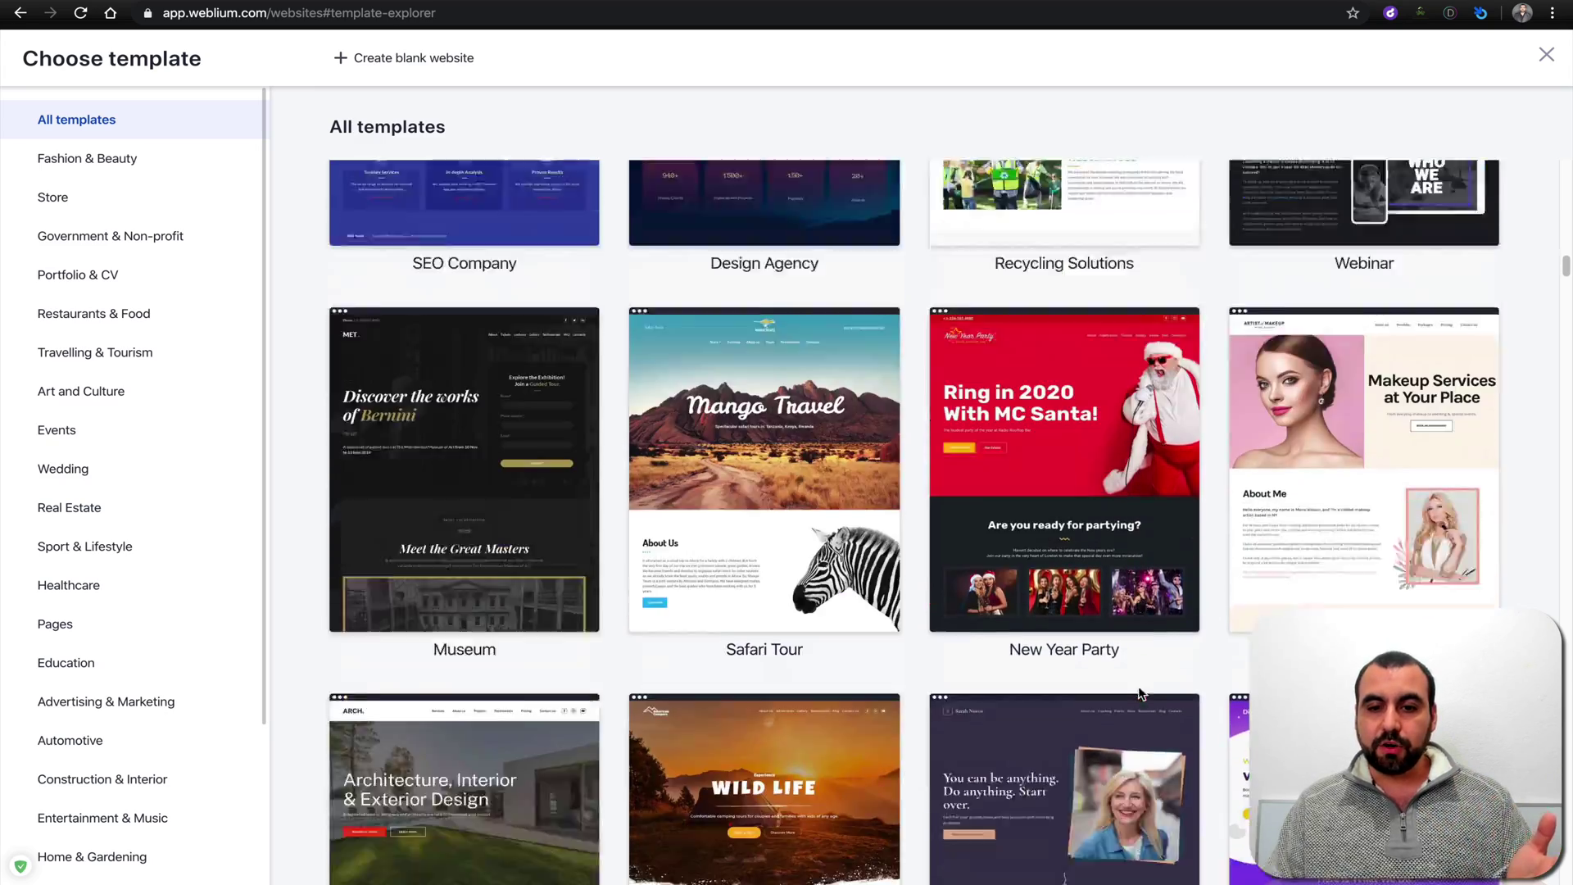
{"action": "scroll", "coordinate": [1140, 694], "scroll_direction": "down", "scroll_amount": 2}
{"action": "scroll", "coordinate": [1141, 694], "scroll_direction": "up", "scroll_amount": 10}
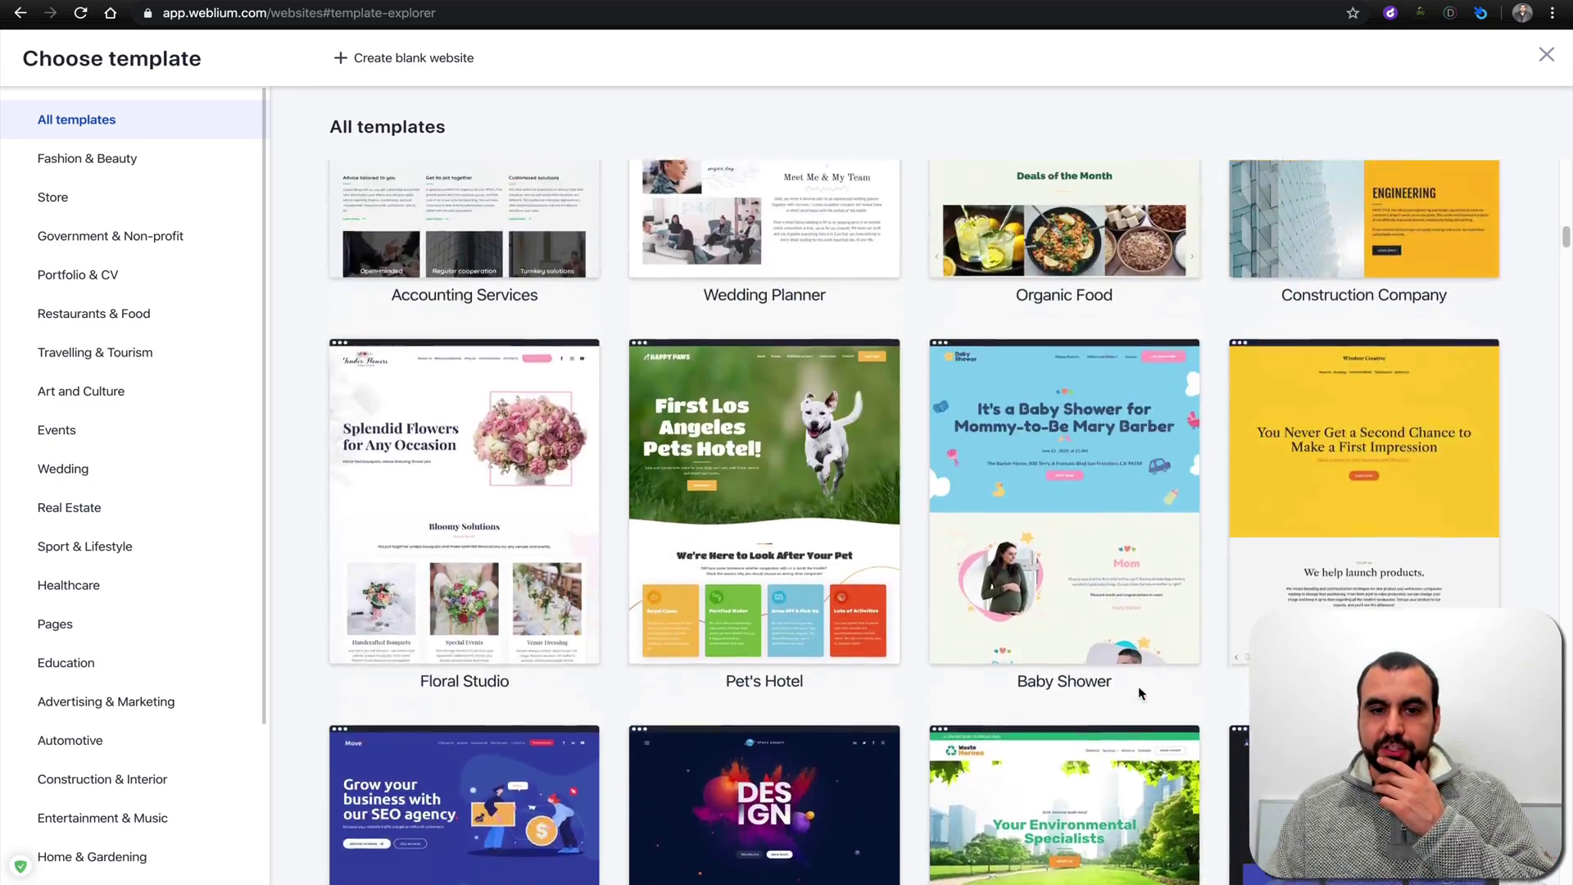
{"action": "scroll", "coordinate": [1138, 686], "scroll_direction": "up", "scroll_amount": 3}
{"action": "scroll", "coordinate": [1138, 685], "scroll_direction": "down", "scroll_amount": 7}
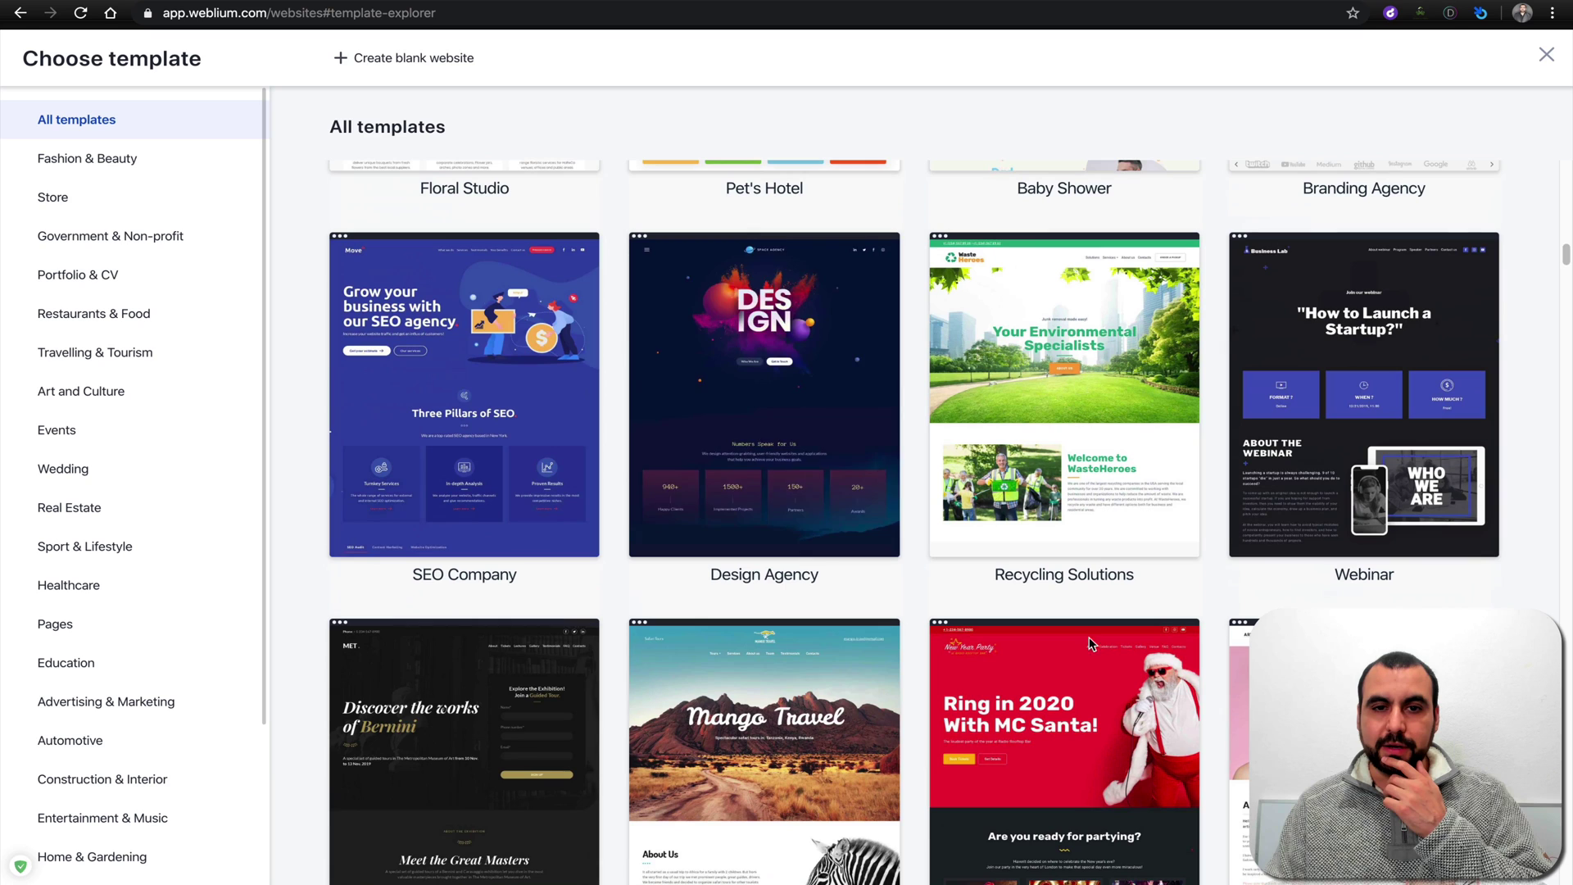
Open the preview of the Design Agency template.
{"action": "mouse_move", "coordinate": [762, 424]}
{"action": "right_click", "coordinate": [761, 385]}
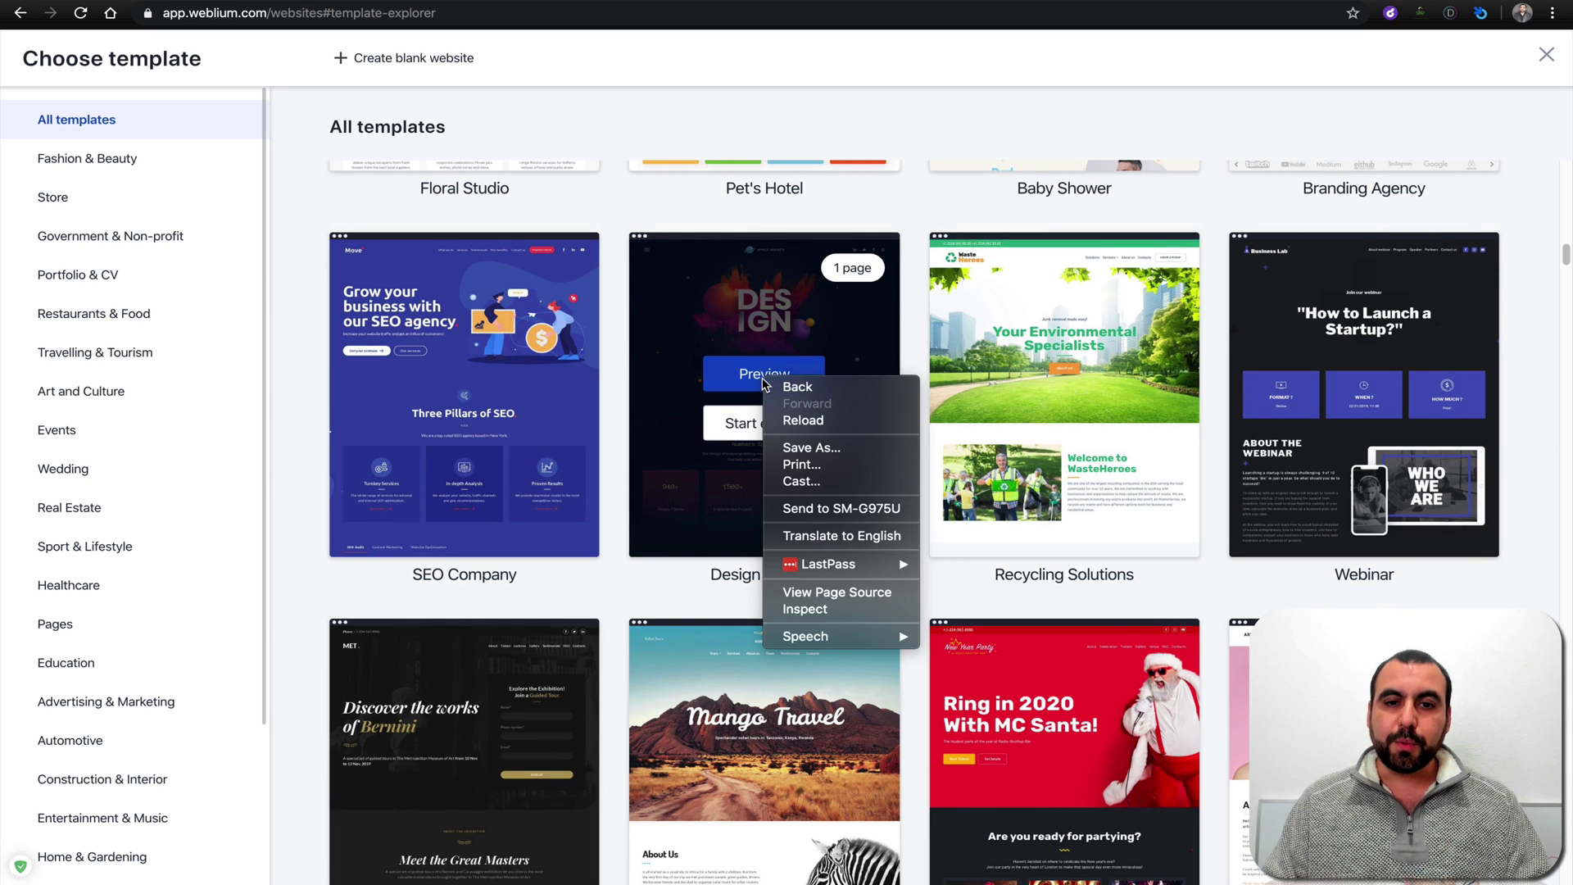
{"action": "left_click", "coordinate": [724, 367]}
Open the Design Agency preview and try its side navigation menu, then close it.
{"action": "left_click", "coordinate": [724, 367]}
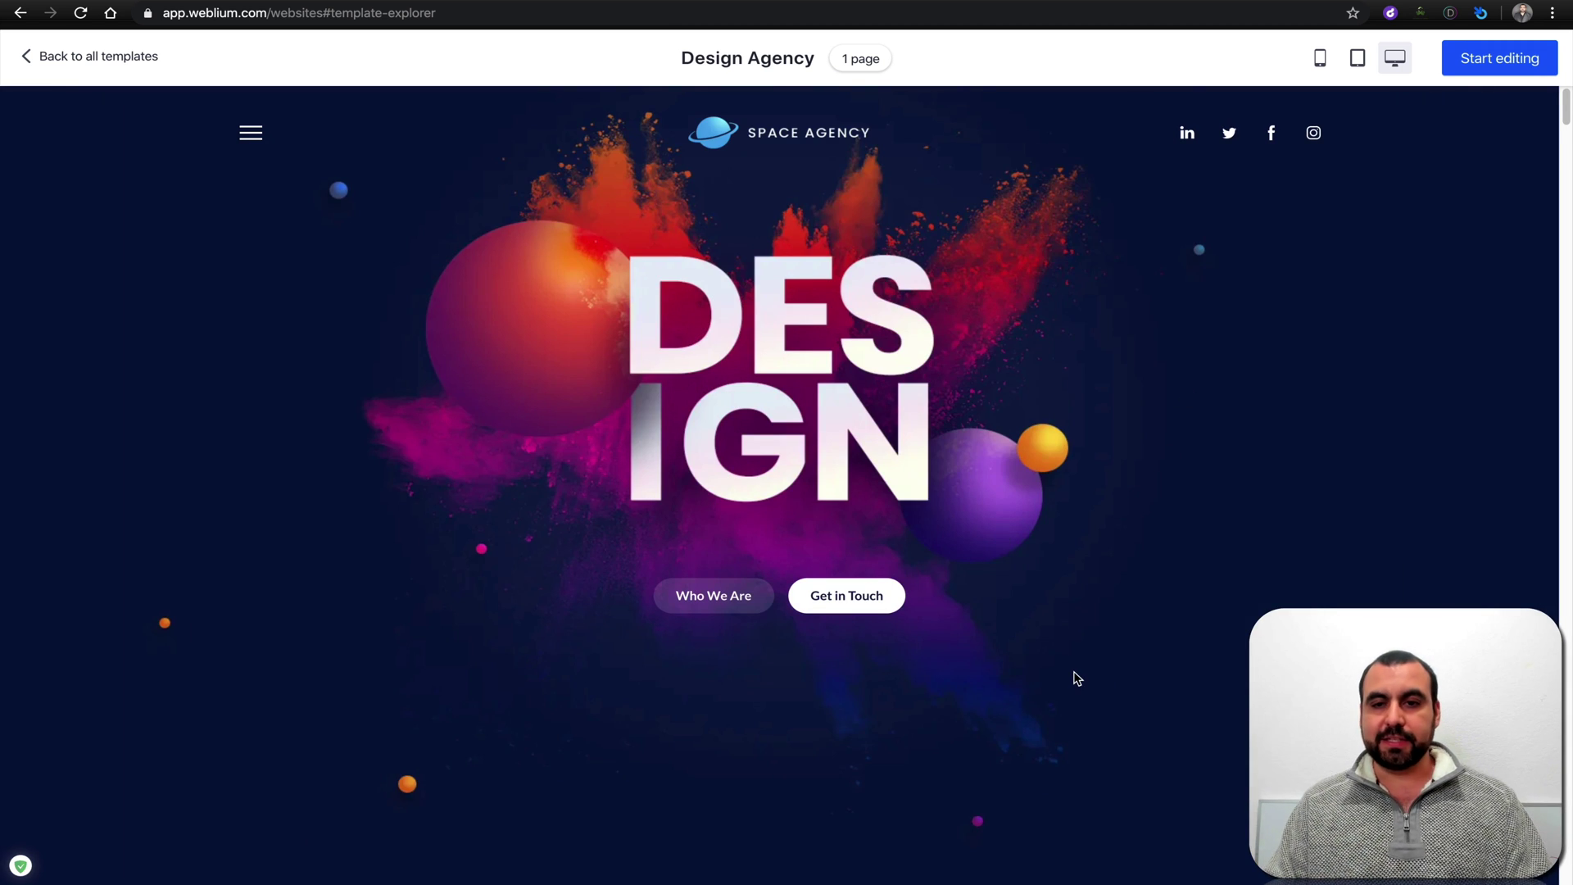
{"action": "scroll", "coordinate": [1074, 674], "scroll_direction": "down", "scroll_amount": 3}
{"action": "scroll", "coordinate": [1217, 217], "scroll_direction": "up", "scroll_amount": 3}
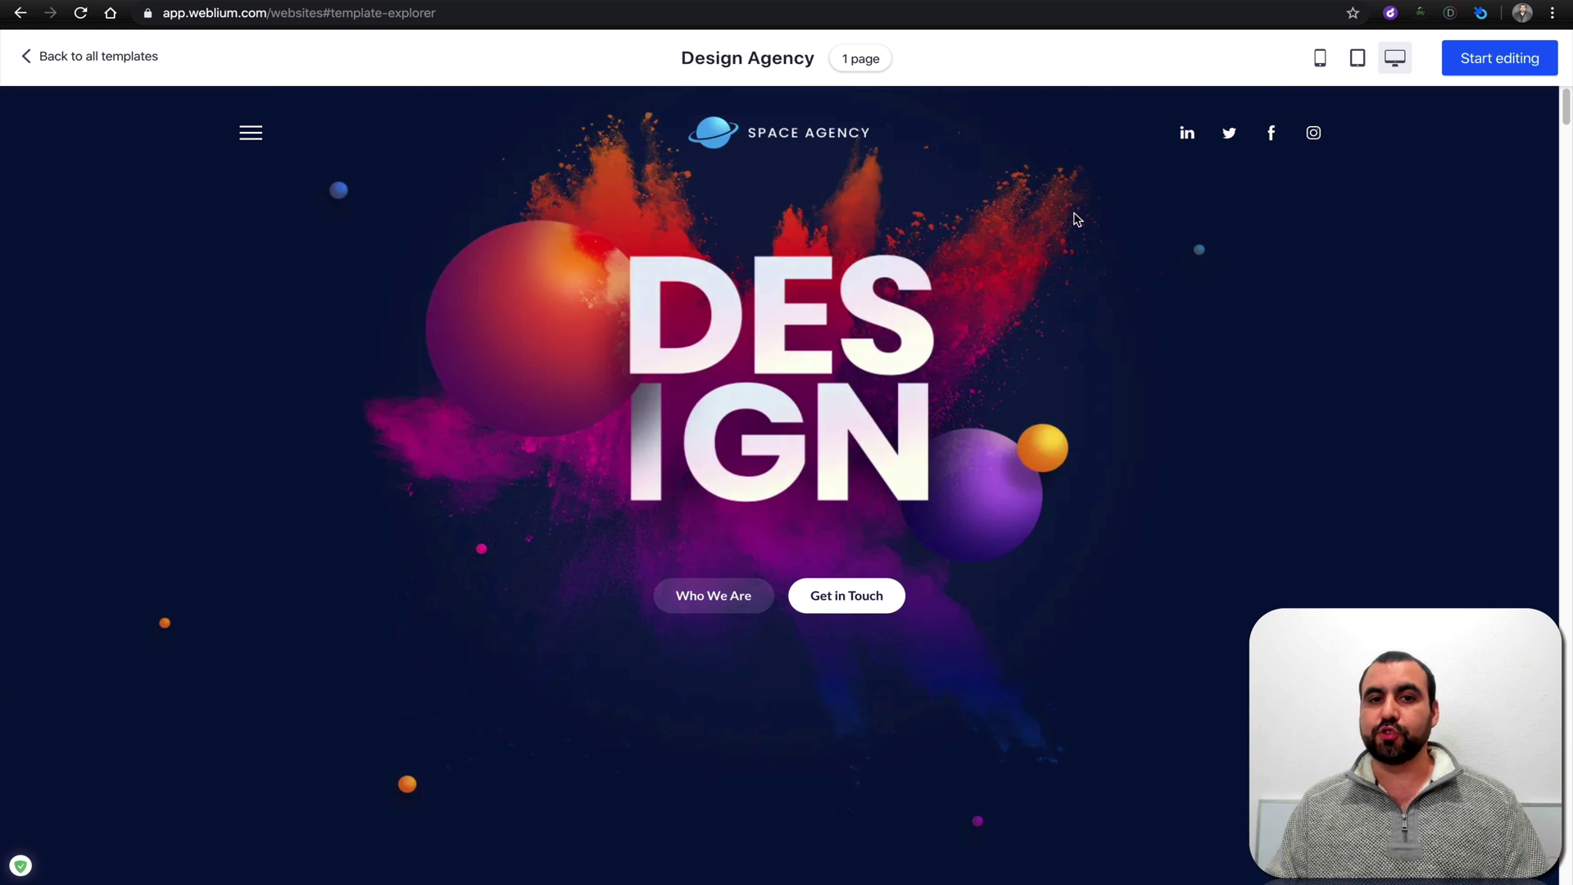
{"action": "left_click", "coordinate": [250, 134]}
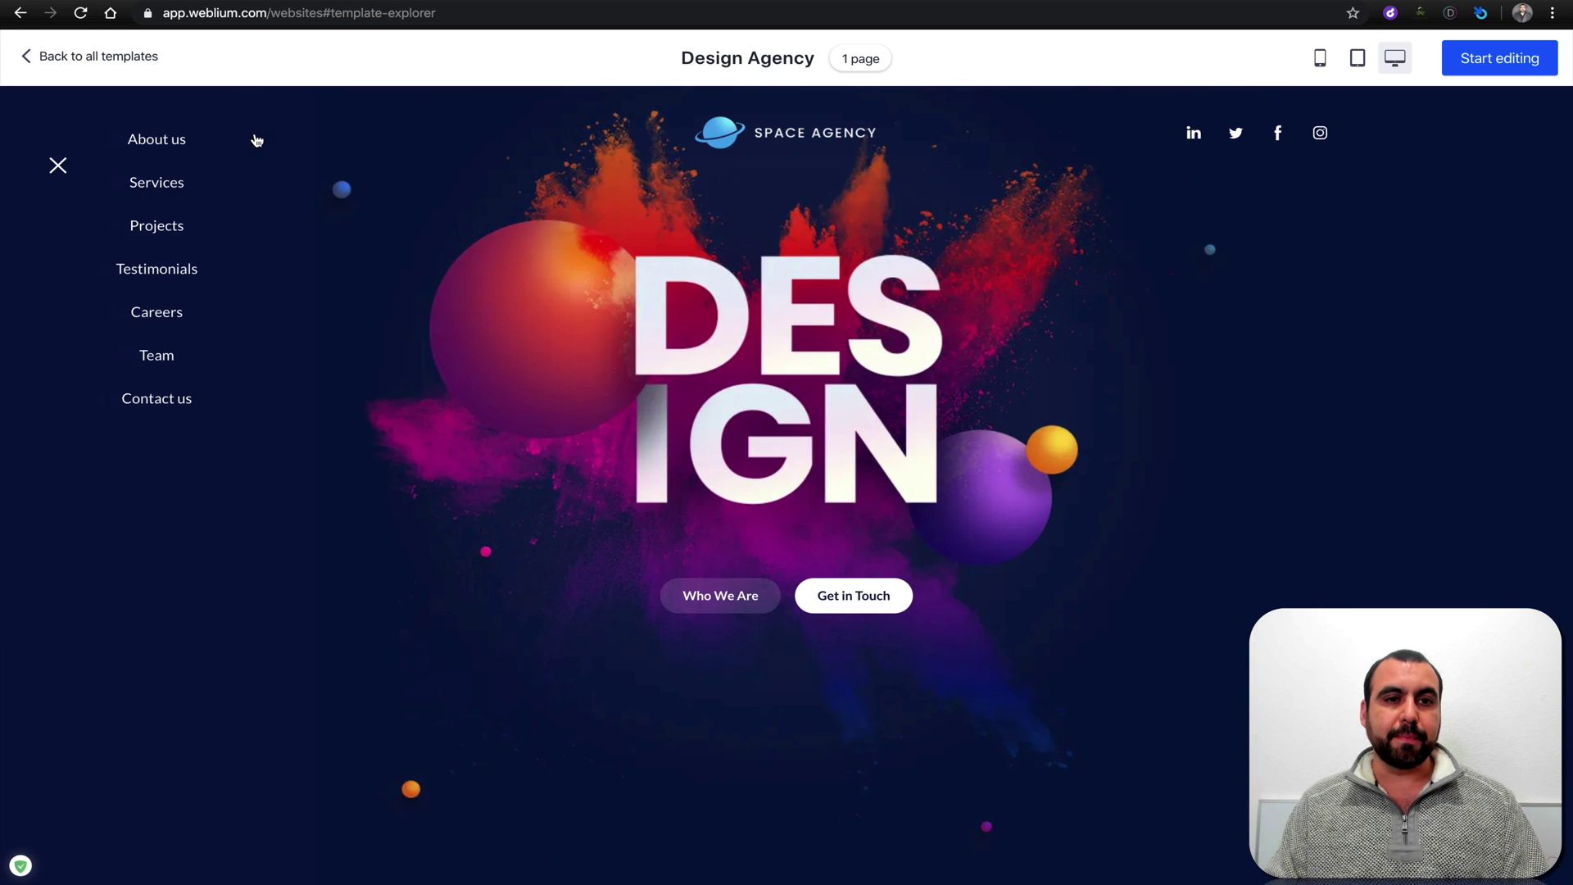
{"action": "left_click", "coordinate": [92, 172]}
Scroll to the About Space Design paragraph and briefly select its text.
{"action": "scroll", "coordinate": [815, 404], "scroll_direction": "down", "scroll_amount": 8}
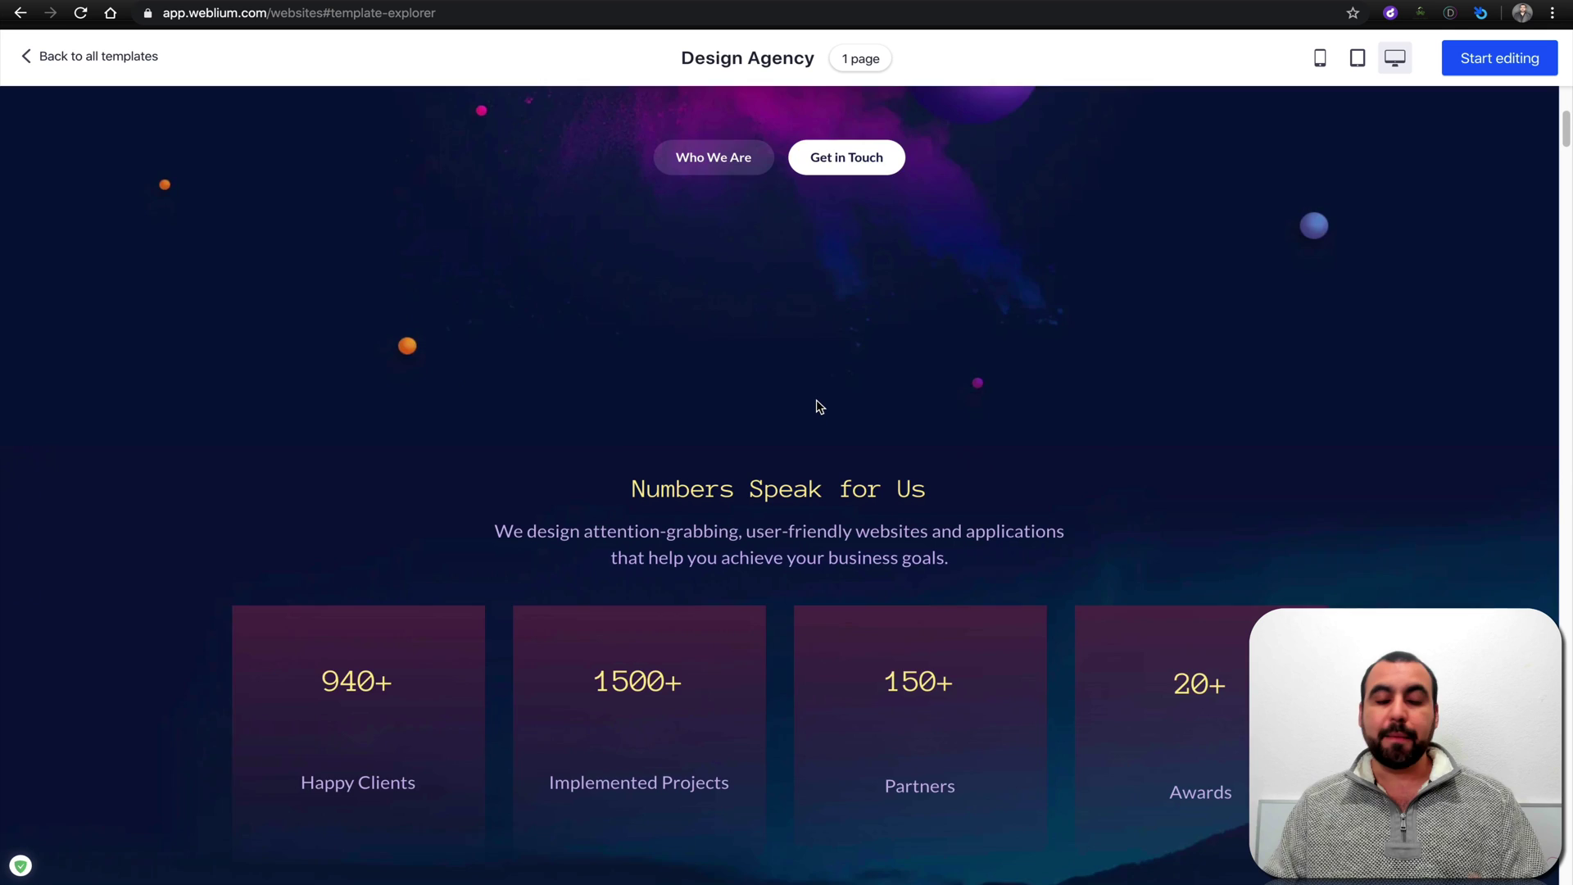
{"action": "scroll", "coordinate": [817, 406], "scroll_direction": "down", "scroll_amount": 8}
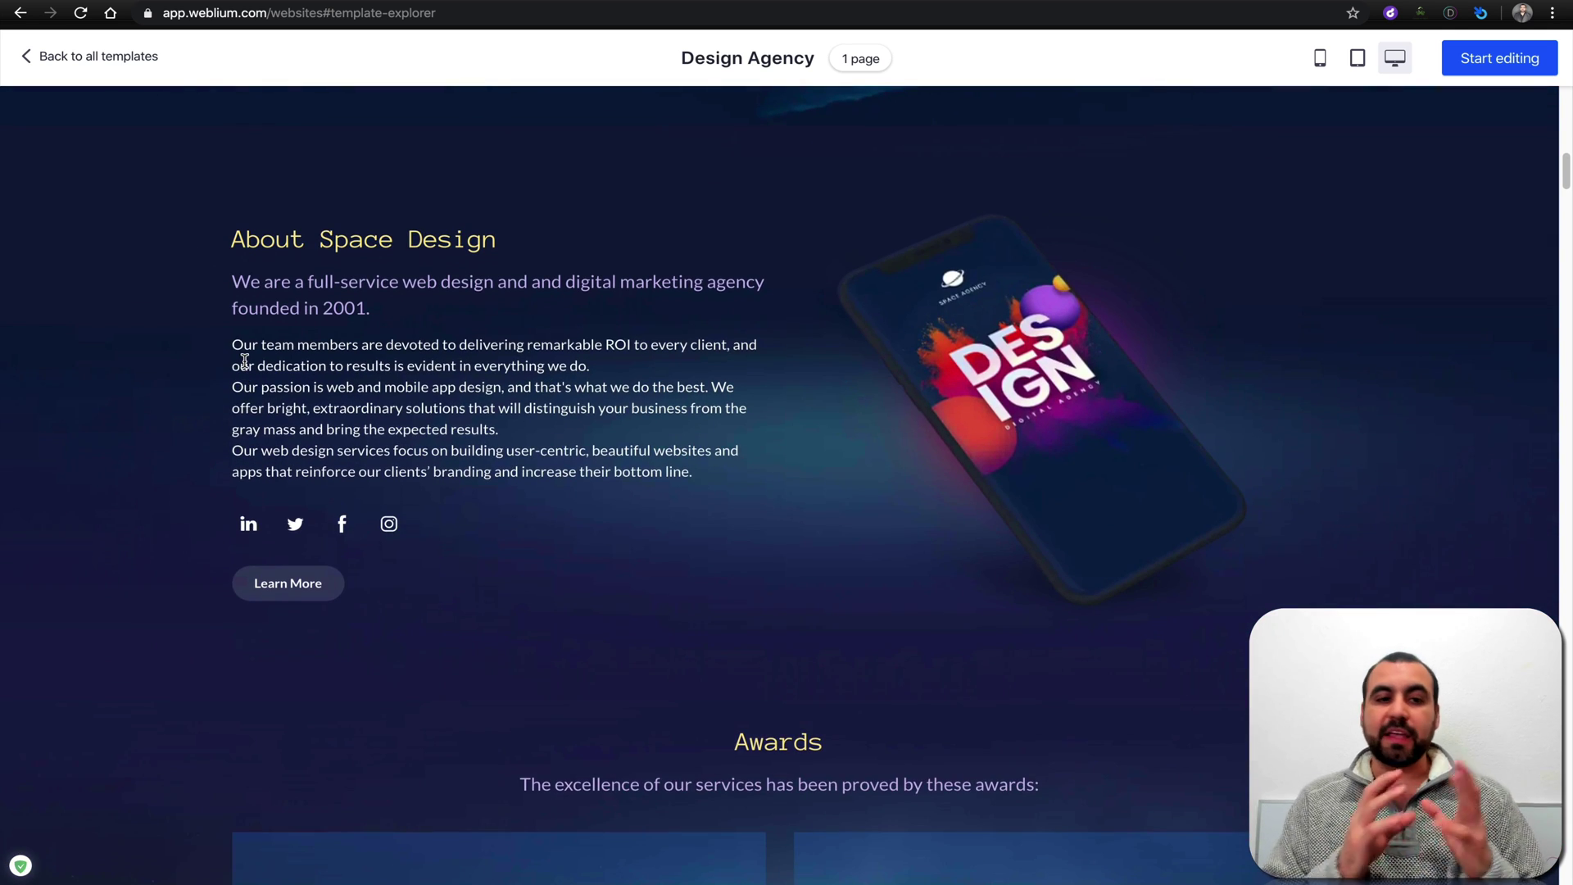
{"action": "left_click_drag", "start_coordinate": [232, 281], "coordinate": [595, 511]}
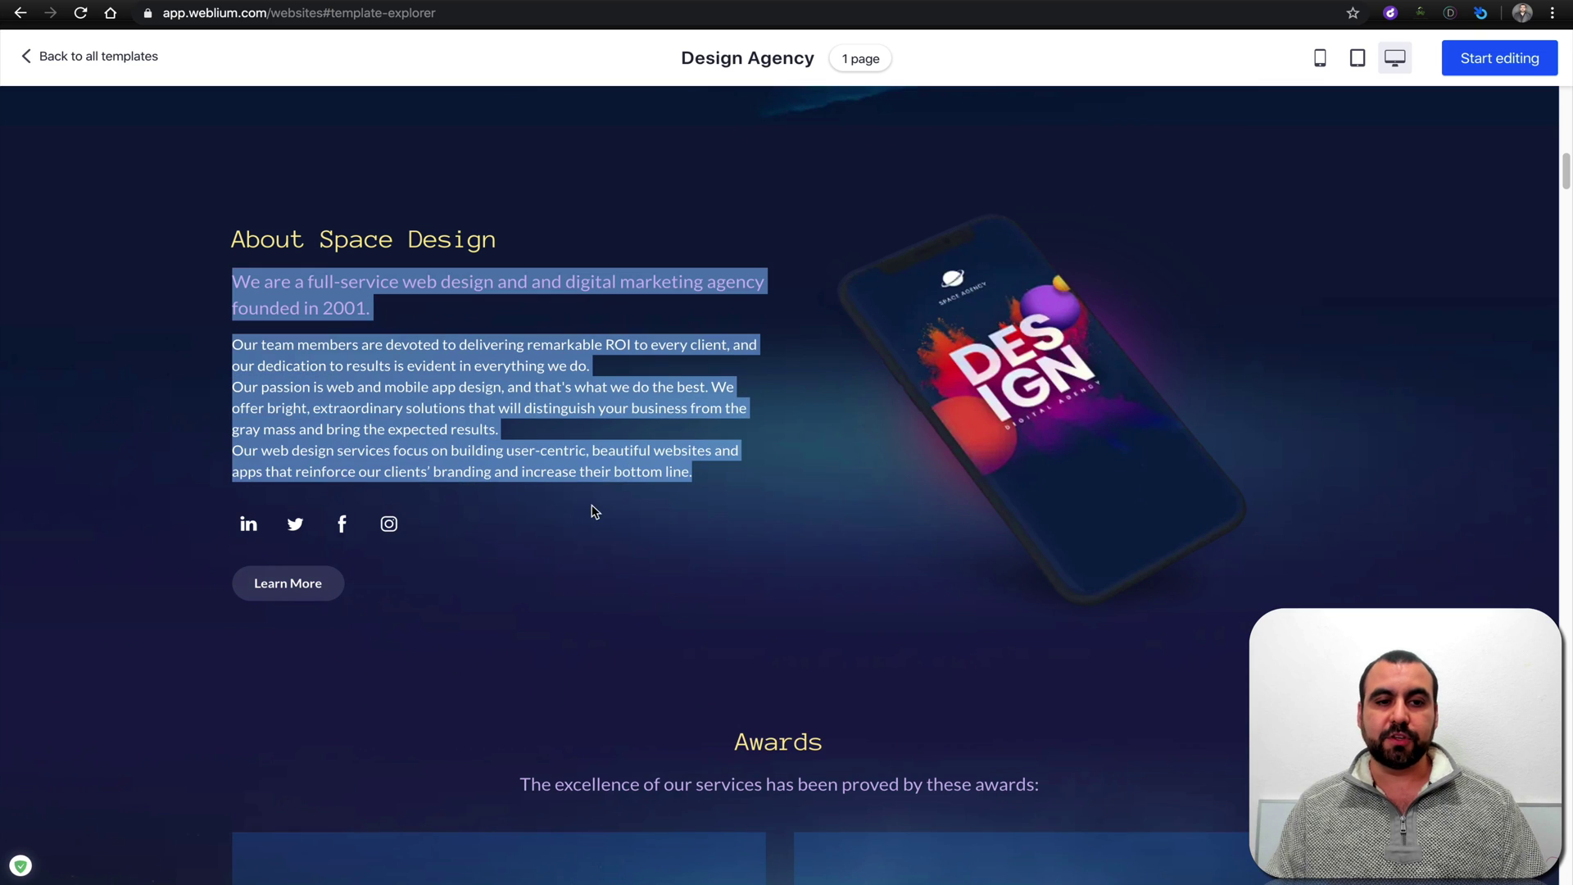
{"action": "left_click", "coordinate": [510, 442]}
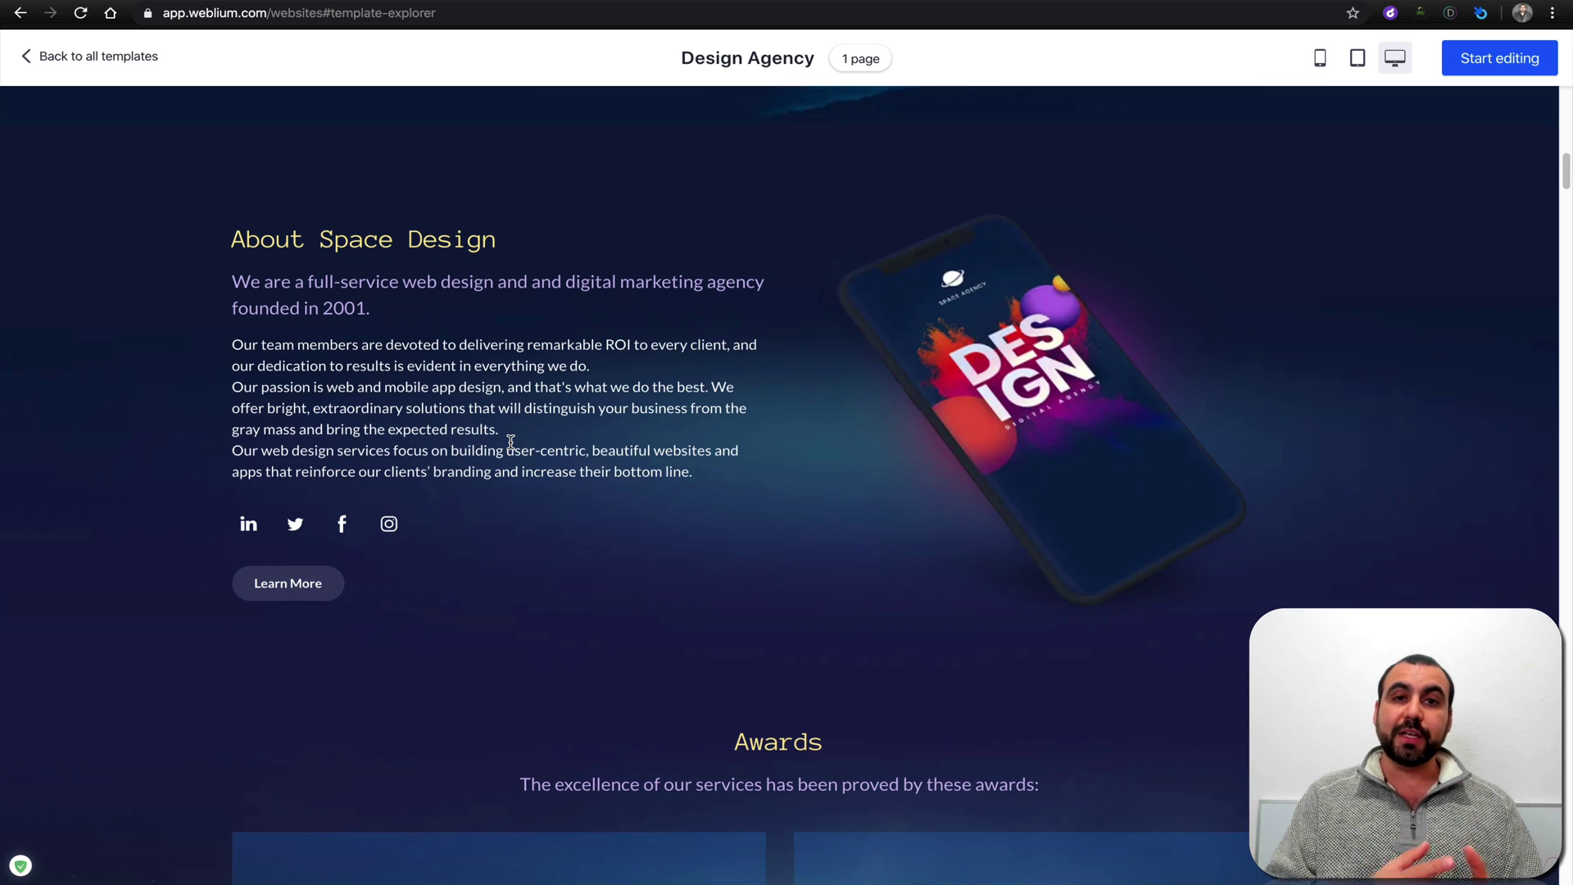
Scroll down past Design Starts Here to the template's contact form.
{"action": "scroll", "coordinate": [510, 442], "scroll_direction": "down", "scroll_amount": 12}
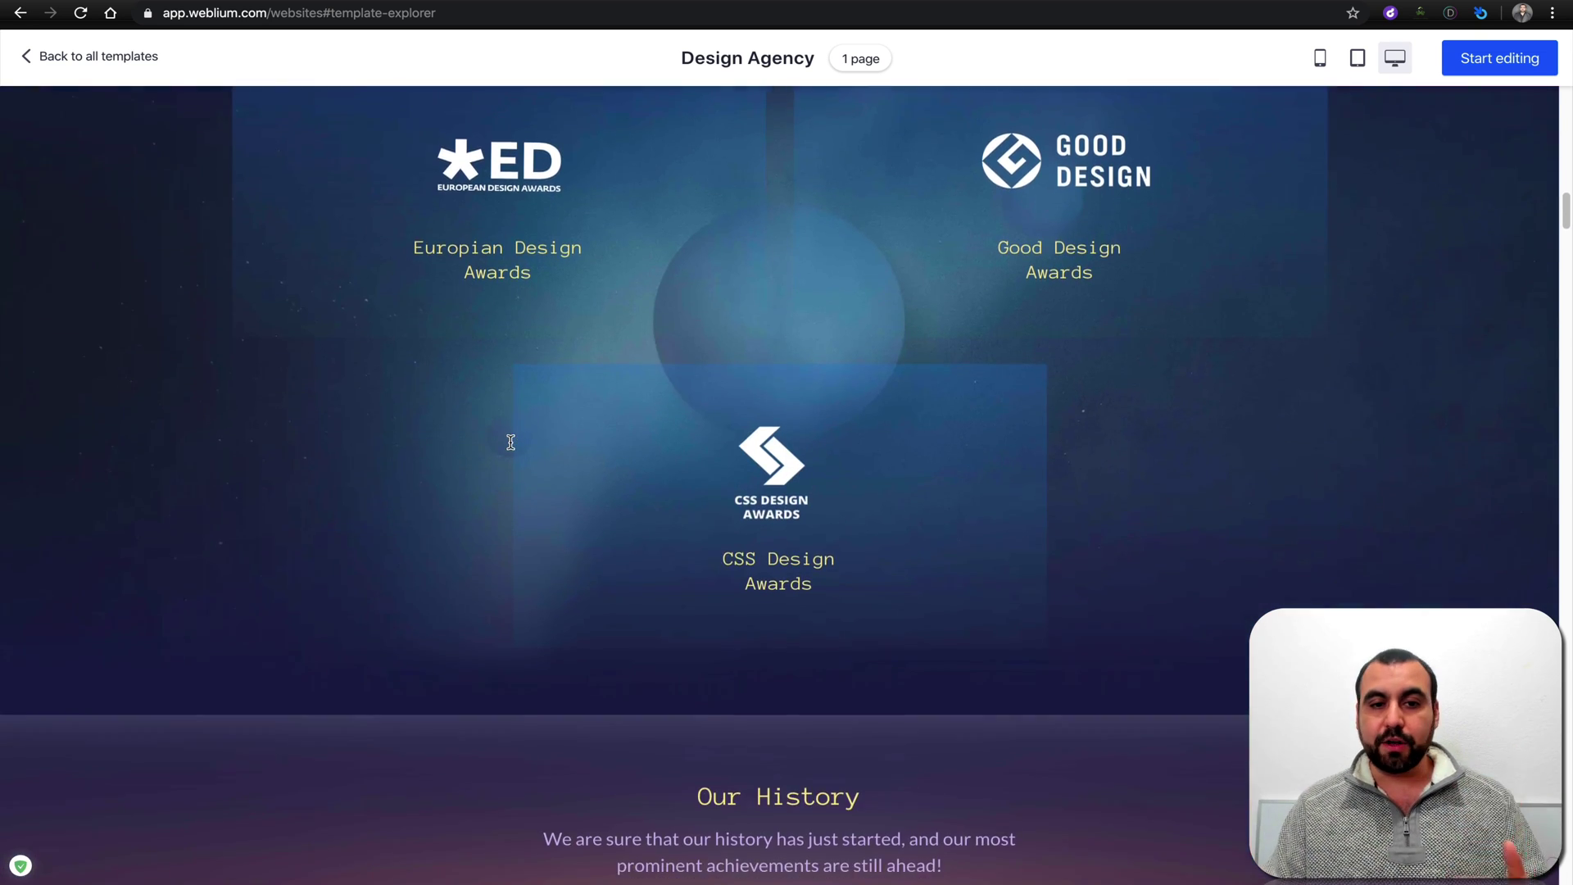
{"action": "scroll", "coordinate": [510, 442], "scroll_direction": "down", "scroll_amount": 6}
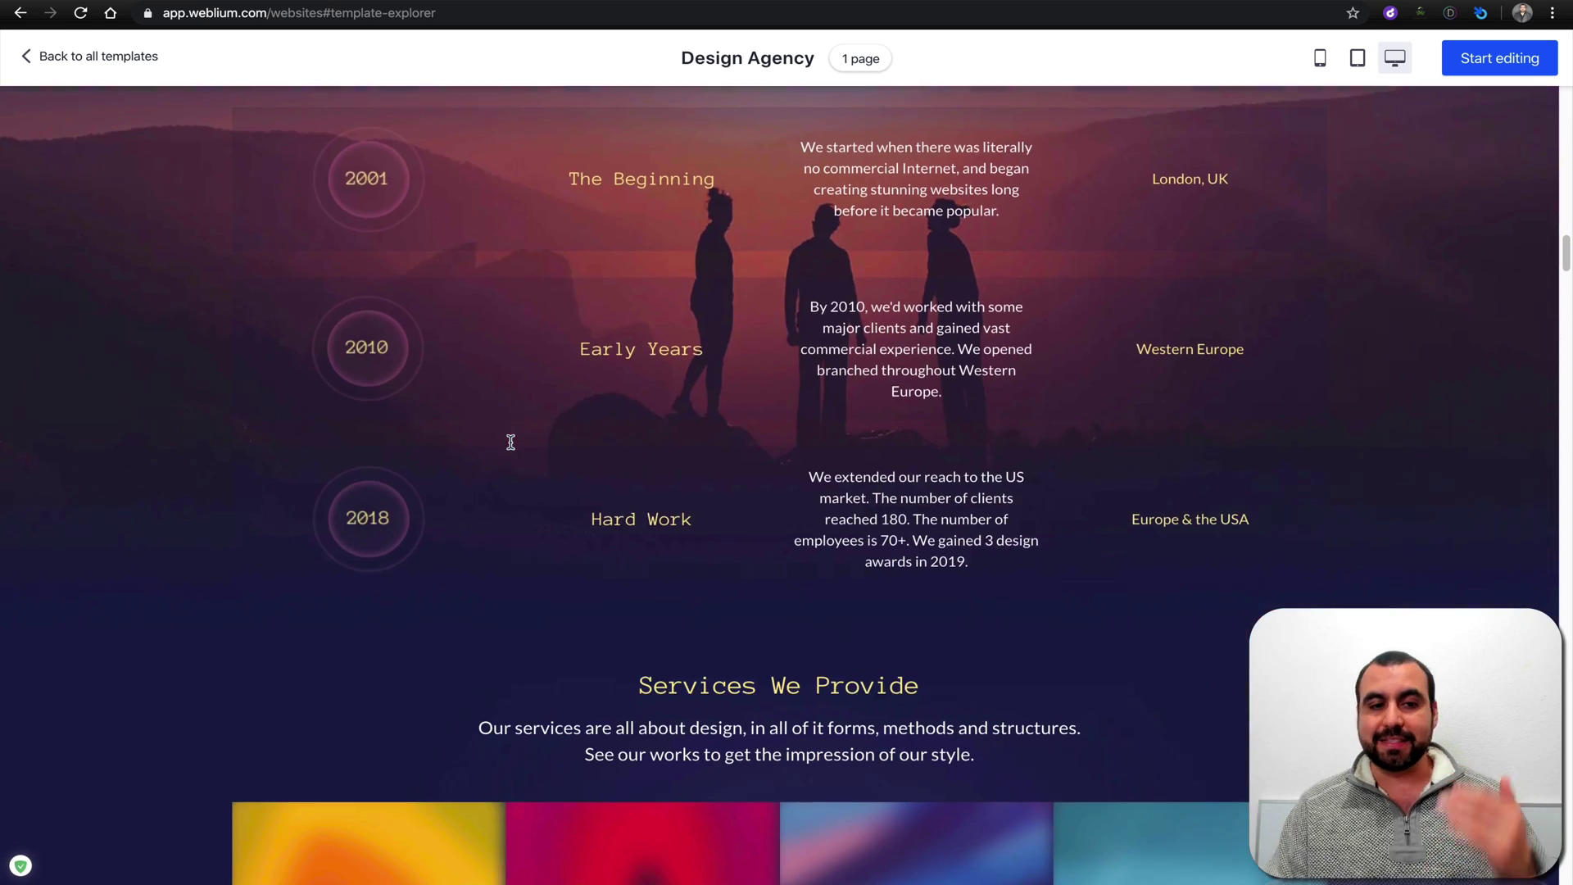
{"action": "scroll", "coordinate": [511, 442], "scroll_direction": "down", "scroll_amount": 12}
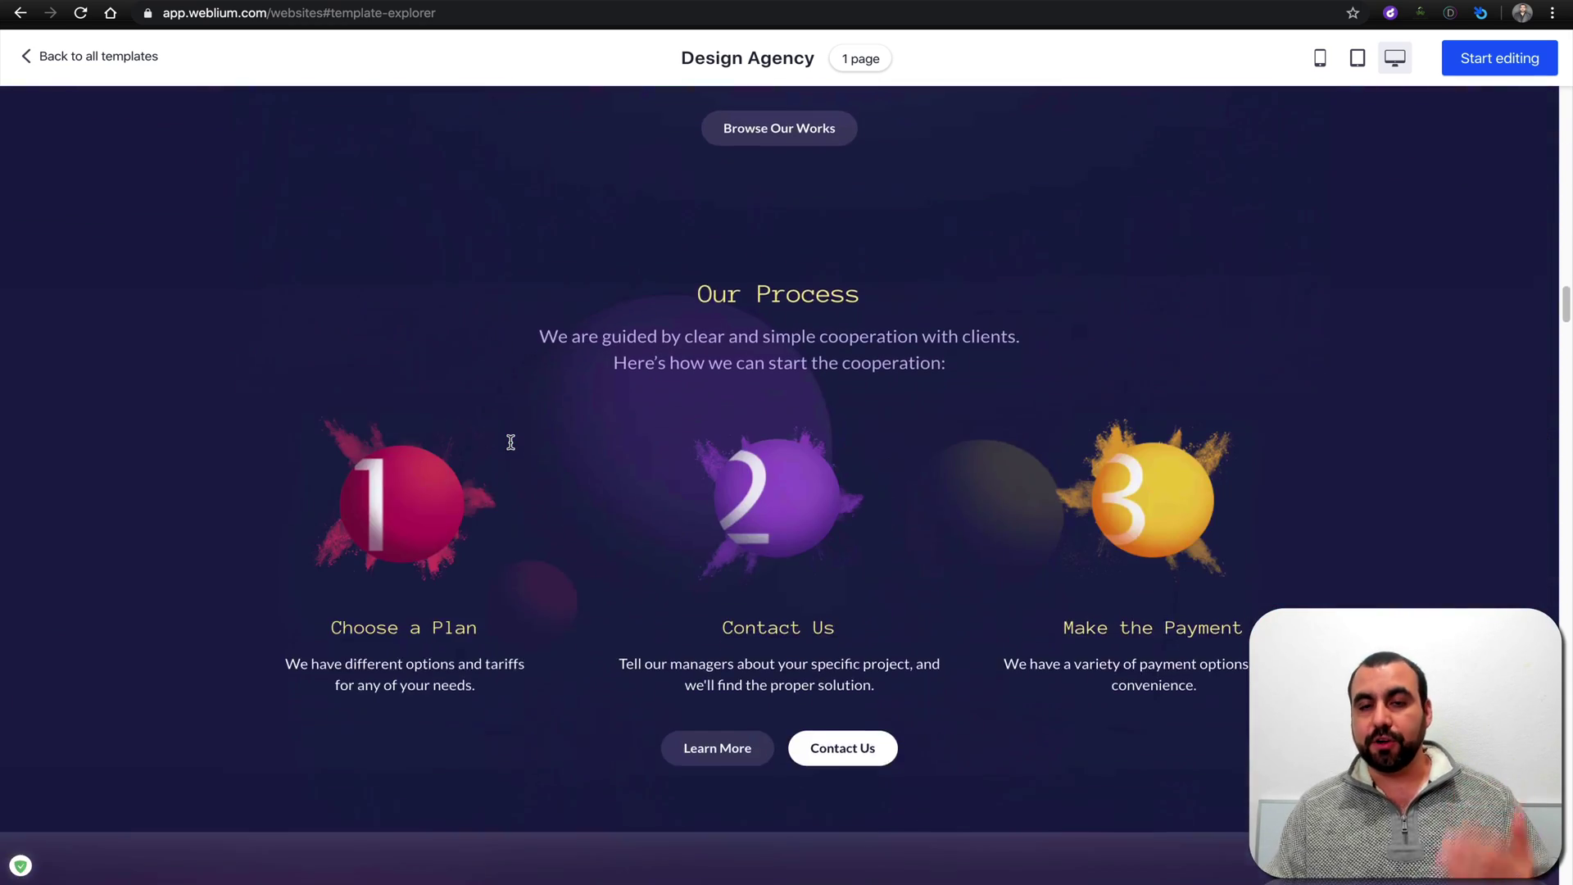
{"action": "scroll", "coordinate": [510, 443], "scroll_direction": "down", "scroll_amount": 3}
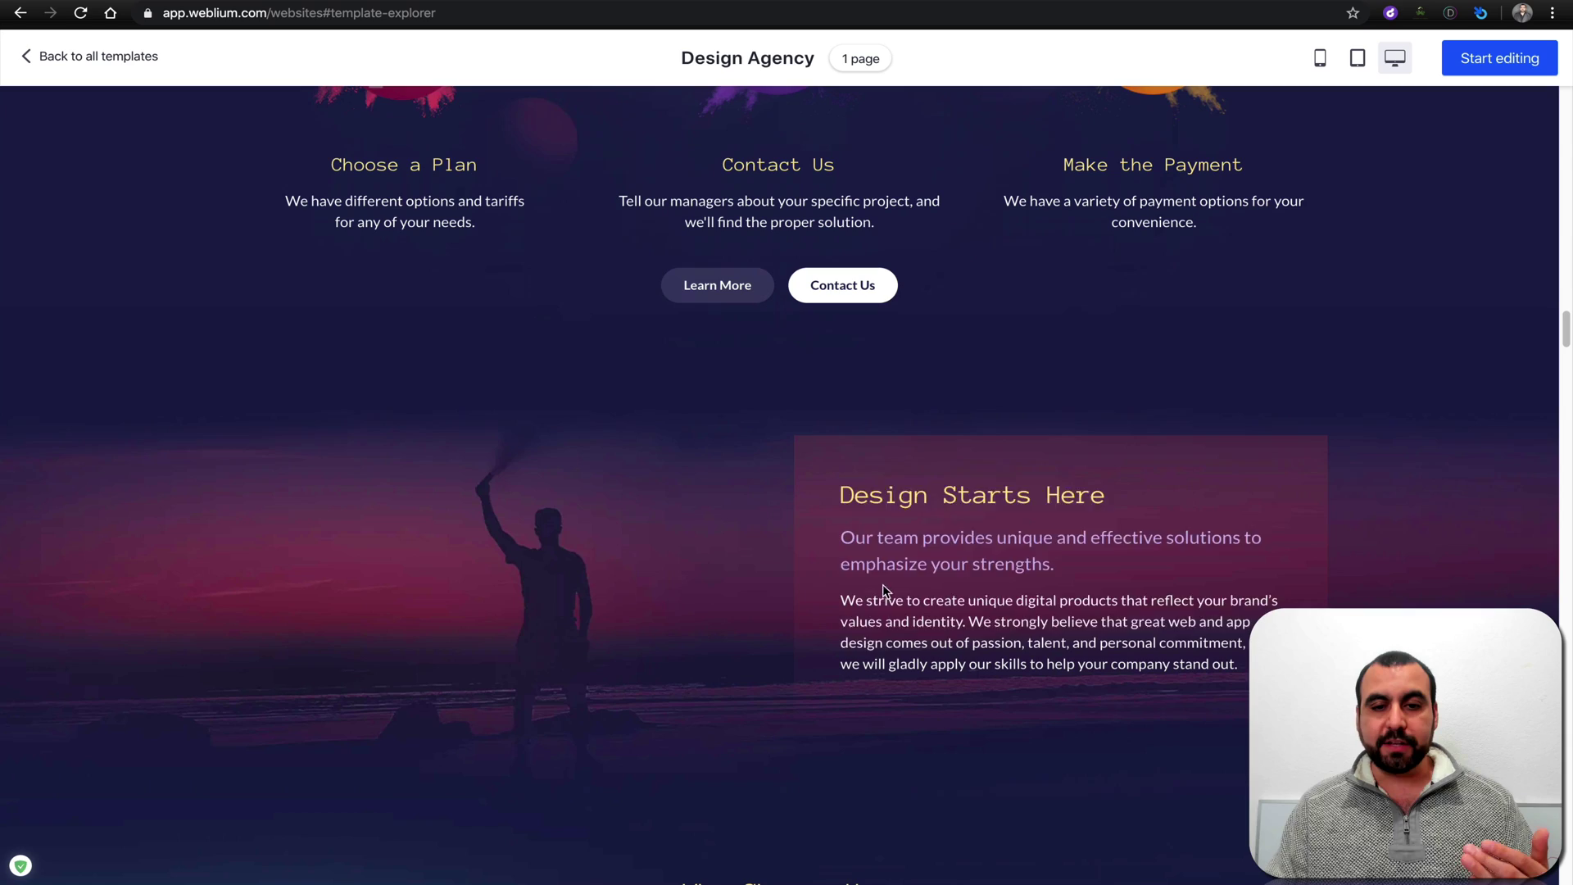
{"action": "left_click_drag", "start_coordinate": [836, 484], "coordinate": [934, 645]}
{"action": "left_click", "coordinate": [935, 645]}
{"action": "scroll", "coordinate": [951, 647], "scroll_direction": "down", "scroll_amount": 10}
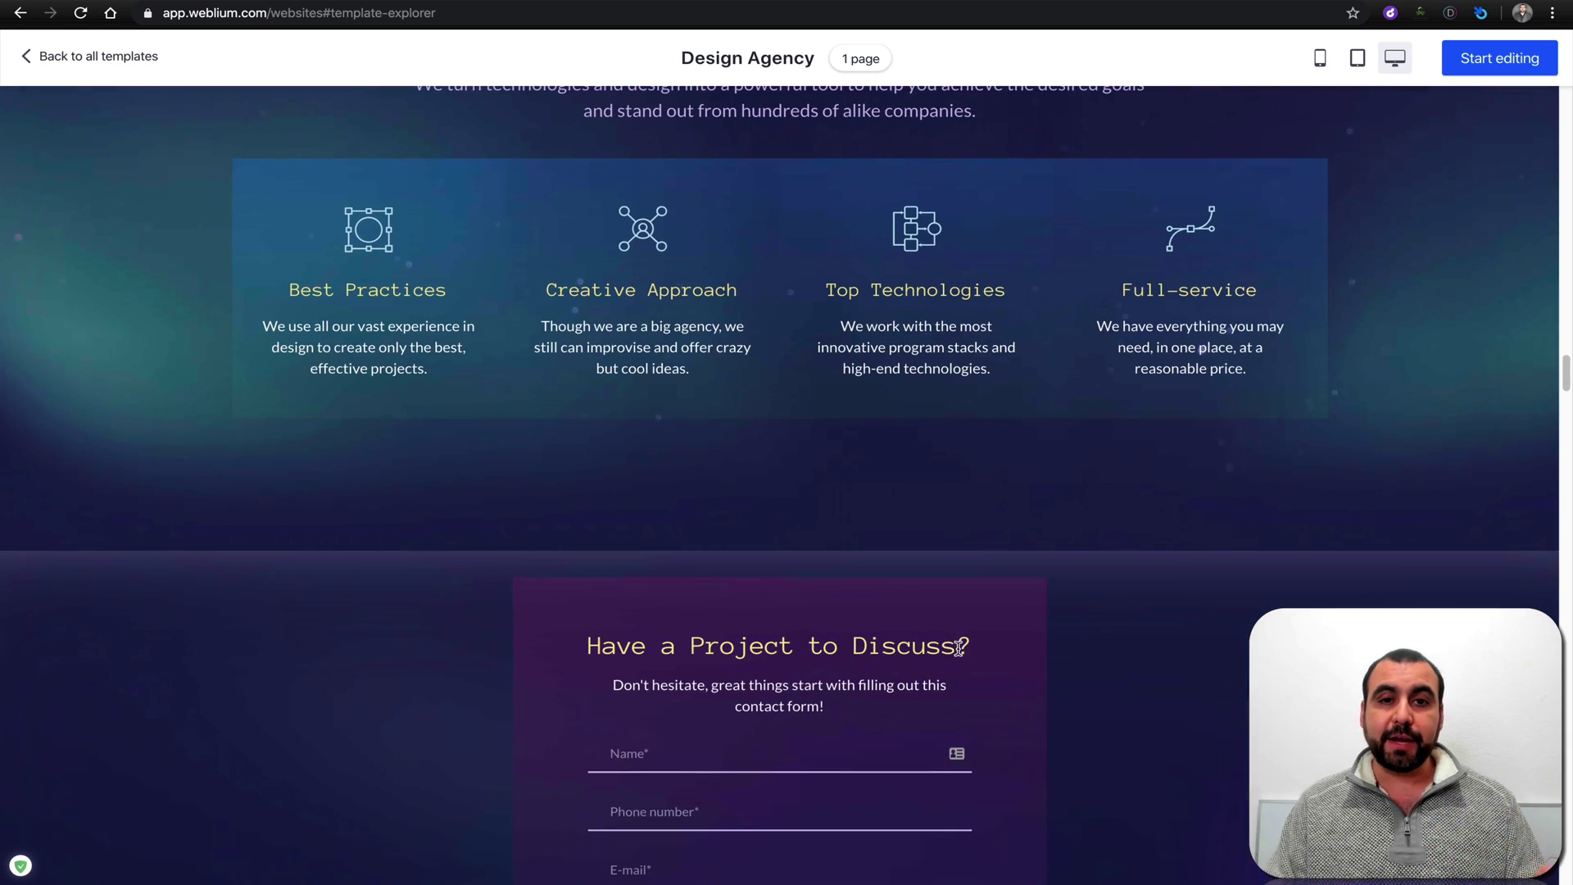
Go back to all templates, scroll down, and preview the Tattoo Master template.
{"action": "left_click", "coordinate": [32, 61]}
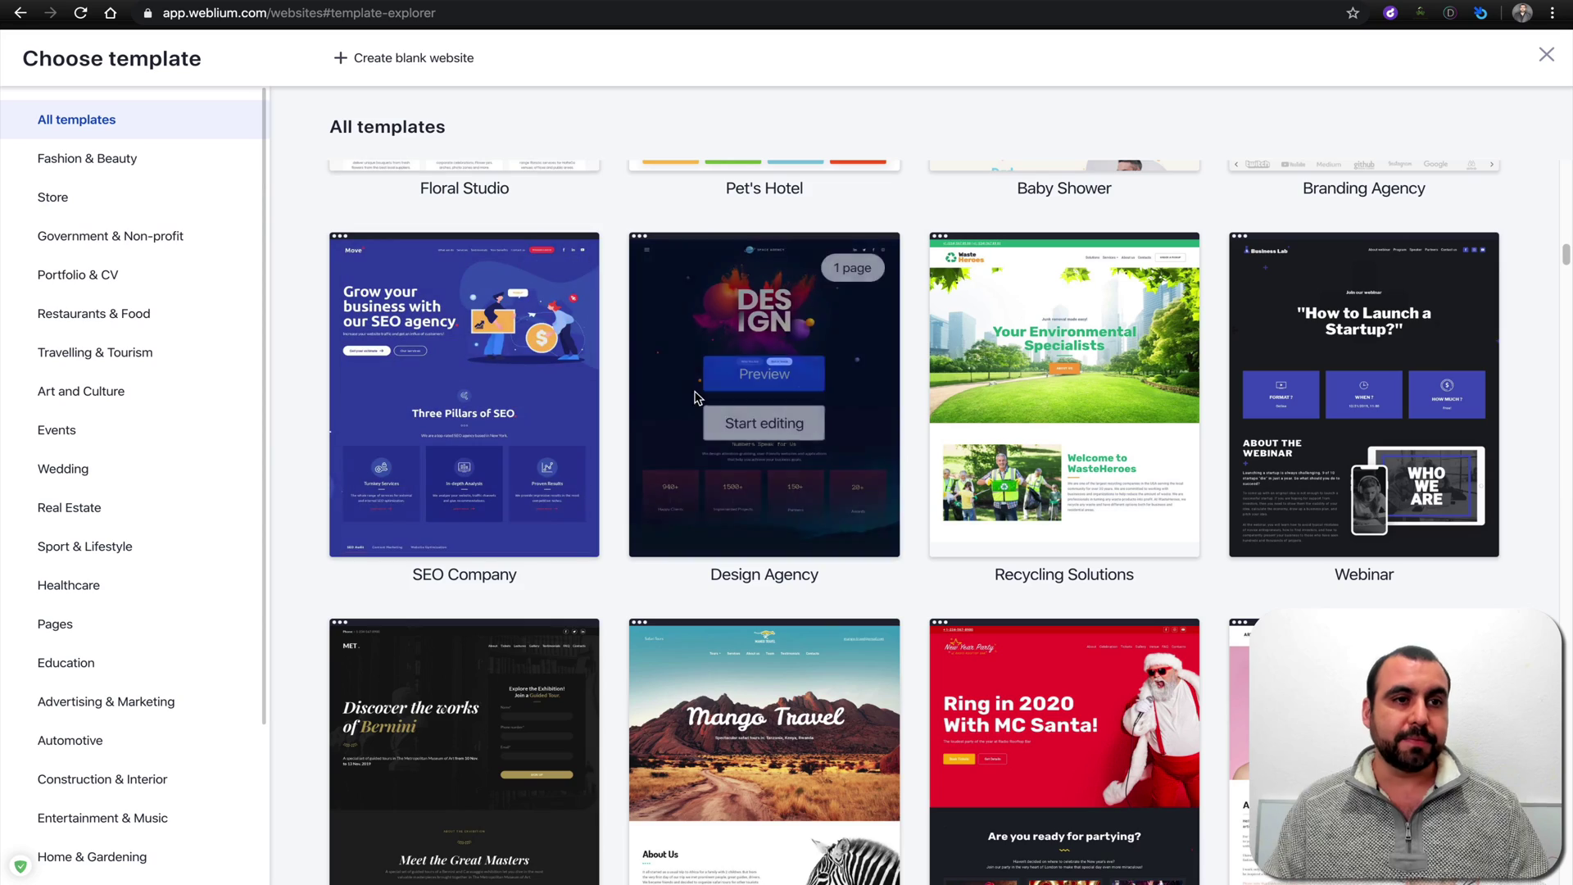
{"action": "scroll", "coordinate": [800, 553], "scroll_direction": "down", "scroll_amount": 10}
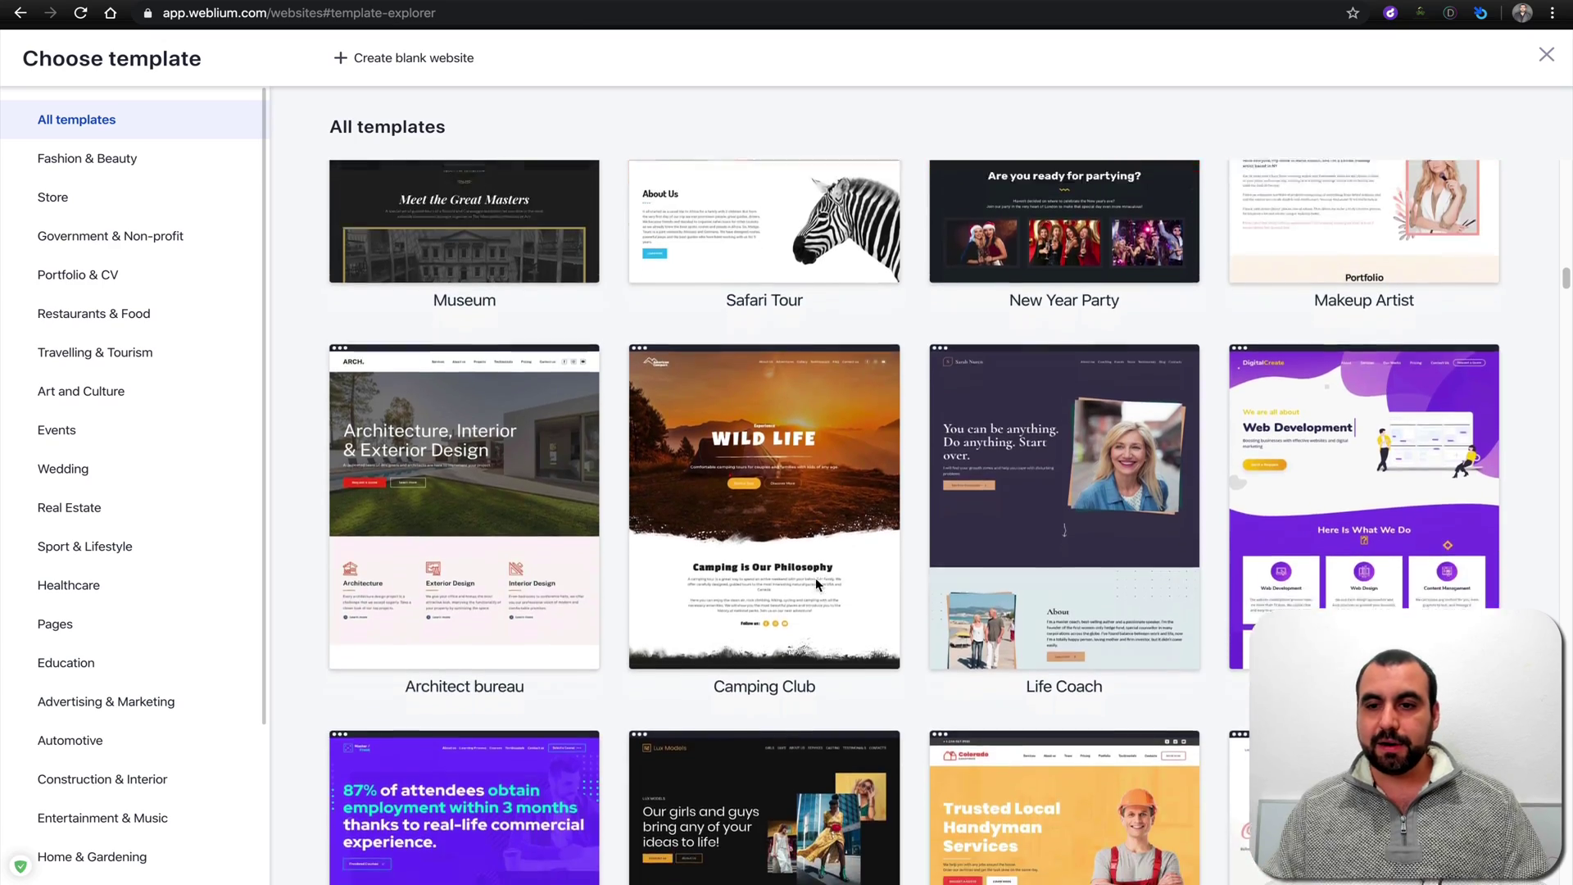
{"action": "scroll", "coordinate": [817, 583], "scroll_direction": "down", "scroll_amount": 1}
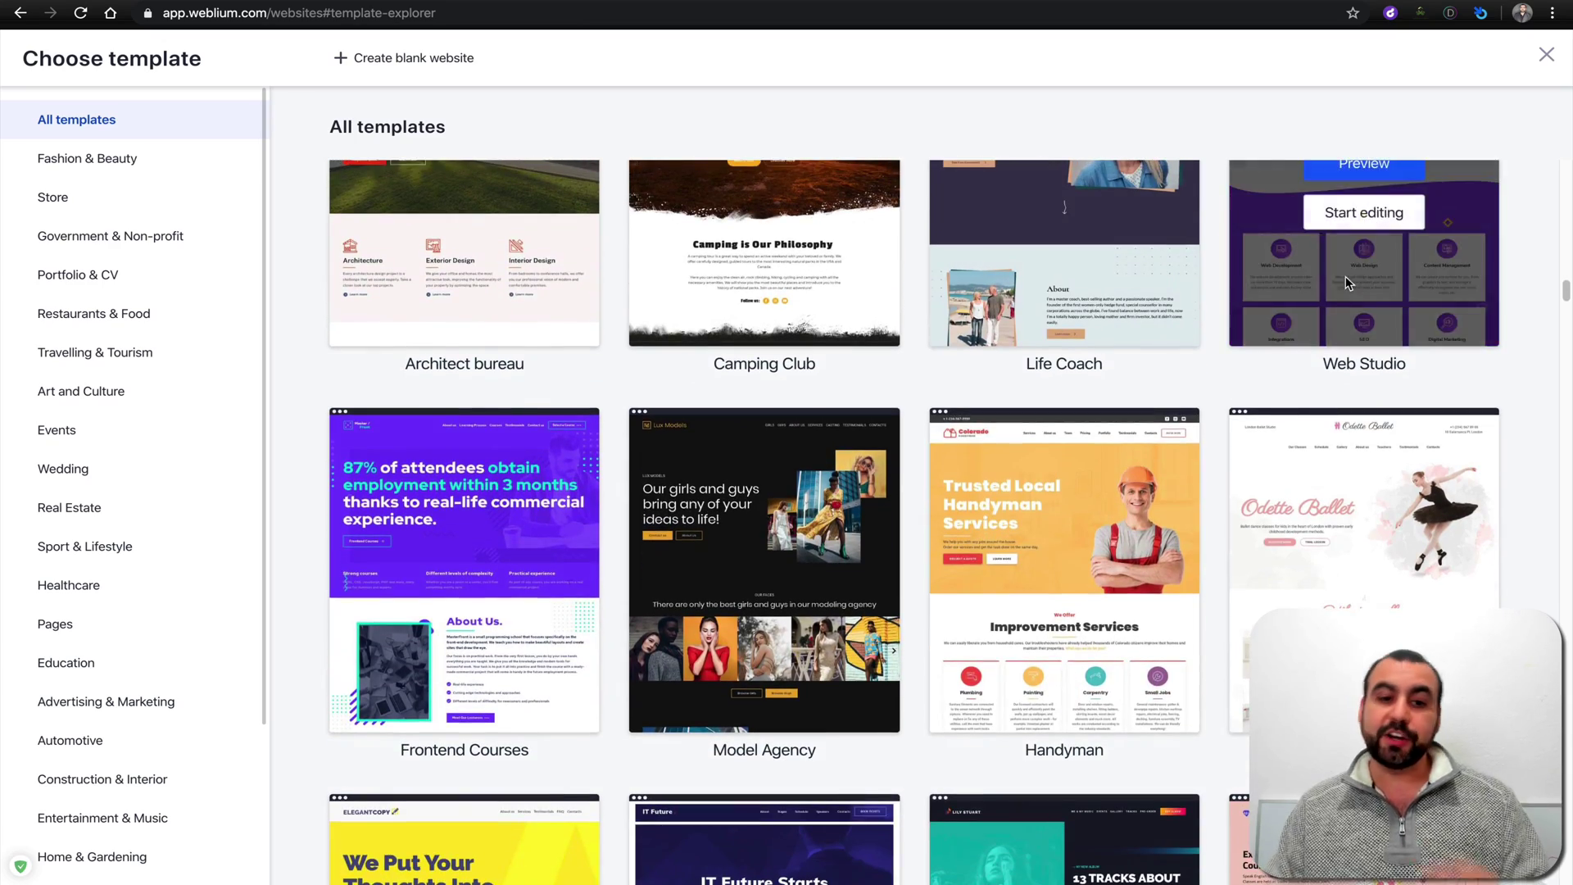
{"action": "scroll", "coordinate": [934, 682], "scroll_direction": "down", "scroll_amount": 14}
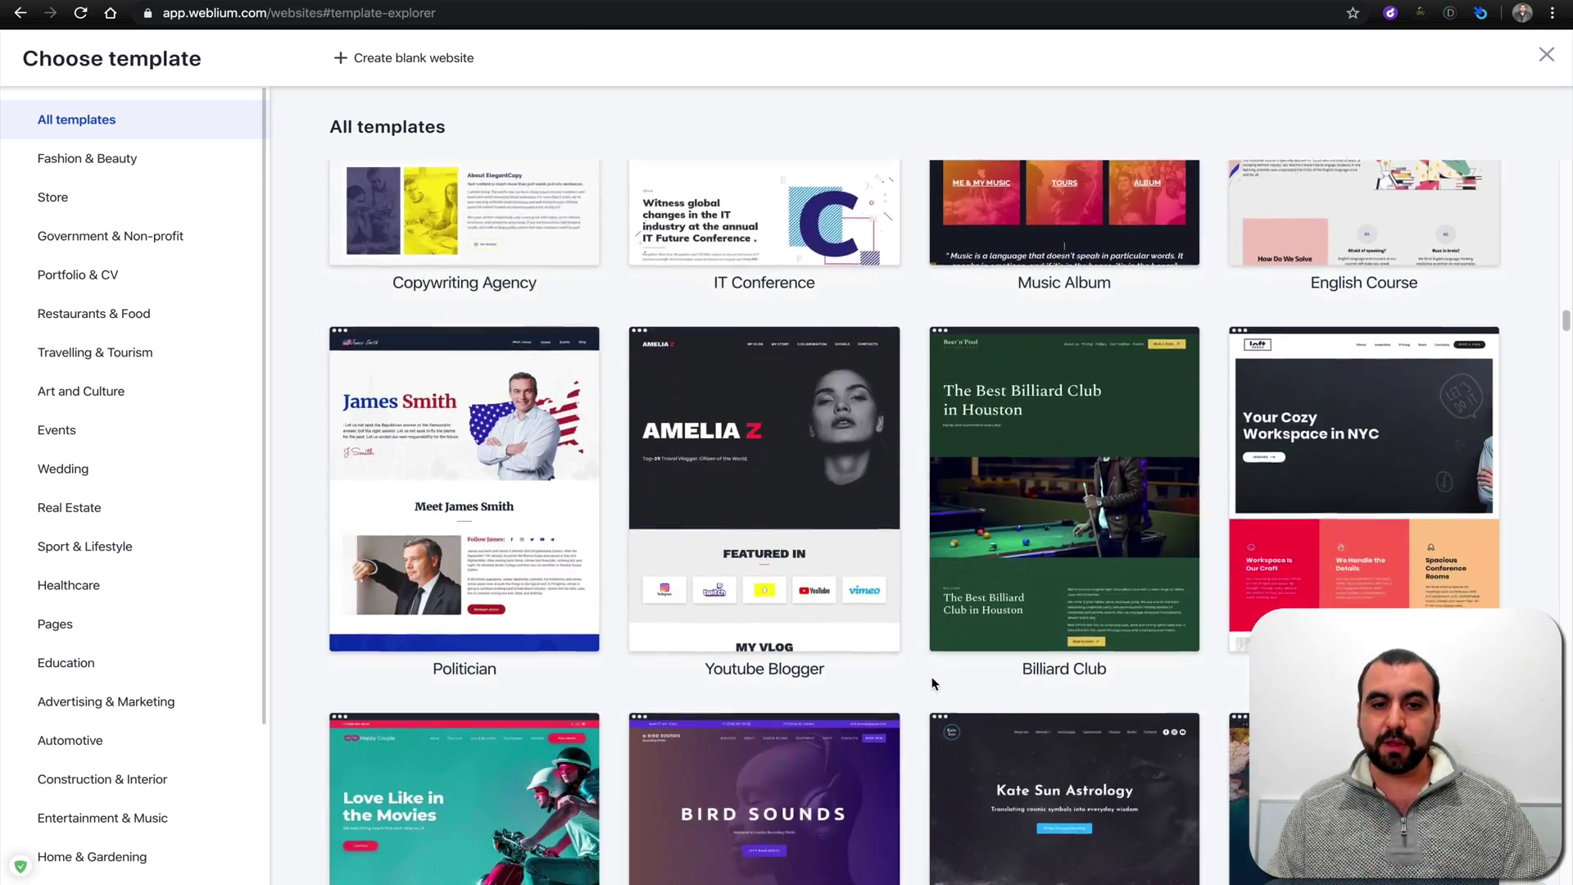
{"action": "scroll", "coordinate": [933, 682], "scroll_direction": "down", "scroll_amount": 7}
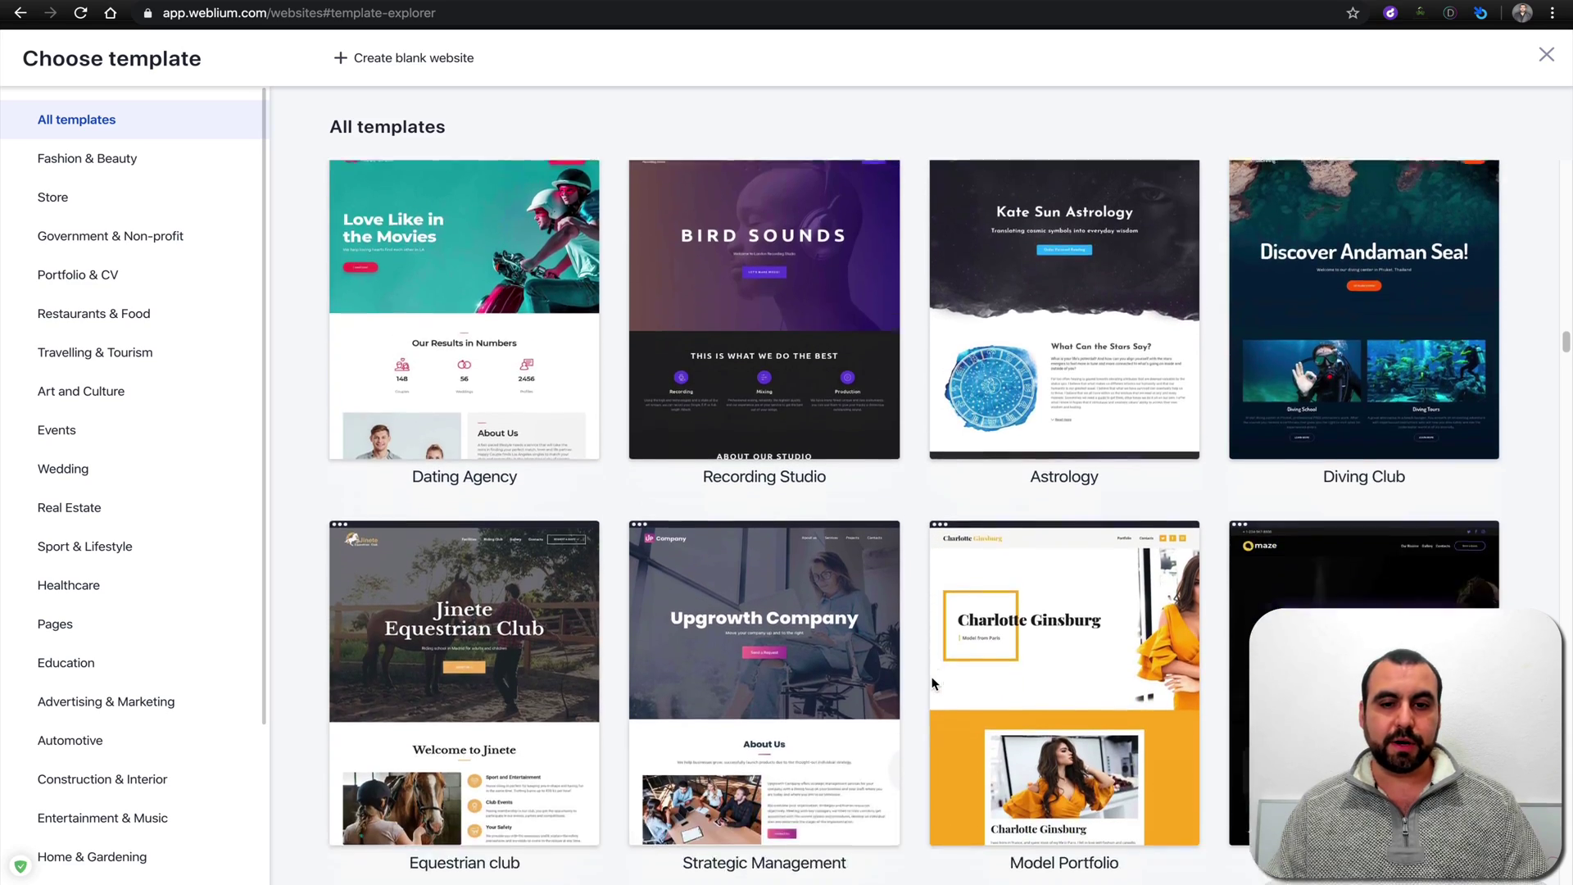
{"action": "scroll", "coordinate": [933, 683], "scroll_direction": "down", "scroll_amount": 9}
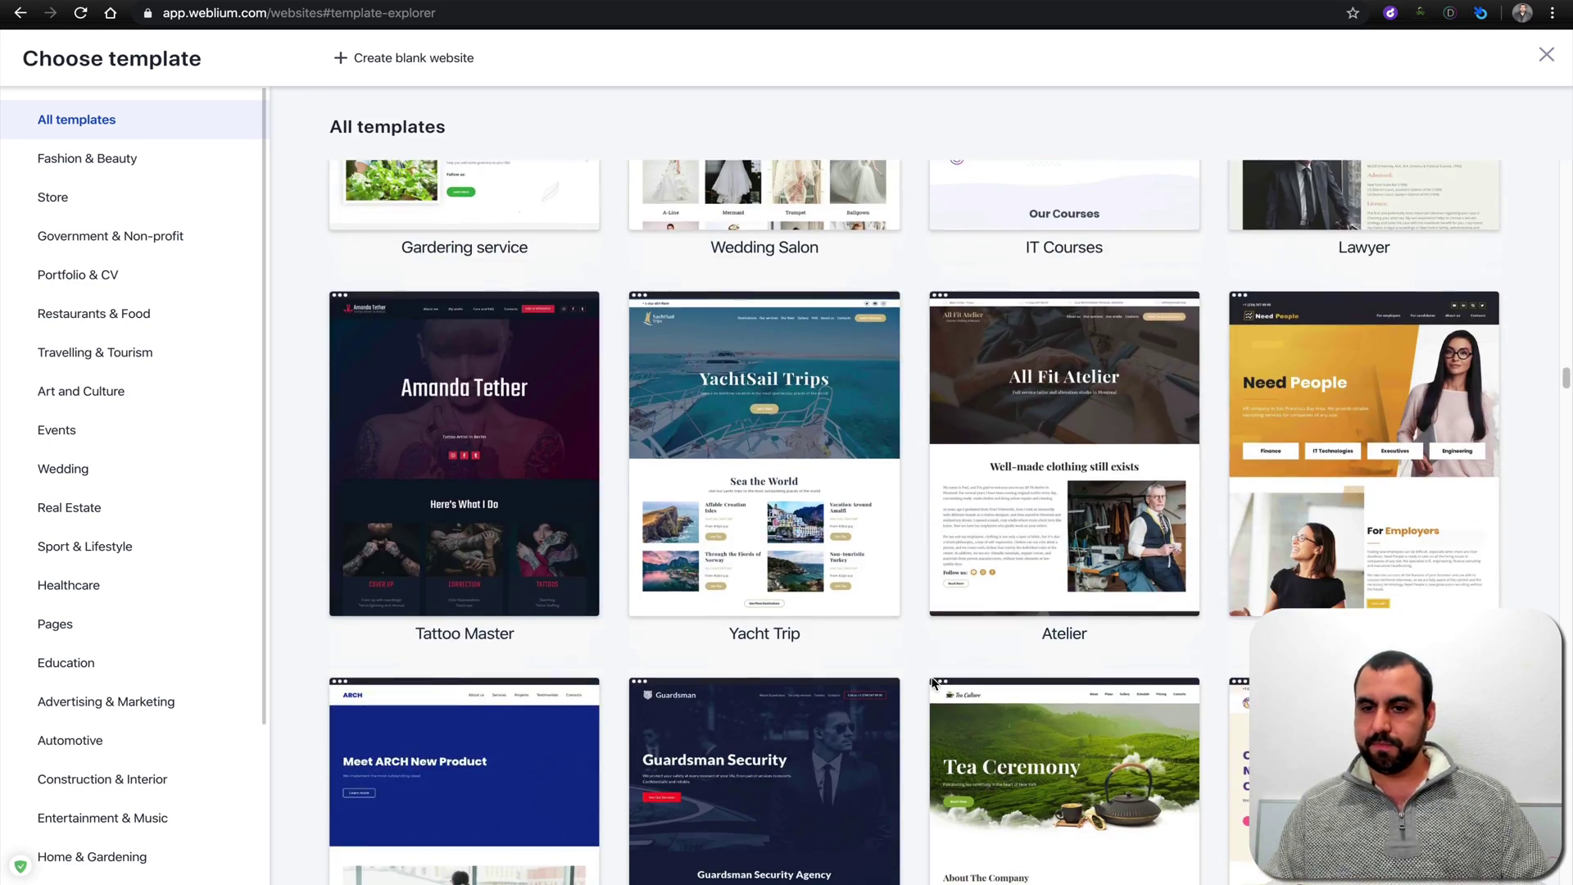
{"action": "scroll", "coordinate": [933, 682], "scroll_direction": "up", "scroll_amount": 5}
{"action": "scroll", "coordinate": [934, 683], "scroll_direction": "down", "scroll_amount": 4}
{"action": "mouse_move", "coordinate": [467, 531]}
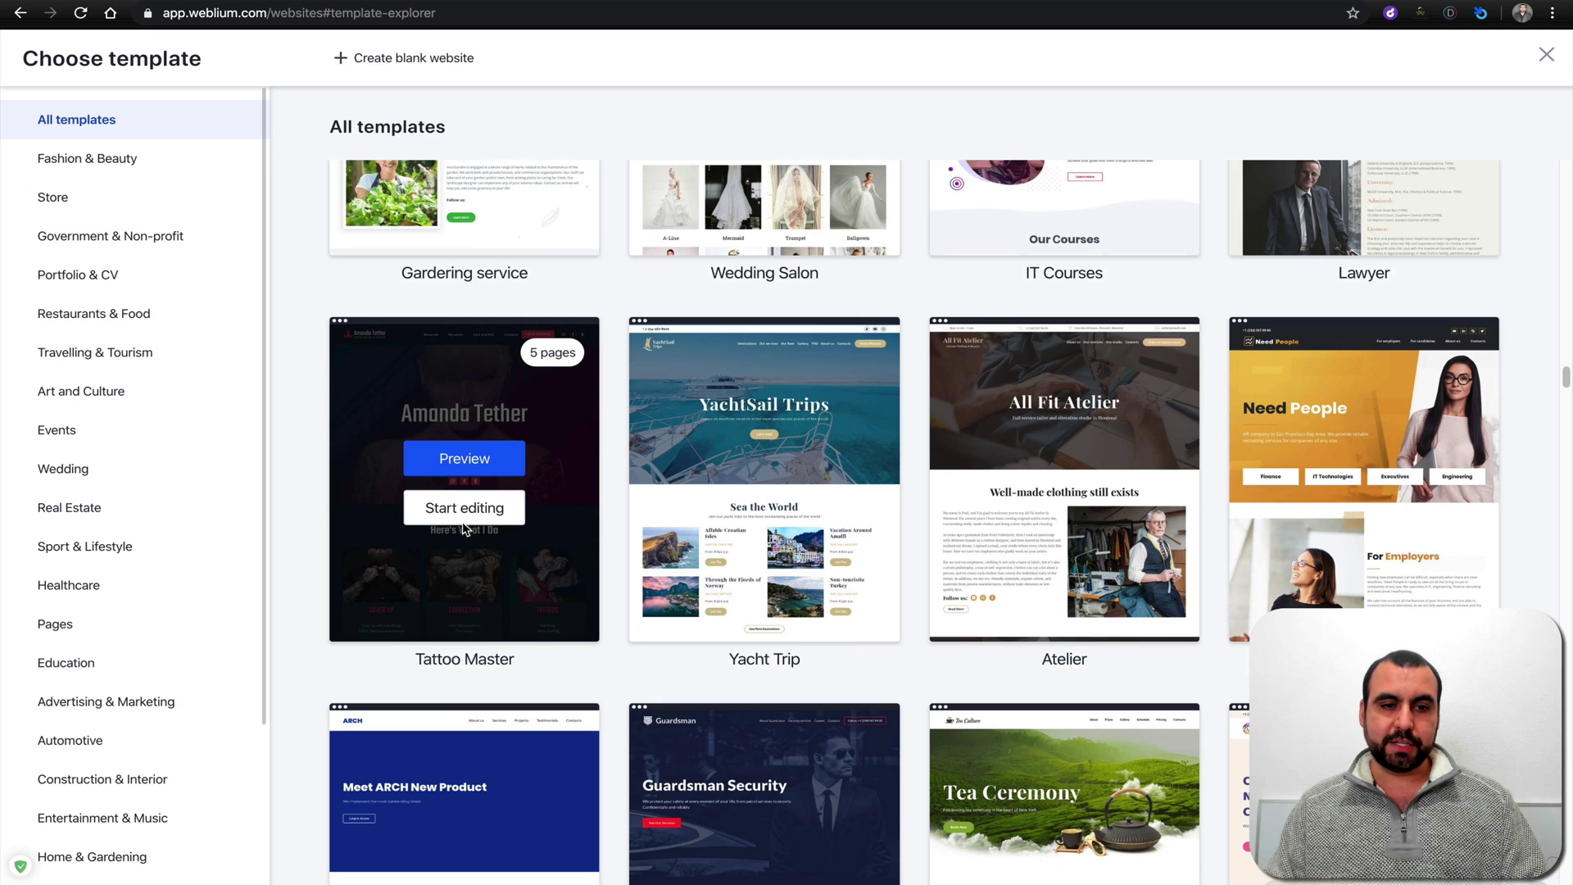
{"action": "left_click", "coordinate": [457, 463]}
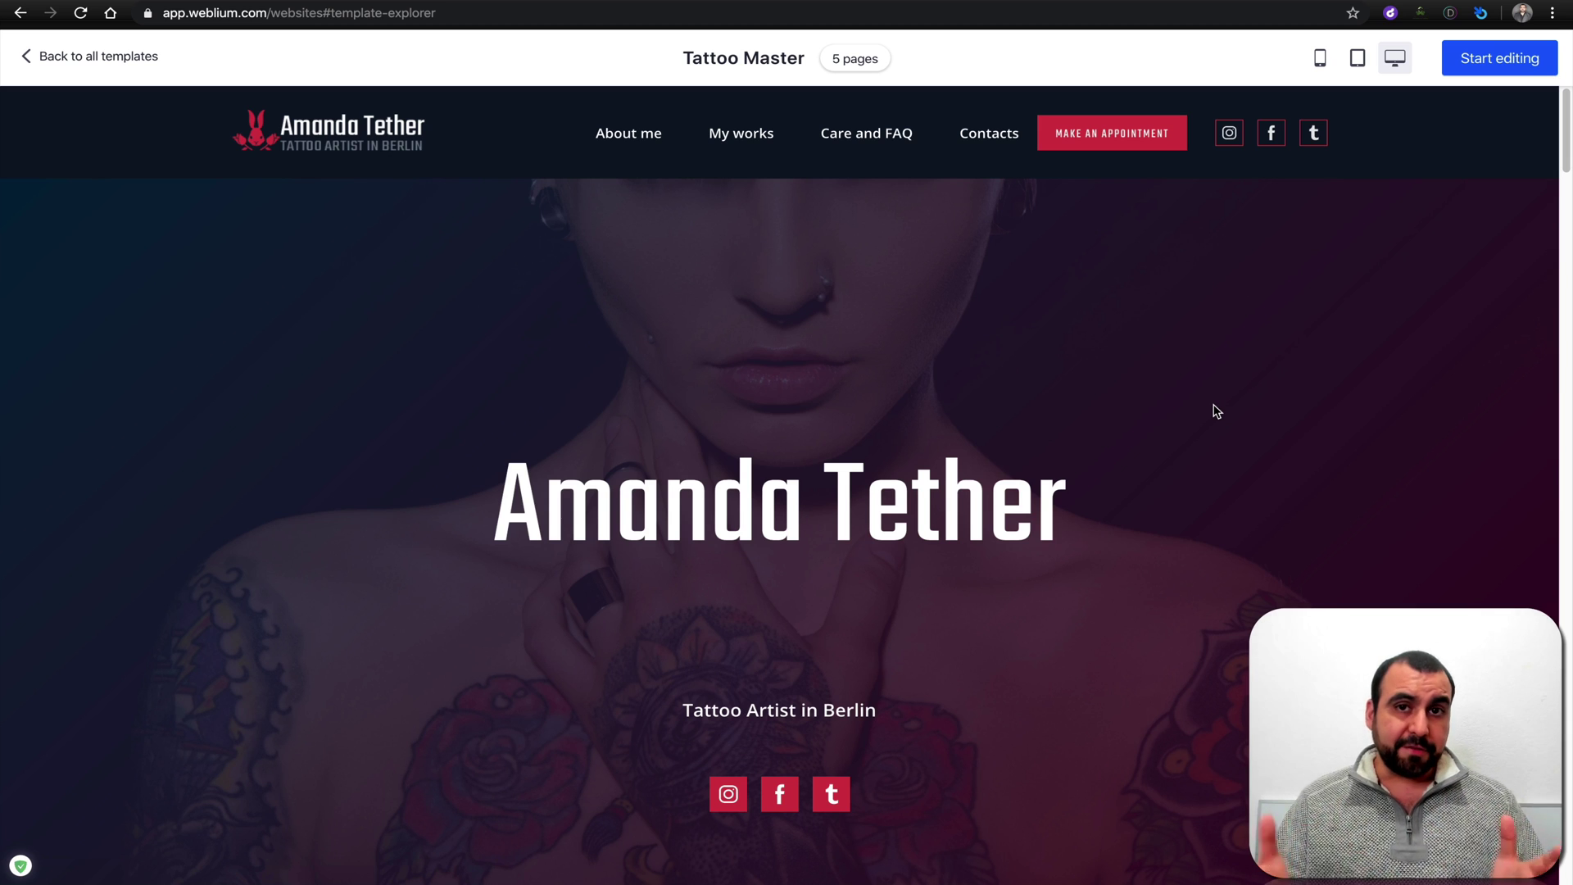
{"action": "scroll", "coordinate": [1216, 411], "scroll_direction": "down", "scroll_amount": 3}
{"action": "left_click_drag", "start_coordinate": [512, 327], "coordinate": [987, 331]}
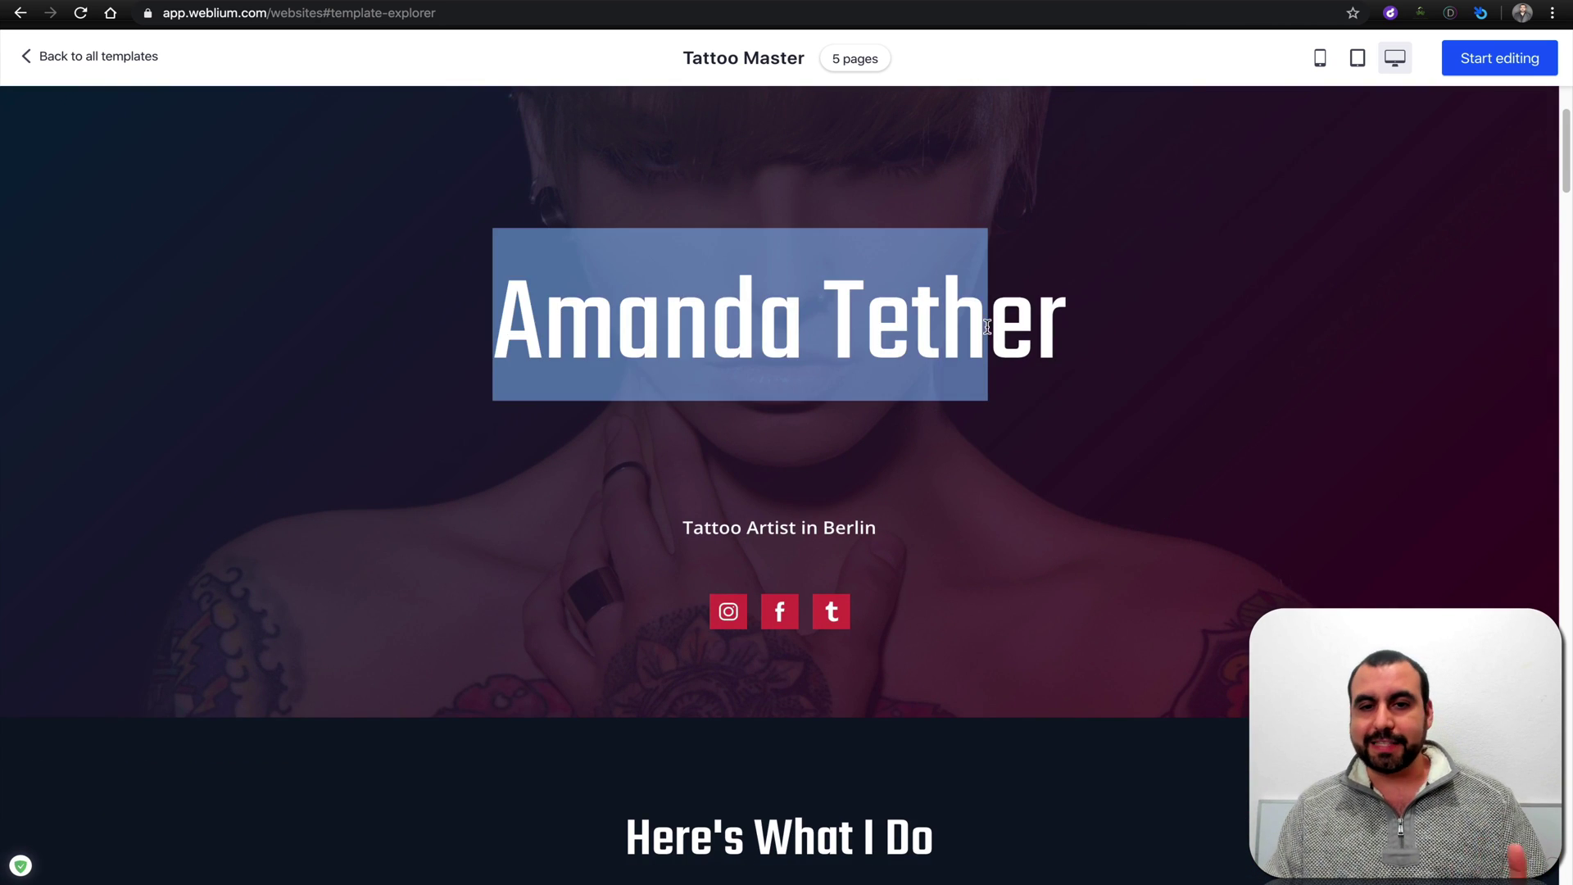
{"action": "left_click", "coordinate": [1106, 428]}
{"action": "scroll", "coordinate": [1106, 428], "scroll_direction": "down", "scroll_amount": 6}
{"action": "scroll", "coordinate": [1104, 428], "scroll_direction": "down", "scroll_amount": 2}
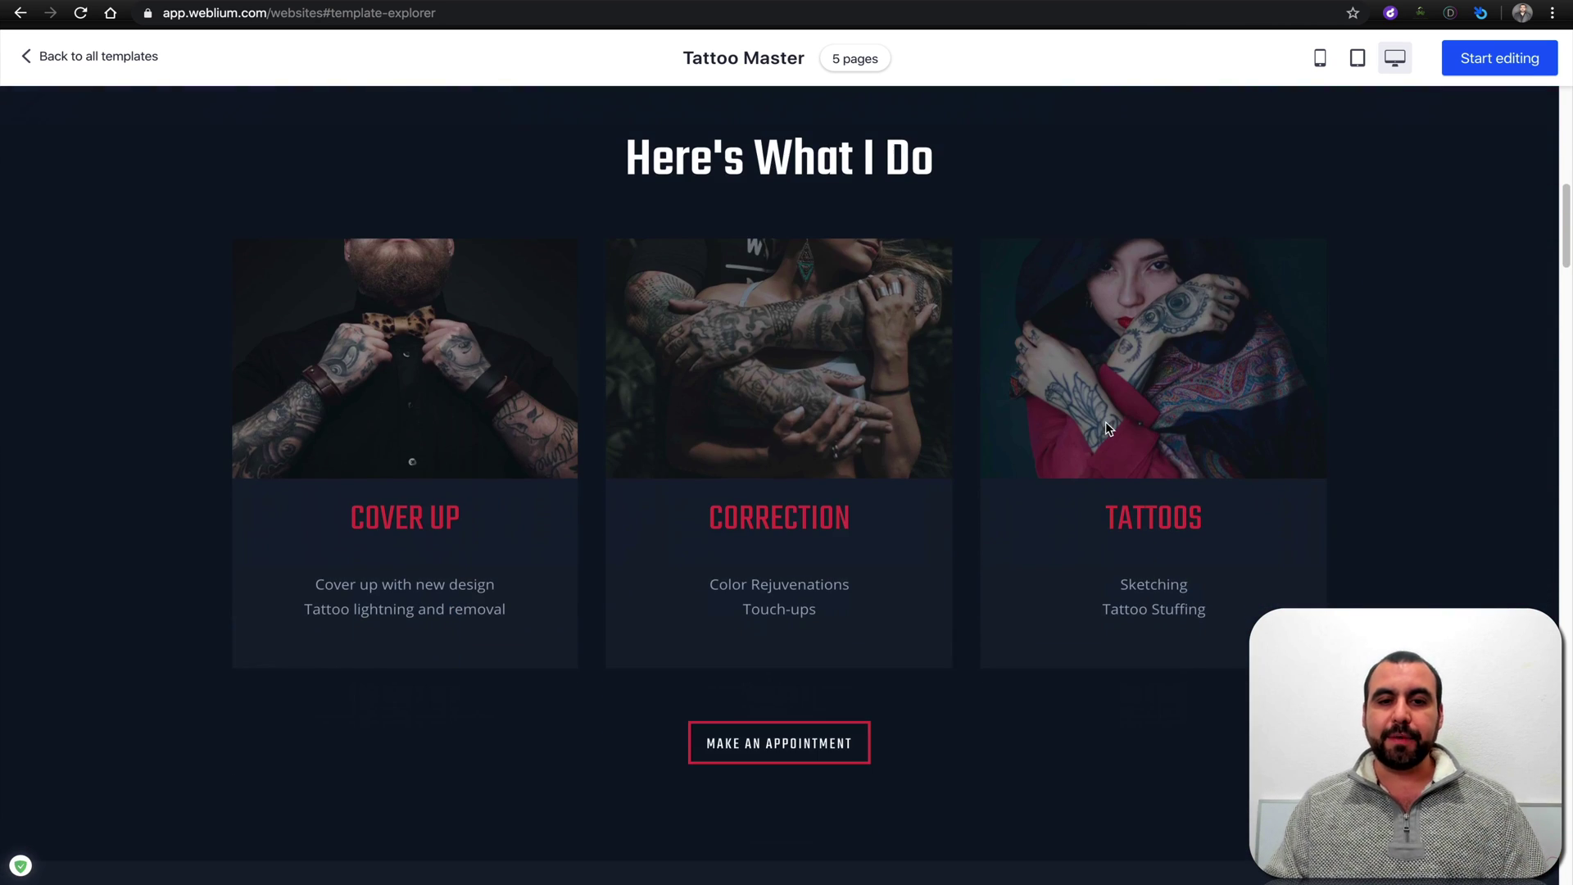
{"action": "left_click_drag", "start_coordinate": [288, 595], "coordinate": [536, 625]}
{"action": "left_click", "coordinate": [636, 628]}
{"action": "scroll", "coordinate": [636, 629], "scroll_direction": "down", "scroll_amount": 2}
{"action": "left_click_drag", "start_coordinate": [763, 435], "coordinate": [839, 467]}
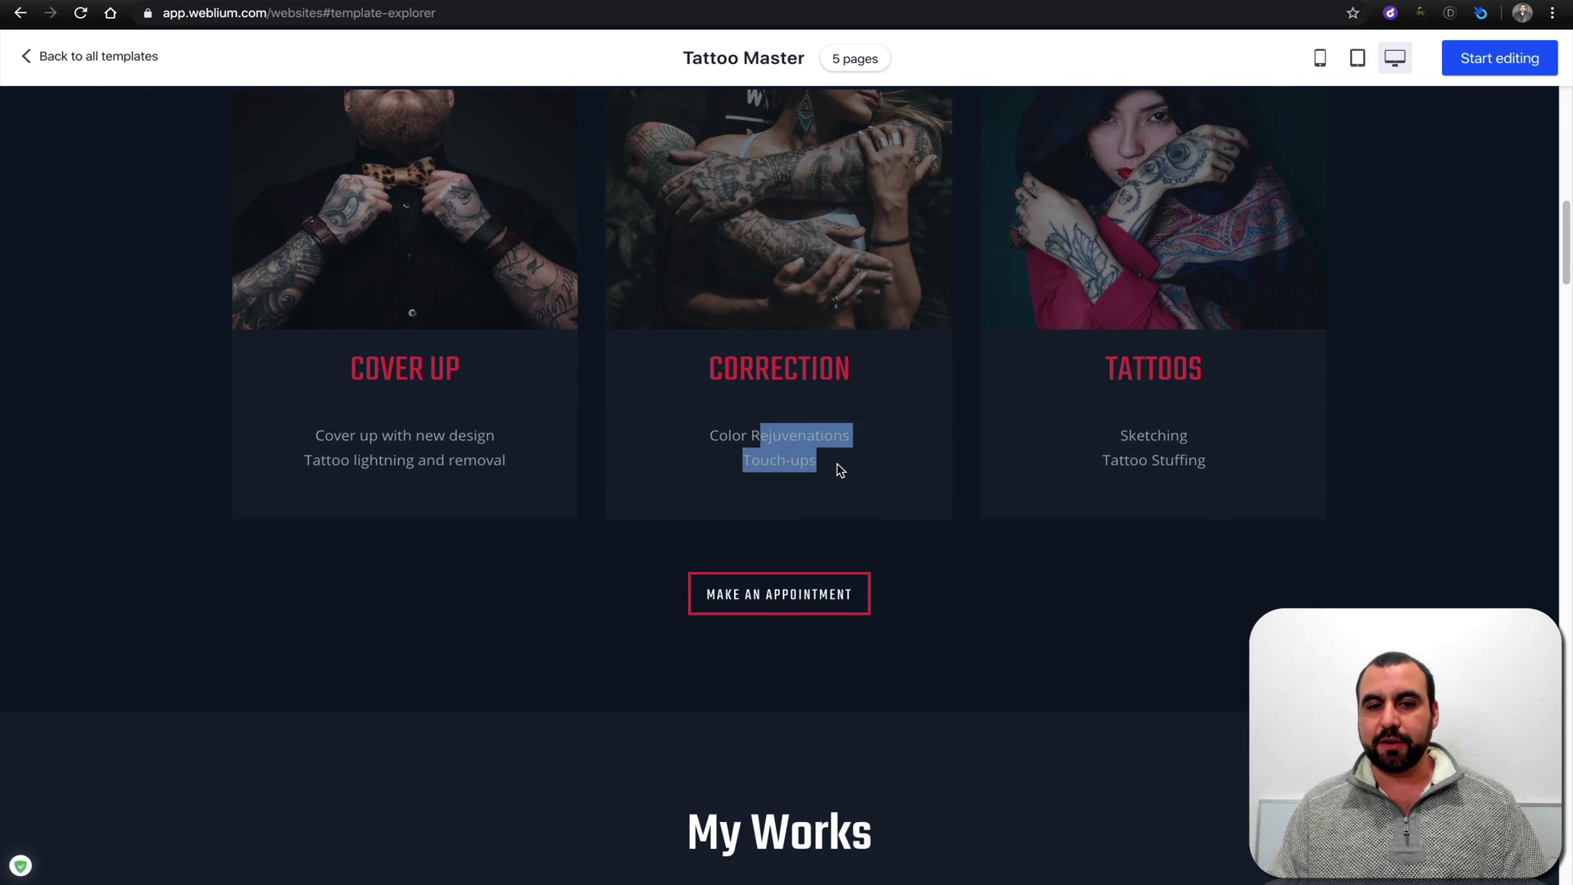
{"action": "left_click", "coordinate": [839, 467]}
{"action": "scroll", "coordinate": [838, 467], "scroll_direction": "down", "scroll_amount": 8}
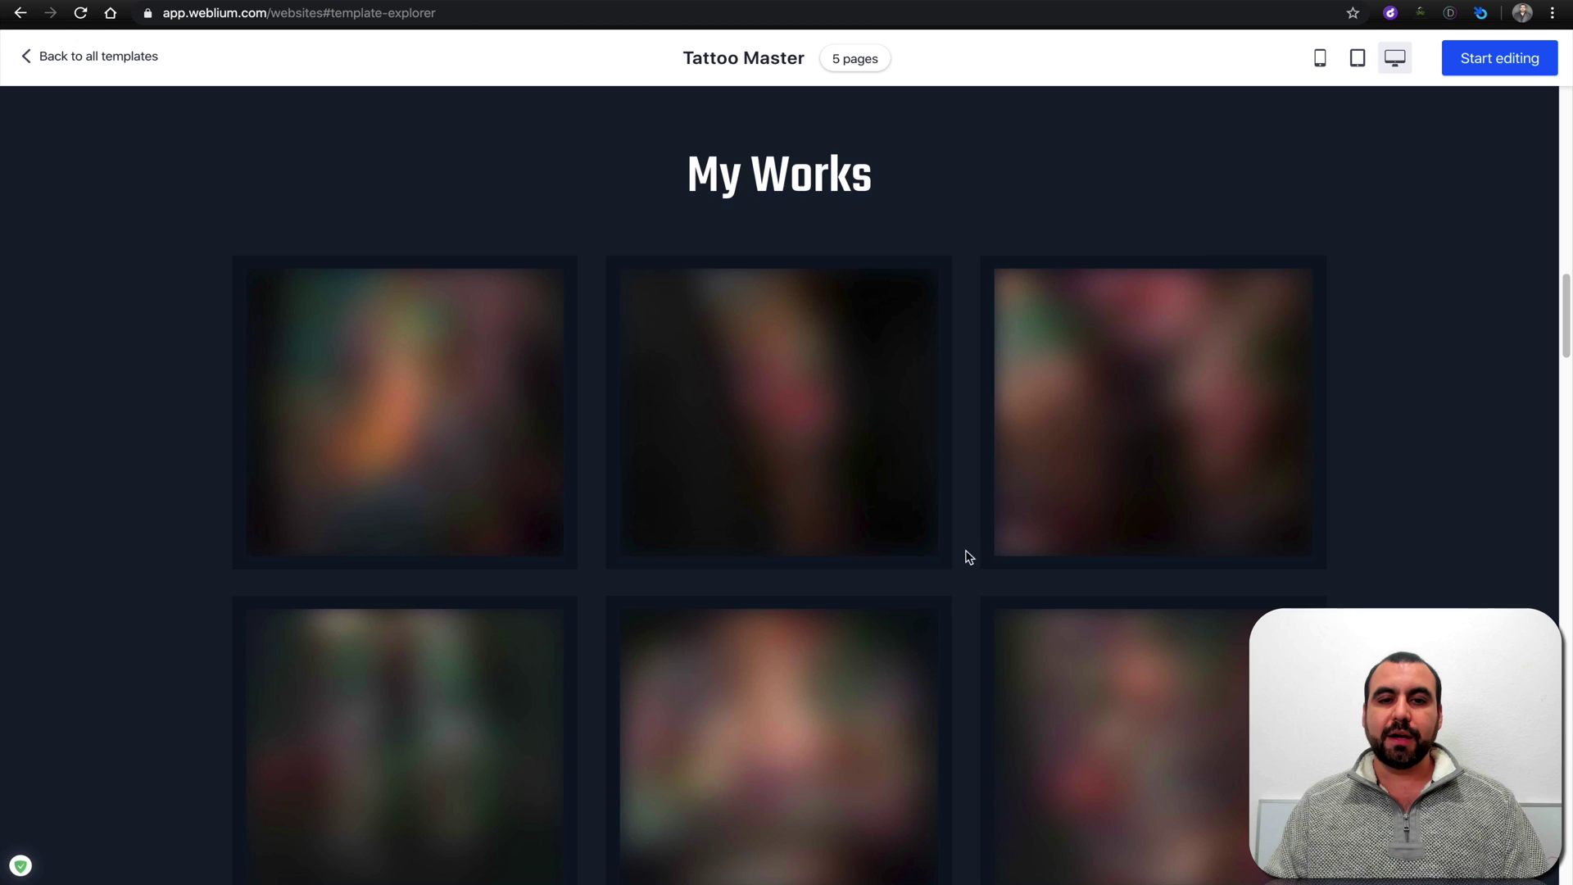
{"action": "scroll", "coordinate": [940, 626], "scroll_direction": "down", "scroll_amount": 5}
{"action": "scroll", "coordinate": [940, 626], "scroll_direction": "down", "scroll_amount": 10}
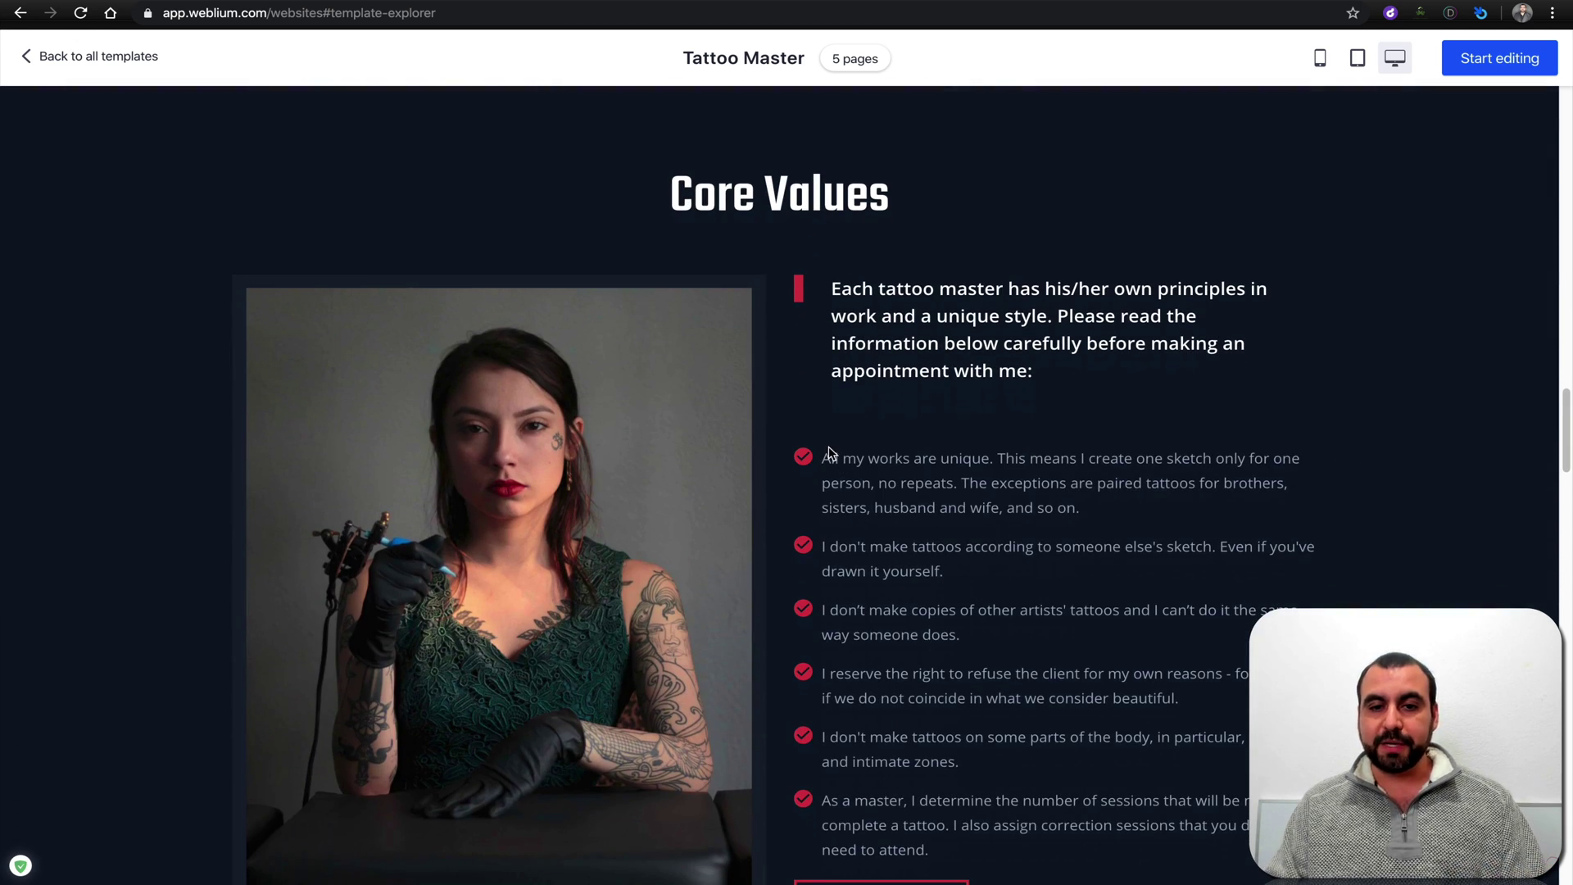
{"action": "left_click_drag", "start_coordinate": [825, 457], "coordinate": [979, 705]}
{"action": "left_click", "coordinate": [979, 705]}
{"action": "triple_click", "coordinate": [858, 551]}
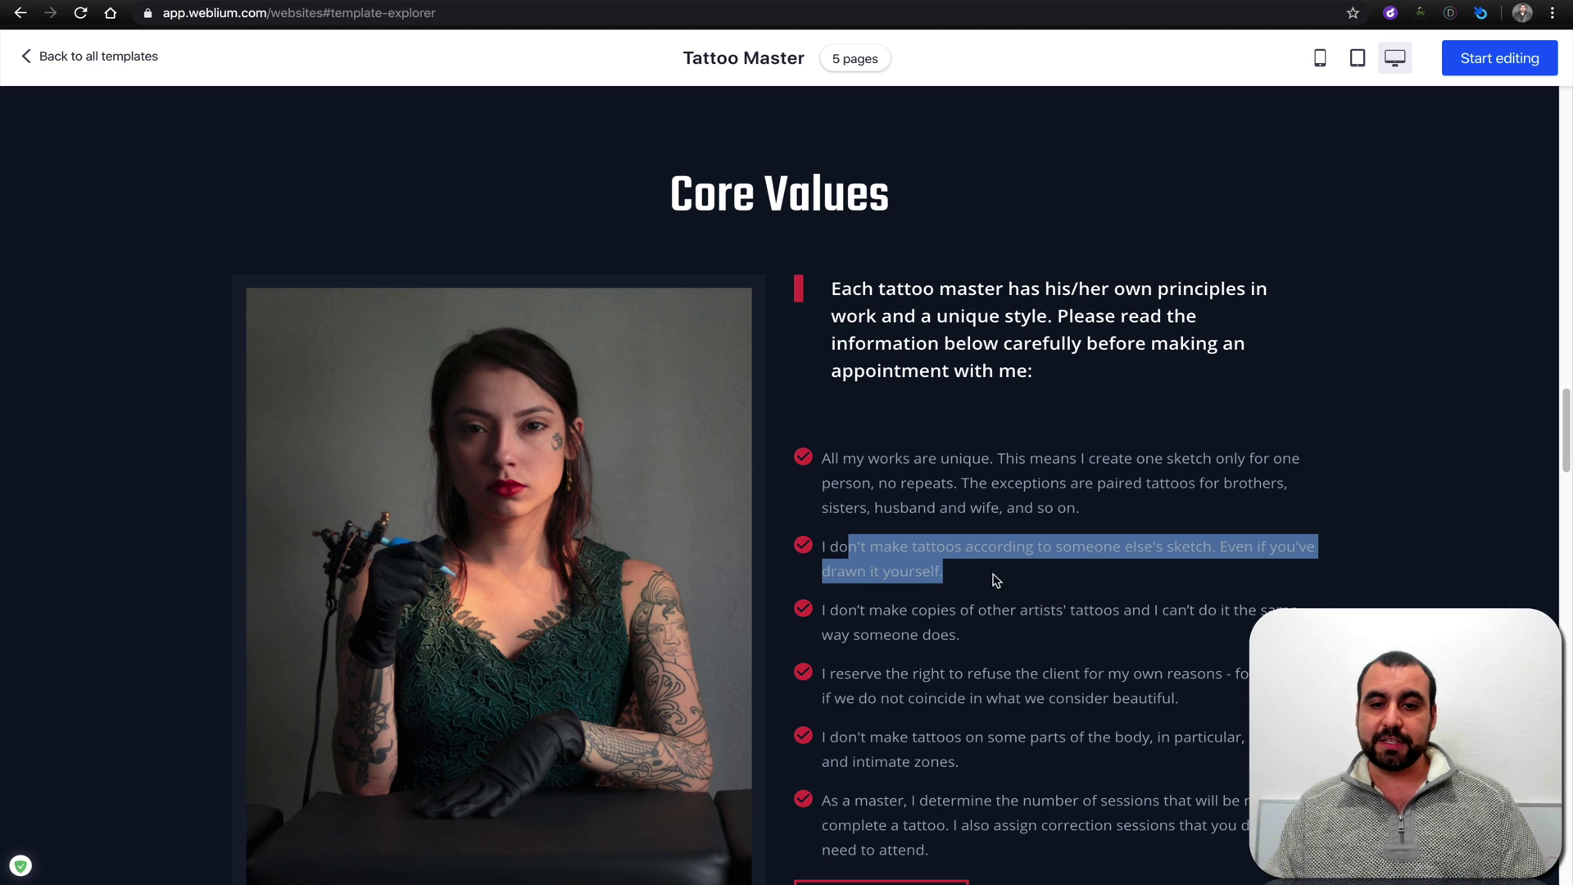
{"action": "left_click", "coordinate": [1028, 583]}
{"action": "scroll", "coordinate": [959, 692], "scroll_direction": "down", "scroll_amount": 5}
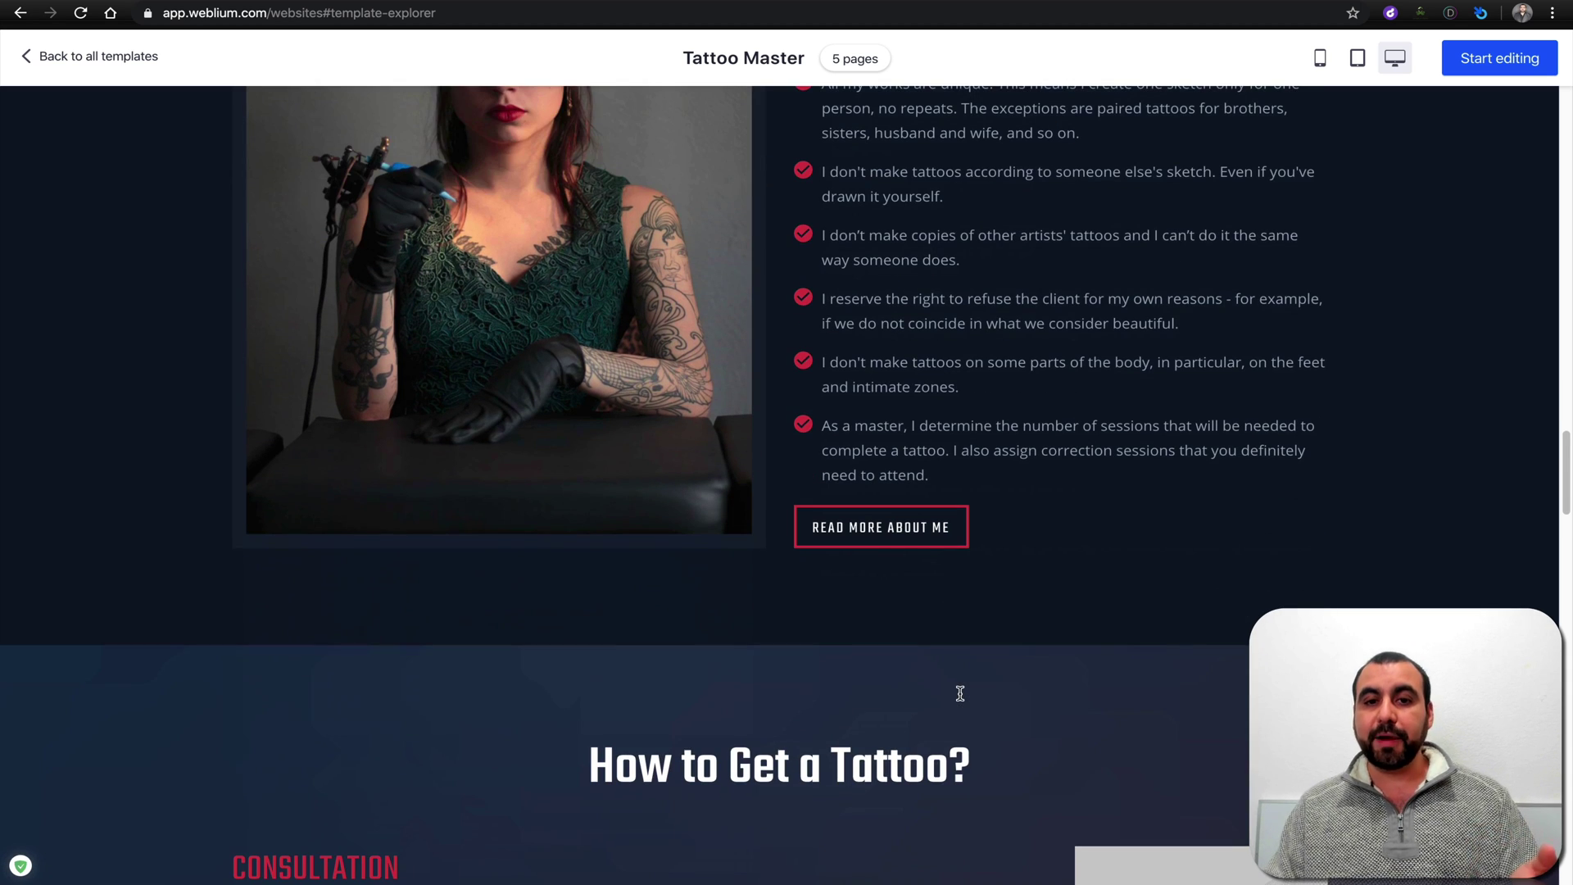
{"action": "scroll", "coordinate": [960, 693], "scroll_direction": "down", "scroll_amount": 9}
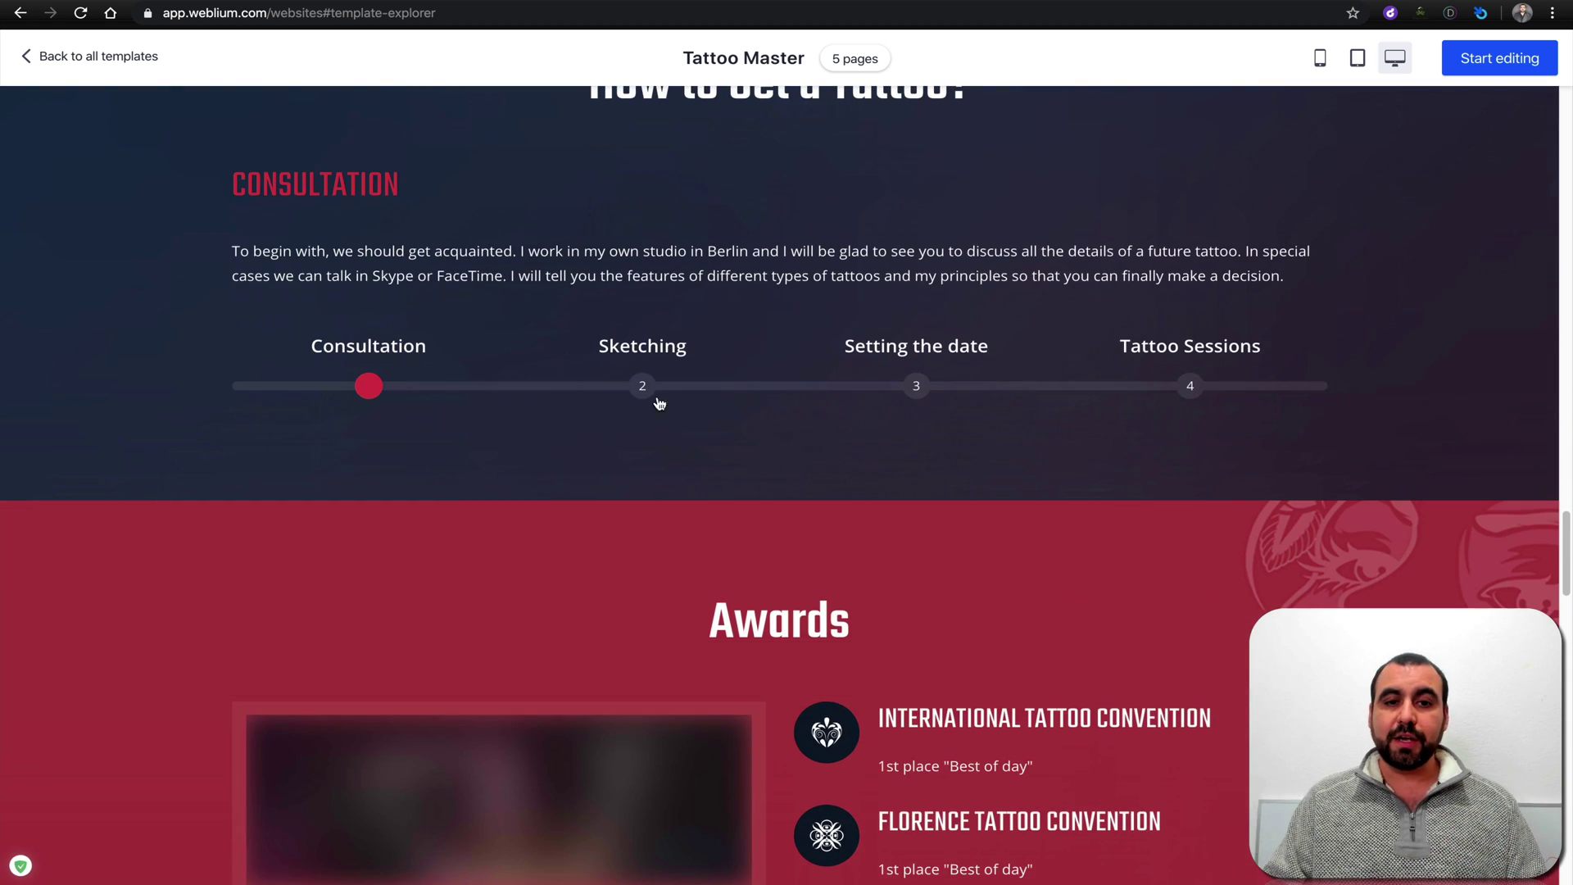
{"action": "scroll", "coordinate": [872, 455], "scroll_direction": "down", "scroll_amount": 10}
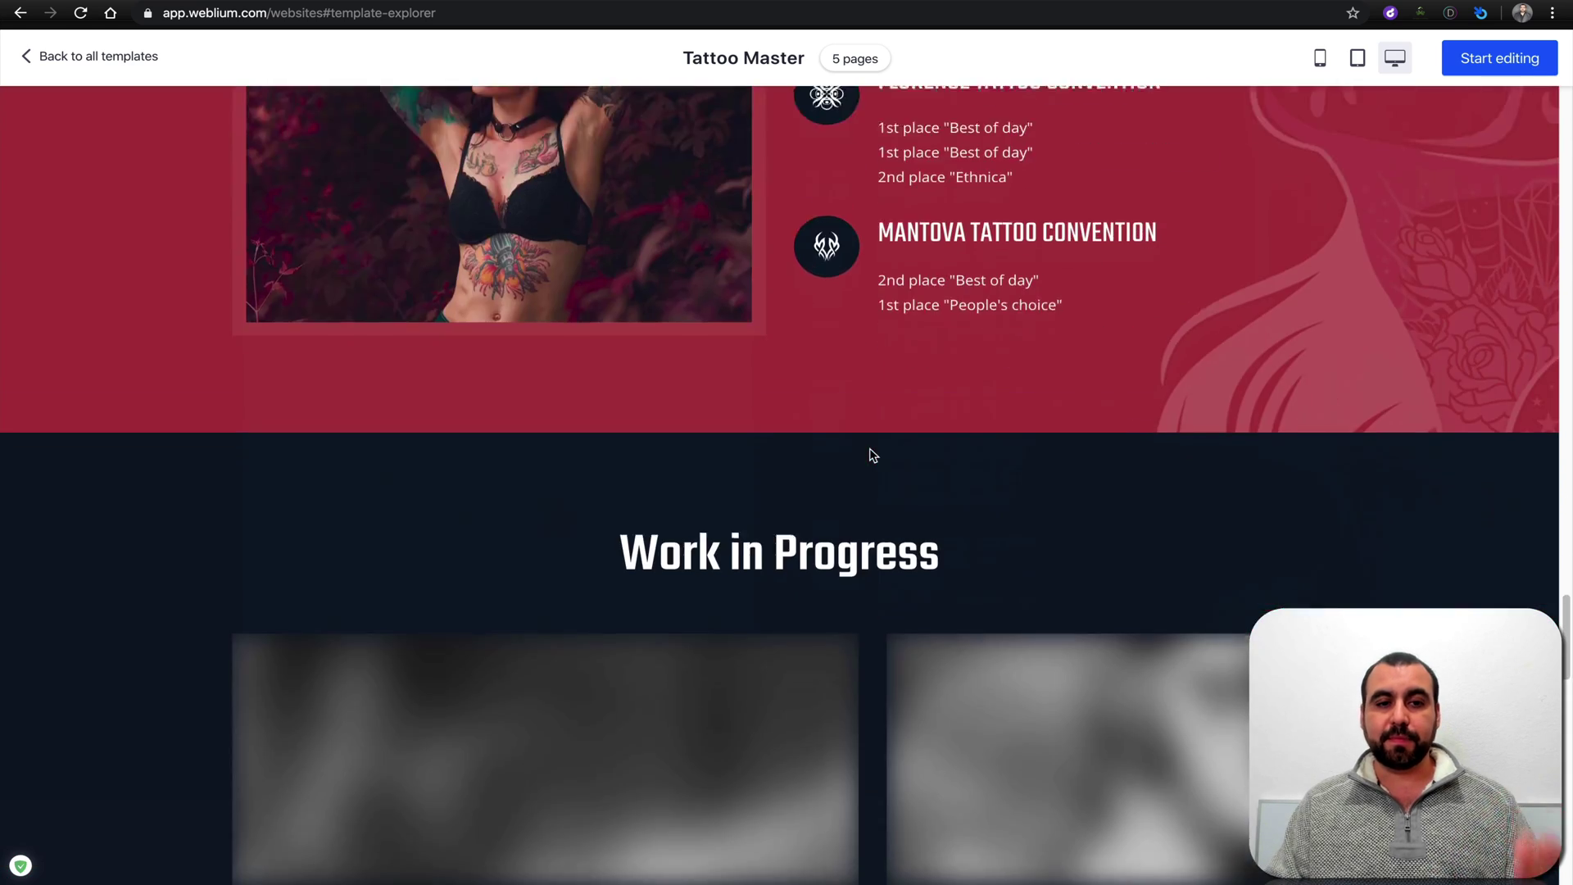
{"action": "scroll", "coordinate": [872, 455], "scroll_direction": "down", "scroll_amount": 20}
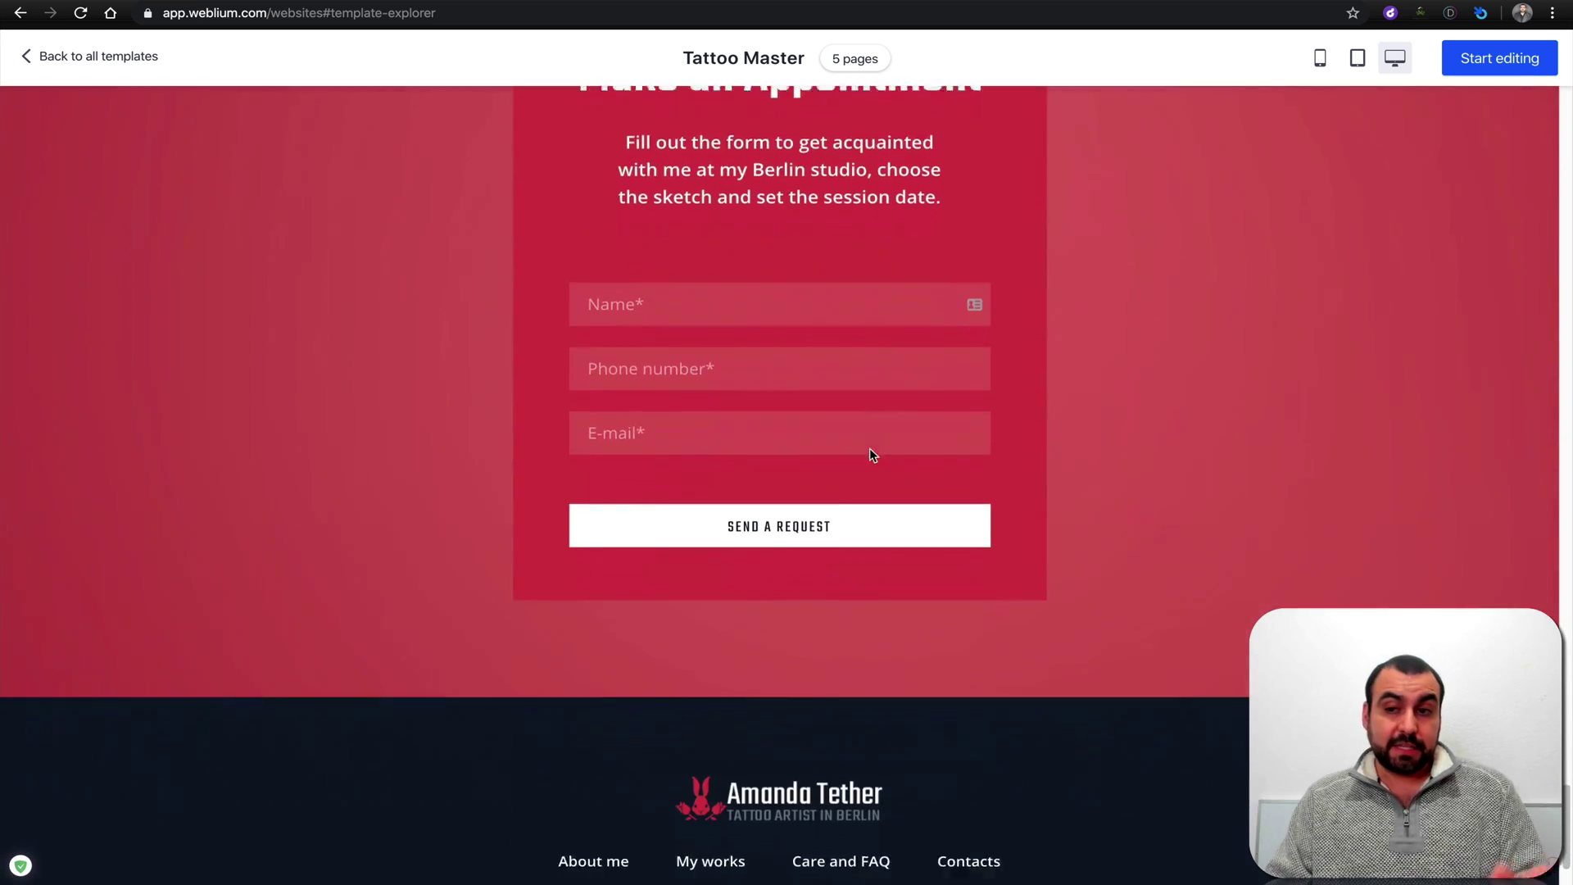
{"action": "scroll", "coordinate": [871, 453], "scroll_direction": "down", "scroll_amount": 1}
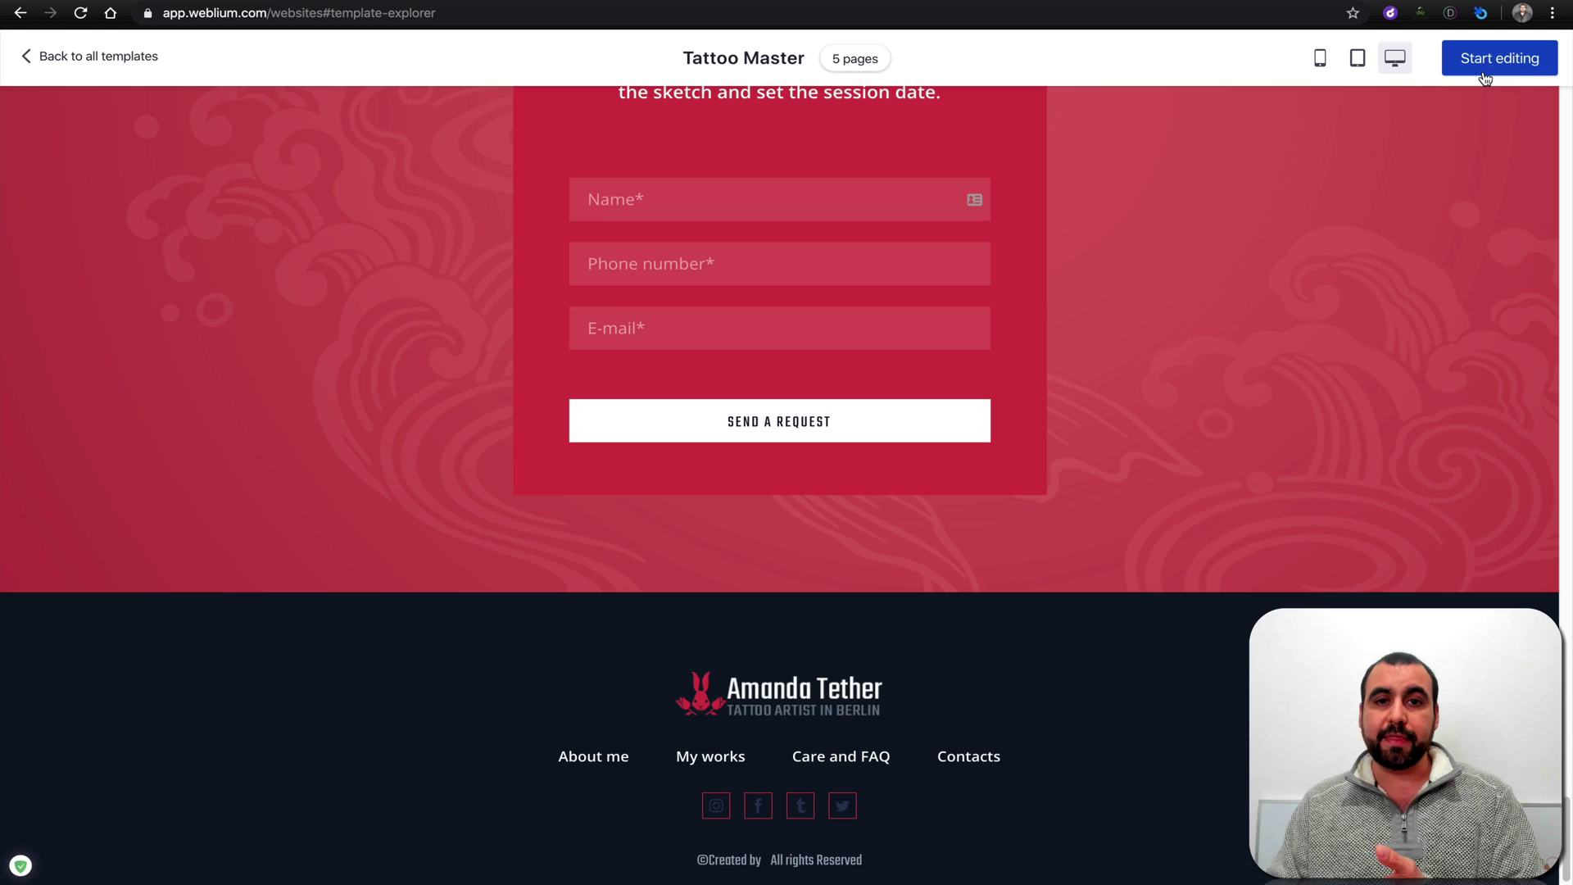
Leave the template gallery and open the Web Studio site's Digital Agency page in the editor.
{"action": "left_click", "coordinate": [31, 69]}
{"action": "scroll", "coordinate": [630, 297], "scroll_direction": "down", "scroll_amount": 10}
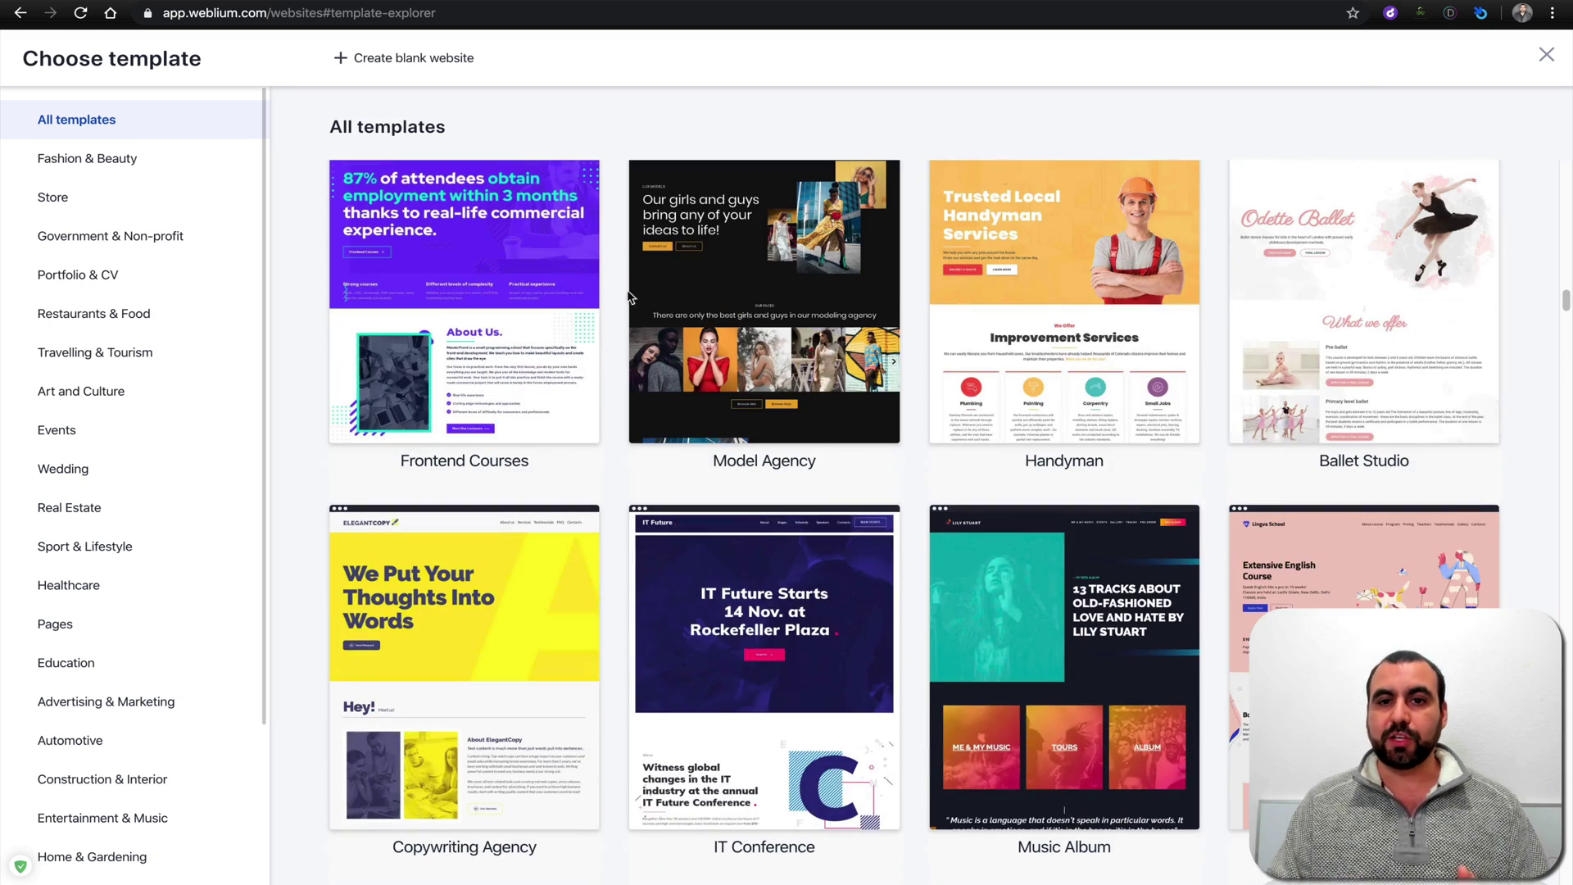
{"action": "left_click", "coordinate": [1547, 54]}
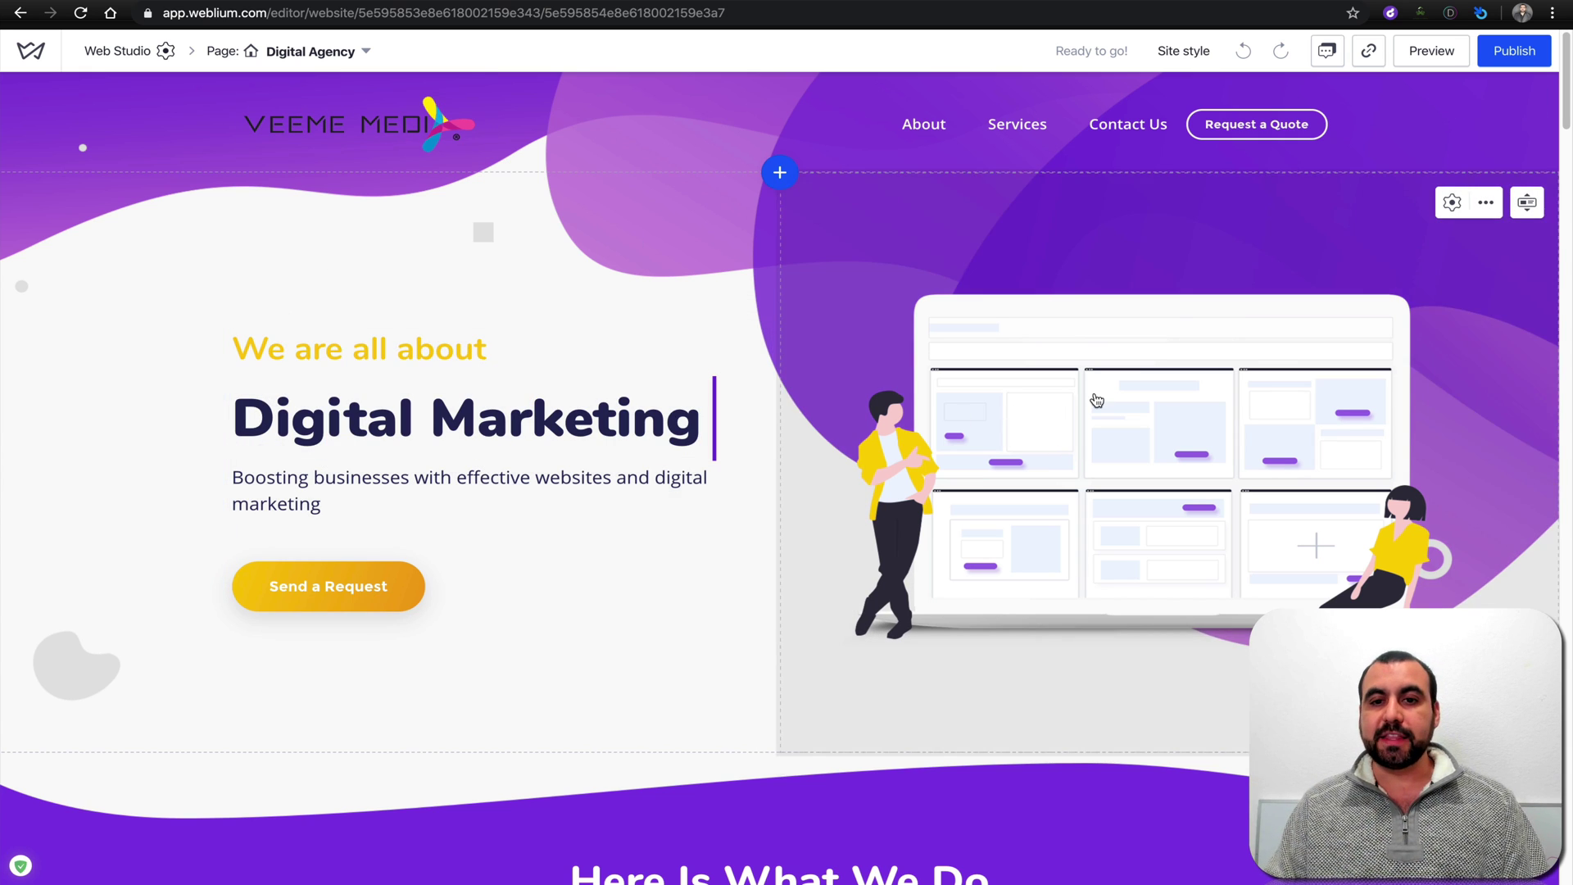
{"action": "scroll", "coordinate": [791, 631], "scroll_direction": "down", "scroll_amount": 8}
{"action": "scroll", "coordinate": [791, 631], "scroll_direction": "down", "scroll_amount": 20}
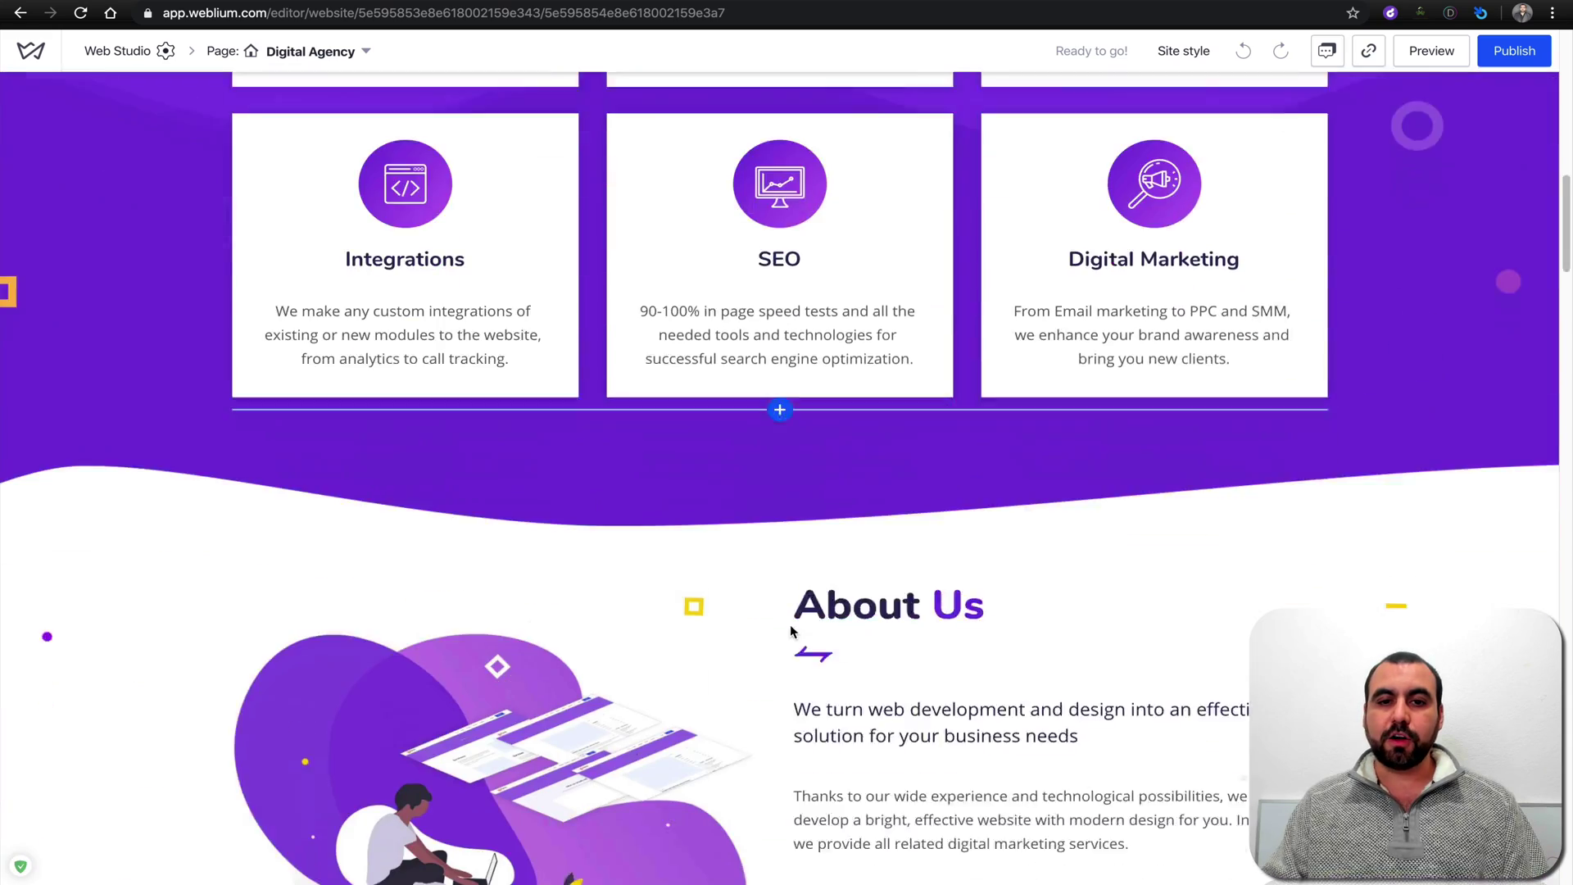
{"action": "scroll", "coordinate": [791, 631], "scroll_direction": "up", "scroll_amount": 20}
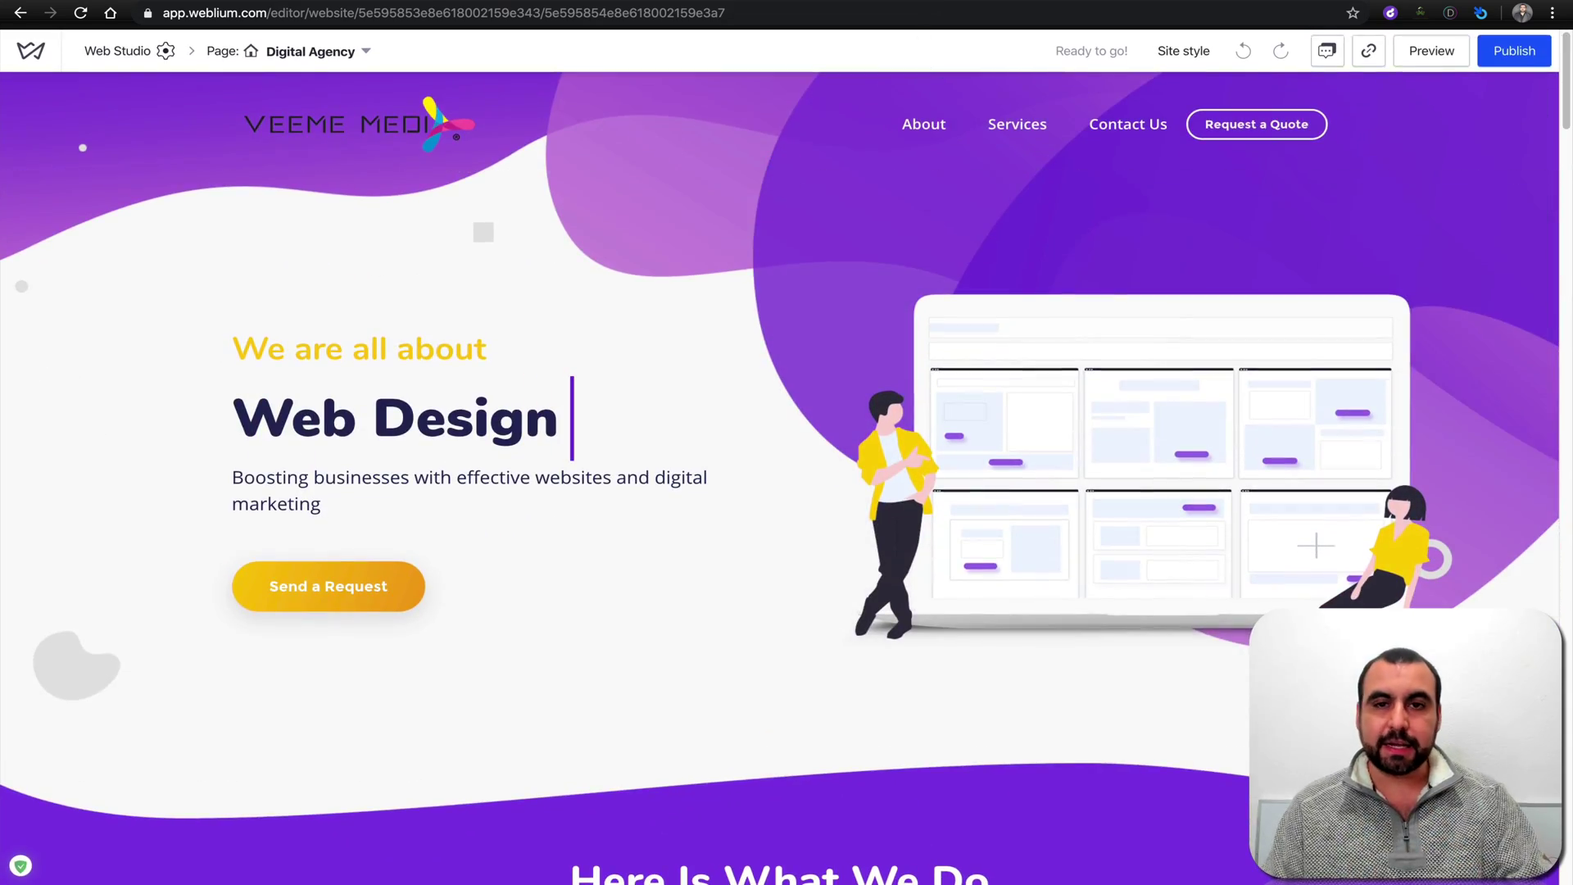
Load web.veememedia.com in a new Chrome tab.
{"action": "key", "text": "ctrl+t"}
{"action": "type", "text": "web"}
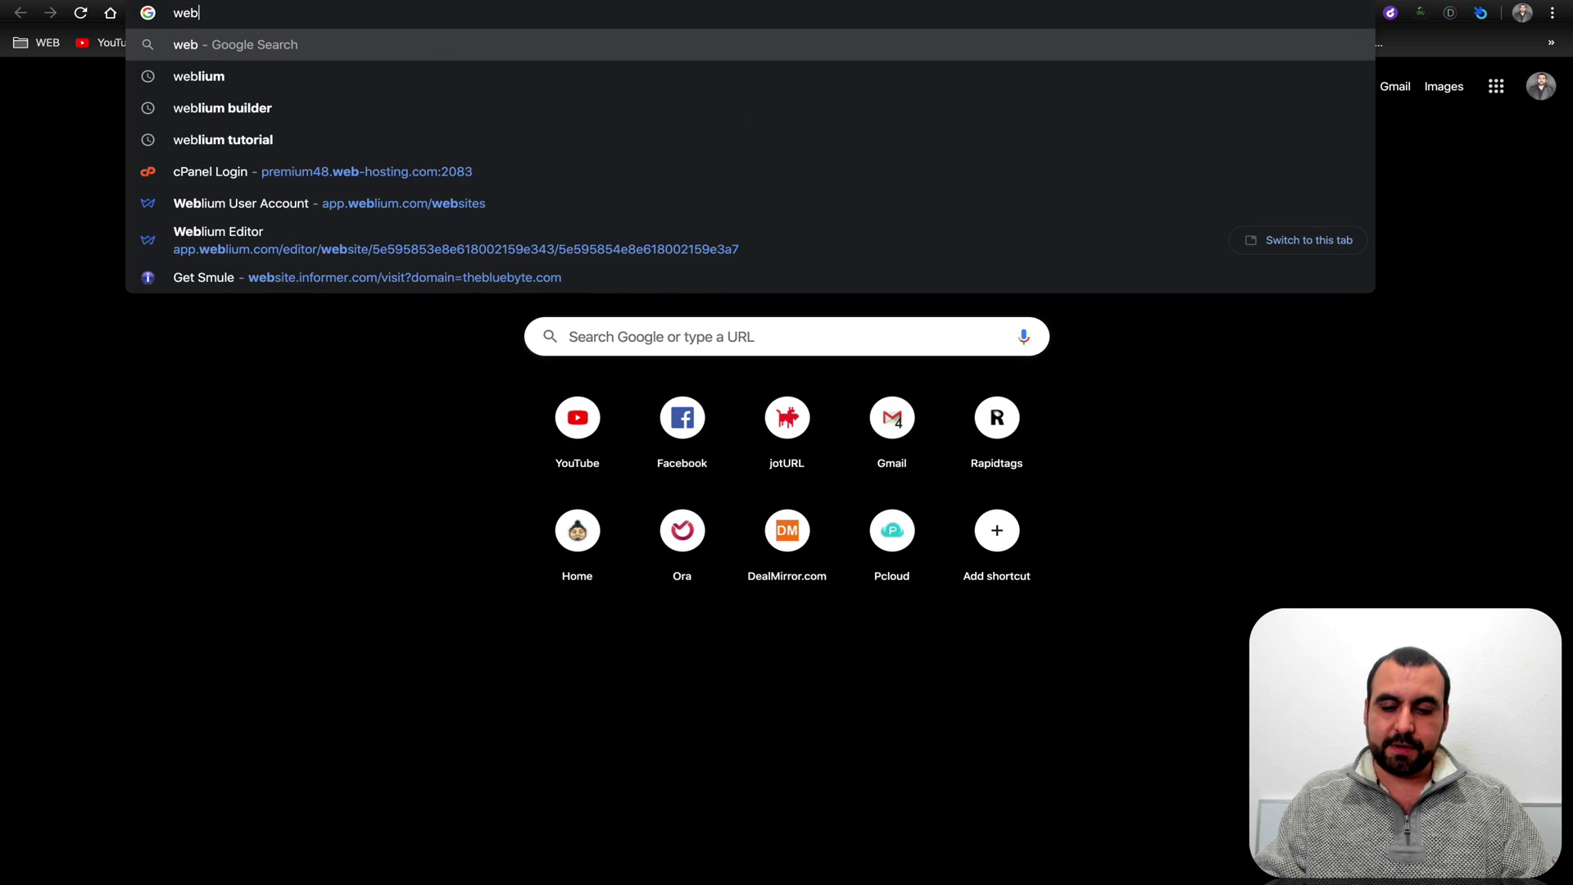
{"action": "type", "text": ".veememedia"}
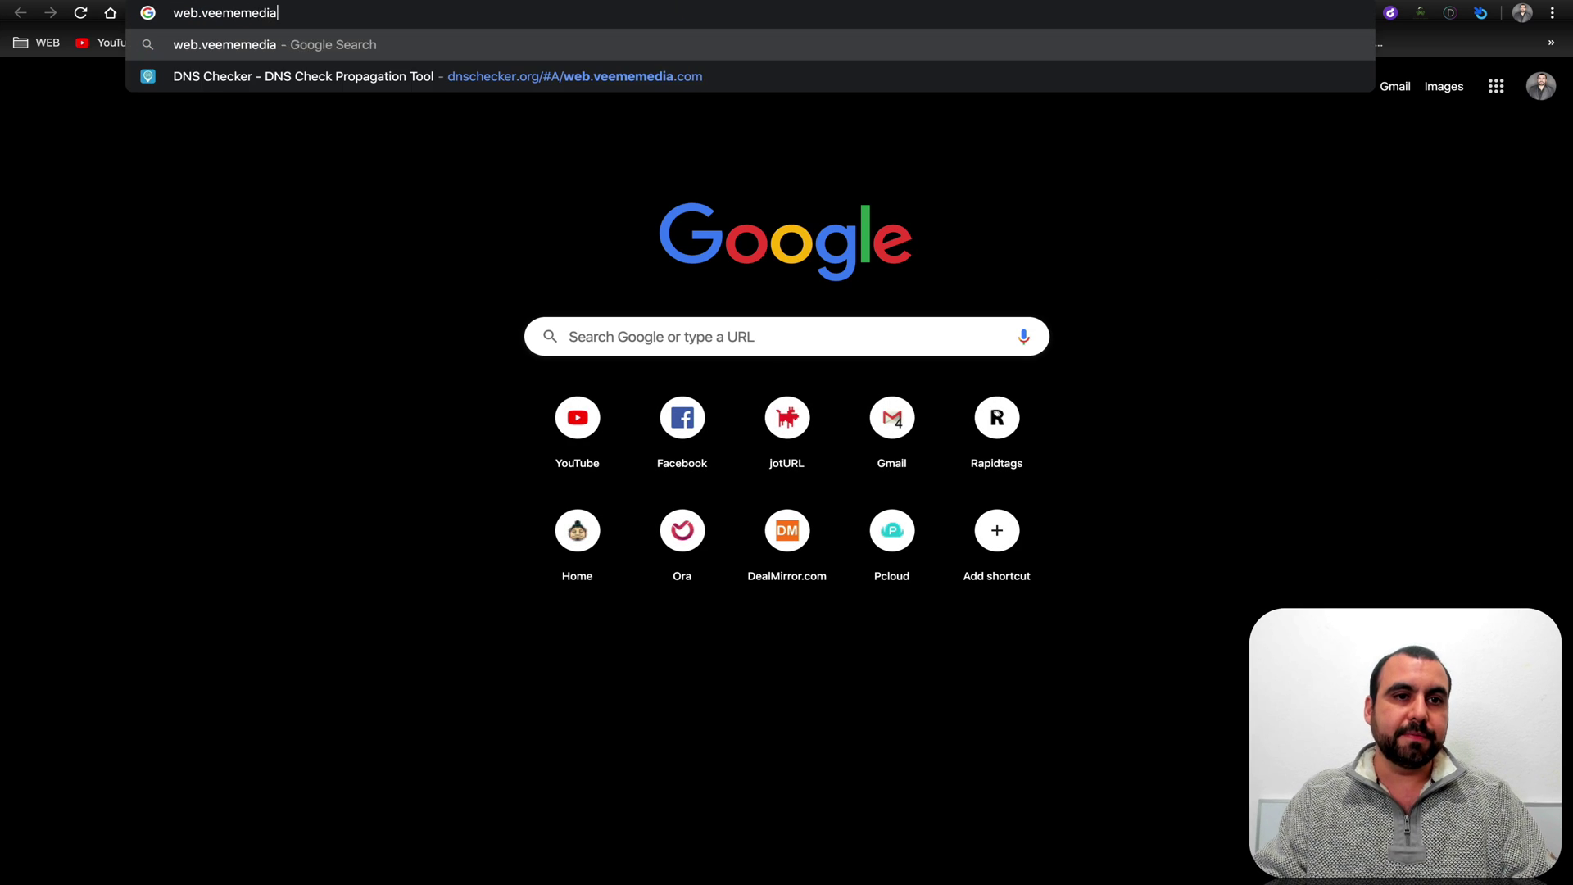
{"action": "type", "text": ".com"}
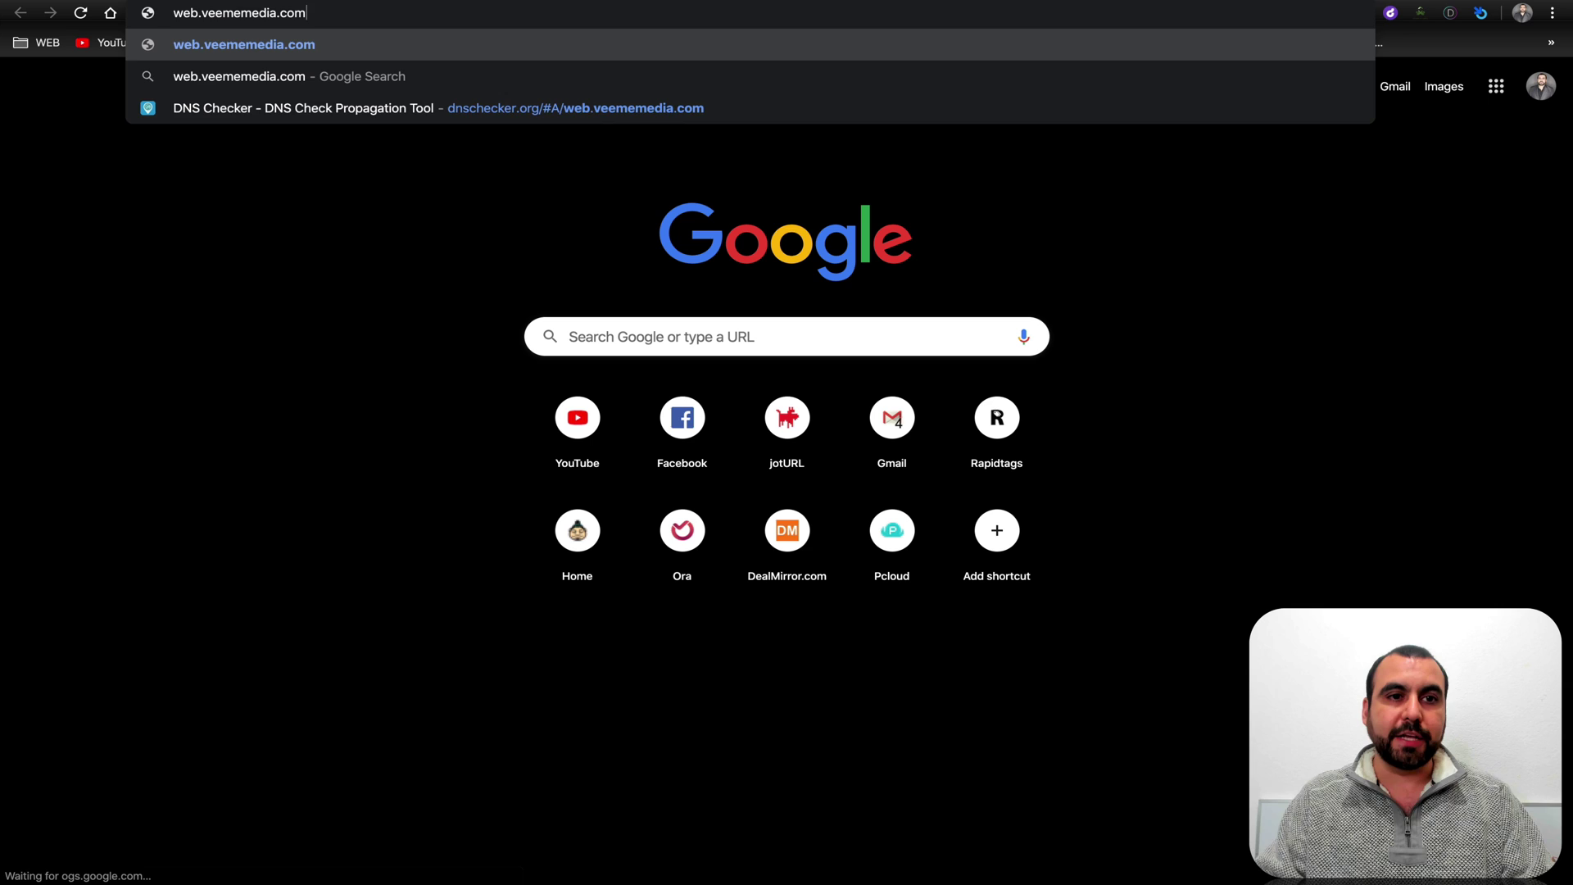
{"action": "key", "text": "Return"}
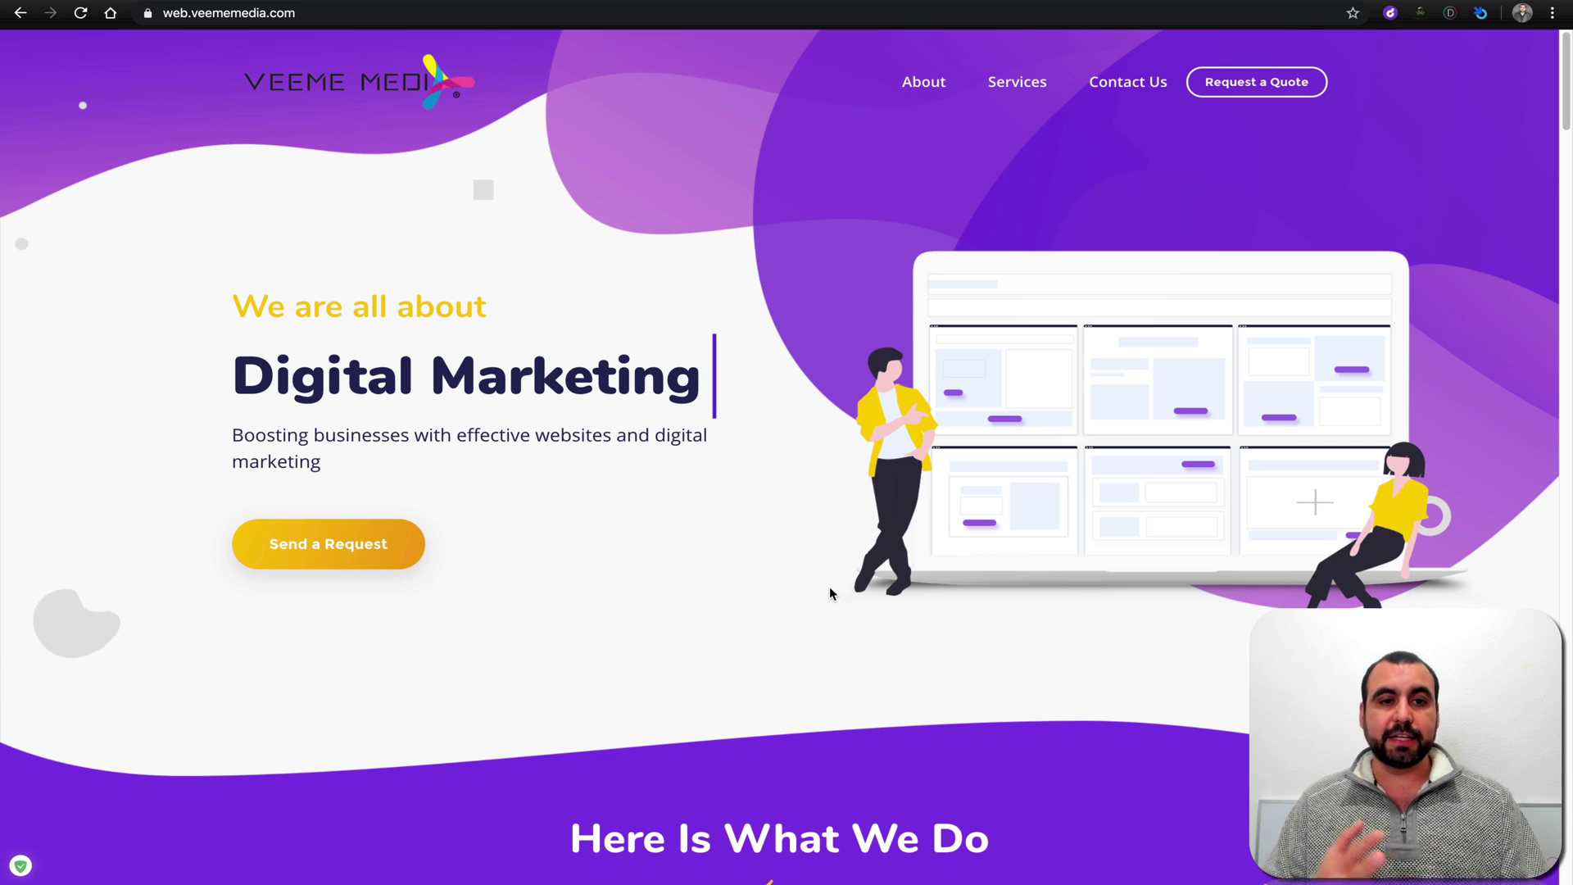
Scroll through the live web.veememedia.com site.
{"action": "scroll", "coordinate": [830, 587], "scroll_direction": "down", "scroll_amount": 8}
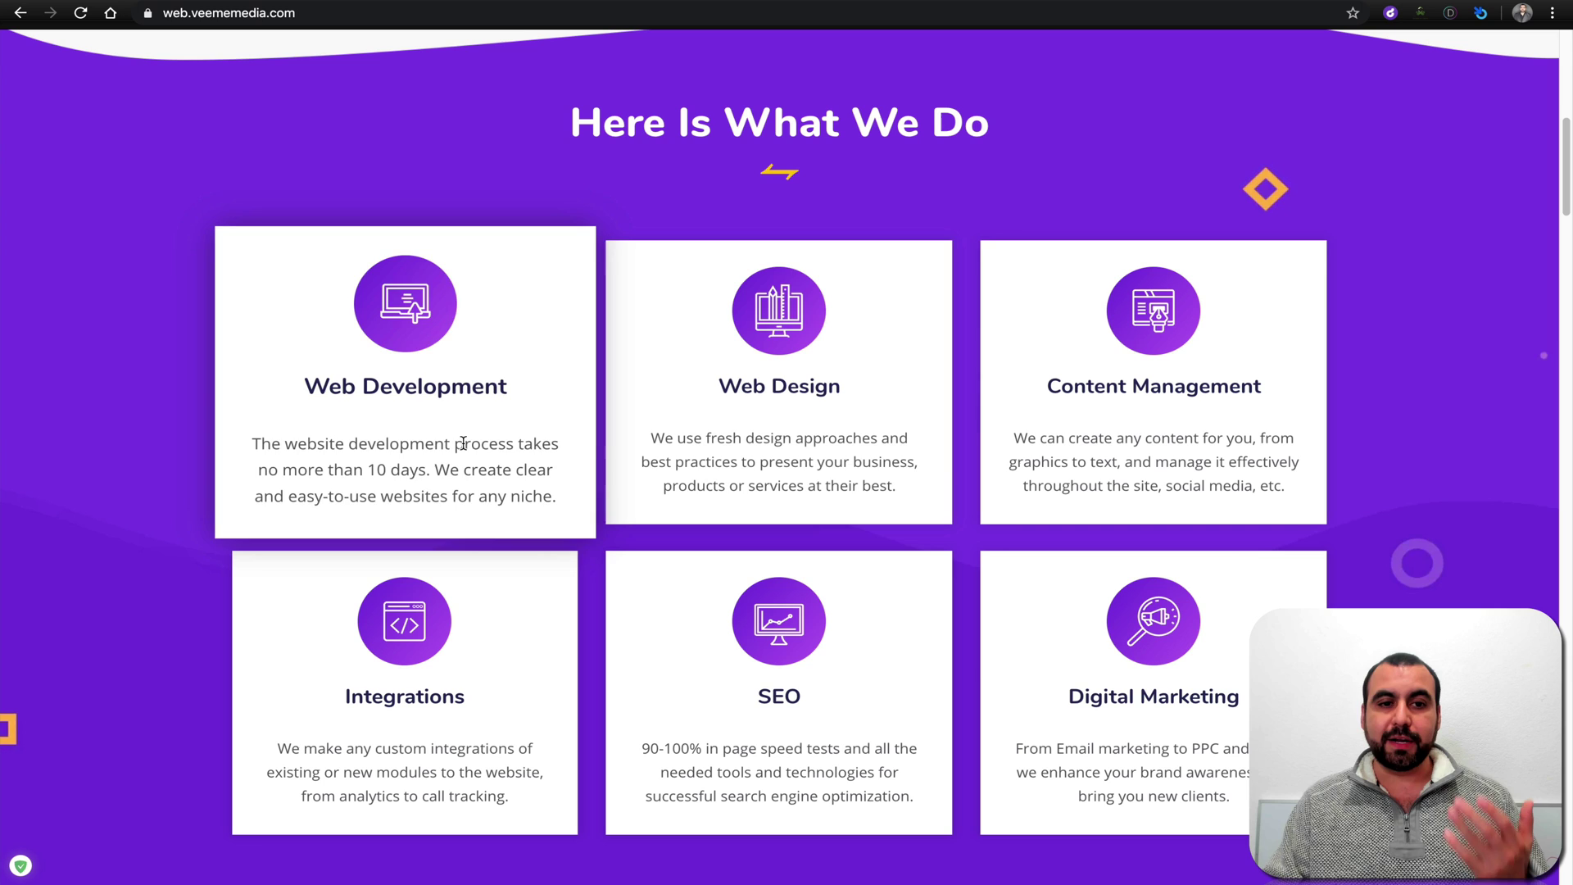
{"action": "scroll", "coordinate": [721, 438], "scroll_direction": "up", "scroll_amount": 1}
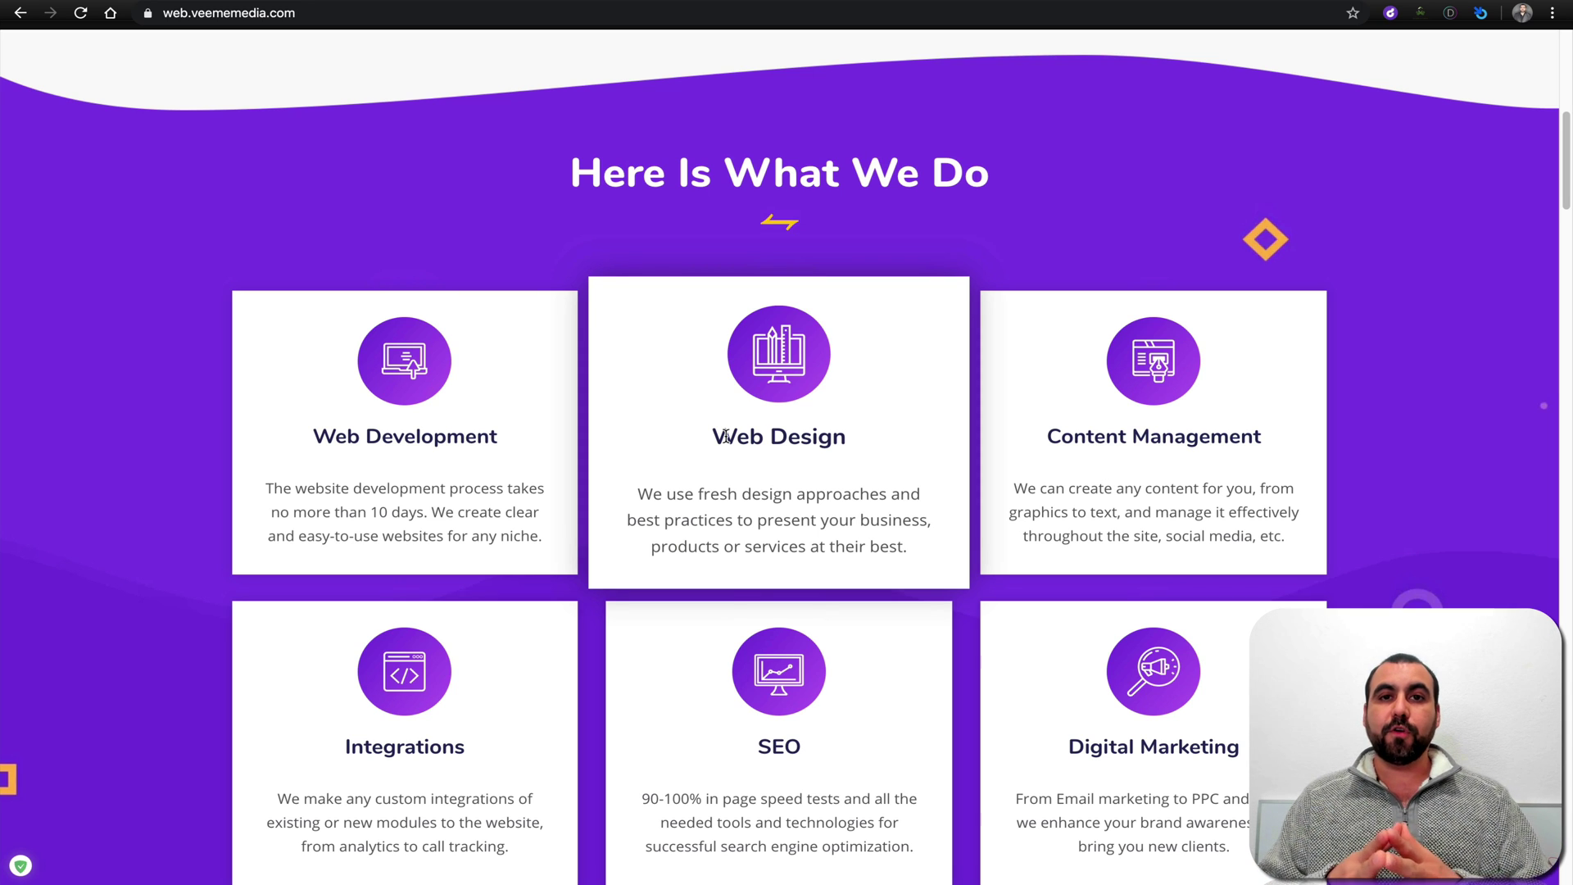
{"action": "scroll", "coordinate": [726, 436], "scroll_direction": "down", "scroll_amount": 4}
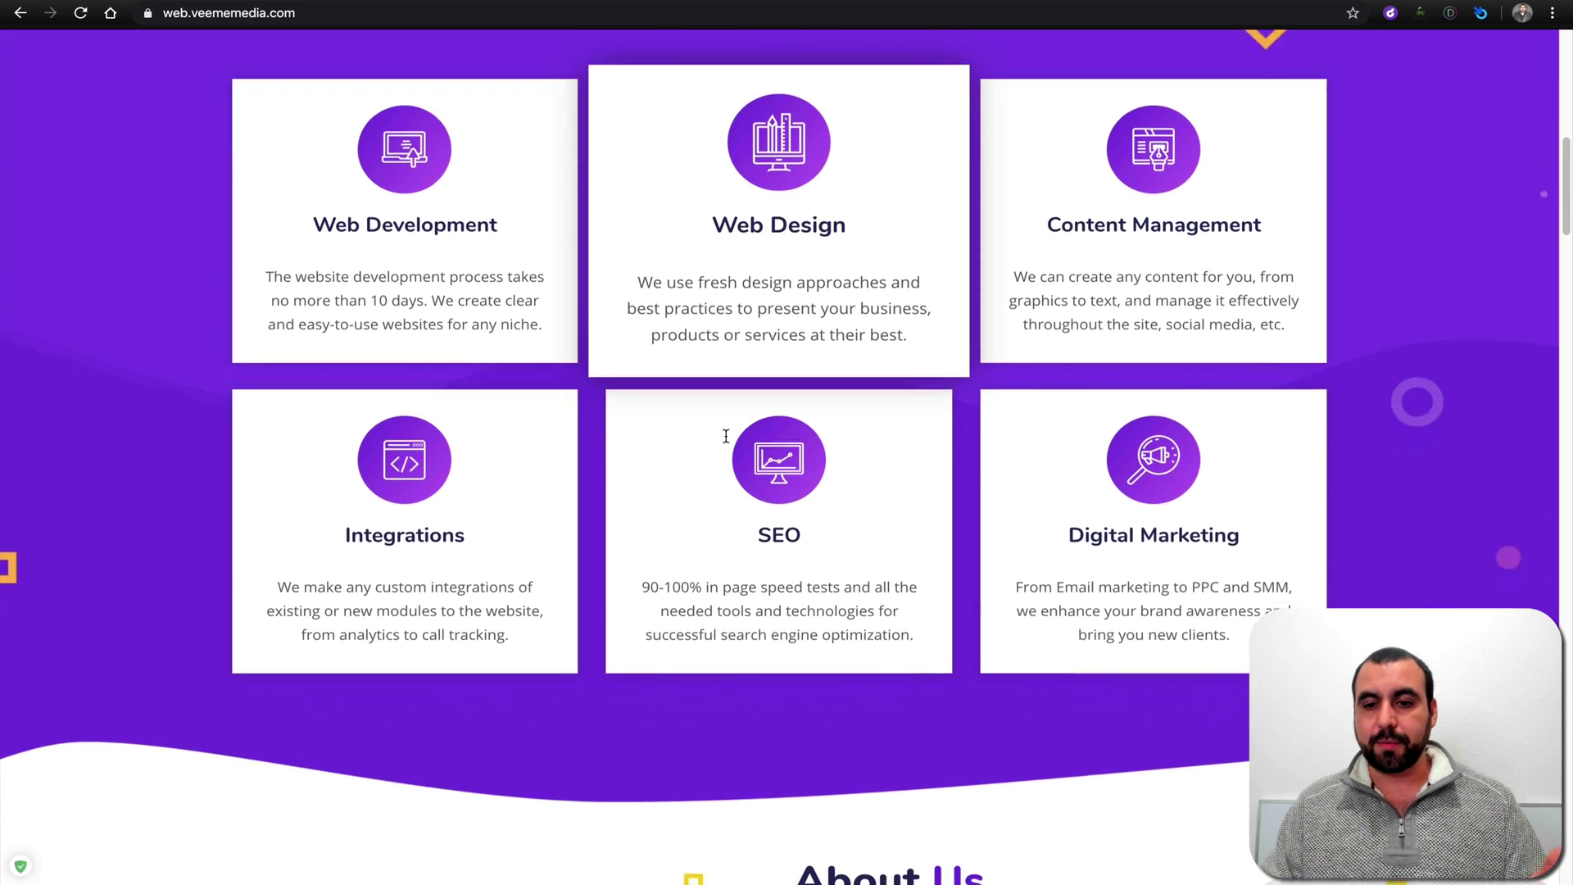
{"action": "scroll", "coordinate": [521, 454], "scroll_direction": "down", "scroll_amount": 8}
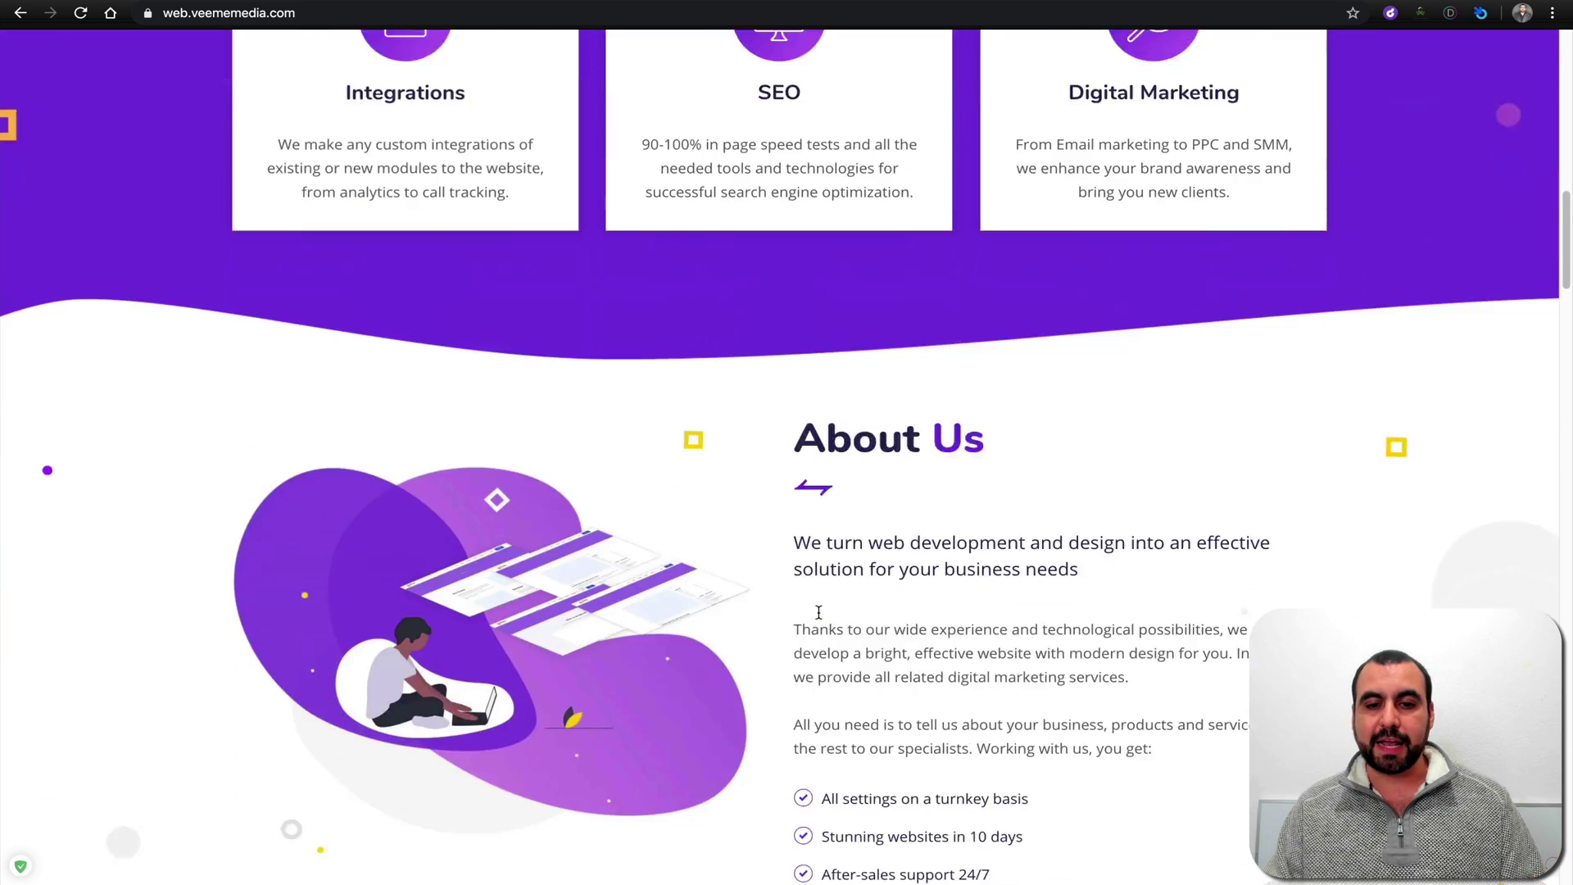
{"action": "scroll", "coordinate": [1114, 405], "scroll_direction": "up", "scroll_amount": 7}
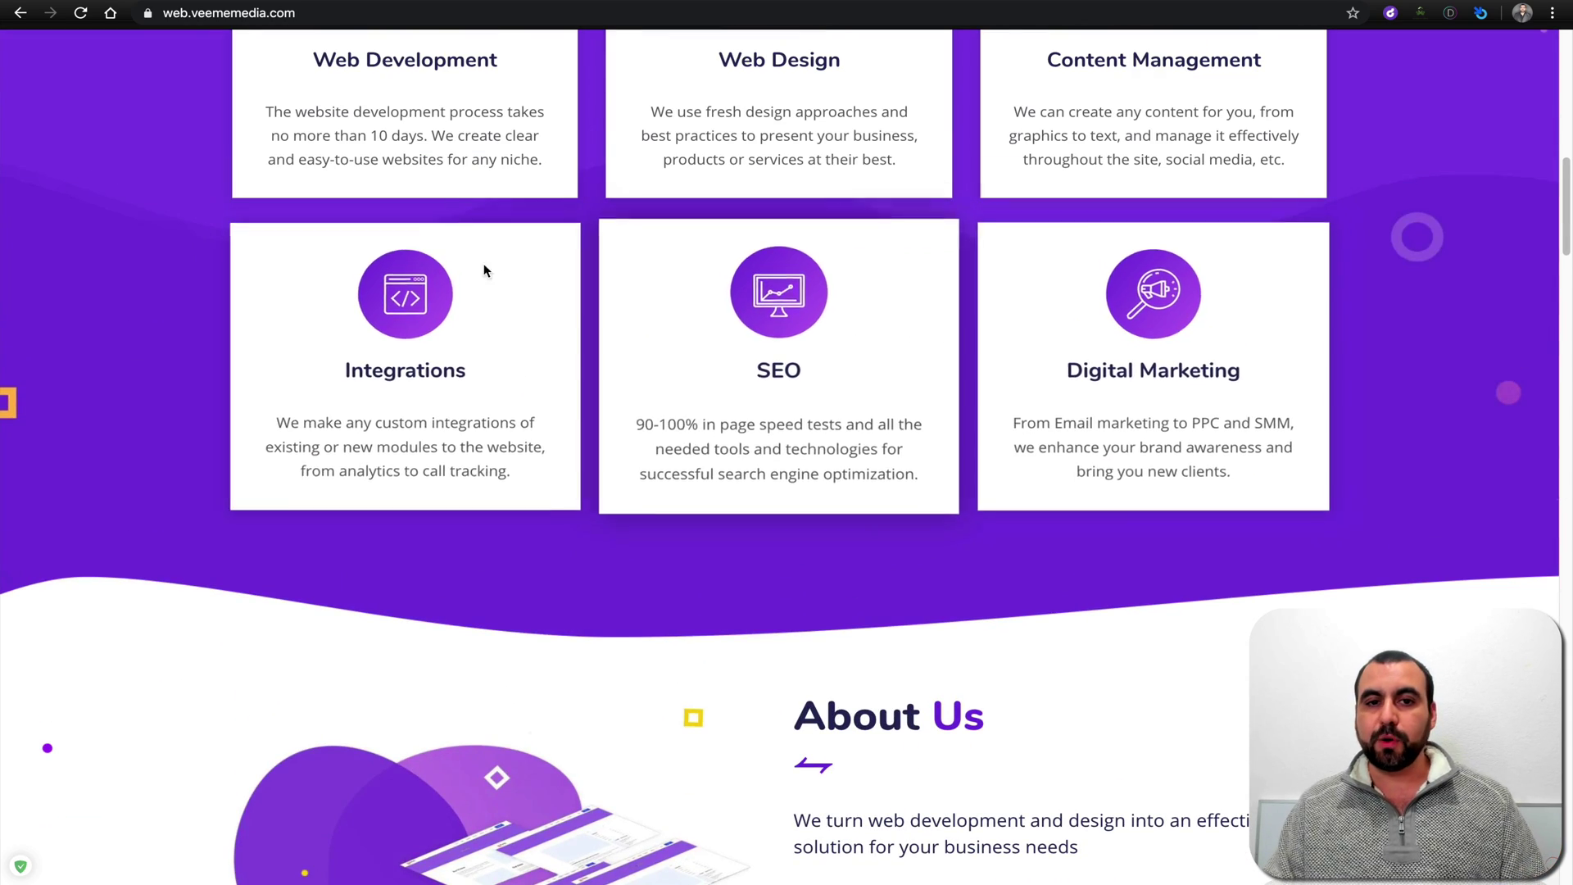
{"action": "scroll", "coordinate": [983, 402], "scroll_direction": "down", "scroll_amount": 8}
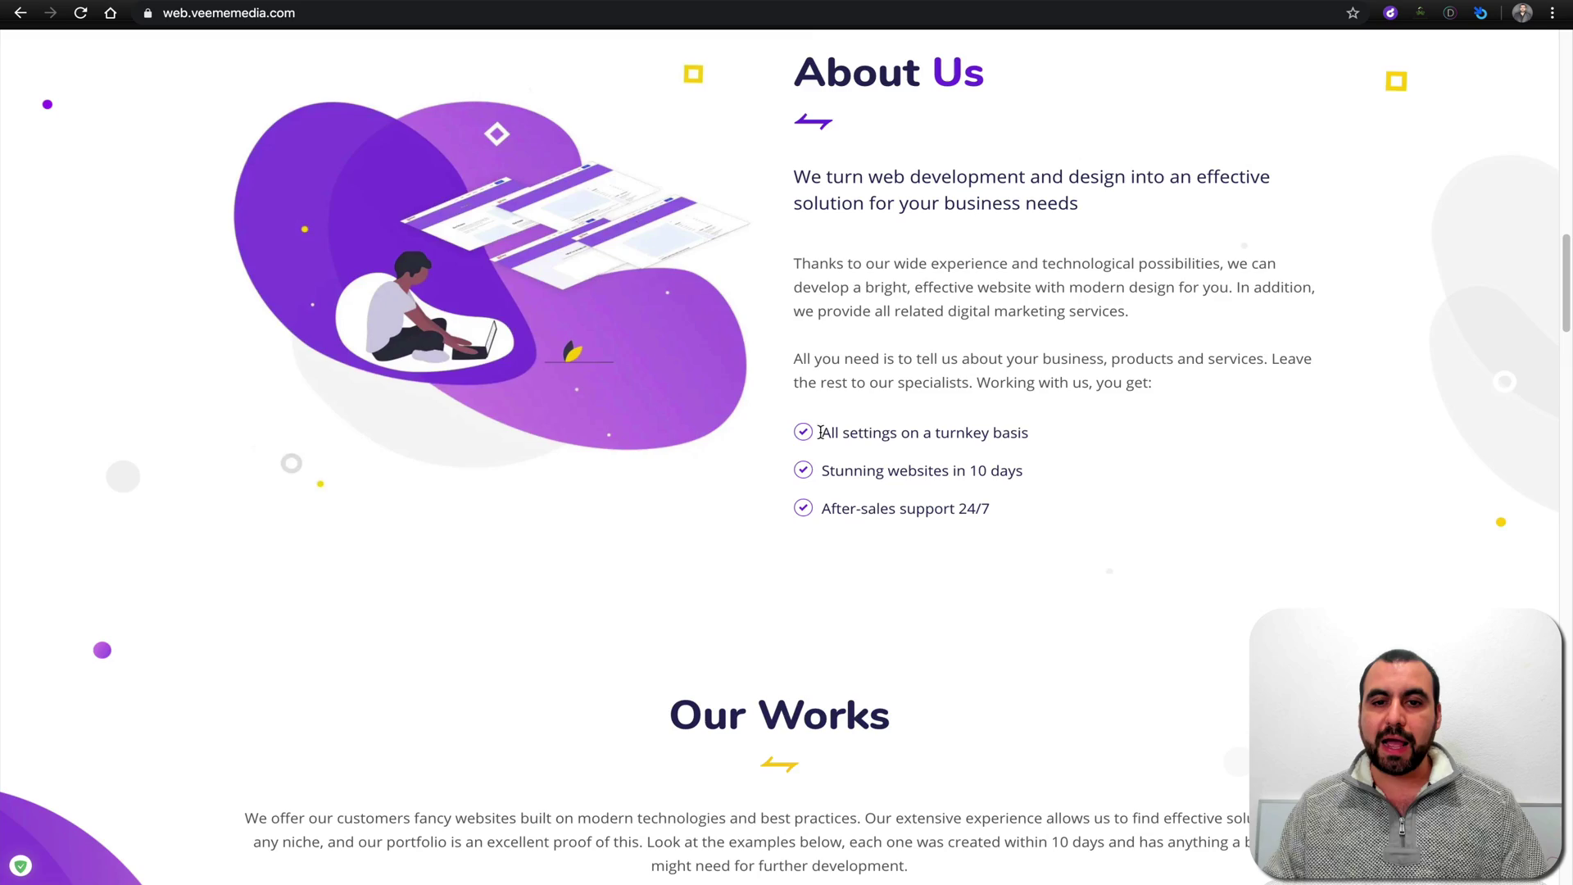
{"action": "scroll", "coordinate": [820, 521], "scroll_direction": "down", "scroll_amount": 13}
{"action": "scroll", "coordinate": [817, 517], "scroll_direction": "down", "scroll_amount": 7}
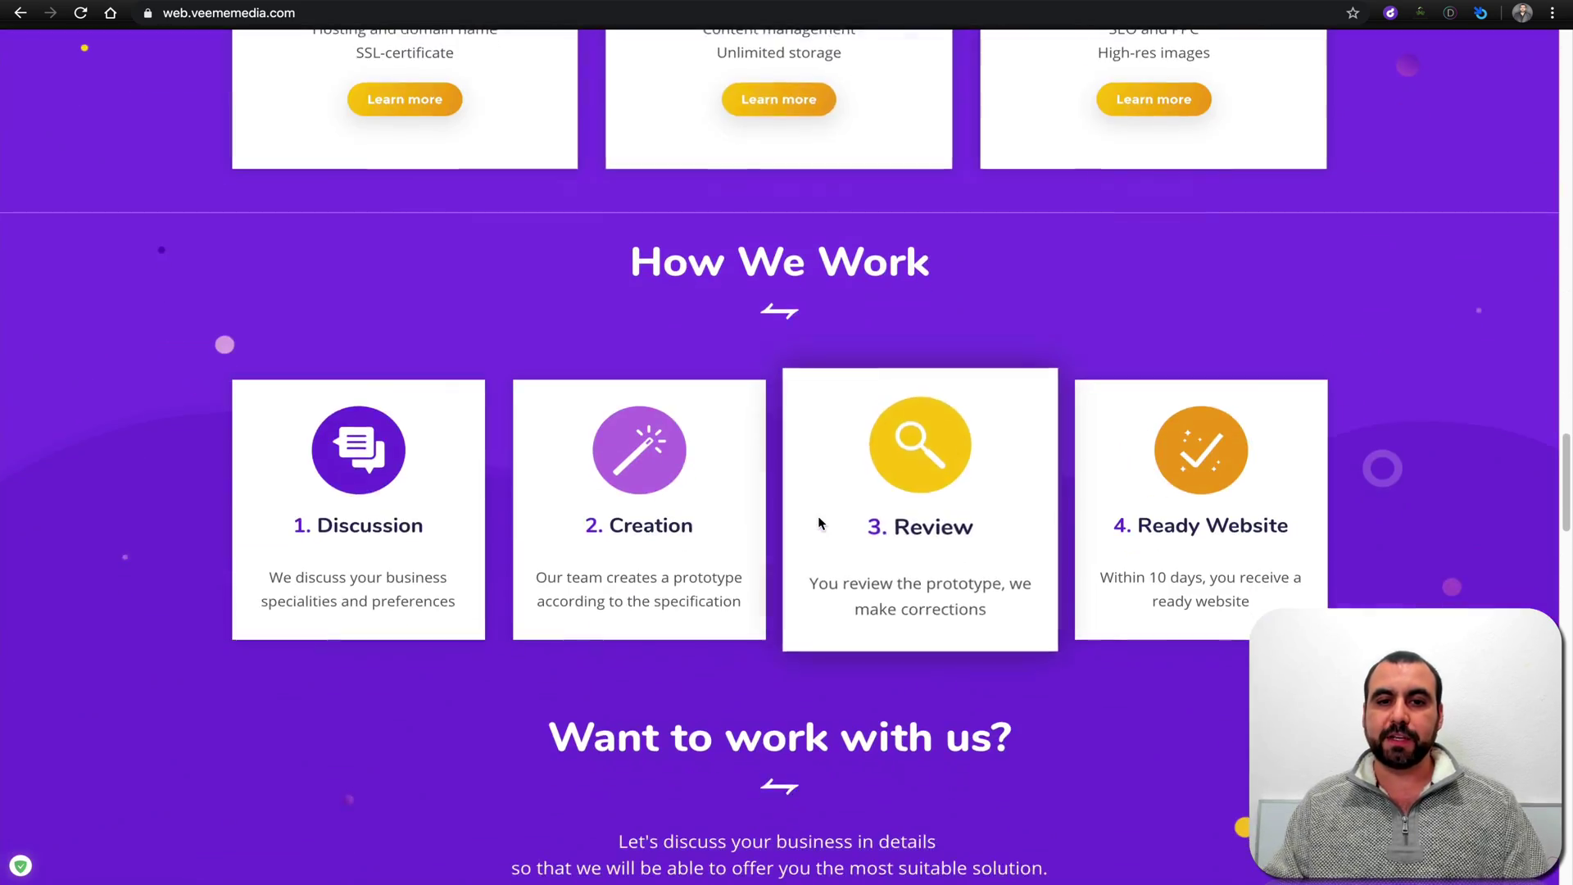
{"action": "scroll", "coordinate": [533, 532], "scroll_direction": "down", "scroll_amount": 8}
{"action": "scroll", "coordinate": [532, 532], "scroll_direction": "down", "scroll_amount": 20}
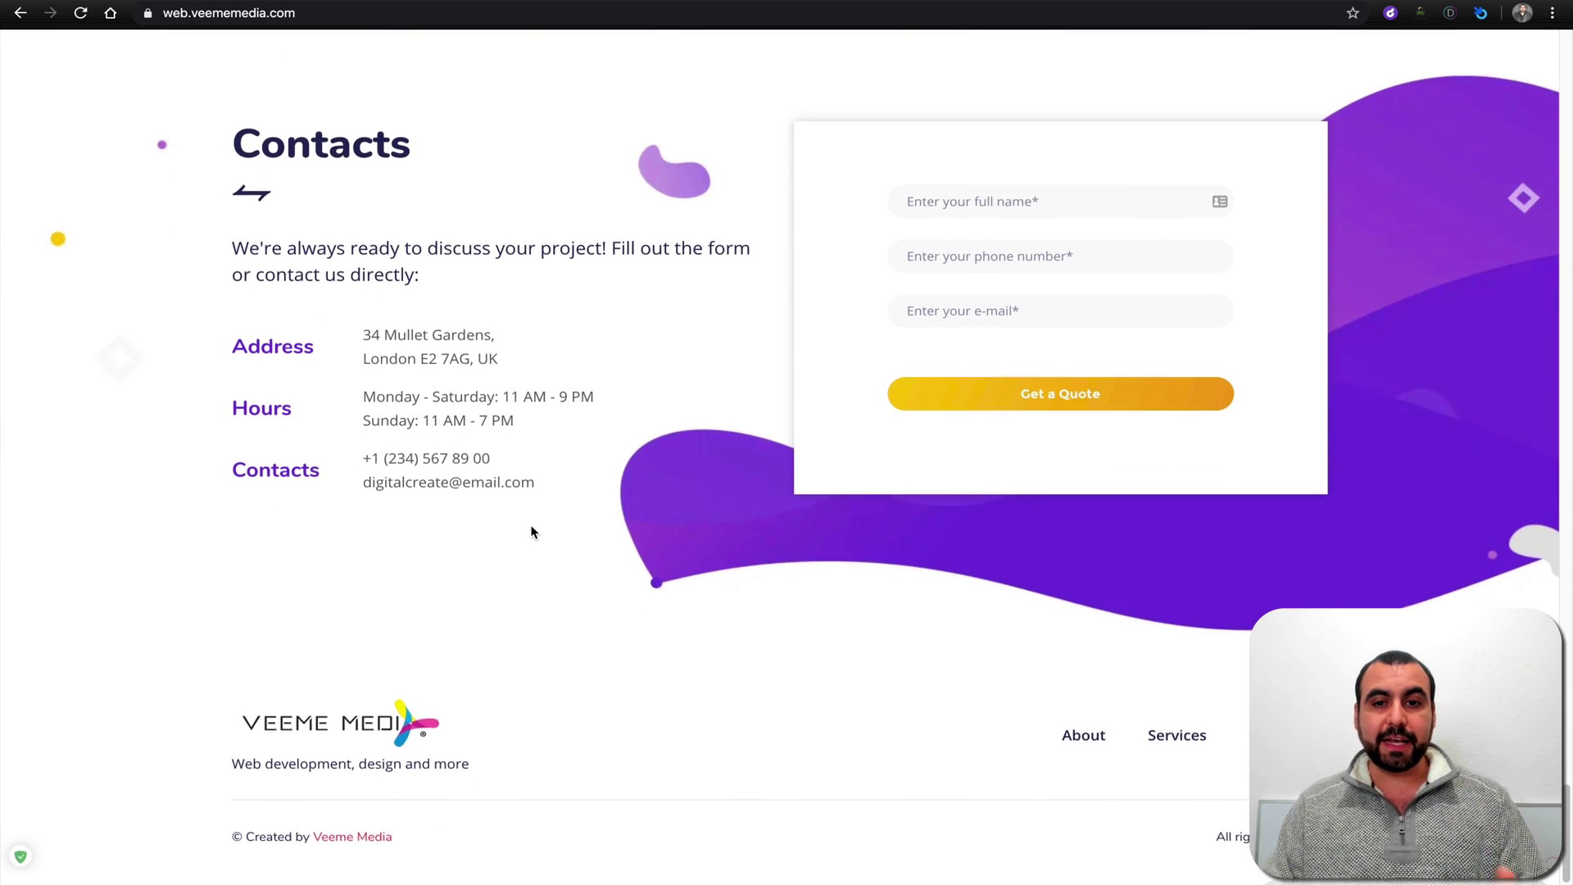
{"action": "scroll", "coordinate": [533, 533], "scroll_direction": "up", "scroll_amount": 2}
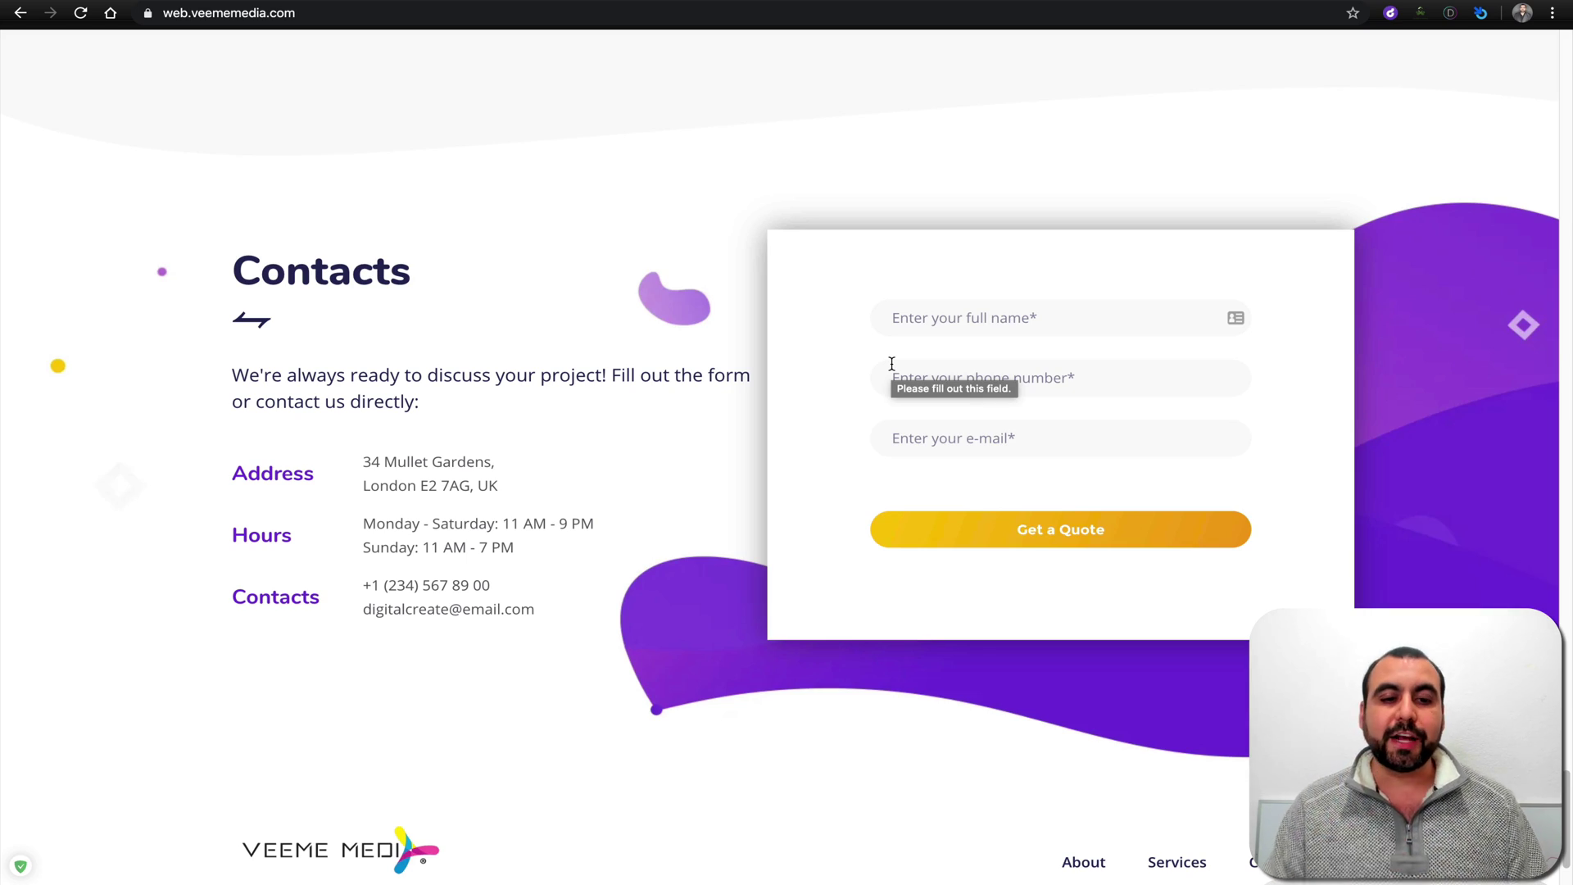
{"action": "scroll", "coordinate": [891, 364], "scroll_direction": "down", "scroll_amount": 2}
{"action": "scroll", "coordinate": [891, 365], "scroll_direction": "up", "scroll_amount": 20}
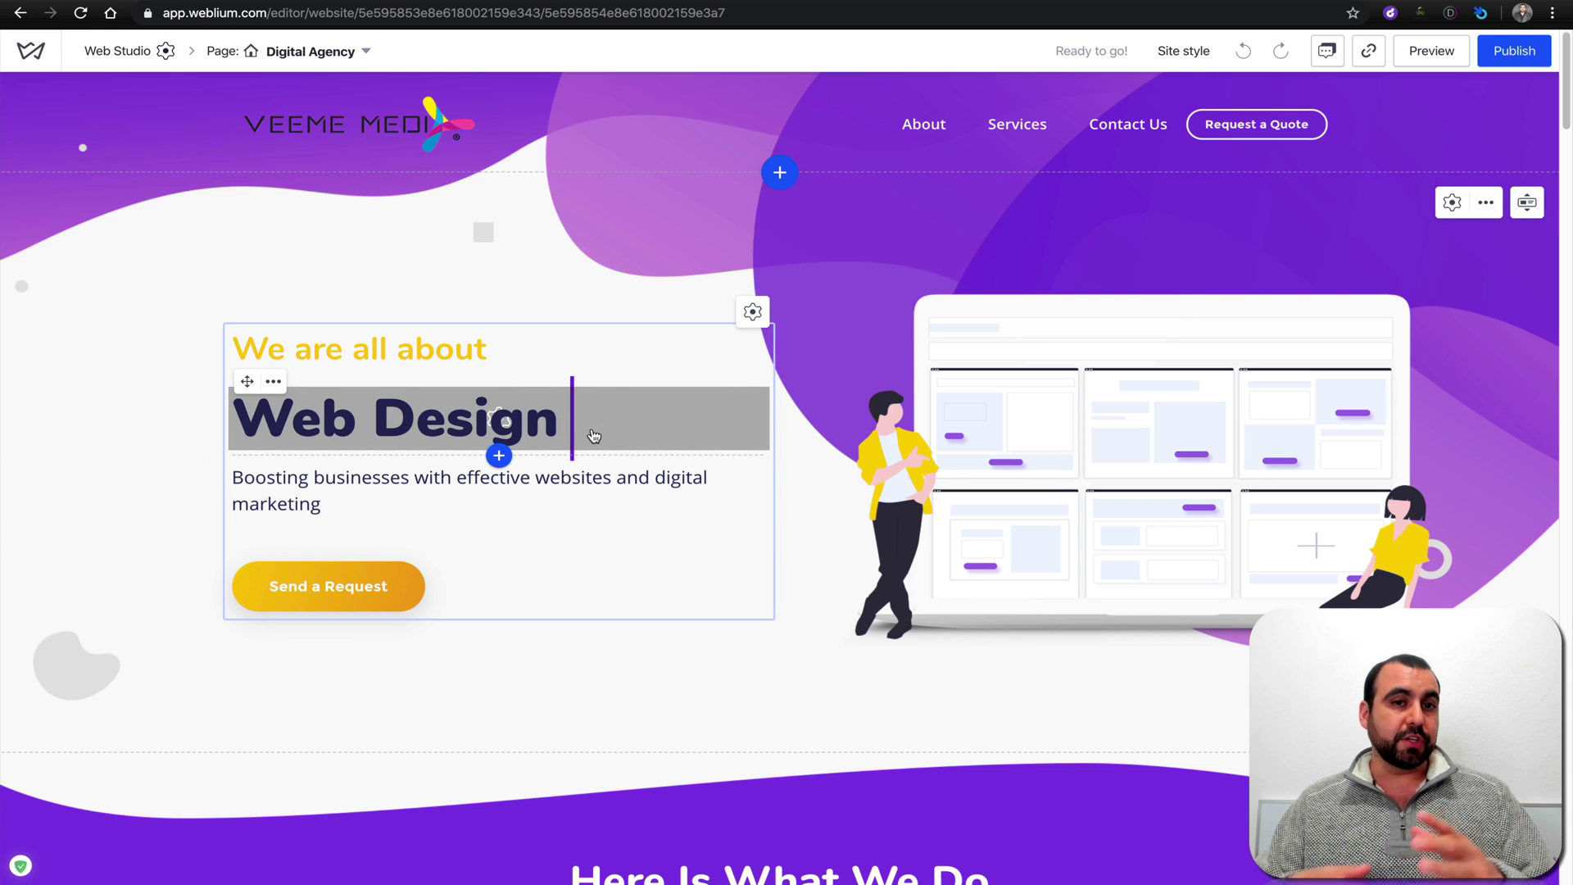
Open the Site style colour palettes and try the Blaziken palette.
{"action": "scroll", "coordinate": [591, 434], "scroll_direction": "down", "scroll_amount": 1}
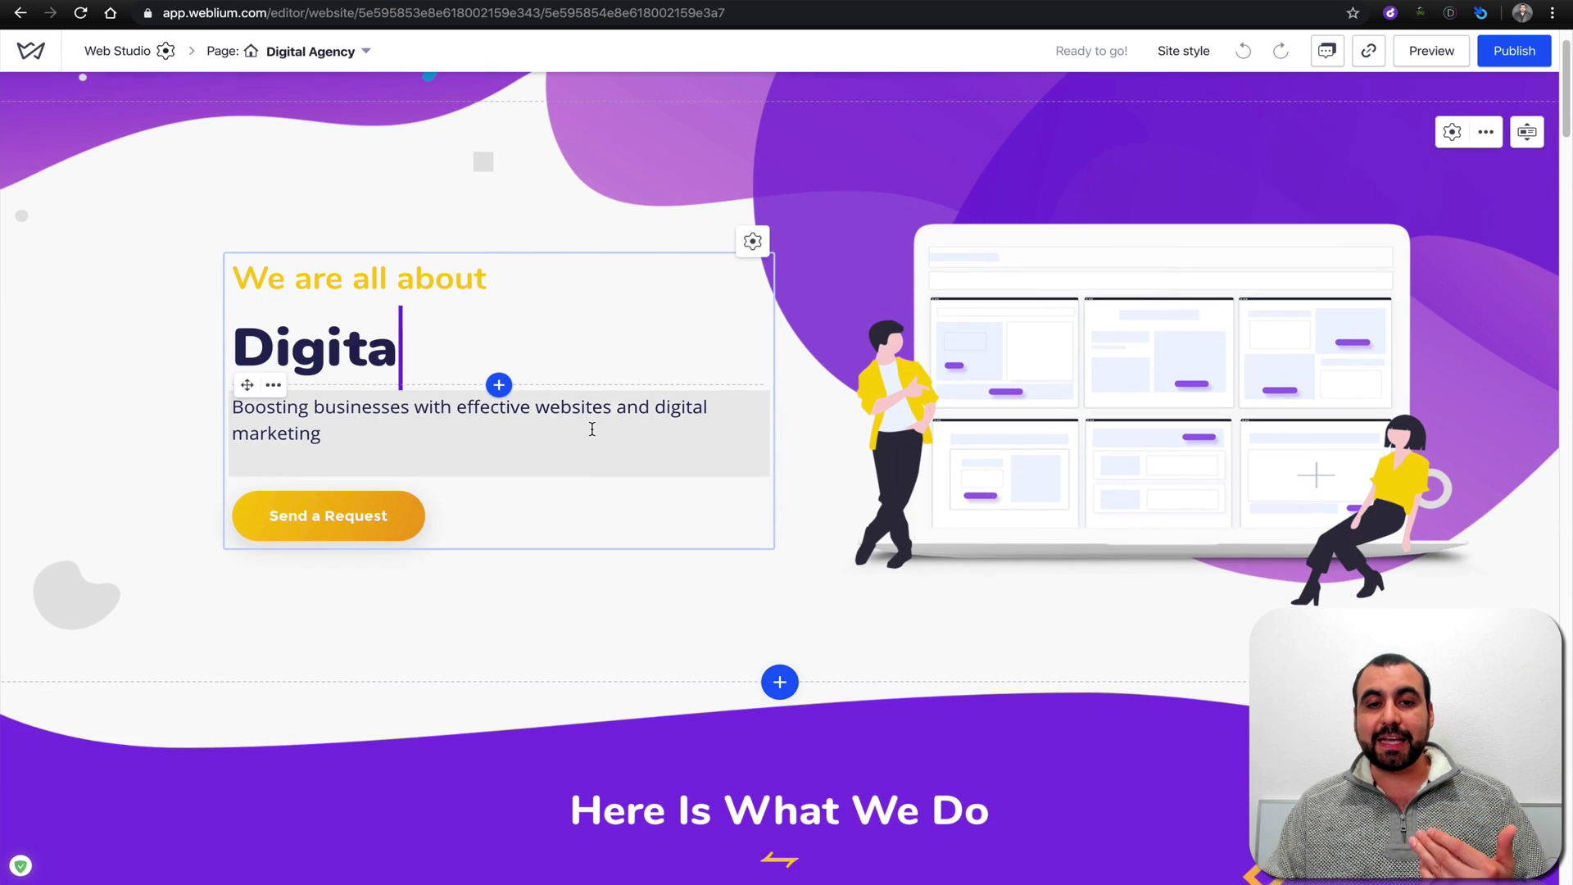
{"action": "scroll", "coordinate": [590, 426], "scroll_direction": "up", "scroll_amount": 1}
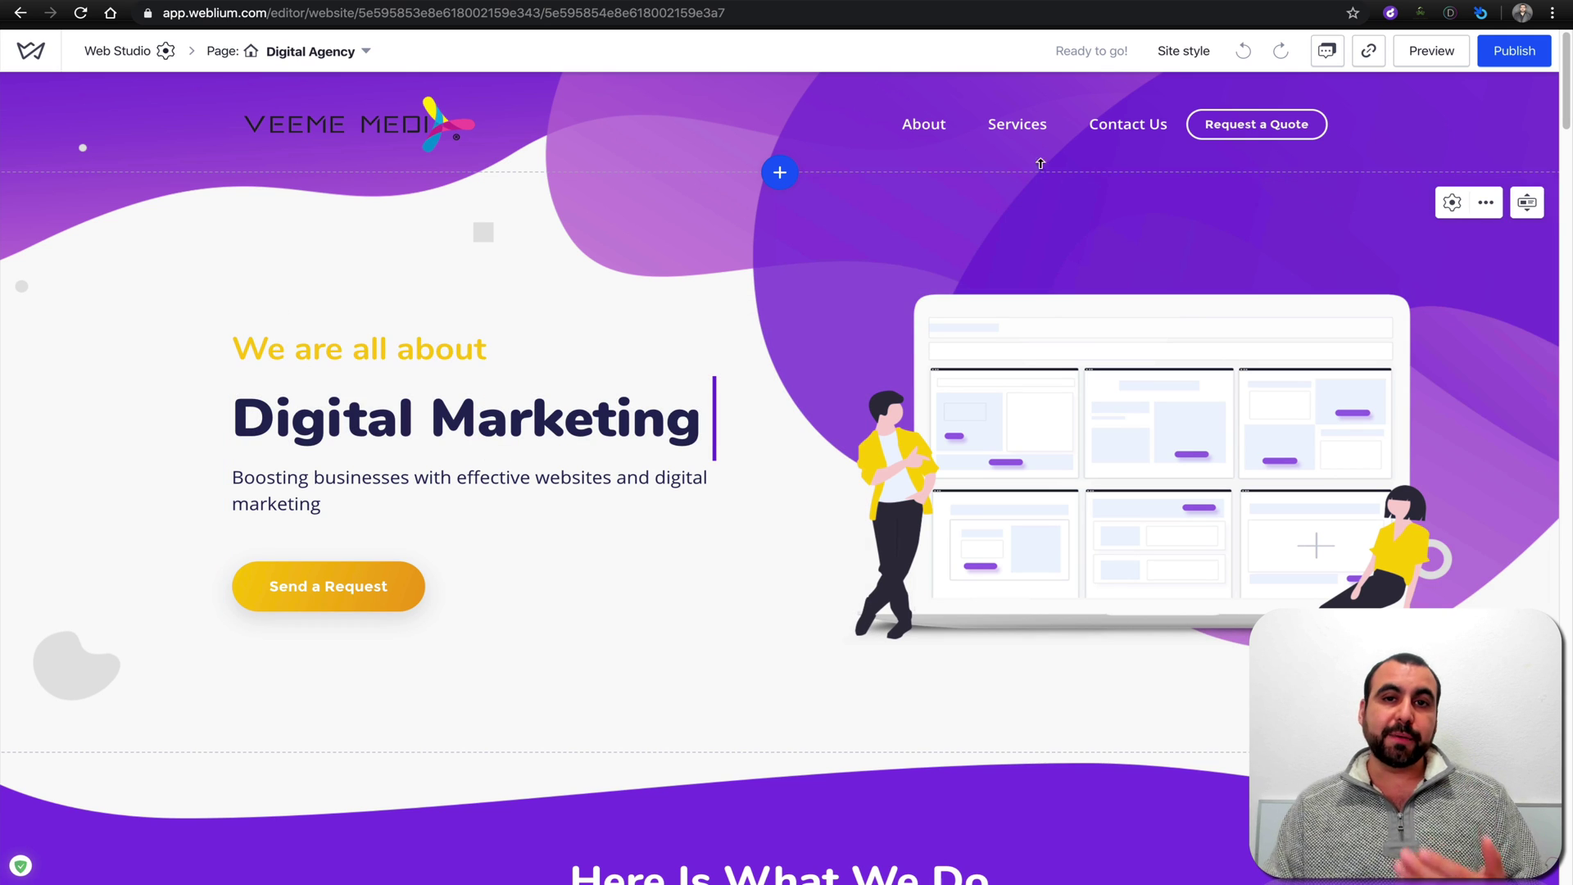
{"action": "left_click", "coordinate": [1183, 53]}
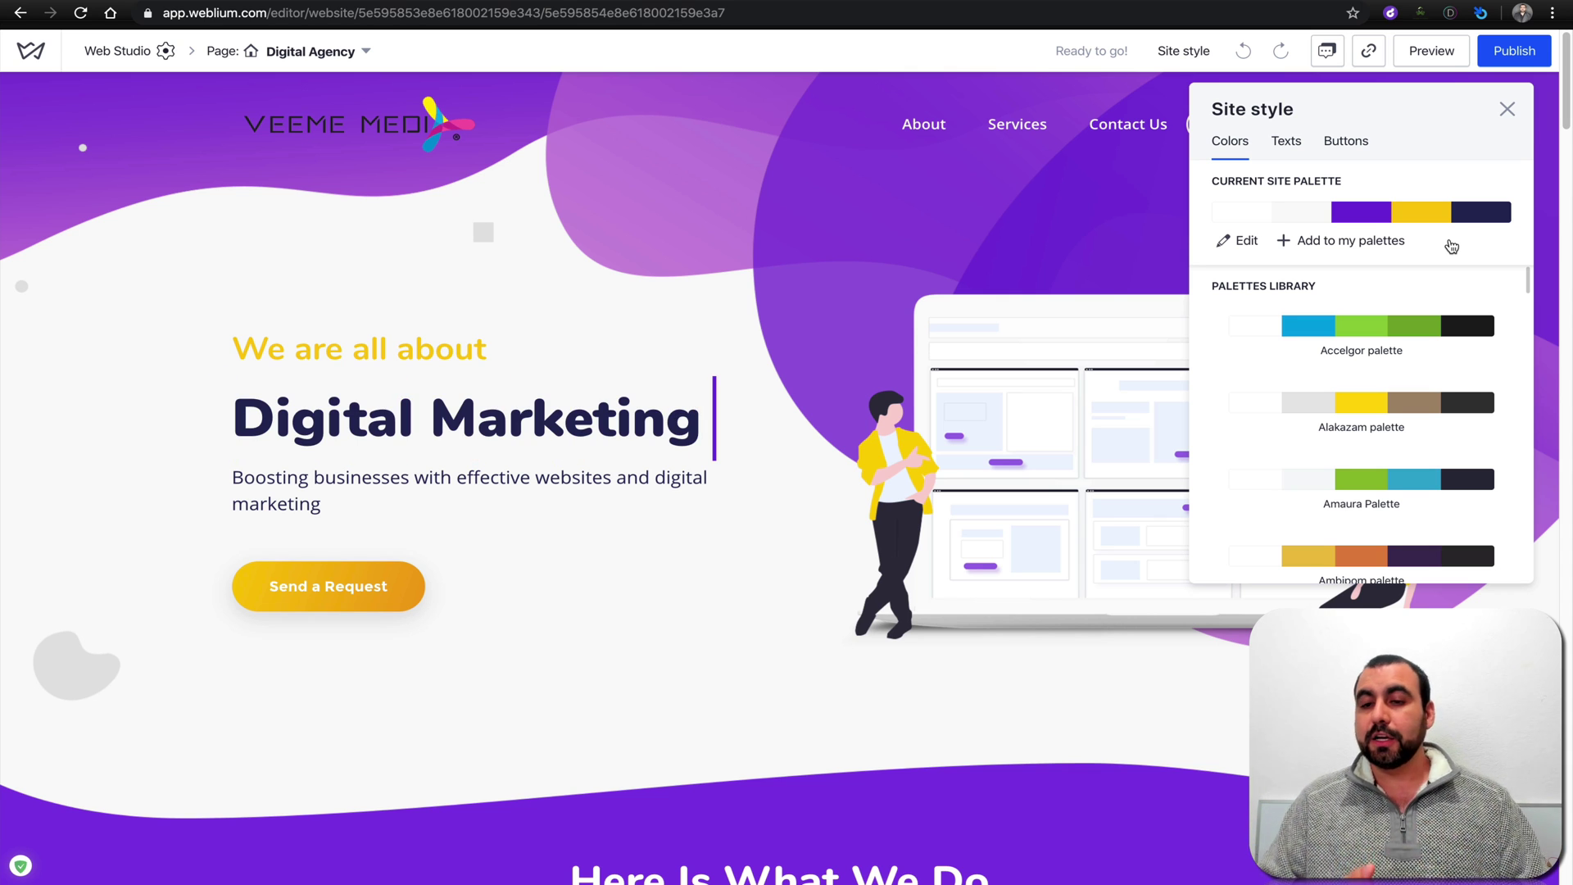
{"action": "scroll", "coordinate": [1449, 397], "scroll_direction": "down", "scroll_amount": 5}
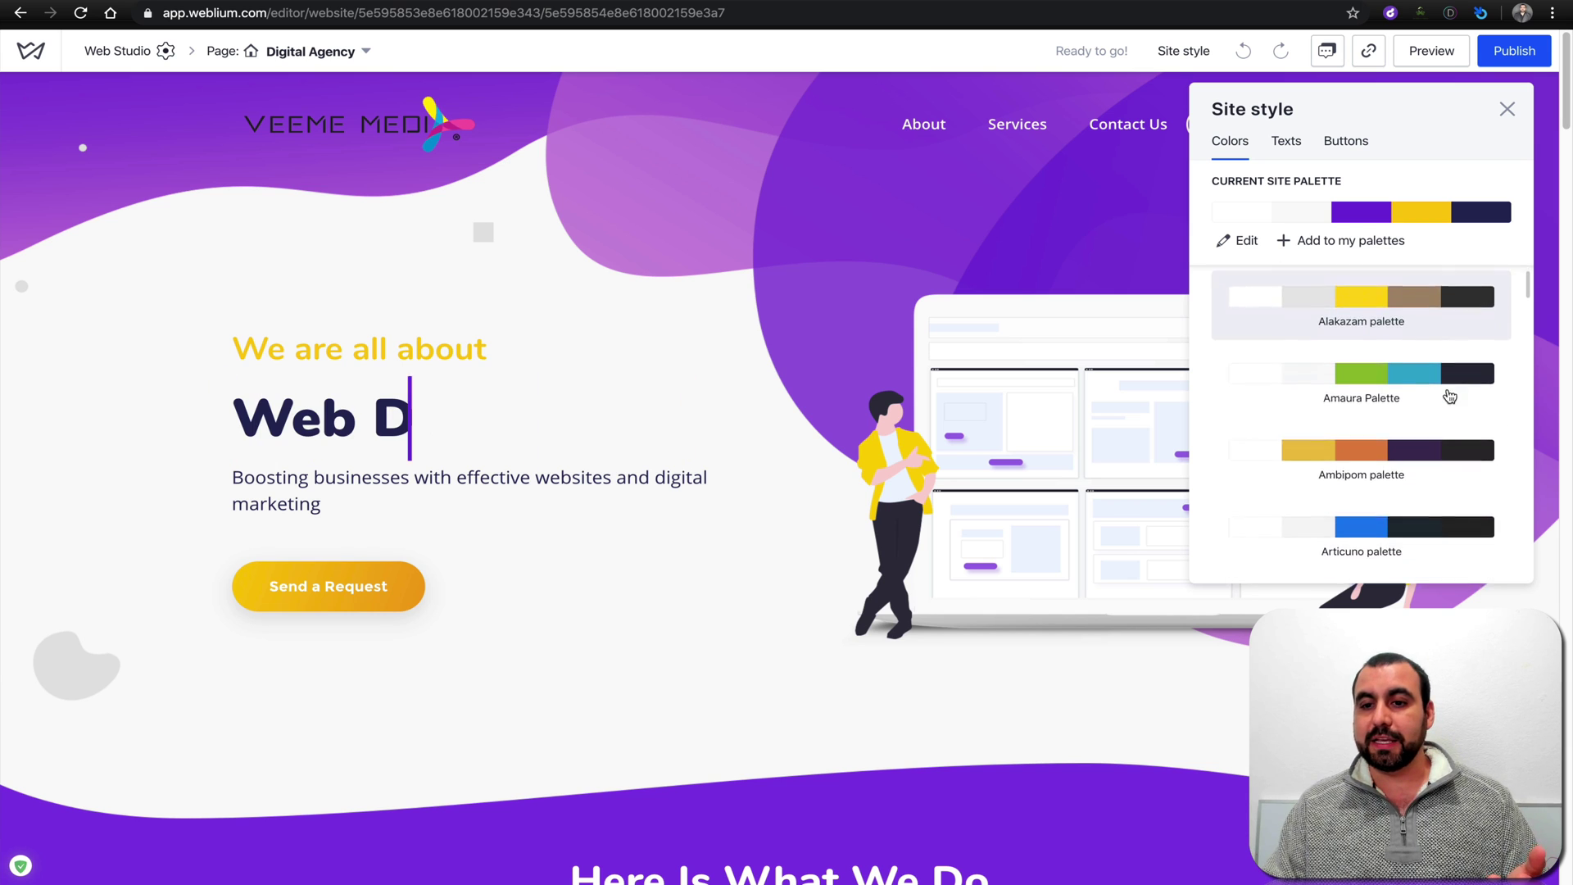
{"action": "scroll", "coordinate": [1449, 397], "scroll_direction": "down", "scroll_amount": 2}
{"action": "scroll", "coordinate": [1450, 397], "scroll_direction": "up", "scroll_amount": 2}
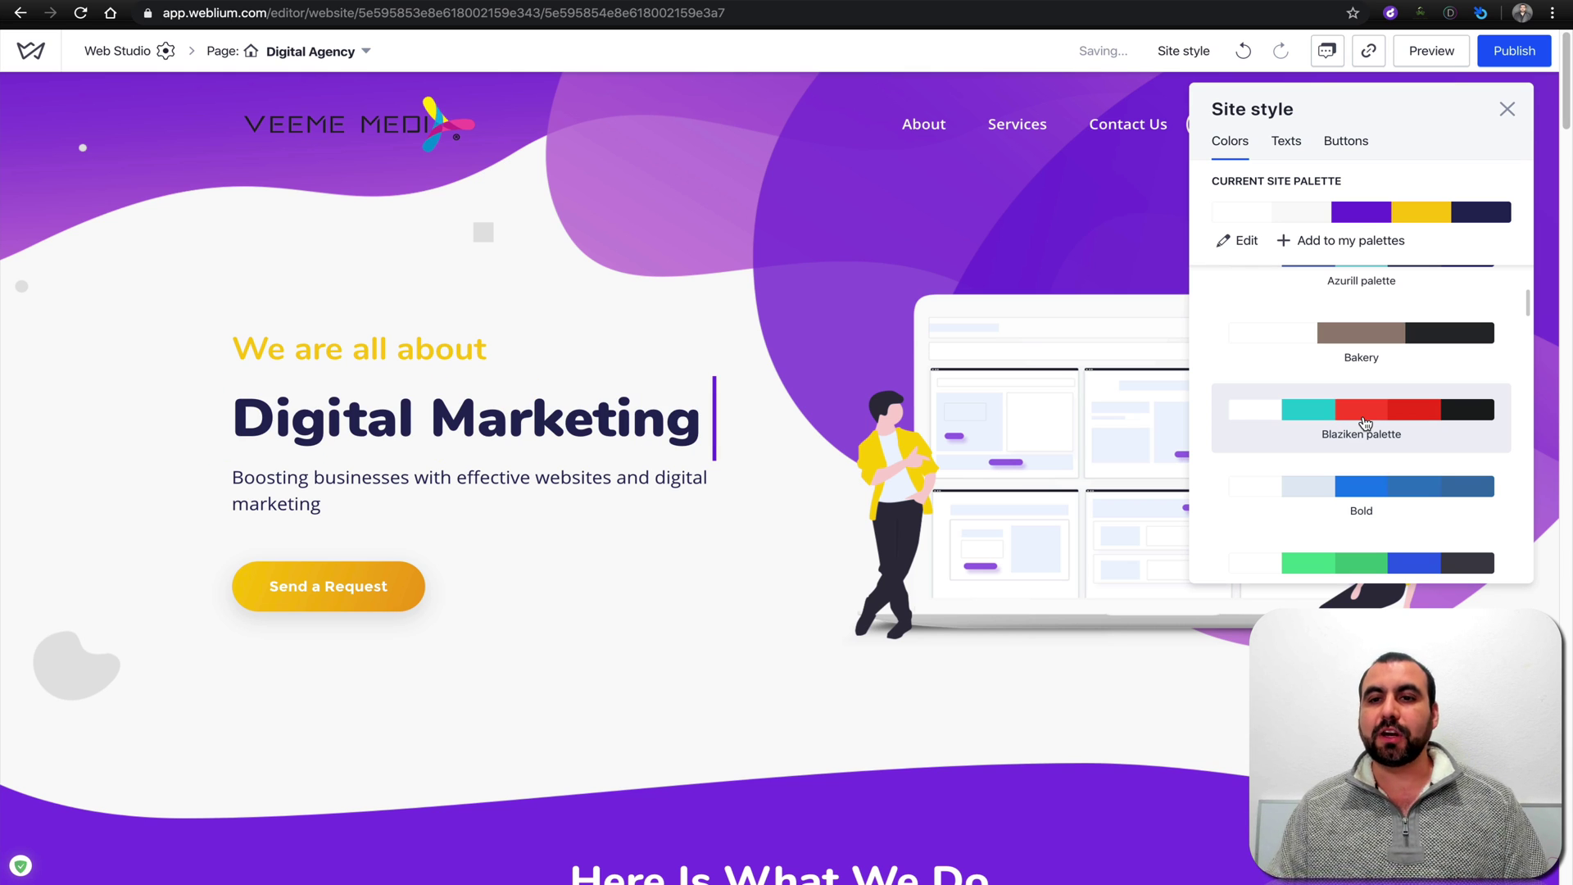
{"action": "left_click", "coordinate": [1364, 422]}
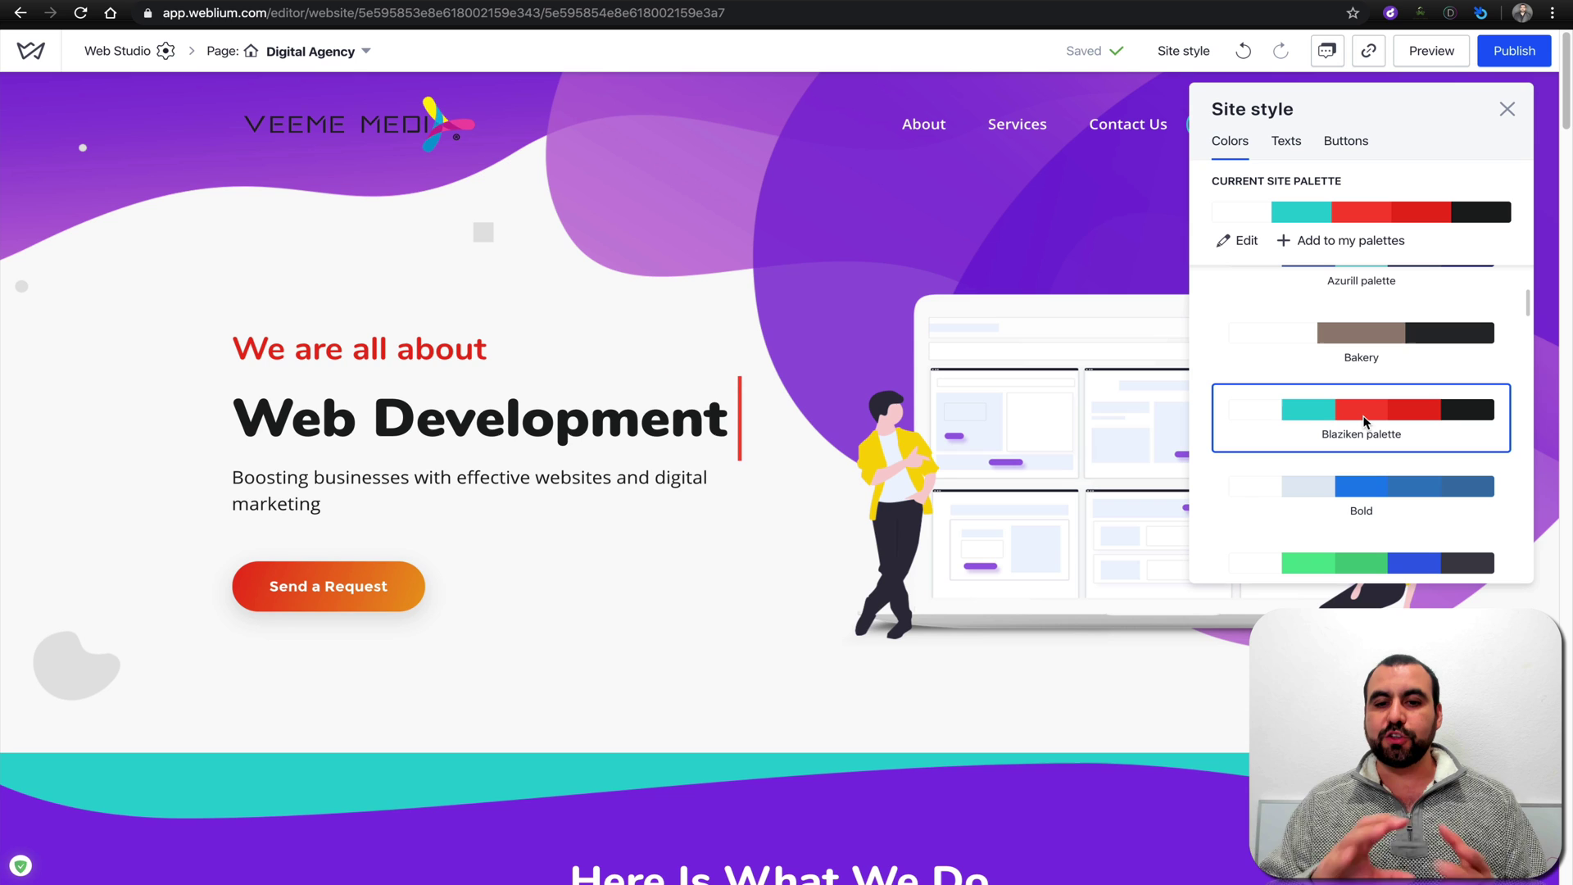
{"action": "scroll", "coordinate": [1022, 534], "scroll_direction": "down", "scroll_amount": 15}
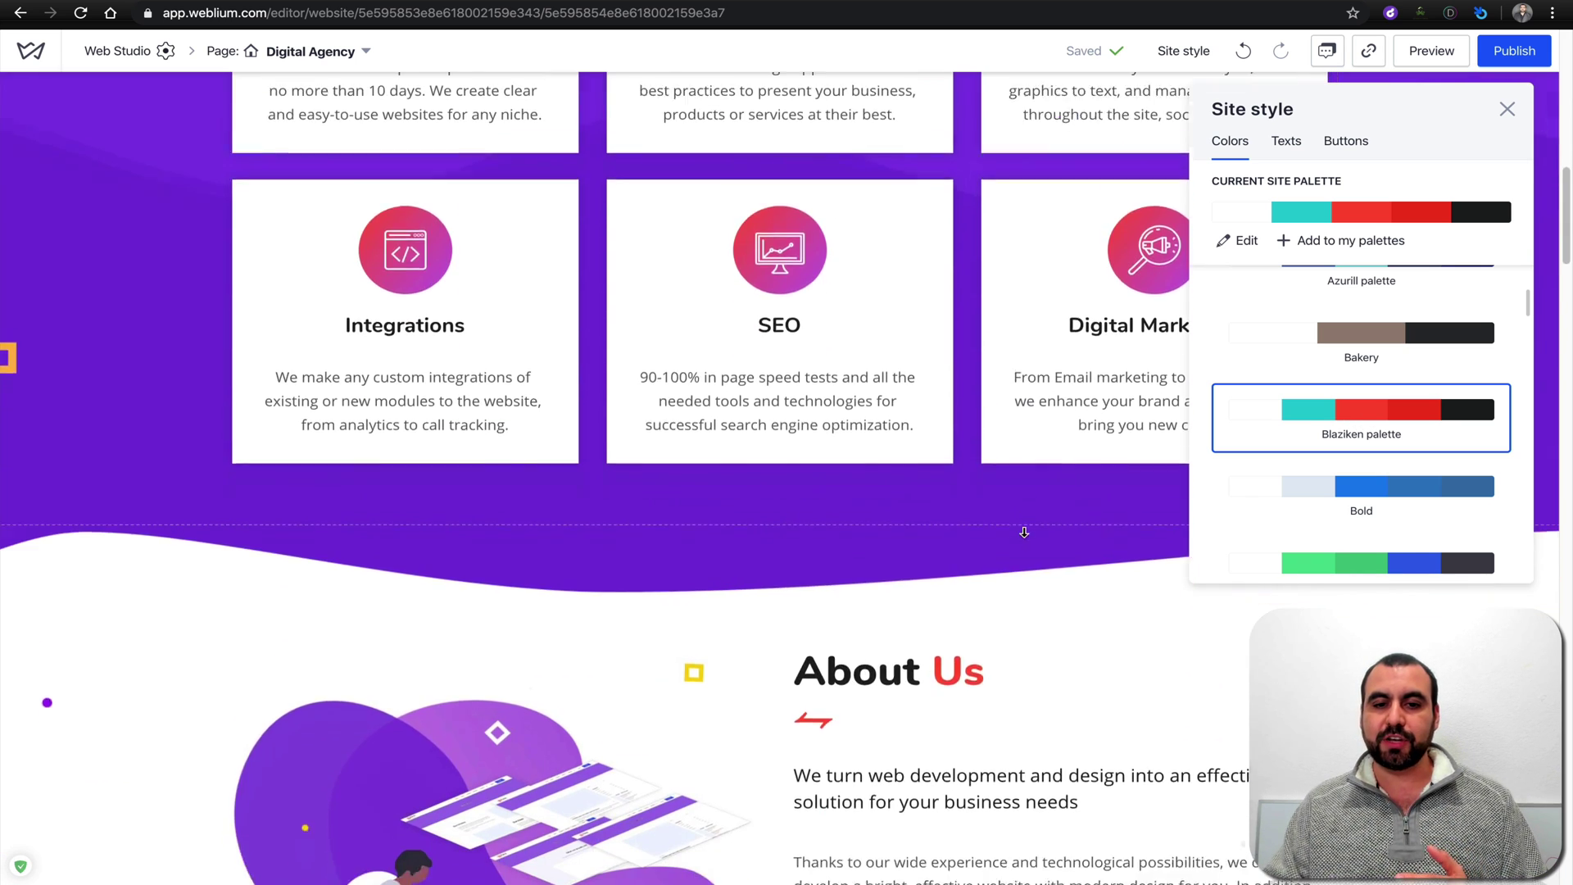
{"action": "scroll", "coordinate": [1384, 371], "scroll_direction": "up", "scroll_amount": 3}
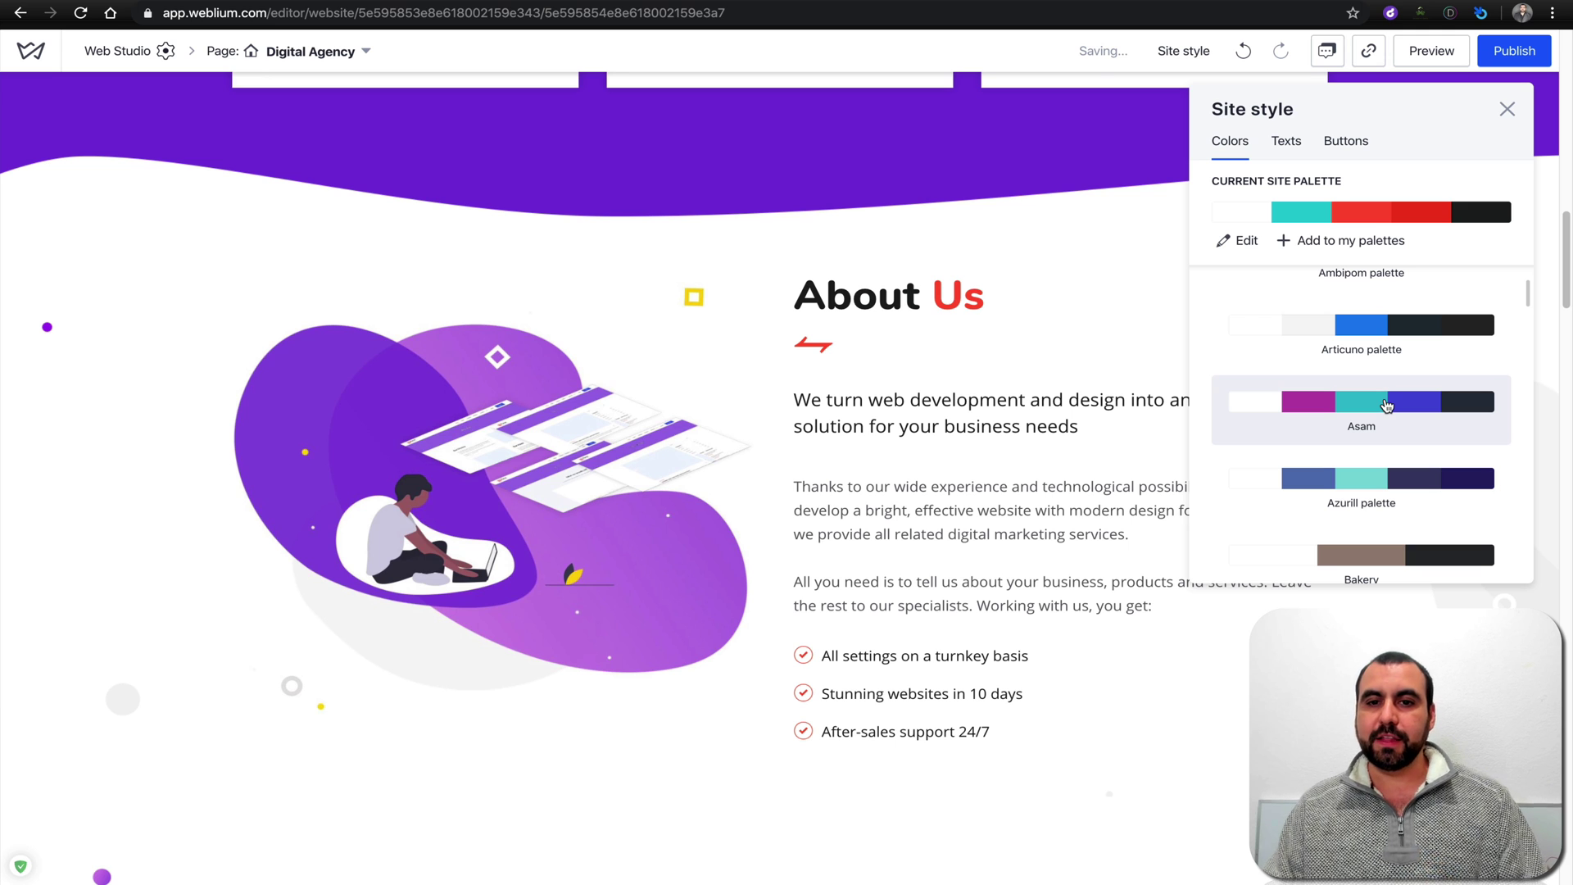
Apply the Asam palette and review the recoloured Digital Agency page.
{"action": "left_click", "coordinate": [1384, 405]}
{"action": "scroll", "coordinate": [774, 549], "scroll_direction": "down", "scroll_amount": 7}
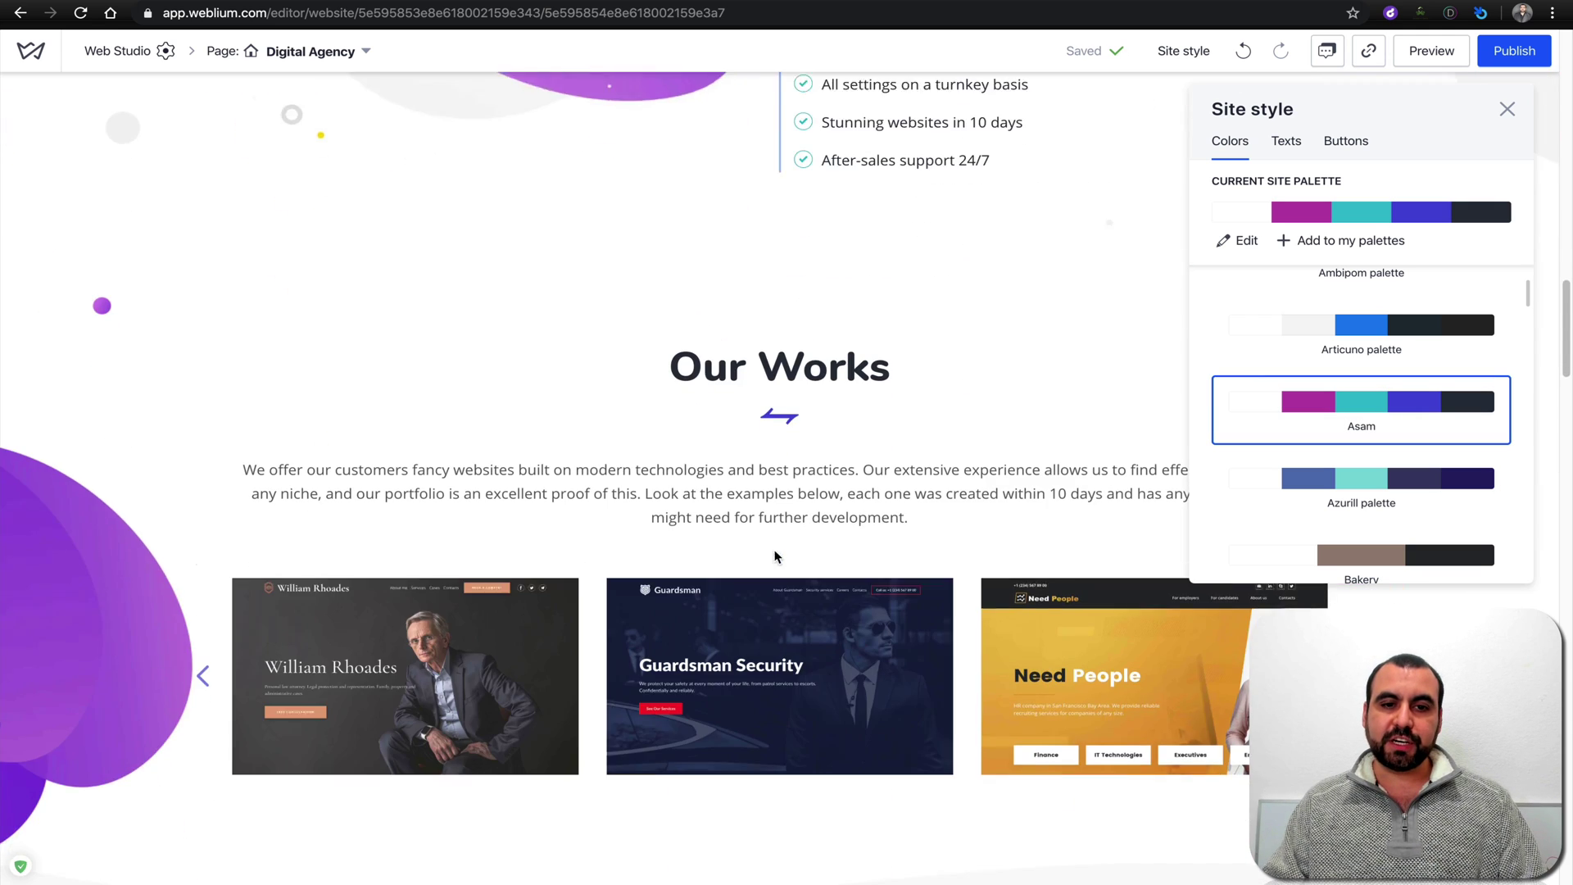
{"action": "scroll", "coordinate": [775, 558], "scroll_direction": "down", "scroll_amount": 2}
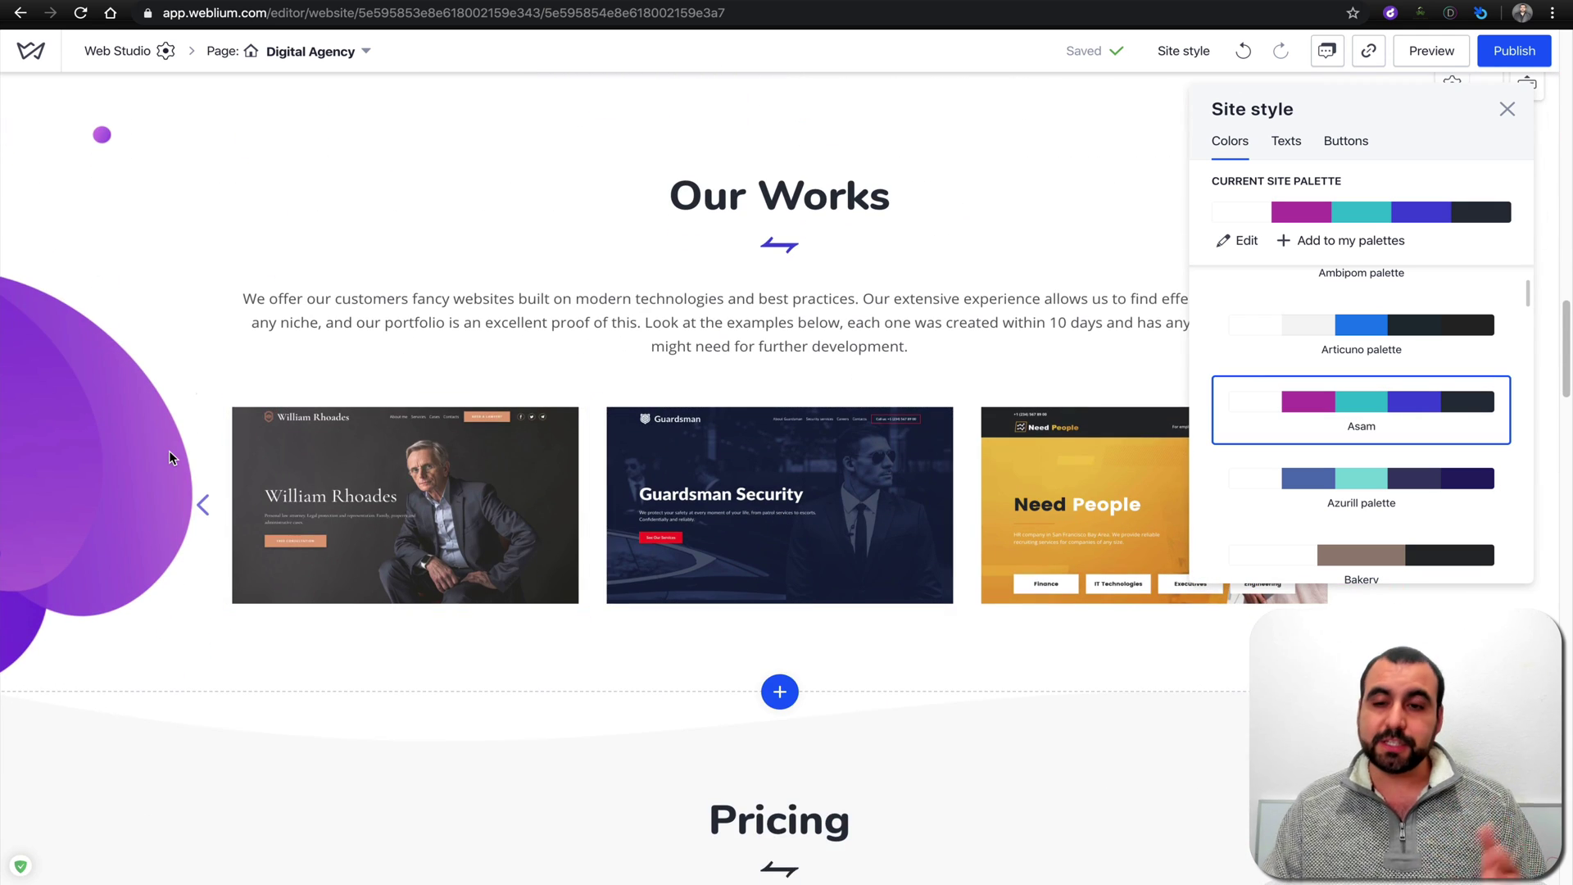
{"action": "scroll", "coordinate": [168, 453], "scroll_direction": "down", "scroll_amount": 15}
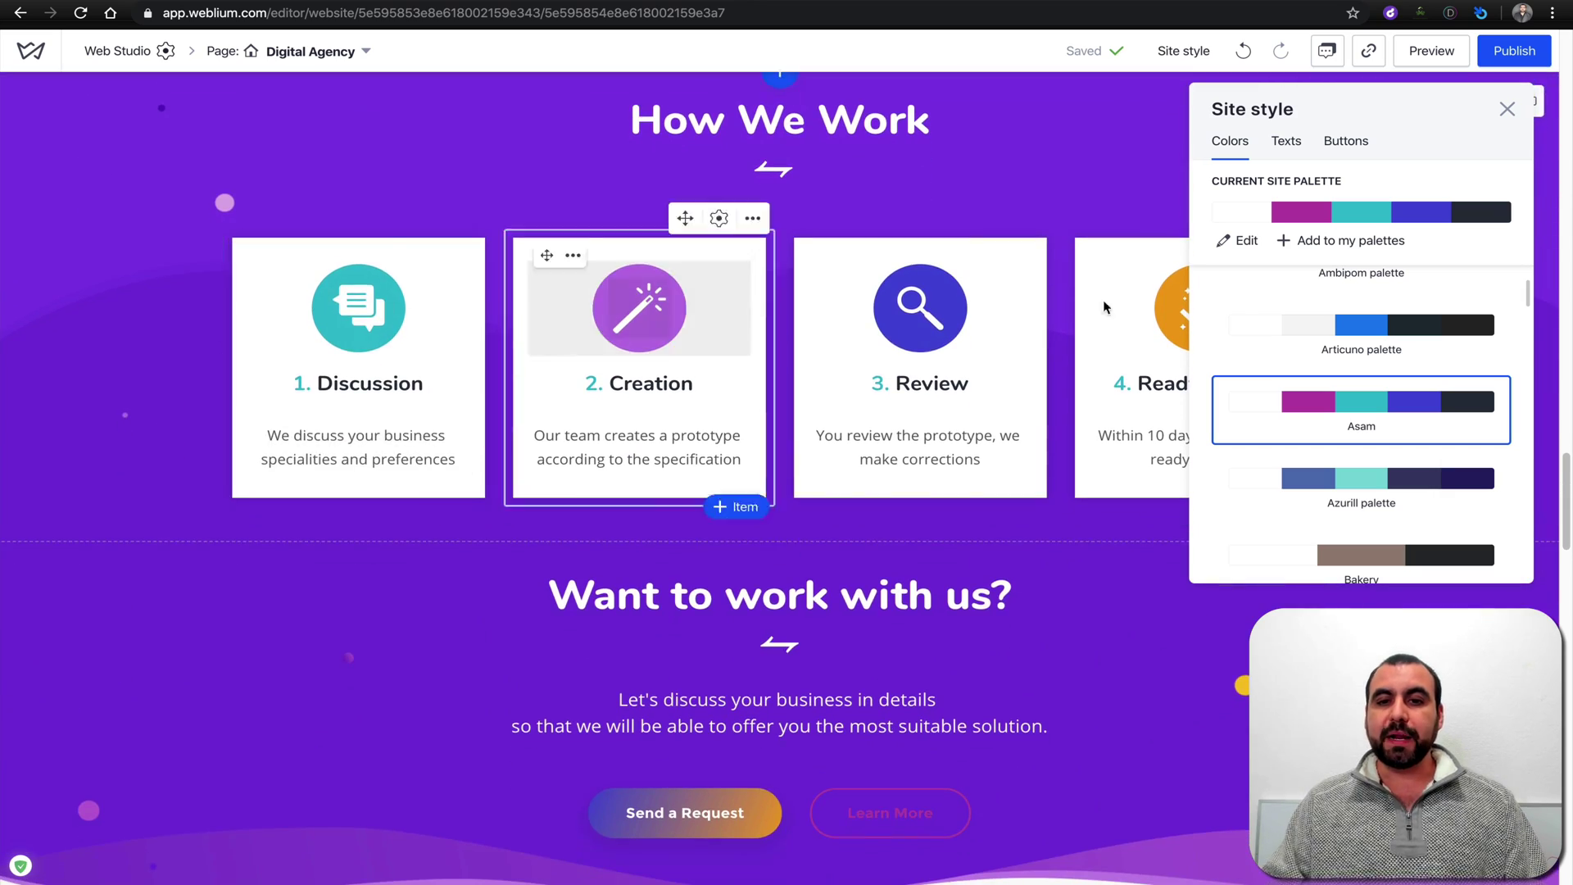
{"action": "scroll", "coordinate": [1359, 241], "scroll_direction": "up", "scroll_amount": 7}
{"action": "scroll", "coordinate": [1379, 243], "scroll_direction": "up", "scroll_amount": 9}
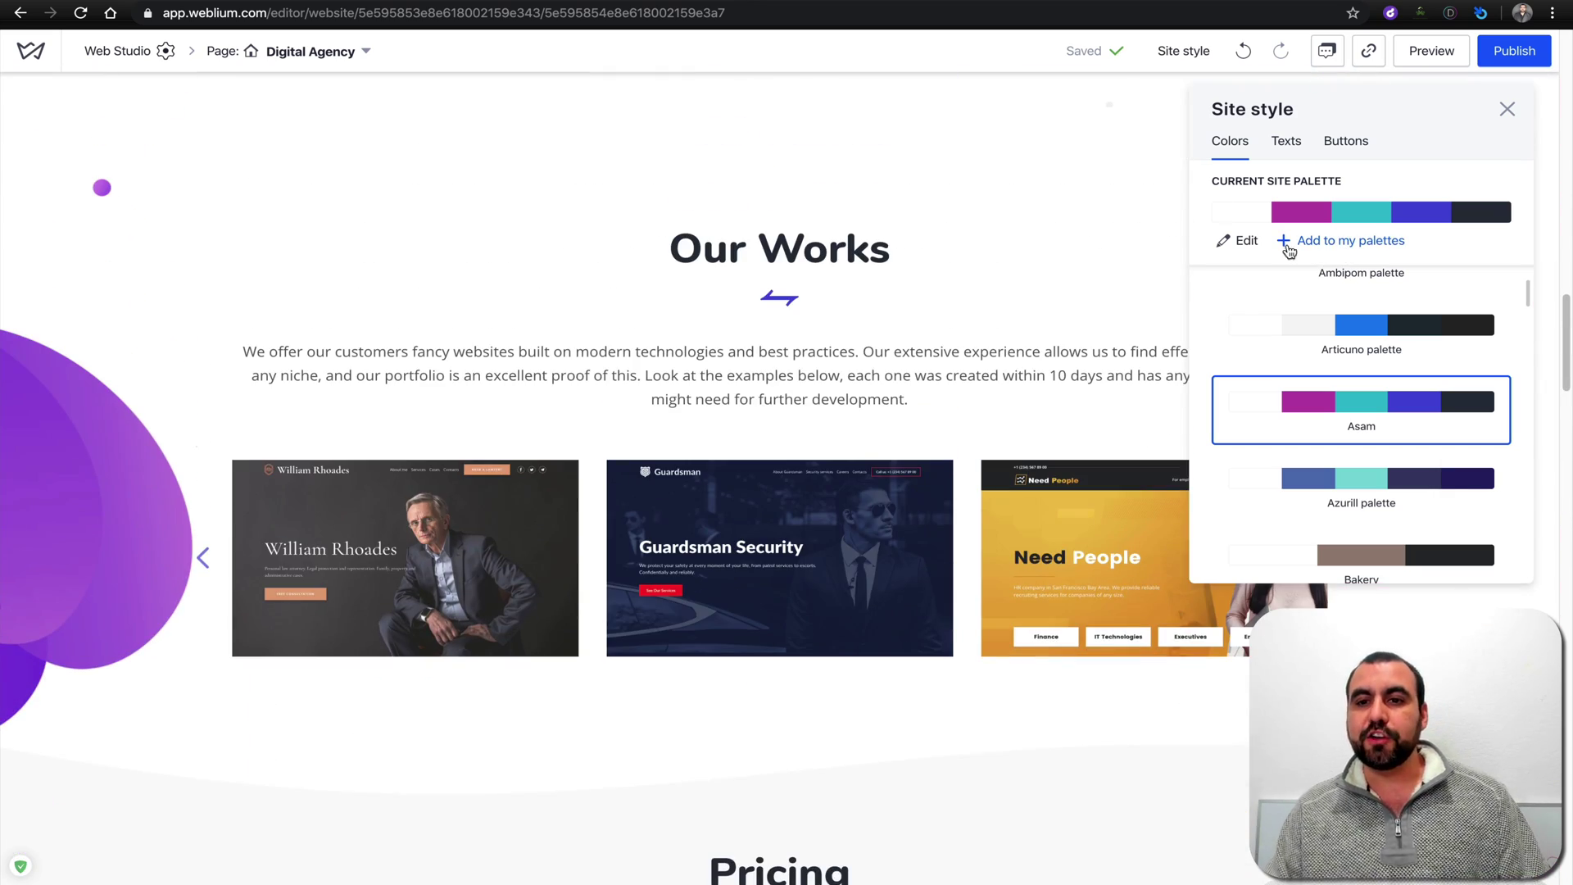
{"action": "scroll", "coordinate": [1378, 275], "scroll_direction": "up", "scroll_amount": 4}
{"action": "scroll", "coordinate": [999, 332], "scroll_direction": "up", "scroll_amount": 6}
{"action": "scroll", "coordinate": [999, 332], "scroll_direction": "up", "scroll_amount": 8}
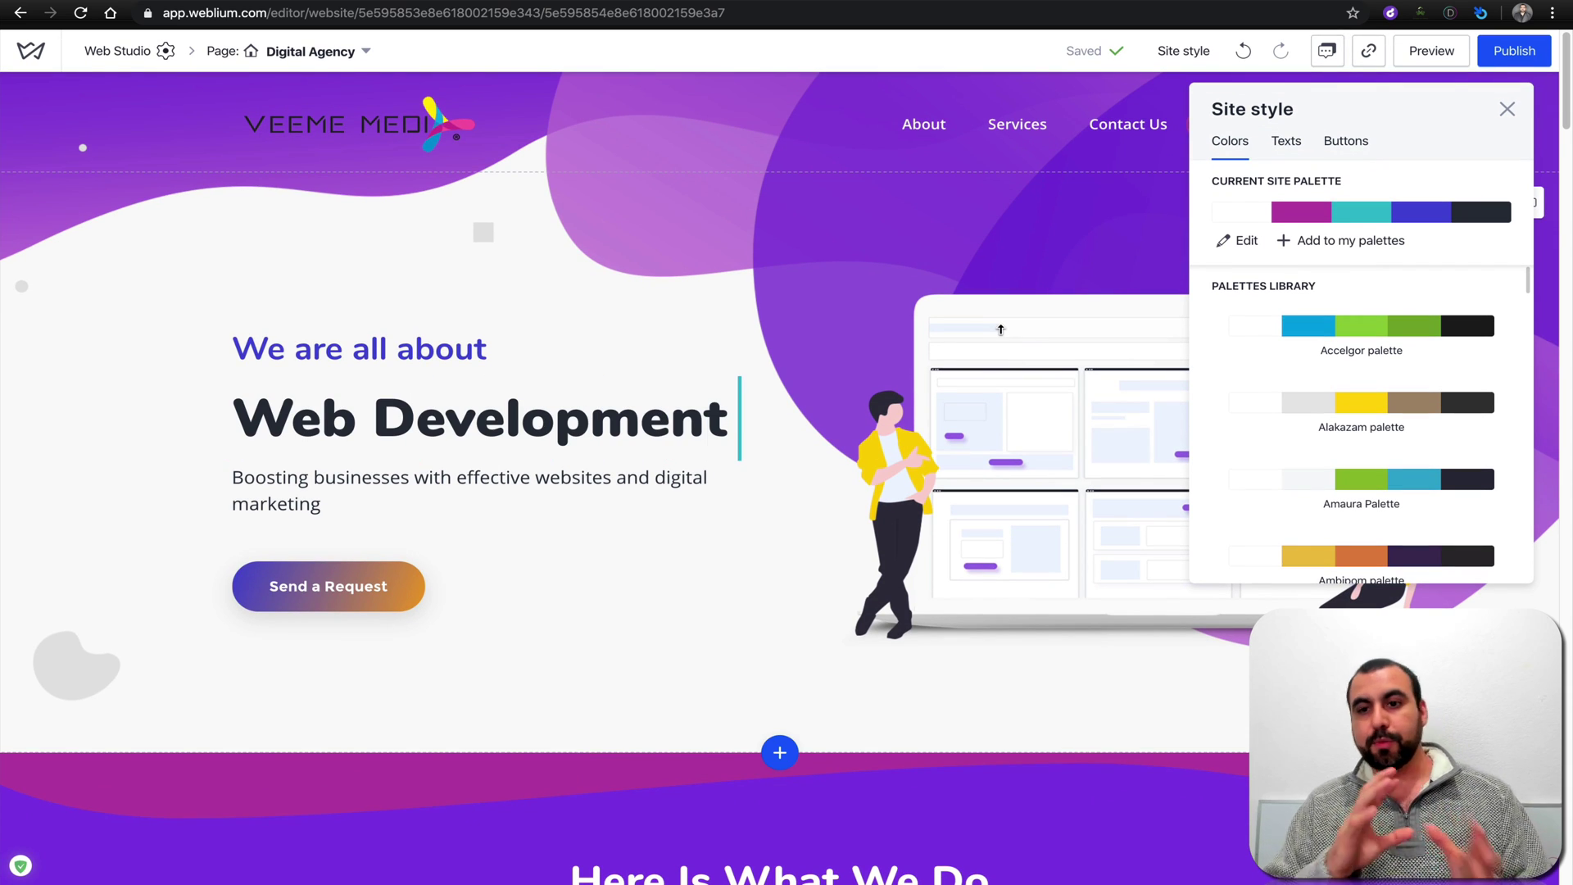
Browse the font sets in the Site style Texts section.
{"action": "left_click", "coordinate": [1286, 148]}
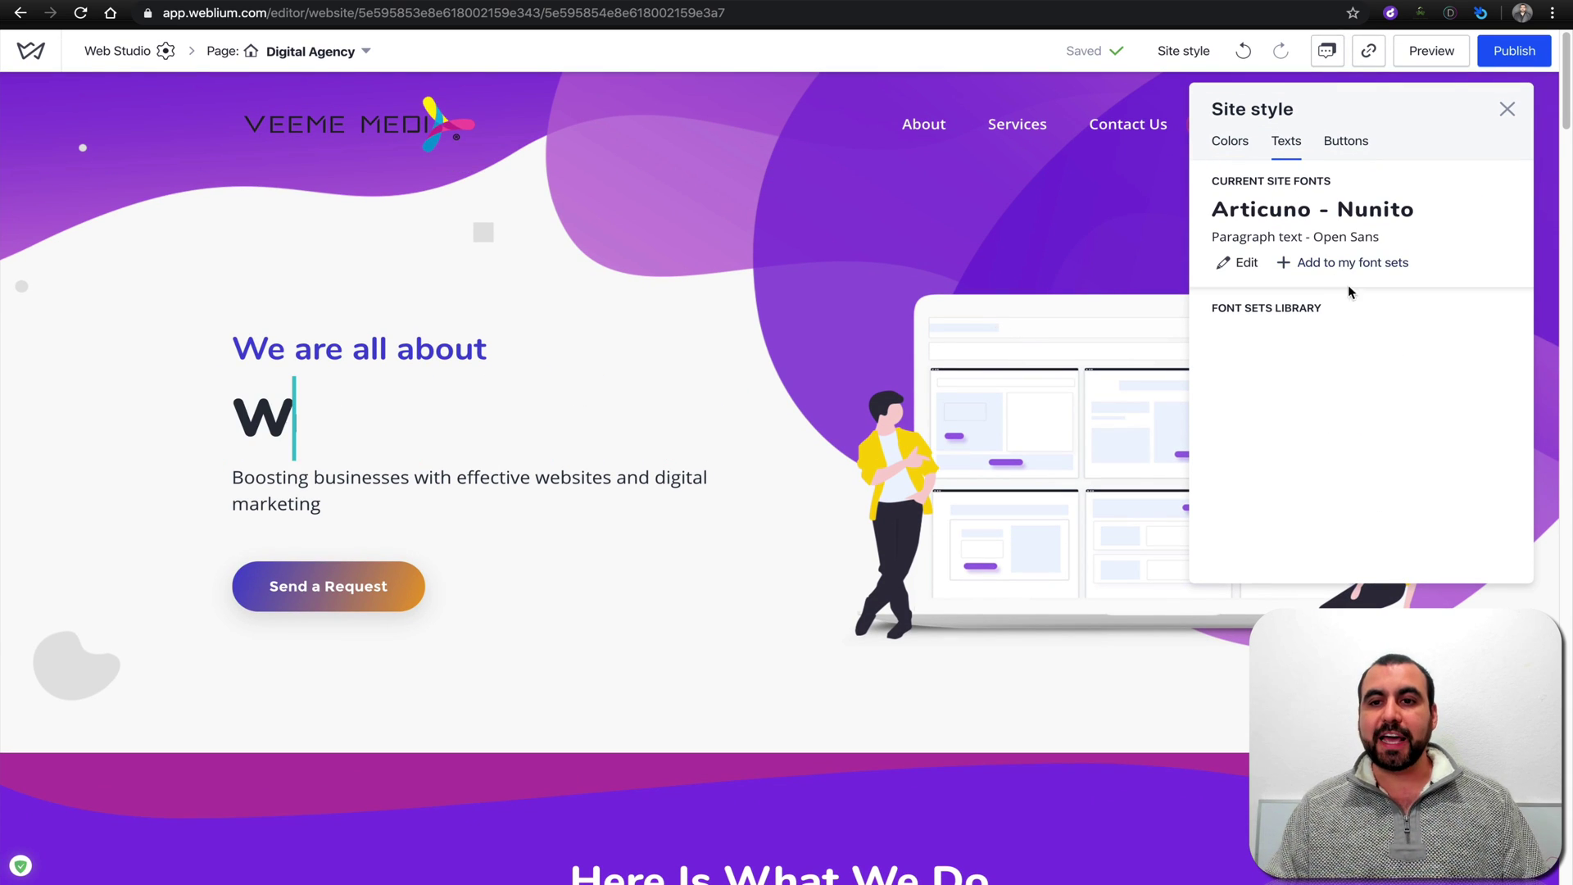
{"action": "scroll", "coordinate": [1399, 412], "scroll_direction": "down", "scroll_amount": 2}
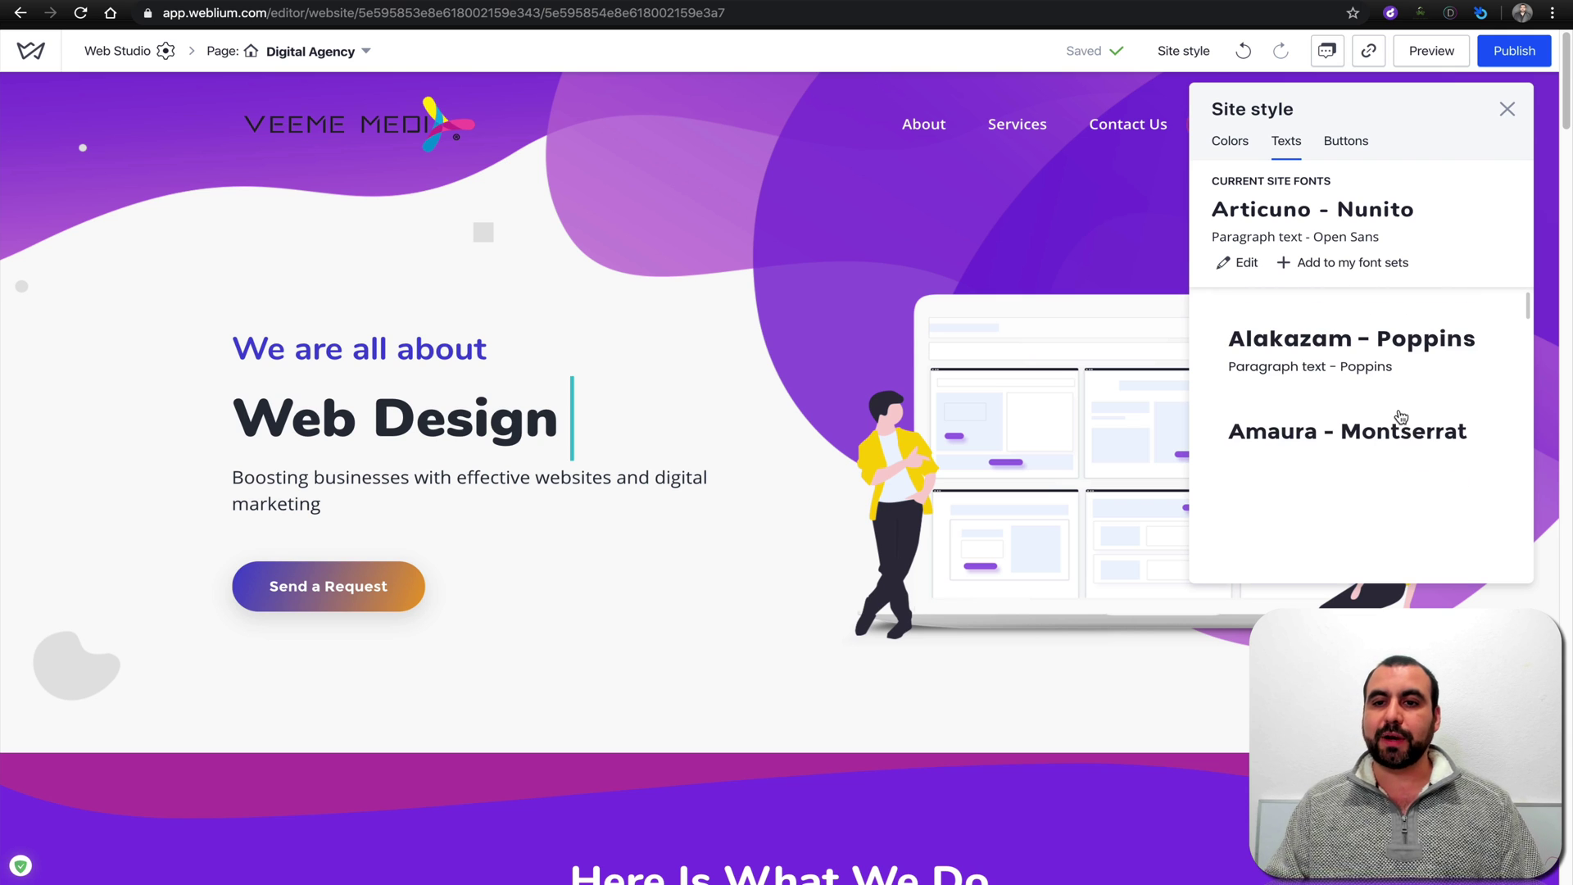
{"action": "scroll", "coordinate": [1434, 474], "scroll_direction": "down", "scroll_amount": 5}
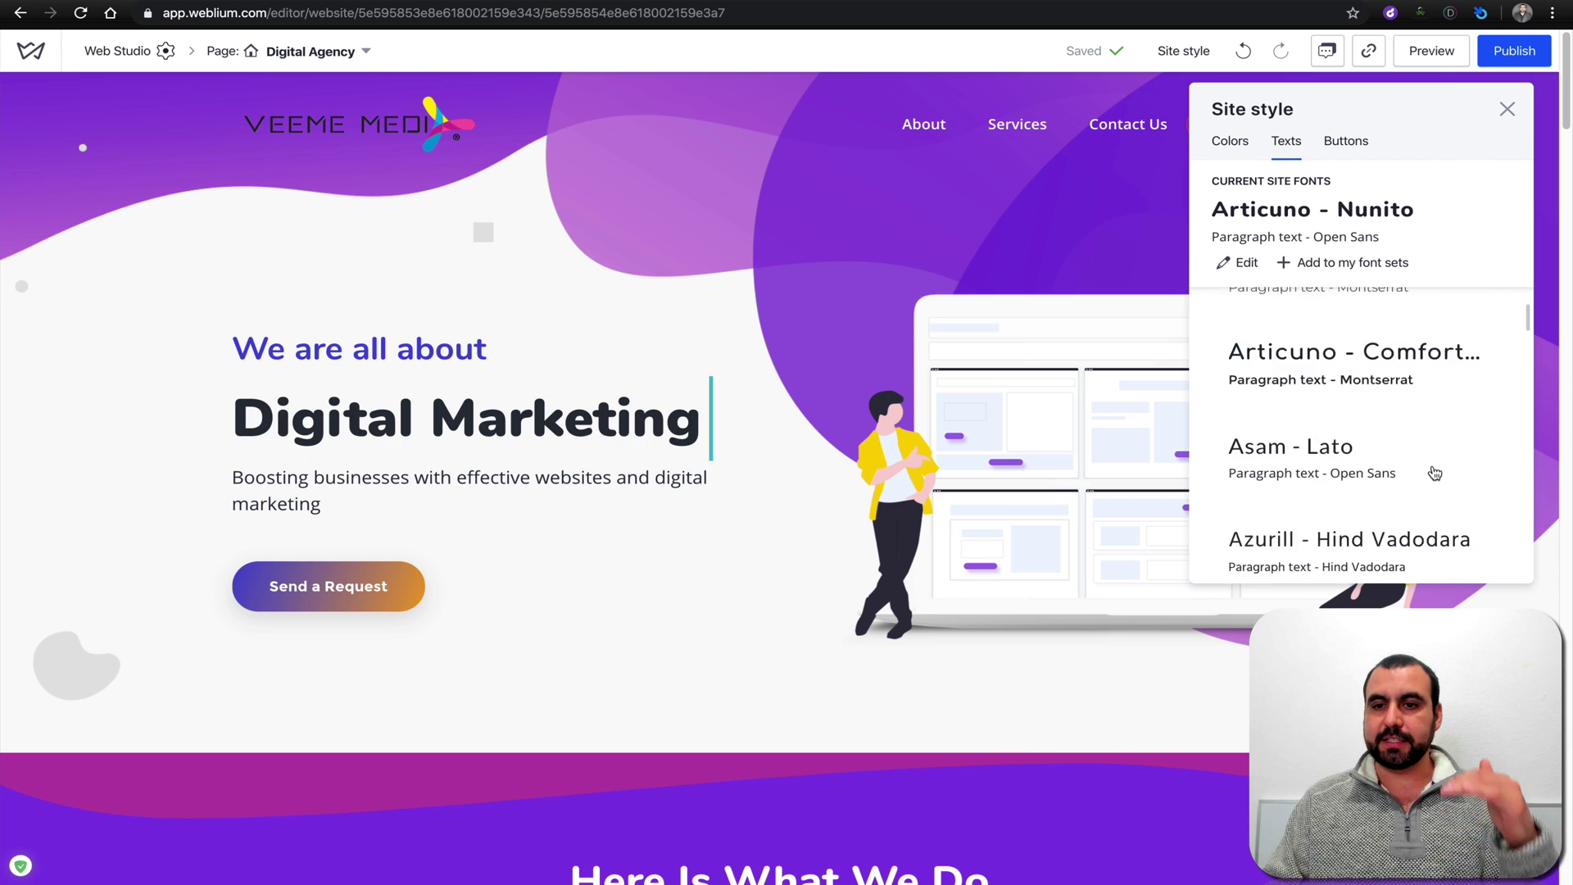
{"action": "scroll", "coordinate": [1435, 474], "scroll_direction": "down", "scroll_amount": 5}
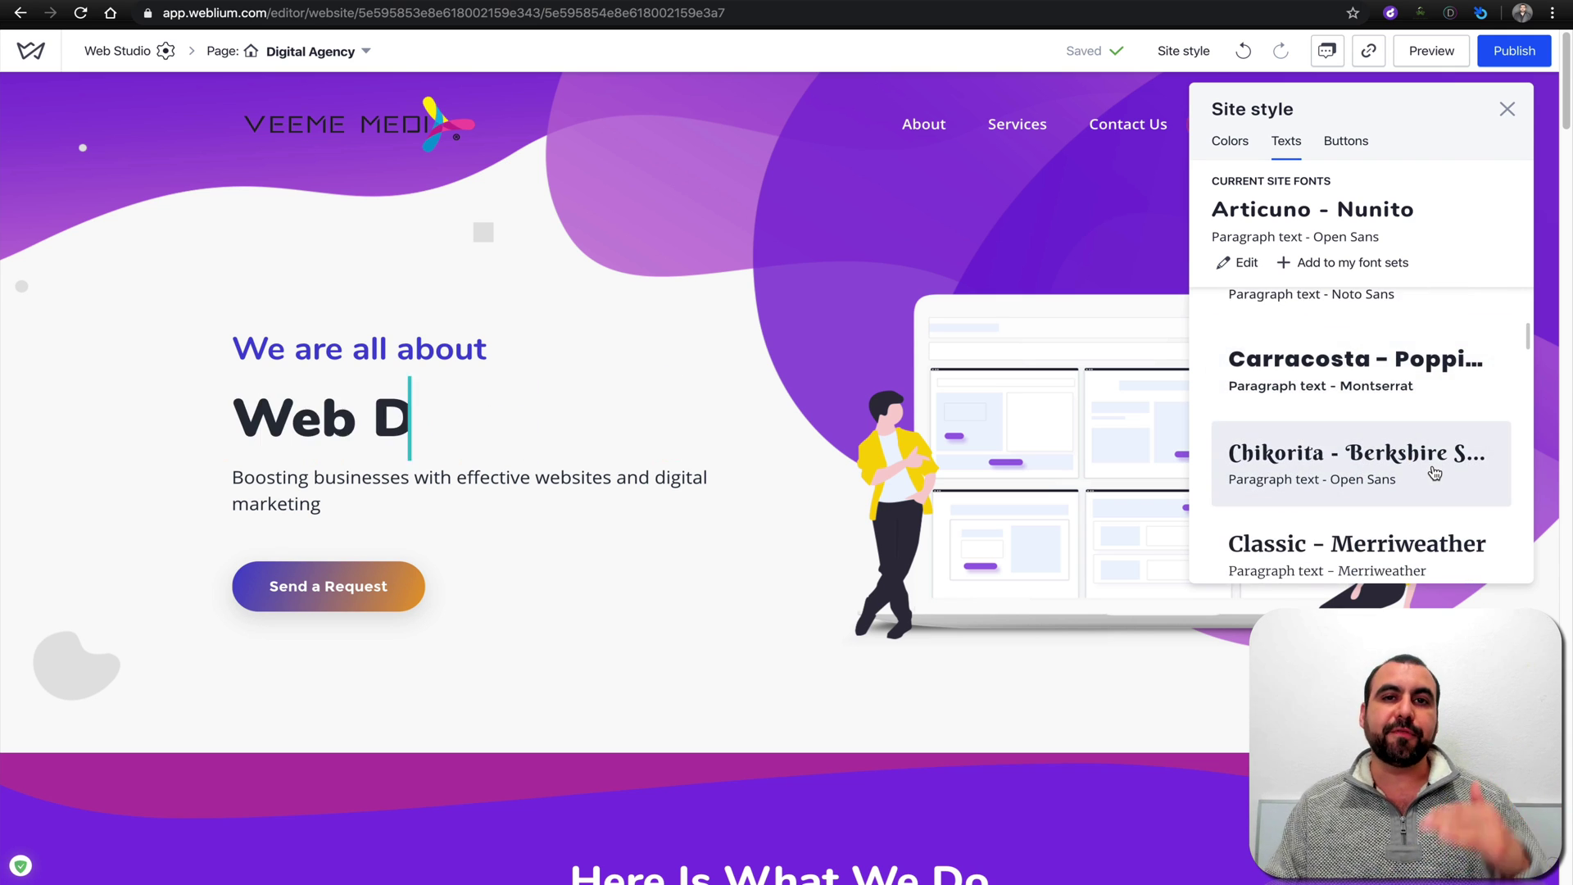
{"action": "scroll", "coordinate": [1434, 474], "scroll_direction": "down", "scroll_amount": 2}
{"action": "scroll", "coordinate": [1434, 467], "scroll_direction": "up", "scroll_amount": 12}
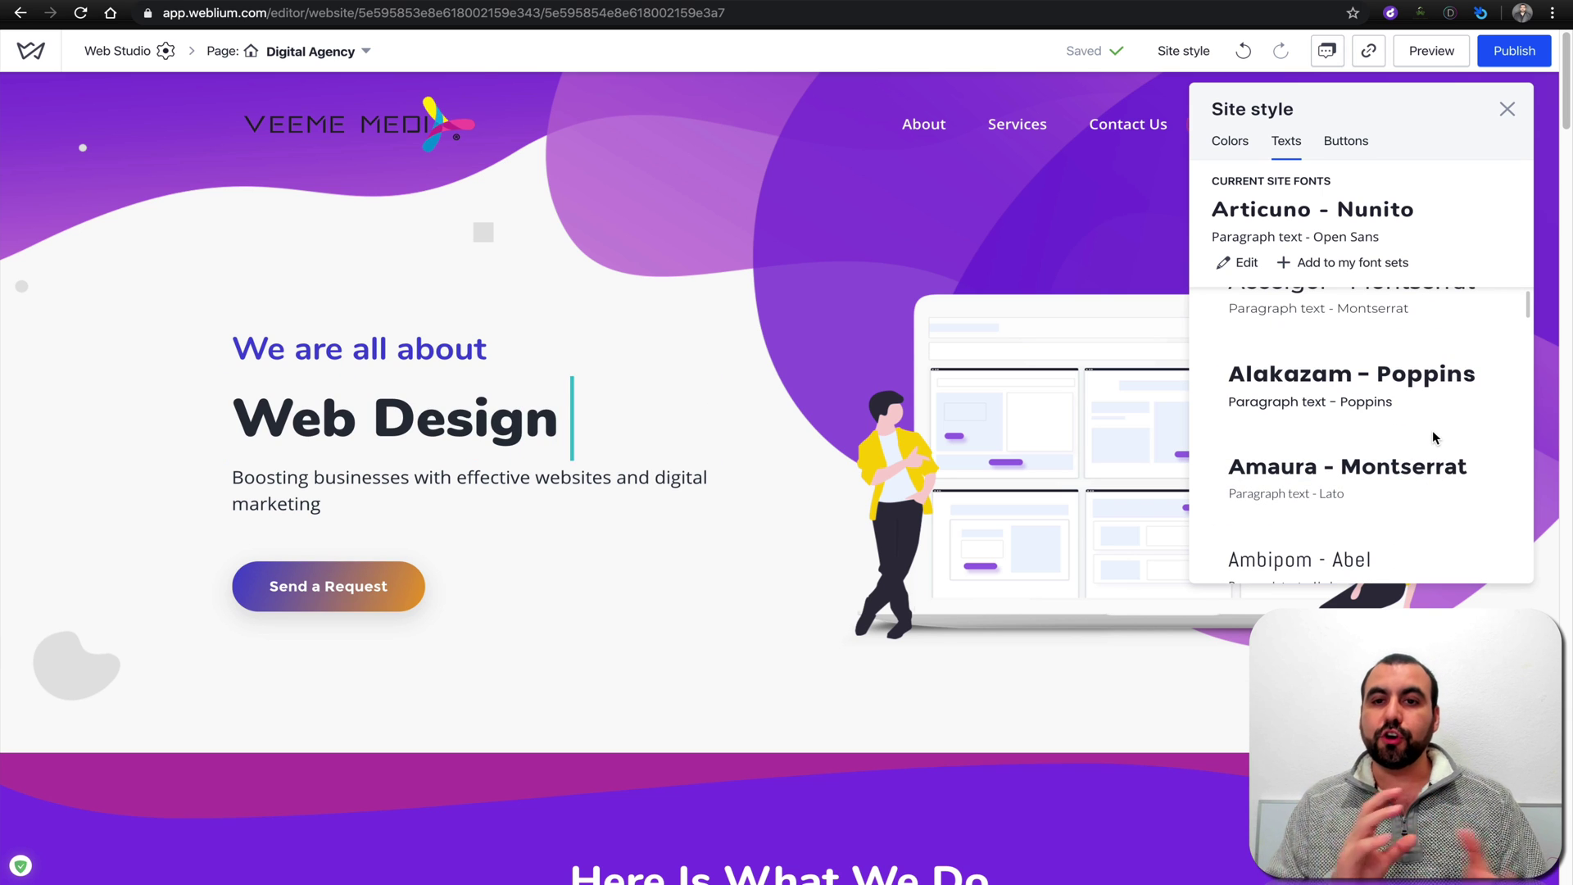
Browse the button styles library, from Accelgor to Clean.
{"action": "left_click", "coordinate": [1351, 148]}
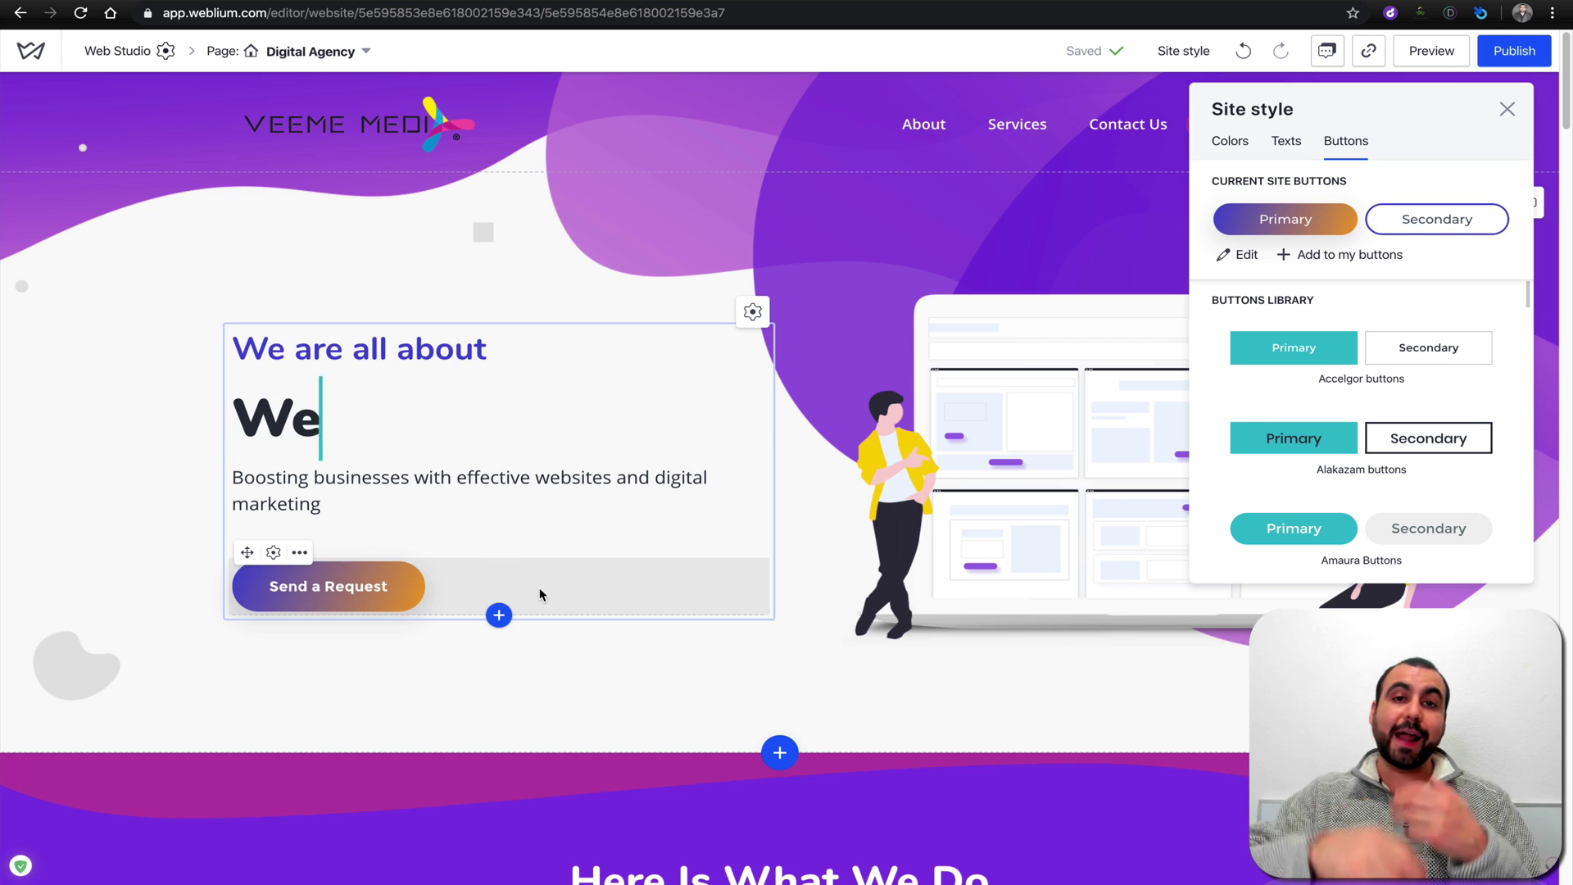
{"action": "scroll", "coordinate": [1374, 488], "scroll_direction": "down", "scroll_amount": 15}
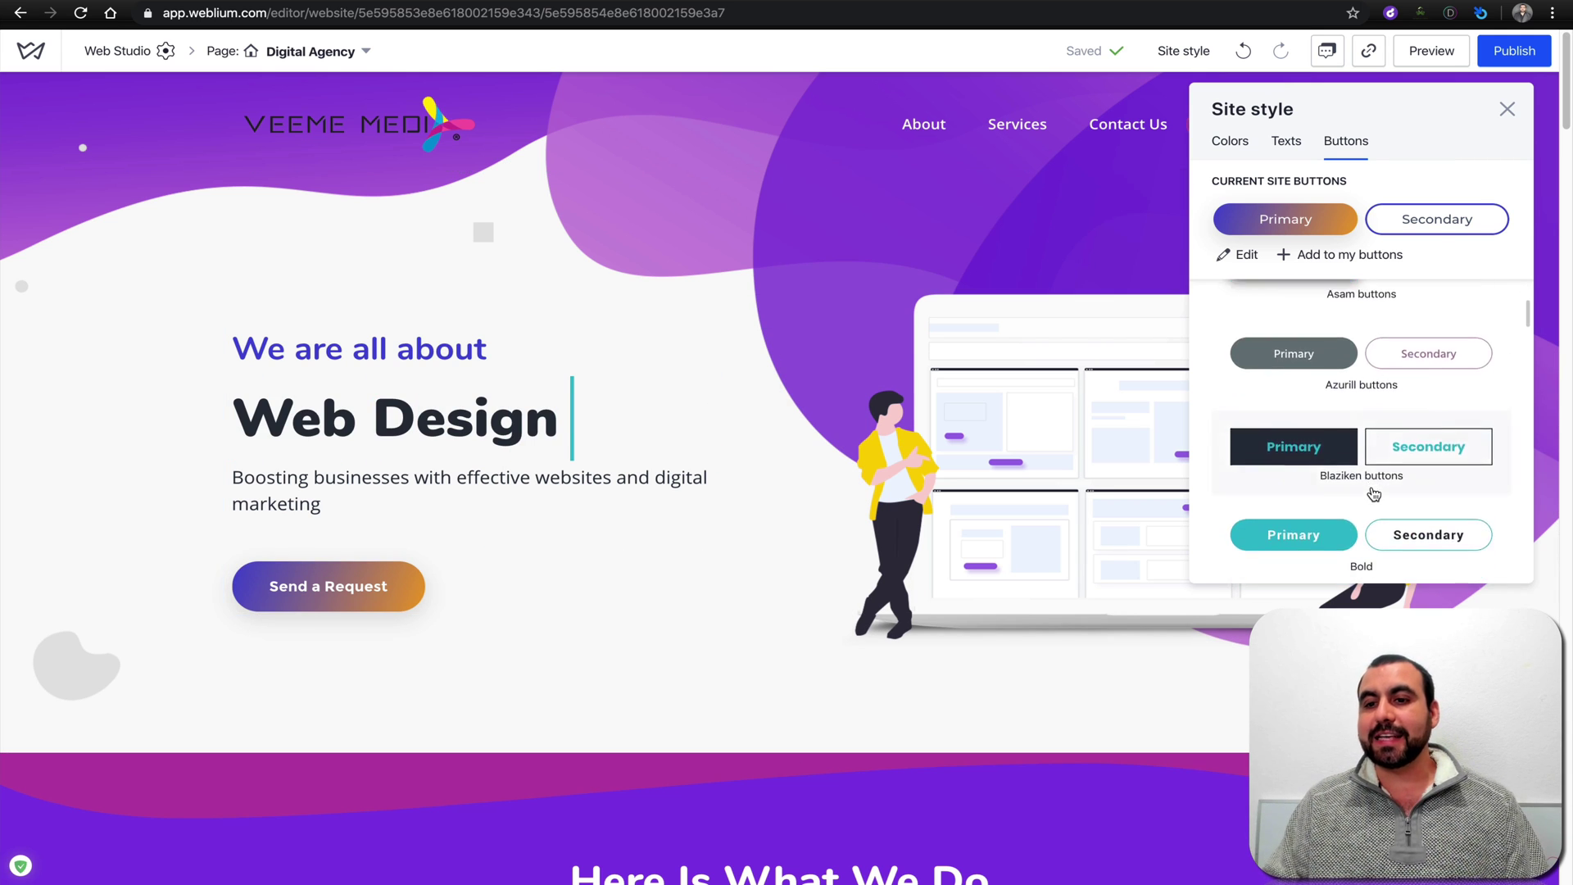
{"action": "scroll", "coordinate": [1374, 493], "scroll_direction": "down", "scroll_amount": 1}
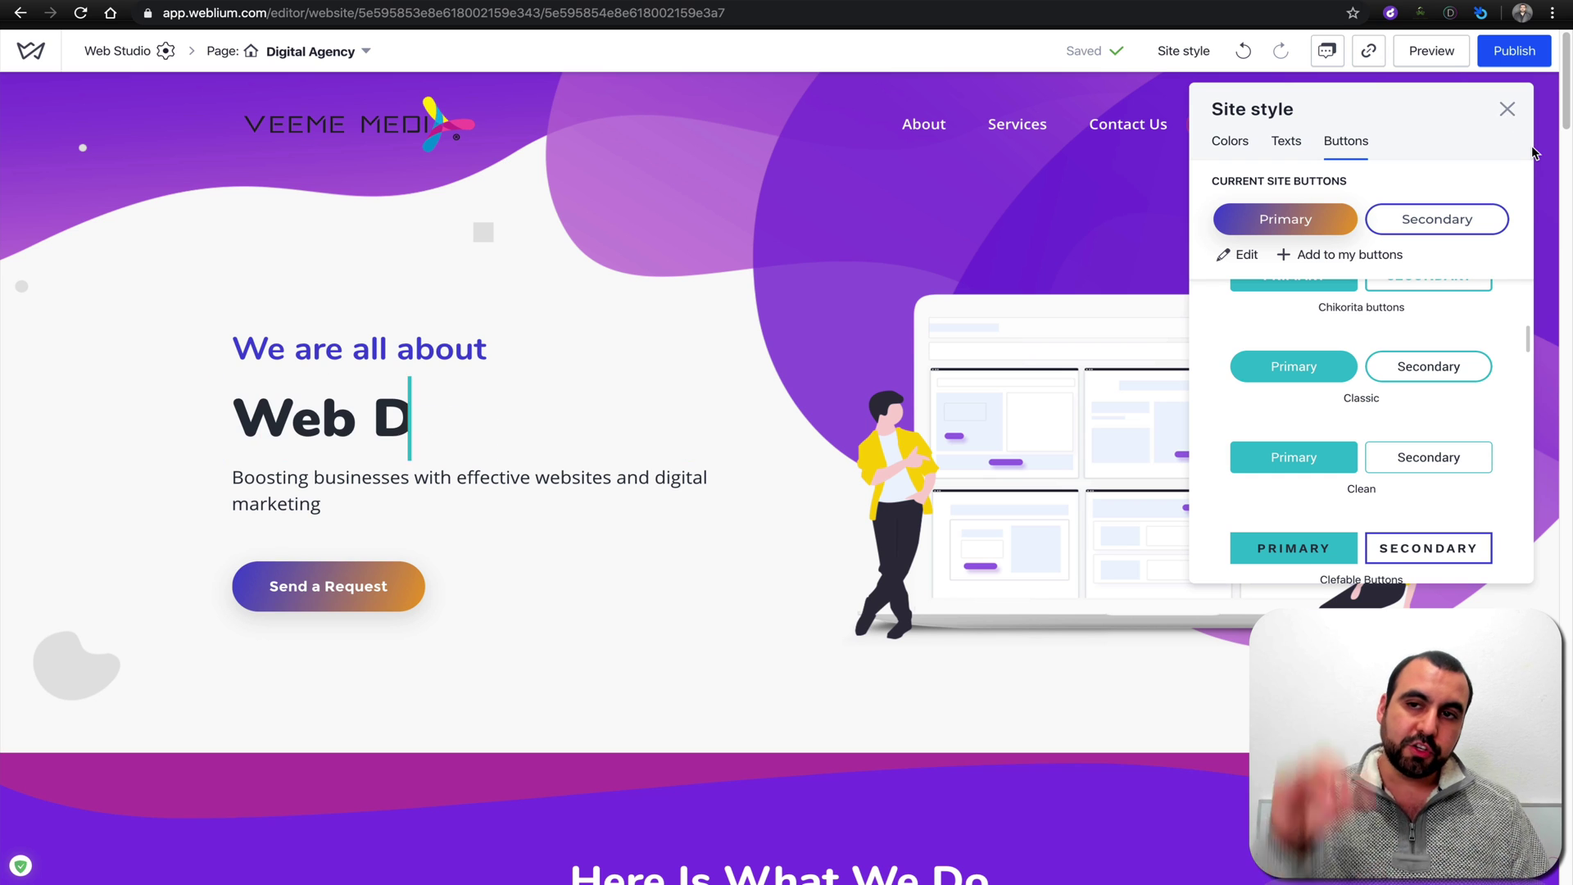
Open the Web Studio General info settings, leaving the title unchanged.
{"action": "left_click", "coordinate": [1507, 114]}
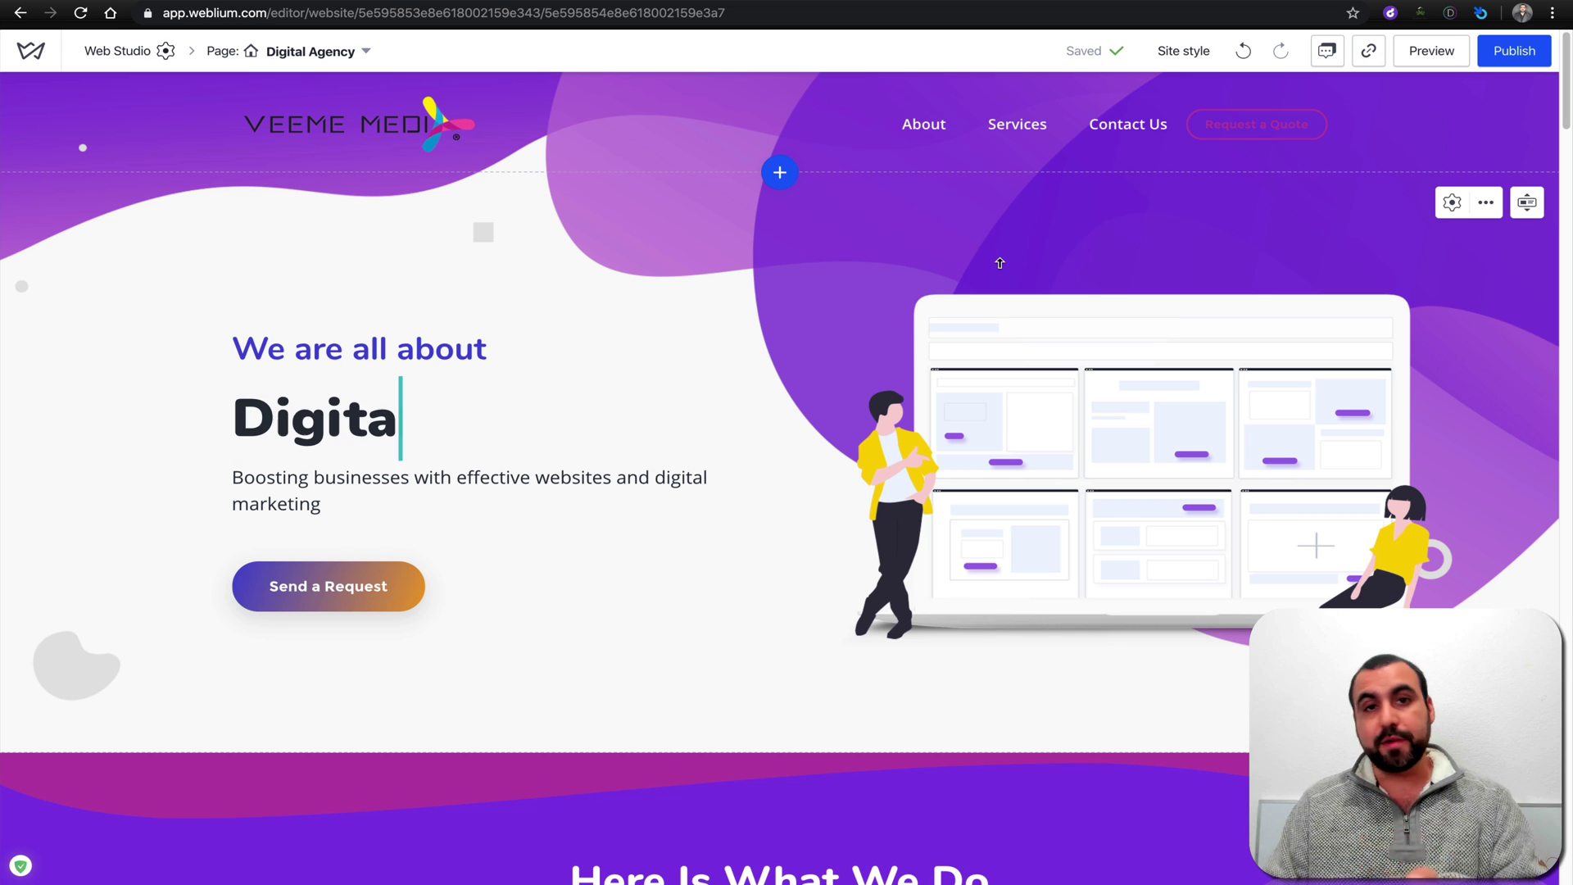
{"action": "left_click", "coordinate": [165, 51]}
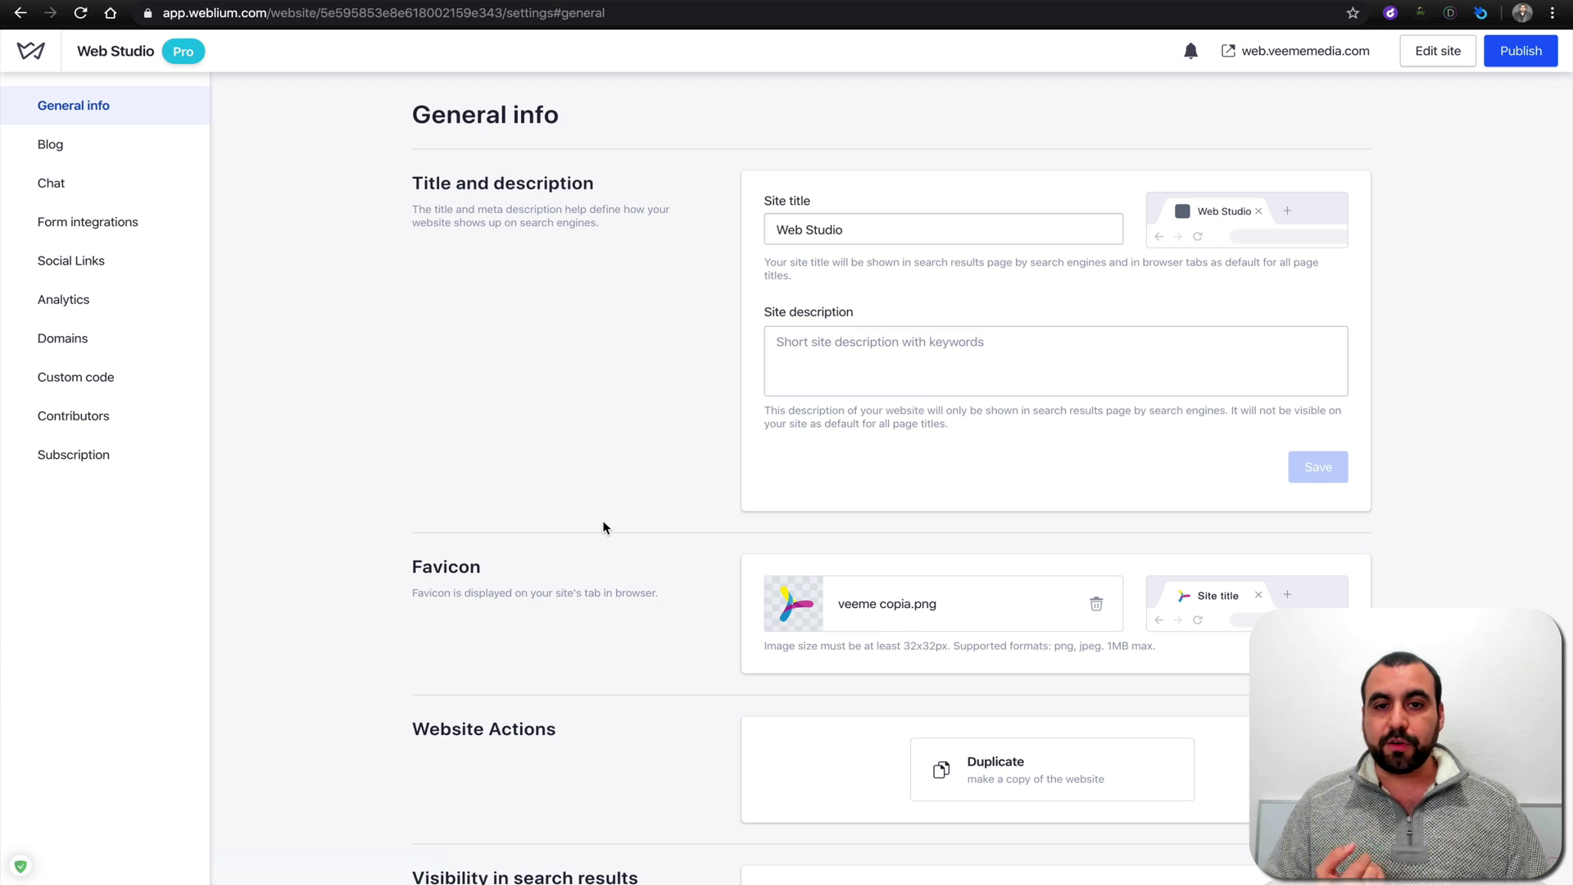
{"action": "double_click", "coordinate": [862, 223]}
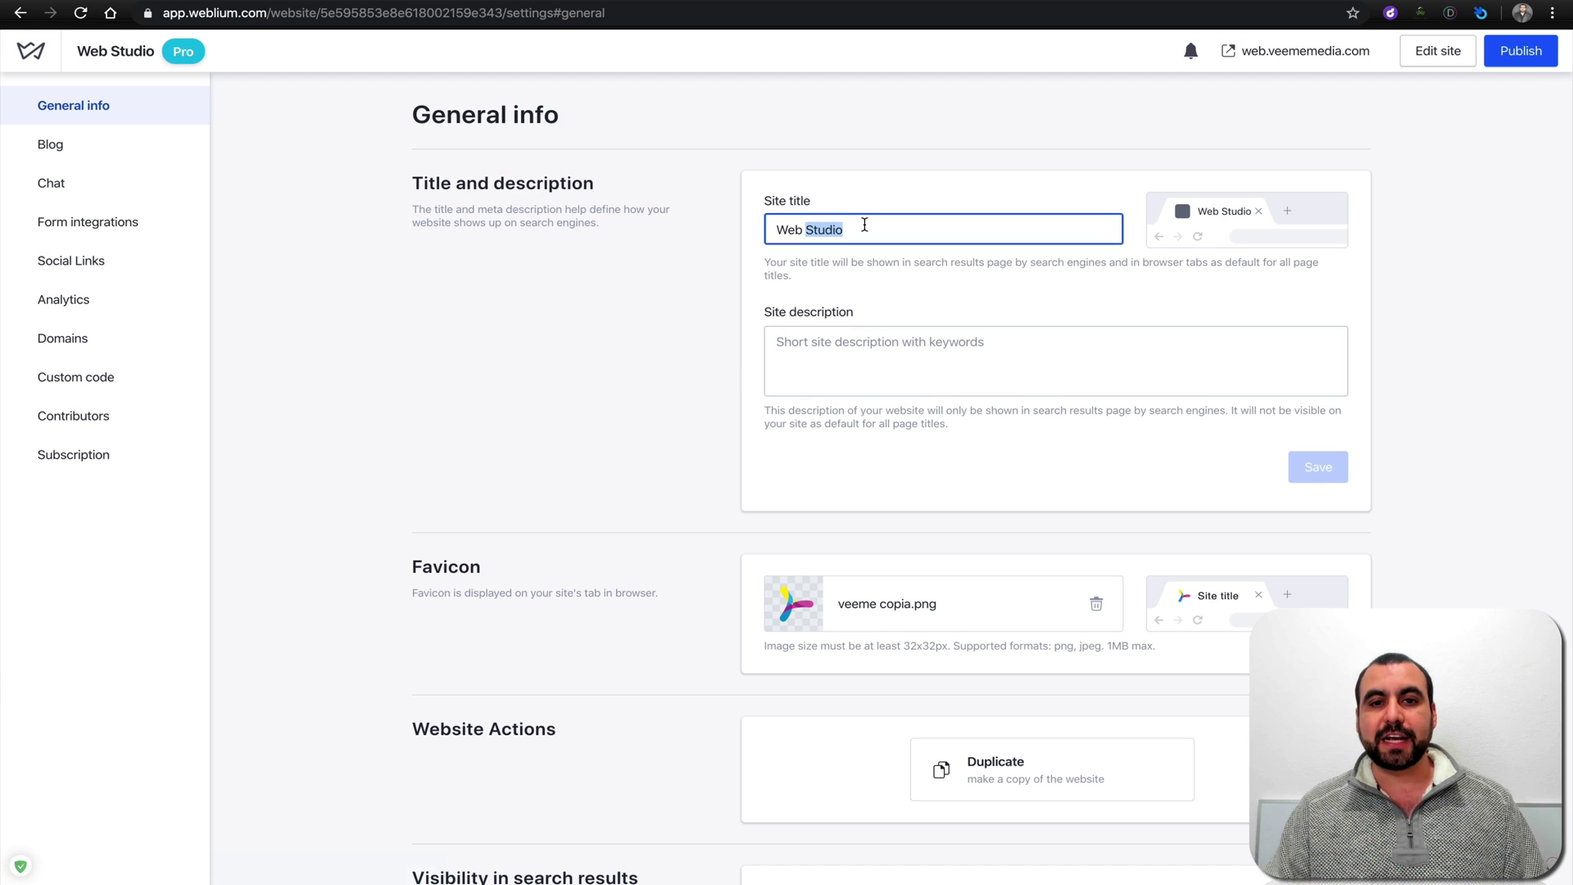
{"action": "left_click", "coordinate": [924, 230]}
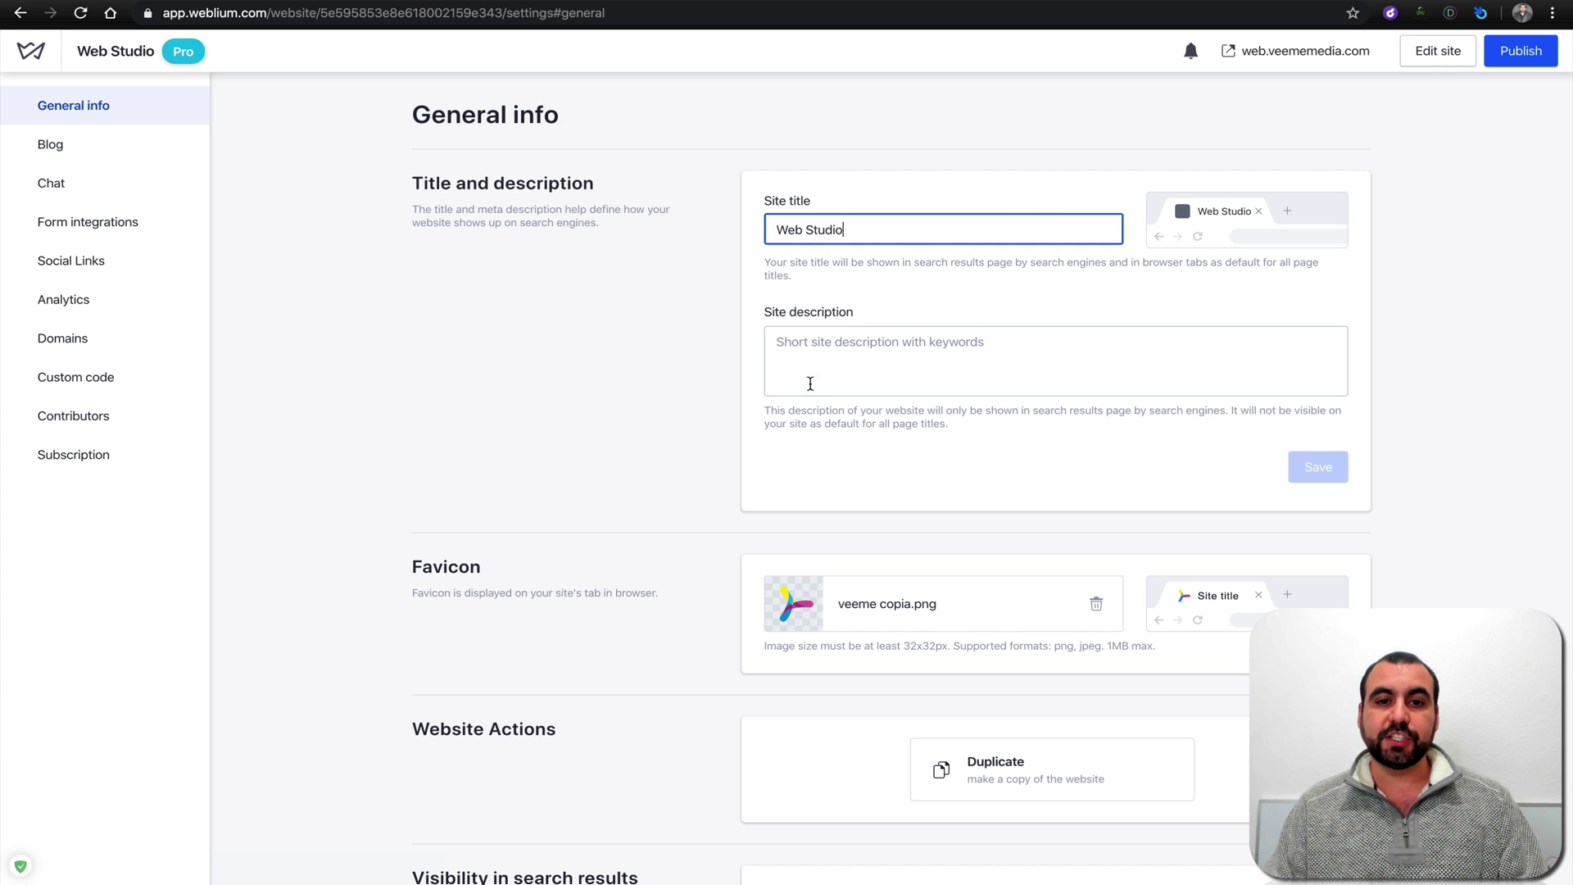
Review the site description field and search-engine Visibility setting.
{"action": "left_click", "coordinate": [811, 347]}
{"action": "left_click", "coordinate": [684, 343]}
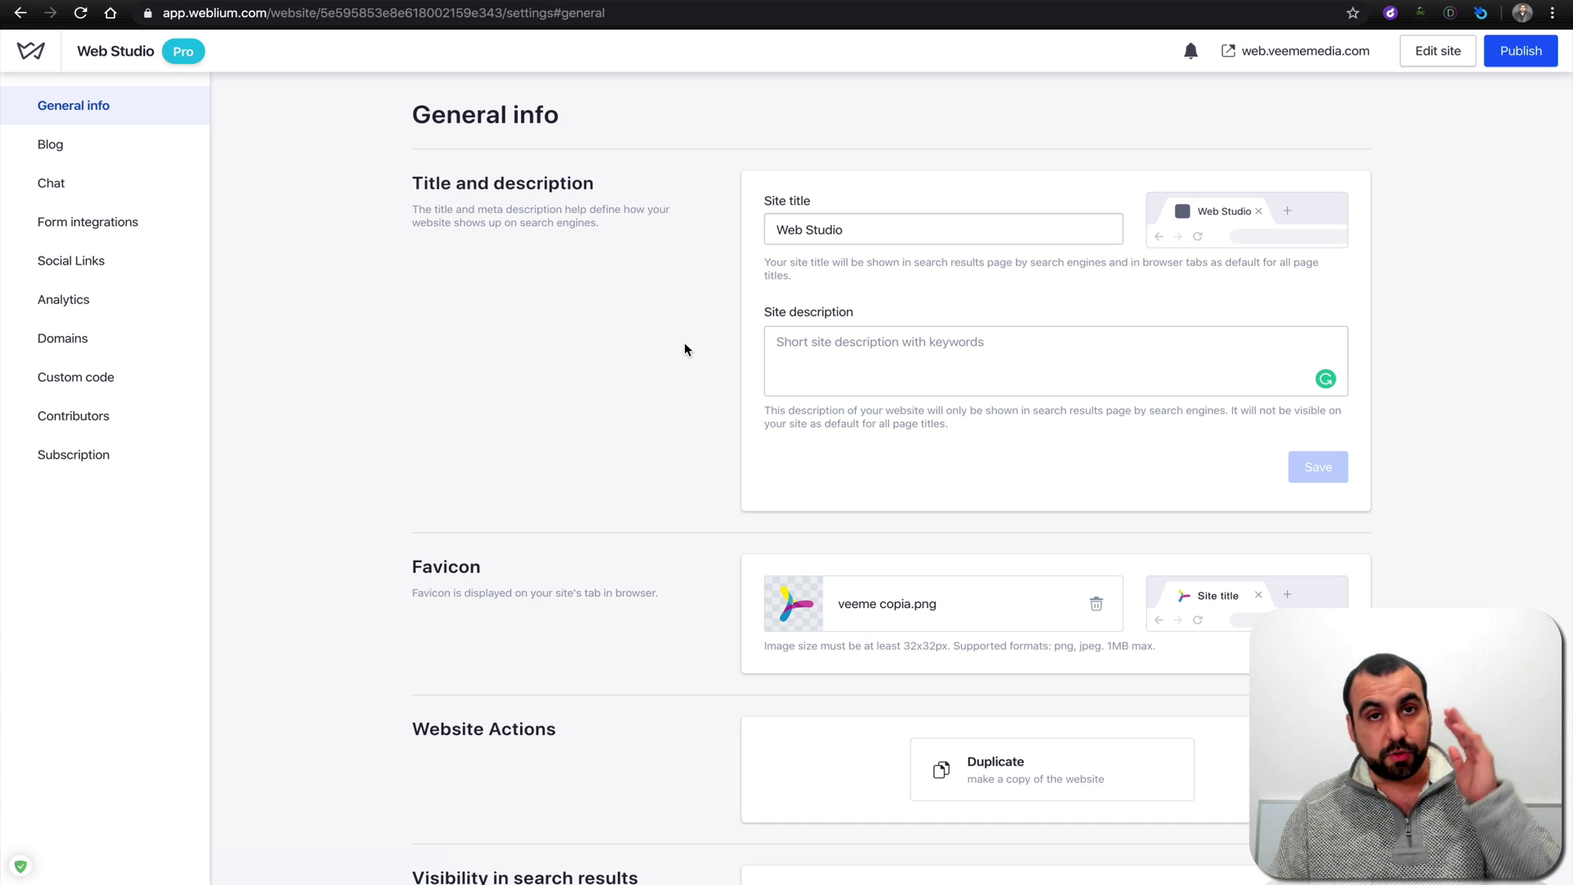
{"action": "scroll", "coordinate": [701, 399], "scroll_direction": "down", "scroll_amount": 2}
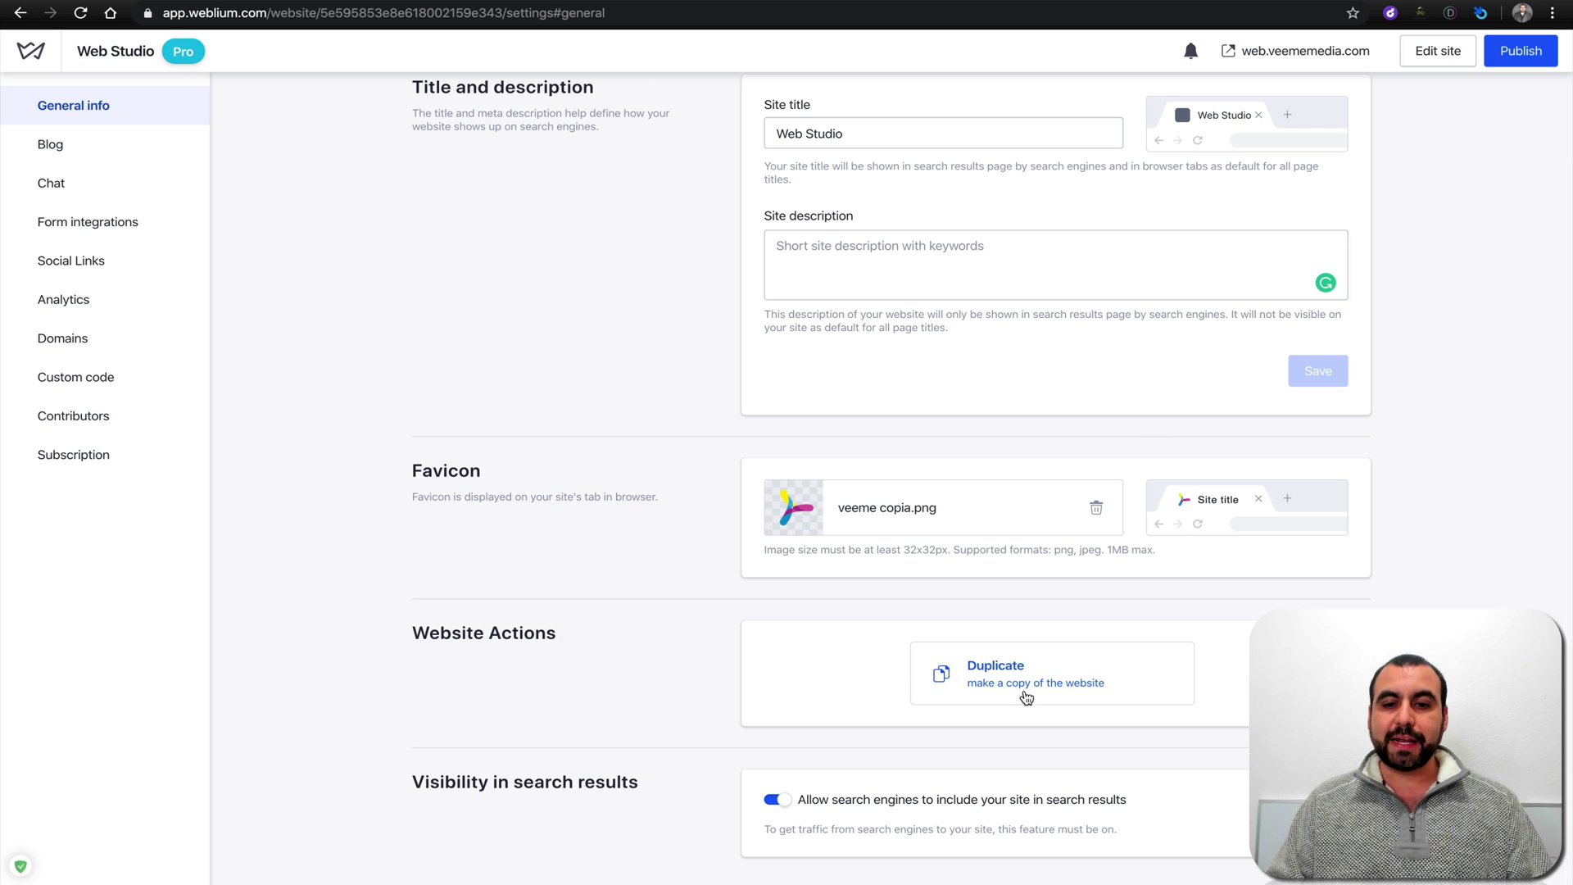
{"action": "left_click_drag", "start_coordinate": [402, 791], "coordinate": [640, 772]}
{"action": "left_click", "coordinate": [640, 772]}
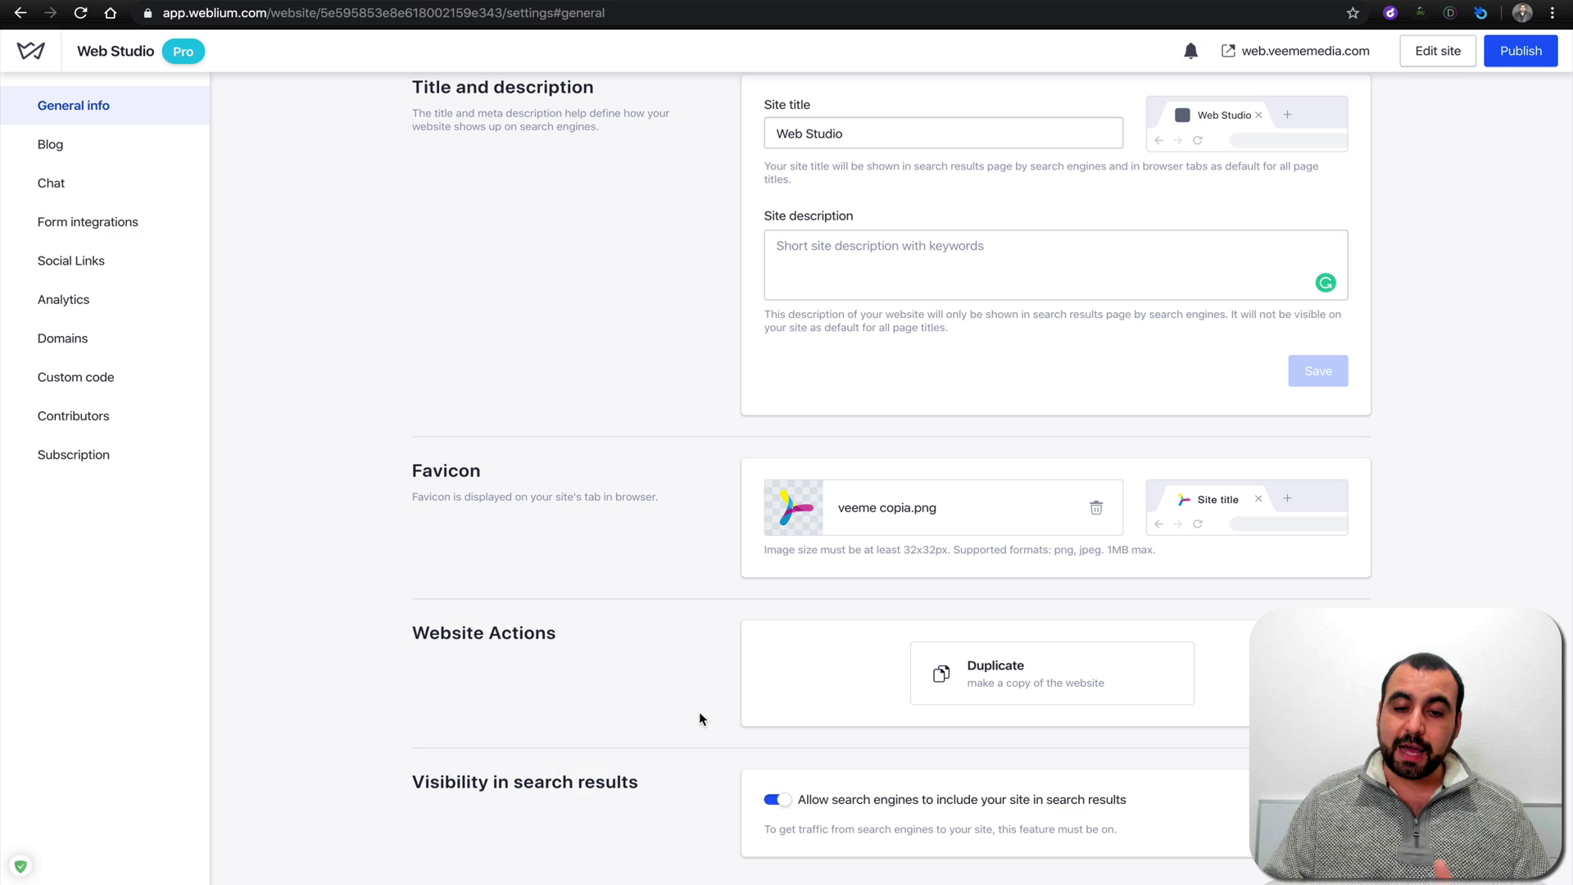
{"action": "scroll", "coordinate": [548, 562], "scroll_direction": "up", "scroll_amount": 2}
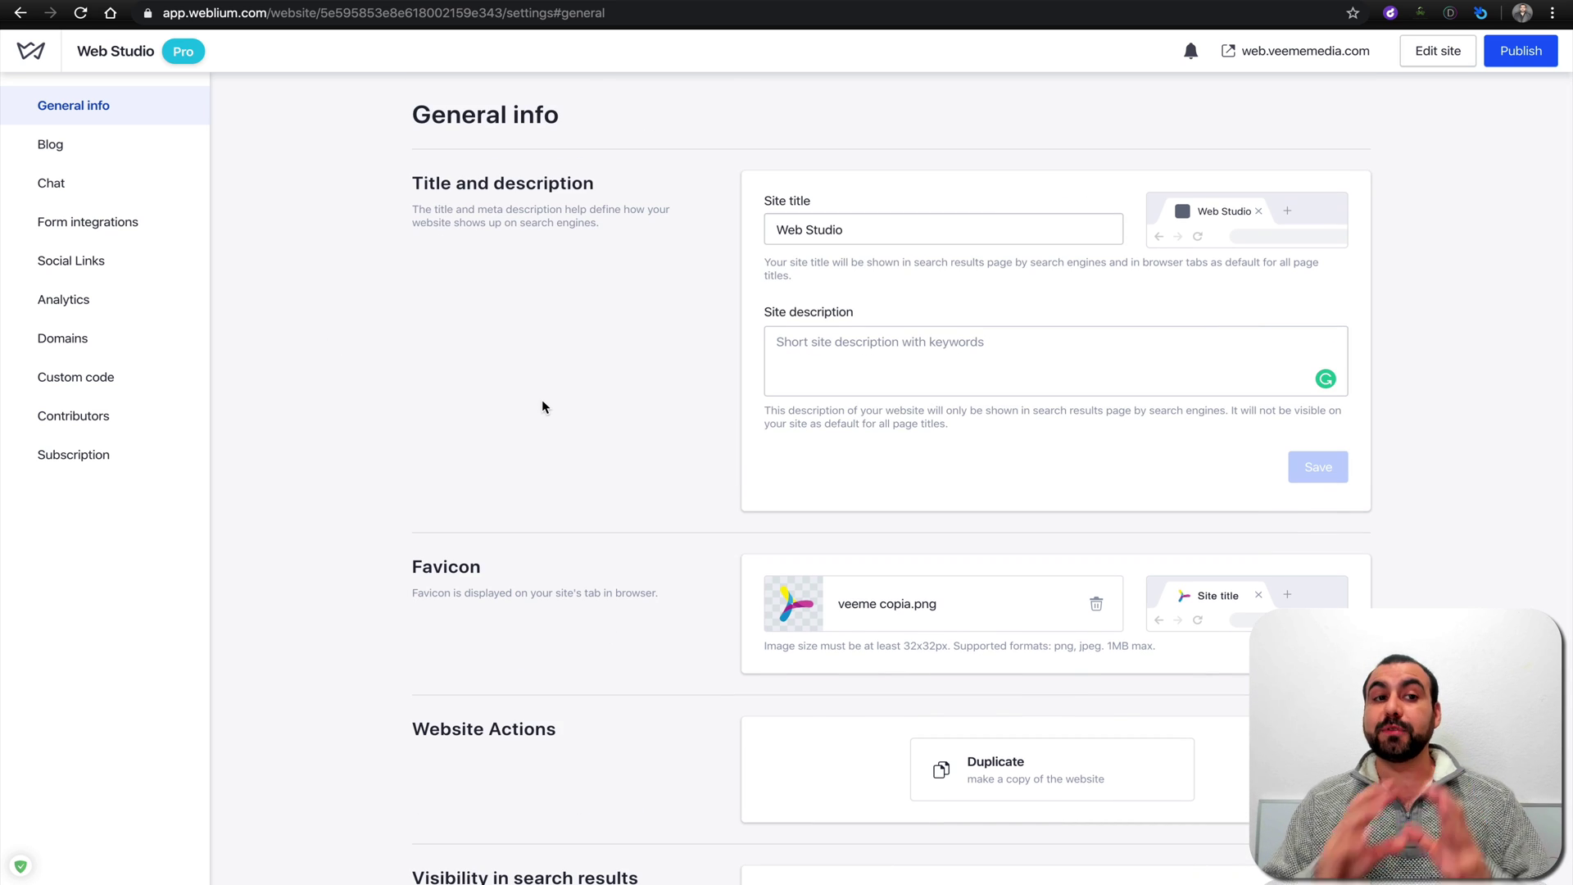
Visit the Chat, Form integrations and Social Links settings, ending on Analytics.
{"action": "left_click", "coordinate": [66, 186]}
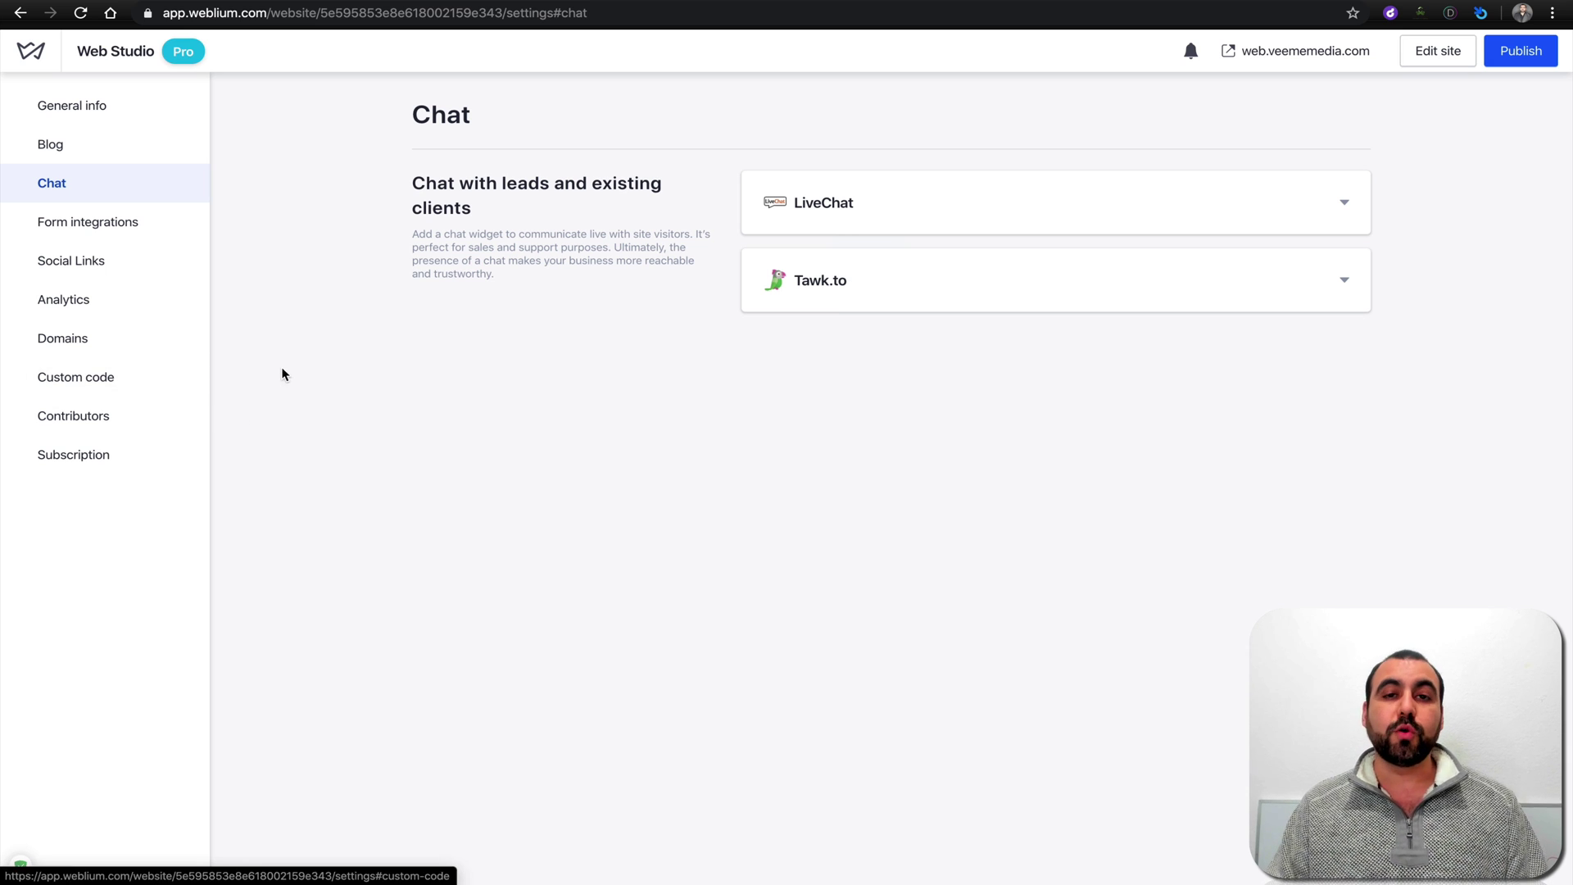
{"action": "left_click", "coordinate": [113, 229]}
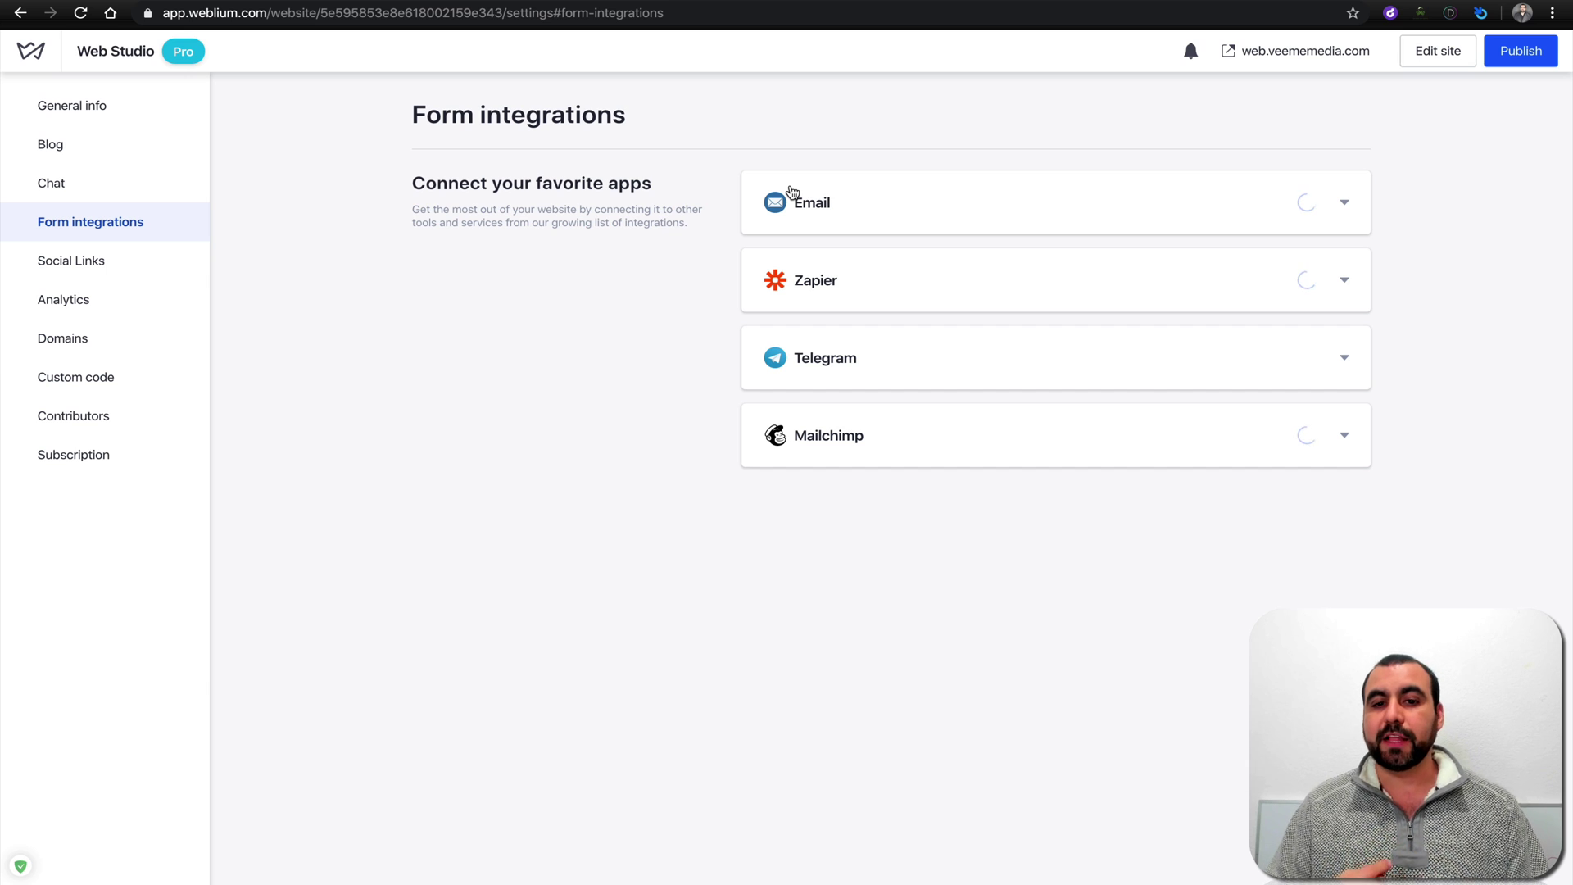
{"action": "left_click", "coordinate": [106, 261]}
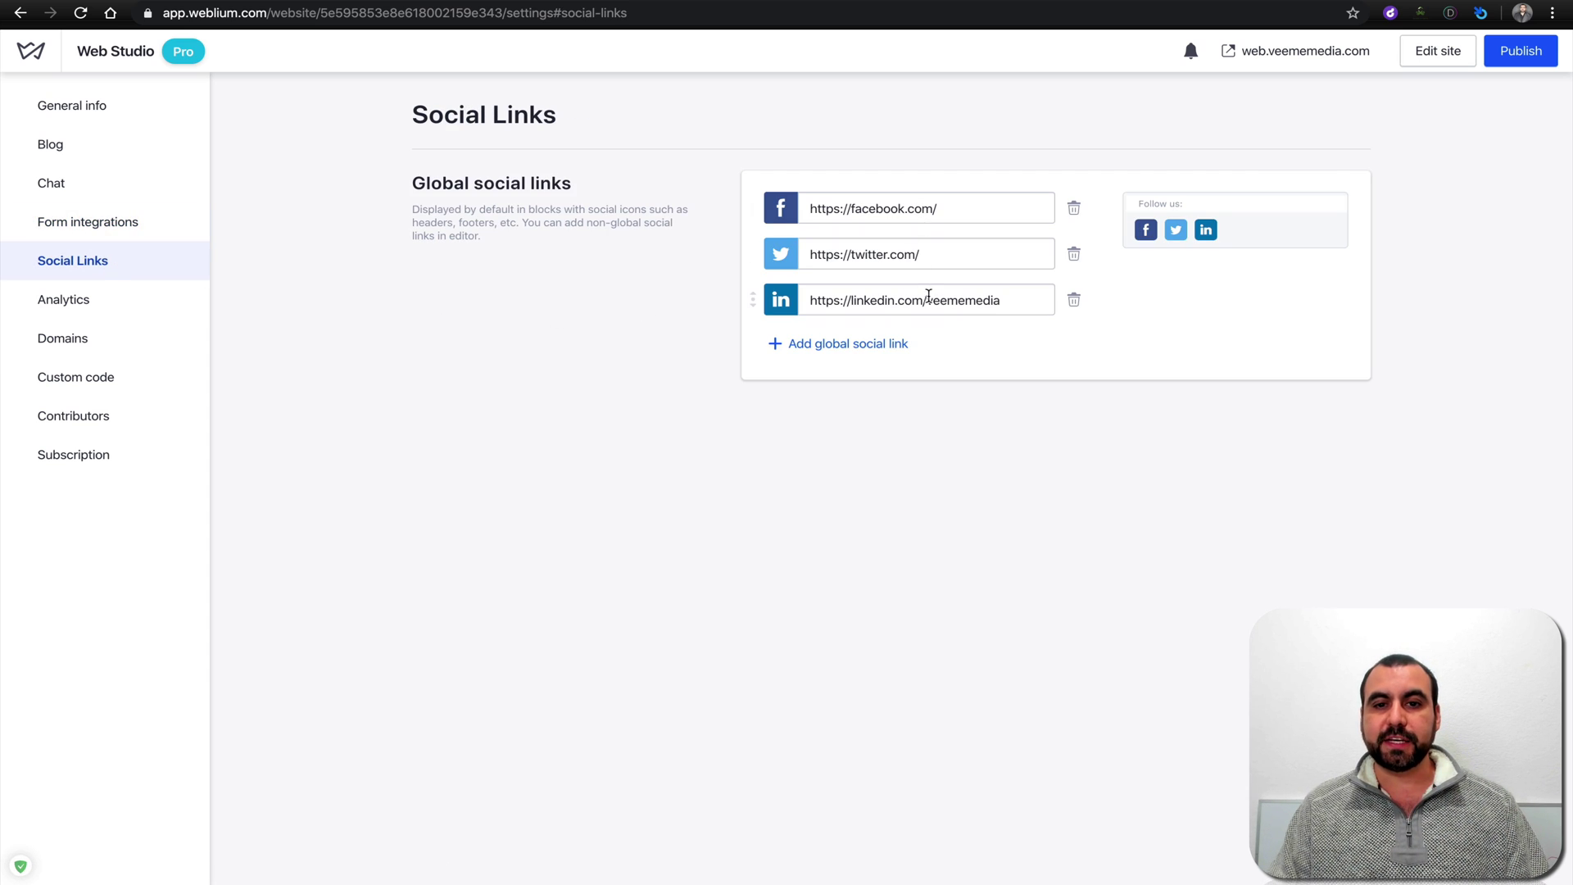
{"action": "left_click", "coordinate": [78, 303]}
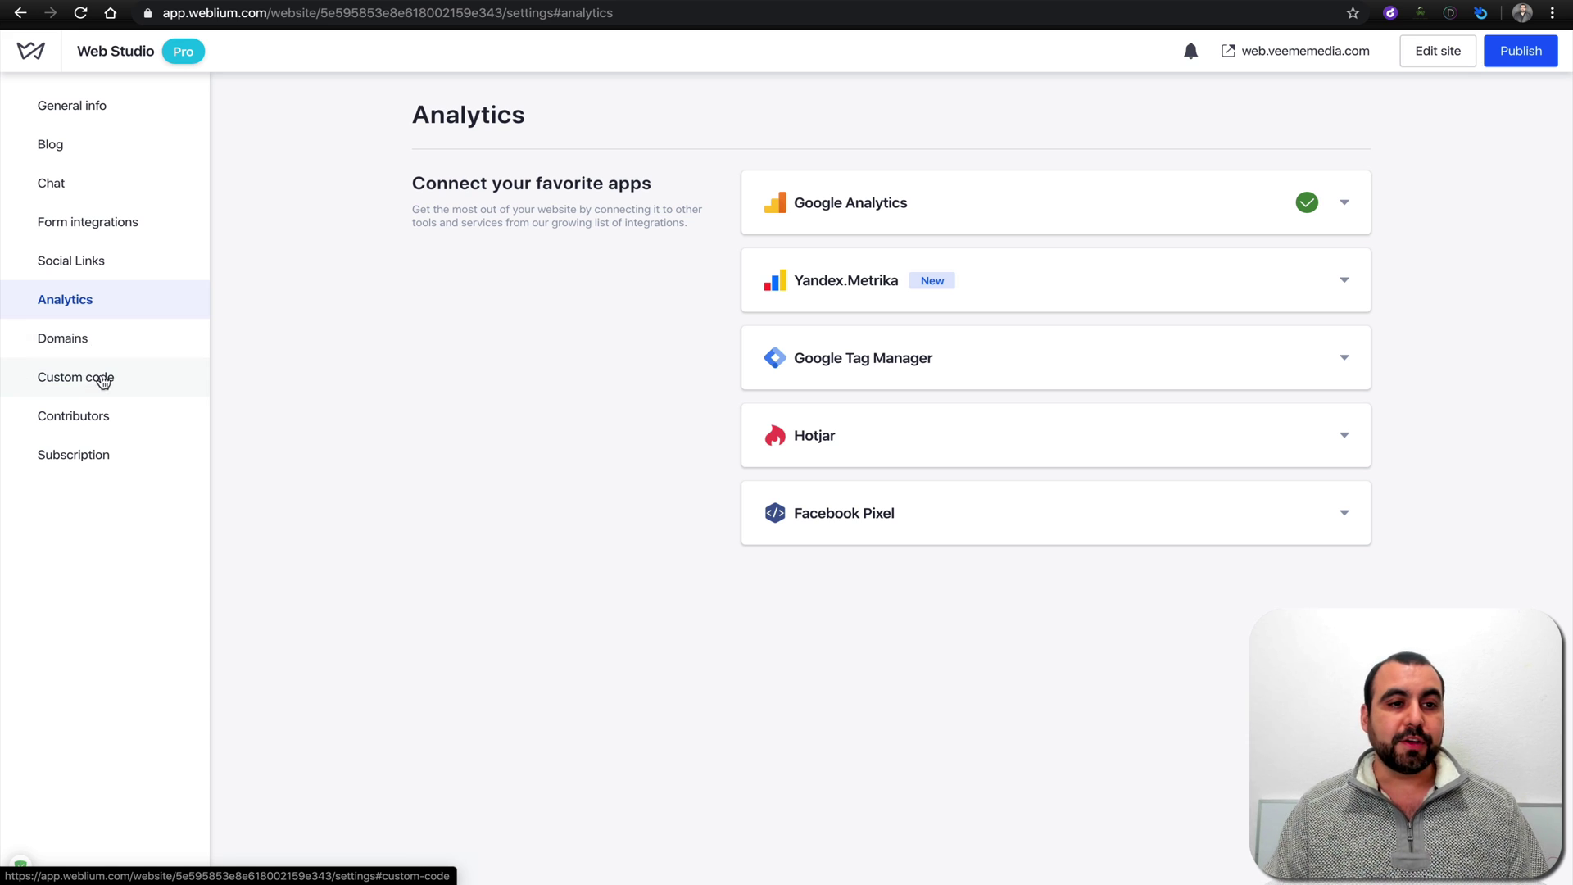
Check the Custom code settings, then the empty Contributors page.
{"action": "left_click", "coordinate": [105, 378]}
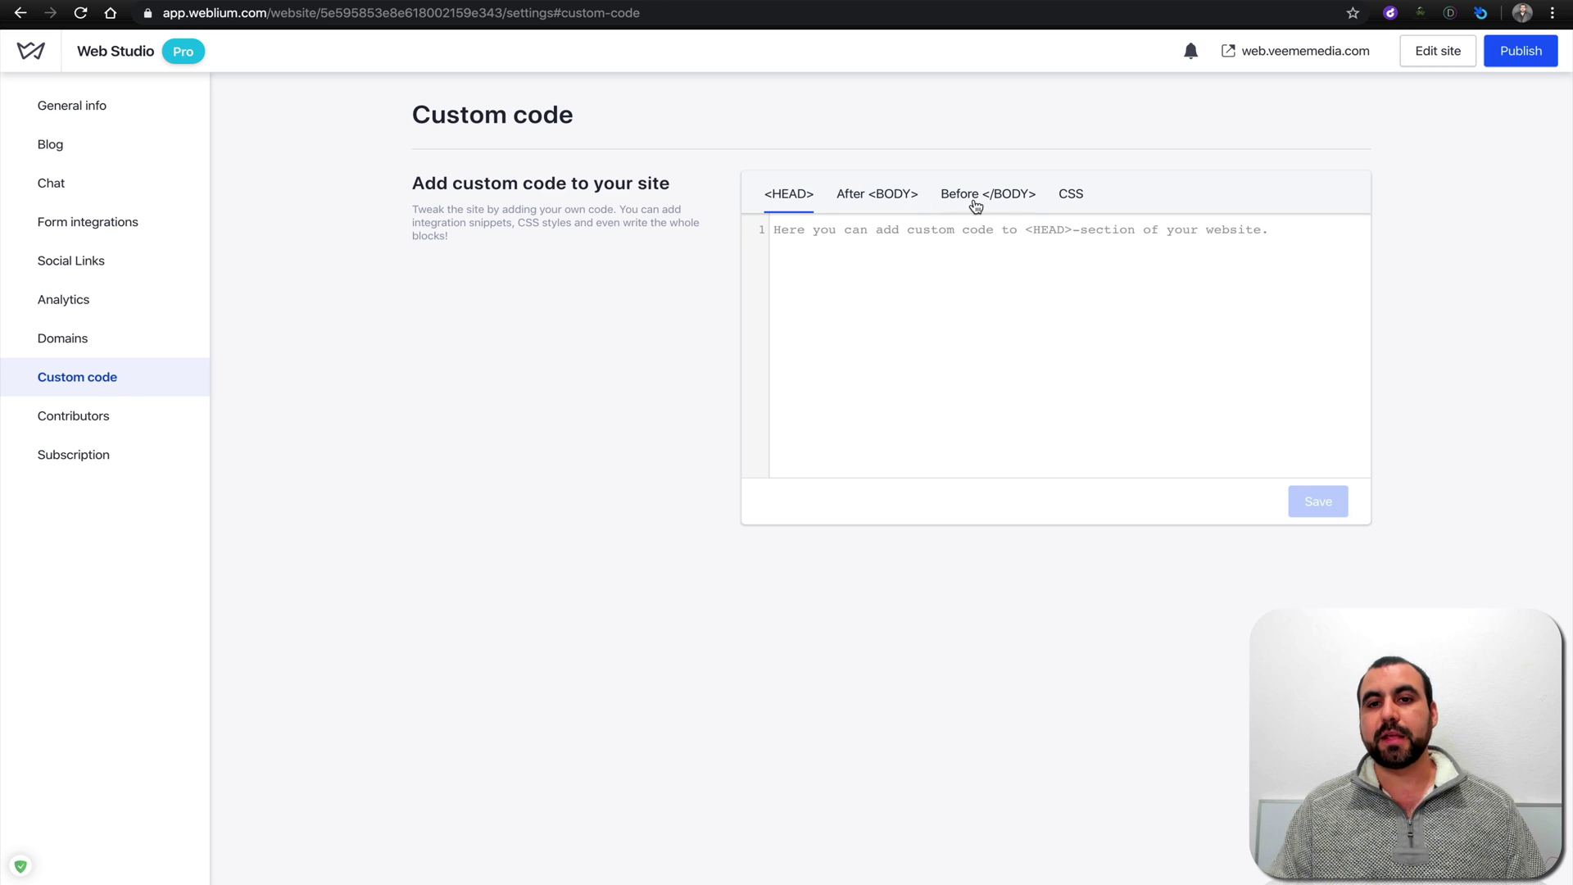
{"action": "left_click", "coordinate": [75, 422]}
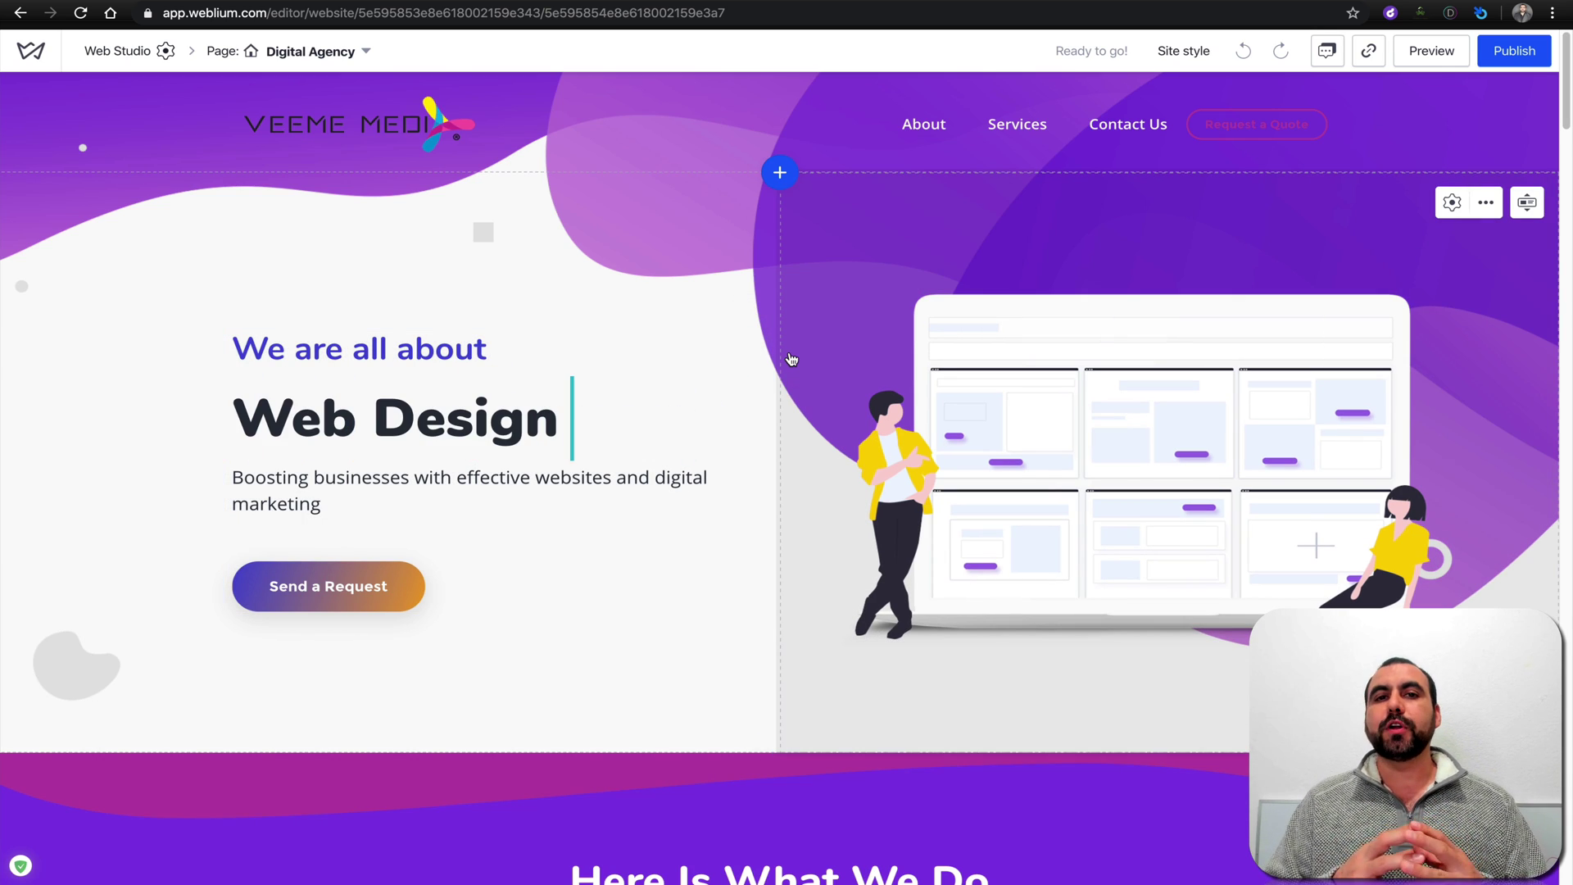
Open the Add Block library and browse the Features block designs.
{"action": "scroll", "coordinate": [790, 356], "scroll_direction": "down", "scroll_amount": 1}
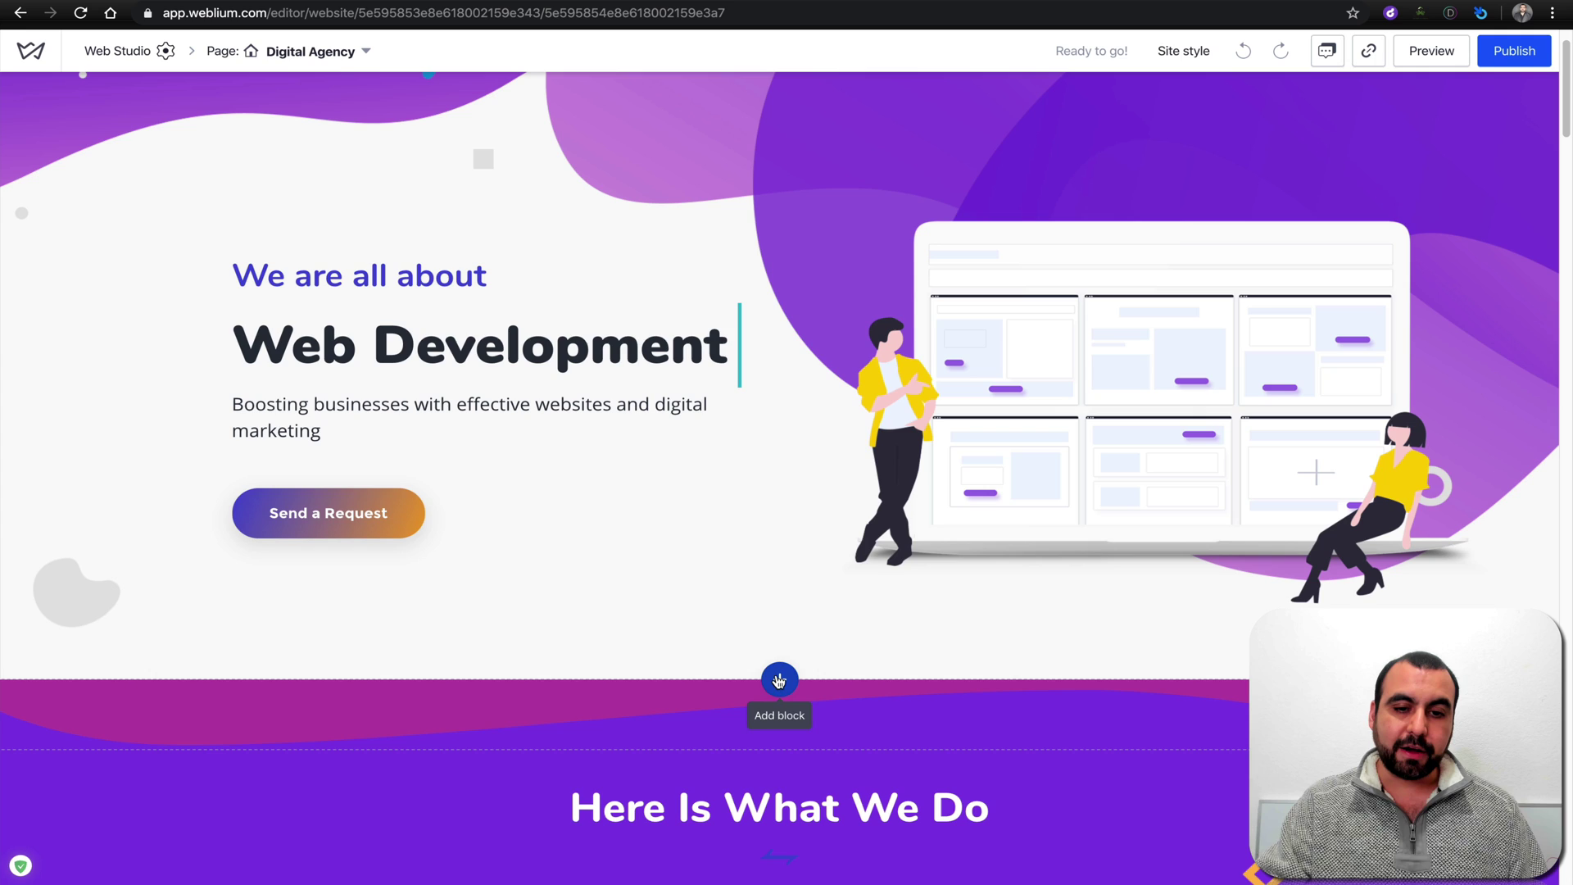
{"action": "left_click", "coordinate": [779, 680]}
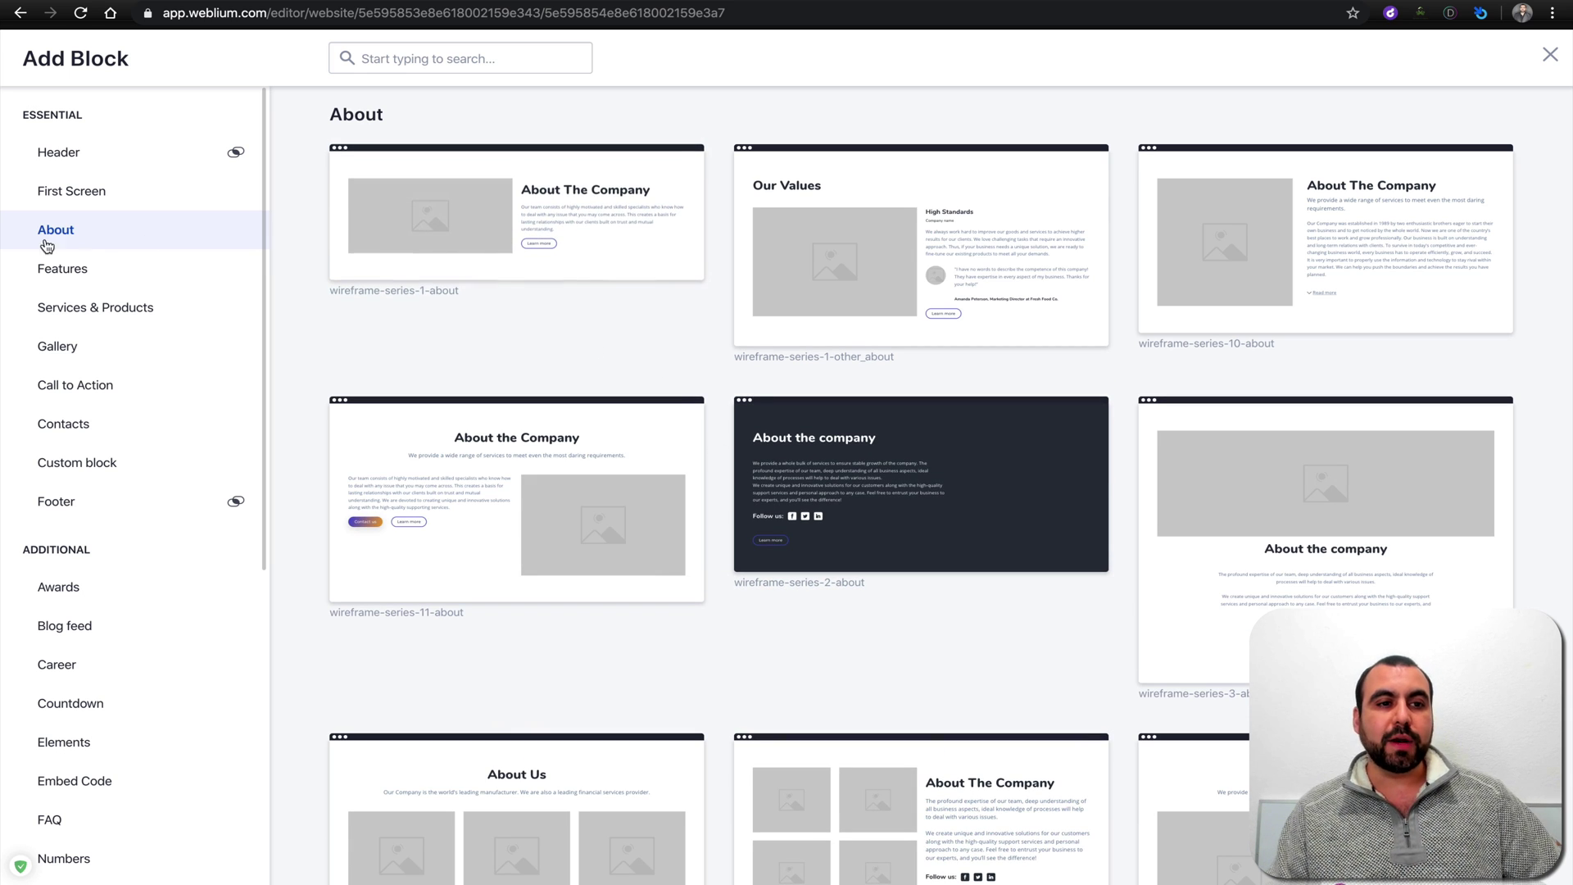
{"action": "scroll", "coordinate": [748, 485], "scroll_direction": "down", "scroll_amount": 6}
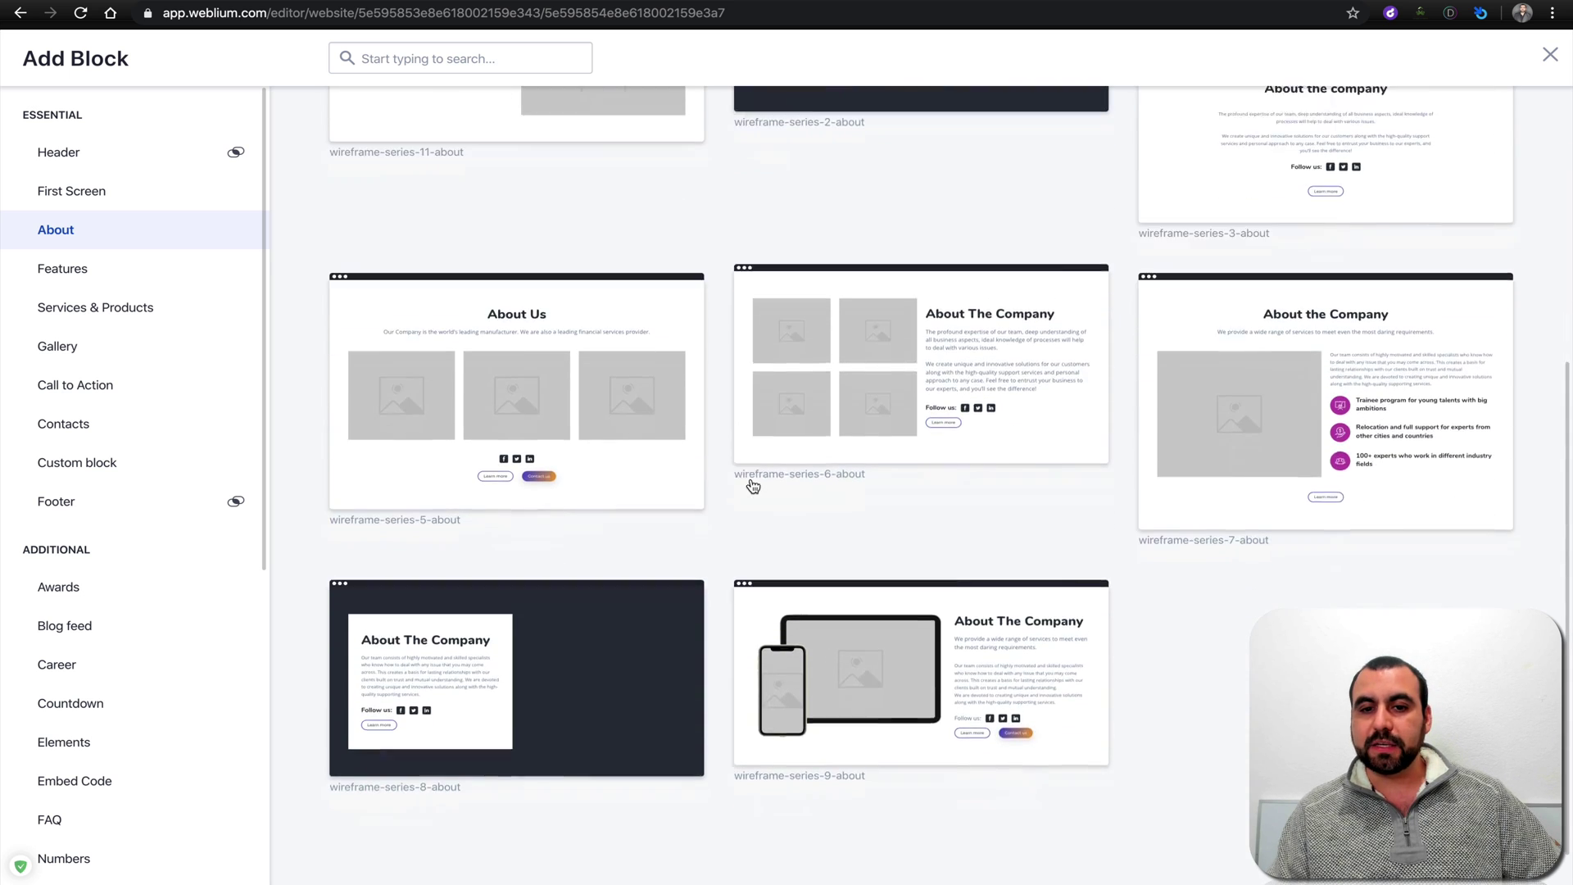
{"action": "scroll", "coordinate": [748, 484], "scroll_direction": "up", "scroll_amount": 4}
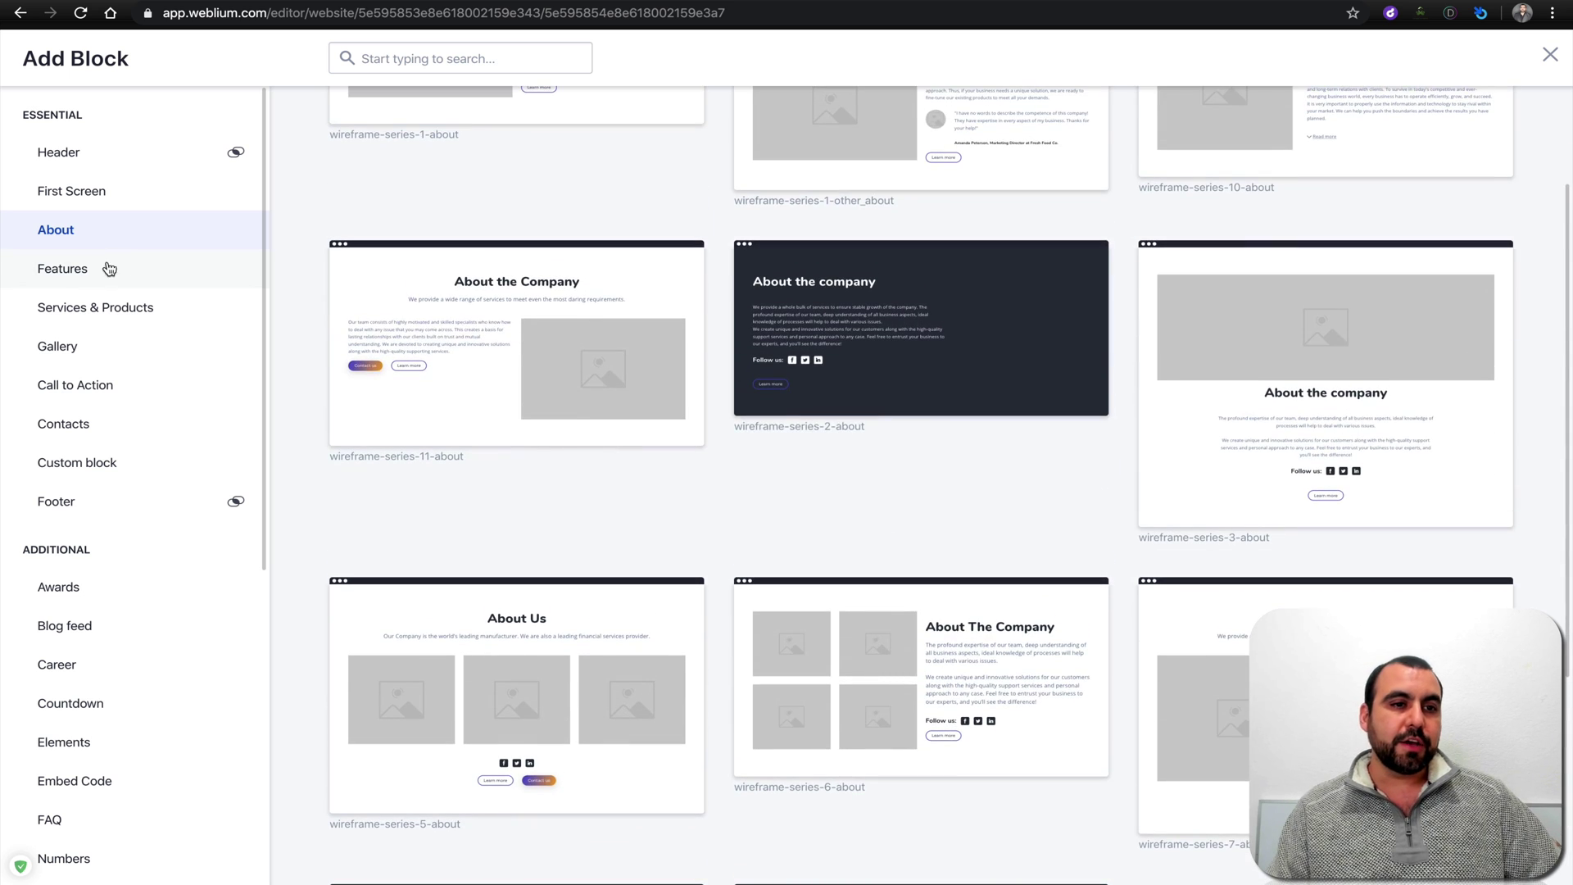
{"action": "left_click", "coordinate": [74, 272]}
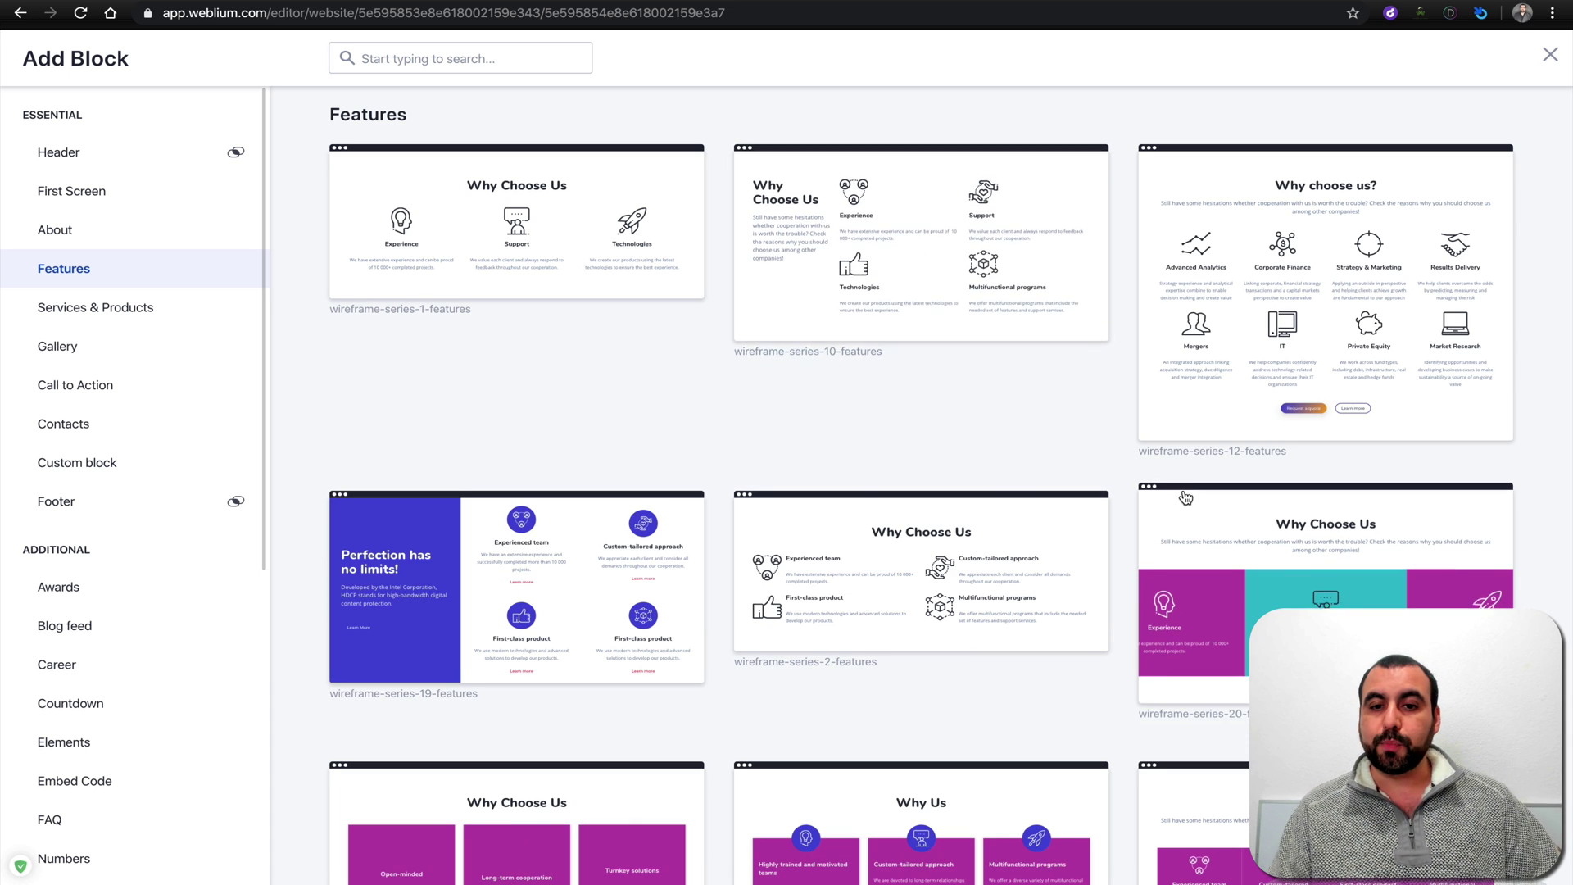
{"action": "scroll", "coordinate": [1186, 497], "scroll_direction": "down", "scroll_amount": 3}
{"action": "scroll", "coordinate": [1186, 497], "scroll_direction": "down", "scroll_amount": 4}
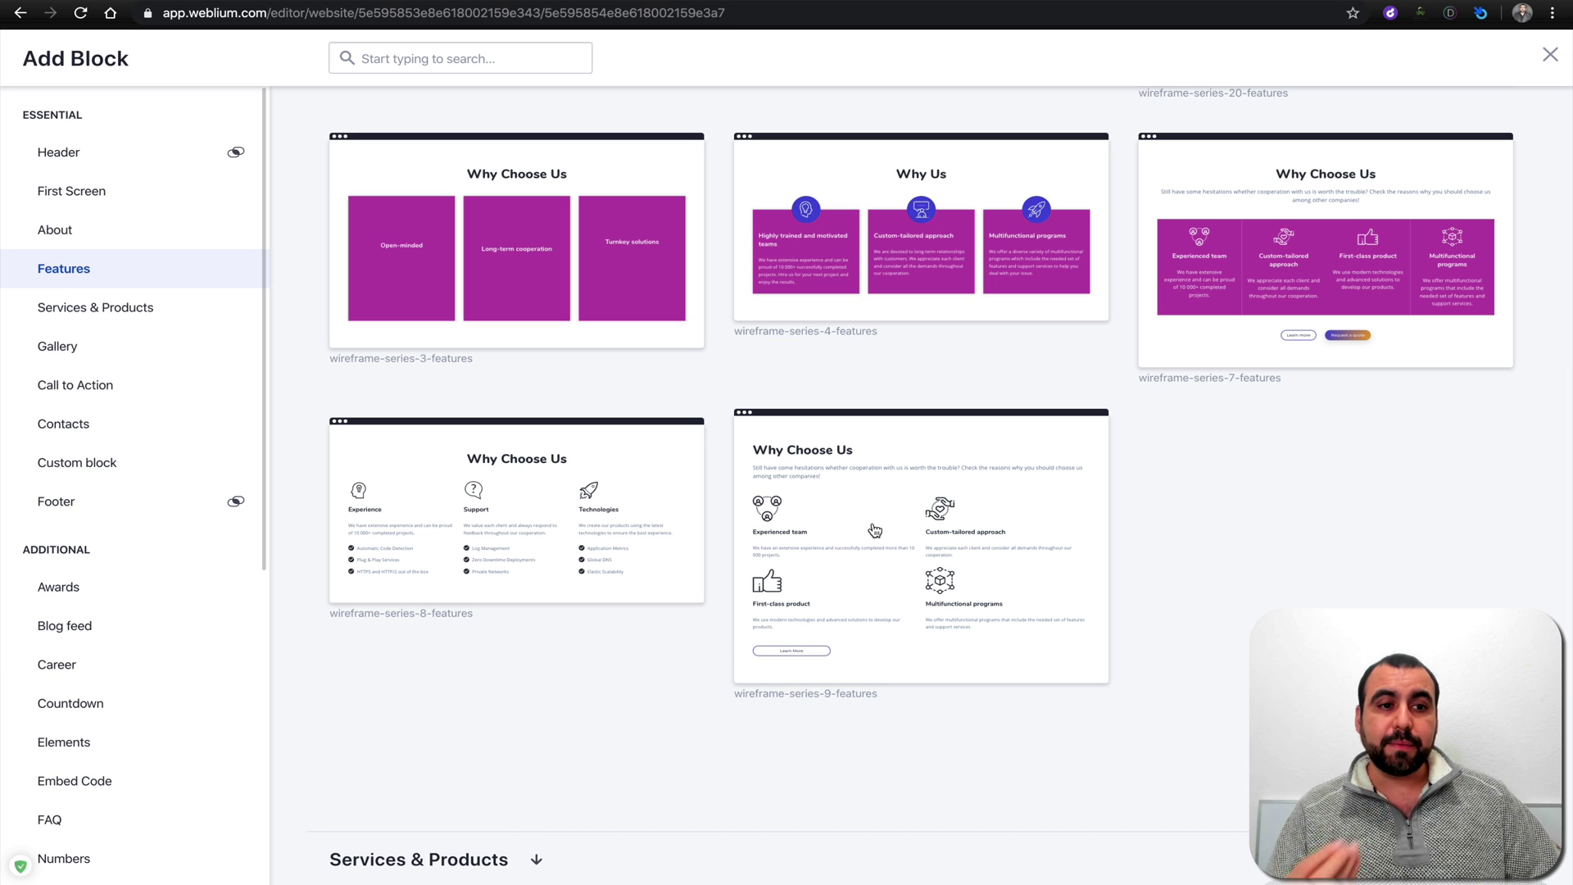
Browse the Services & Products and Pricing block designs.
{"action": "left_click", "coordinate": [137, 316]}
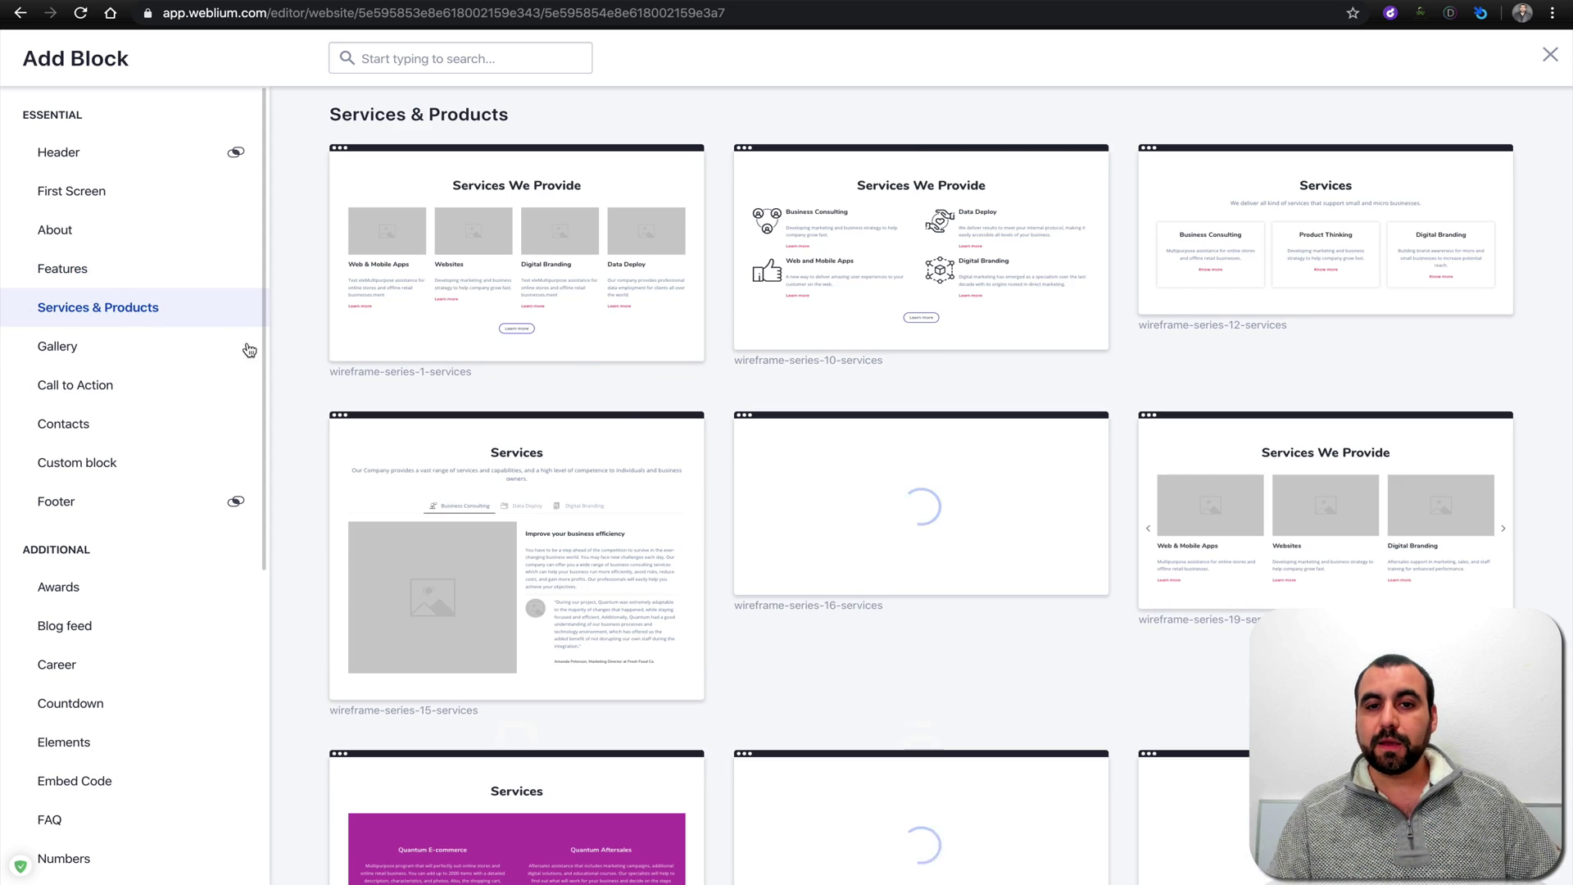
{"action": "scroll", "coordinate": [830, 628], "scroll_direction": "down", "scroll_amount": 7}
{"action": "scroll", "coordinate": [830, 628], "scroll_direction": "down", "scroll_amount": 9}
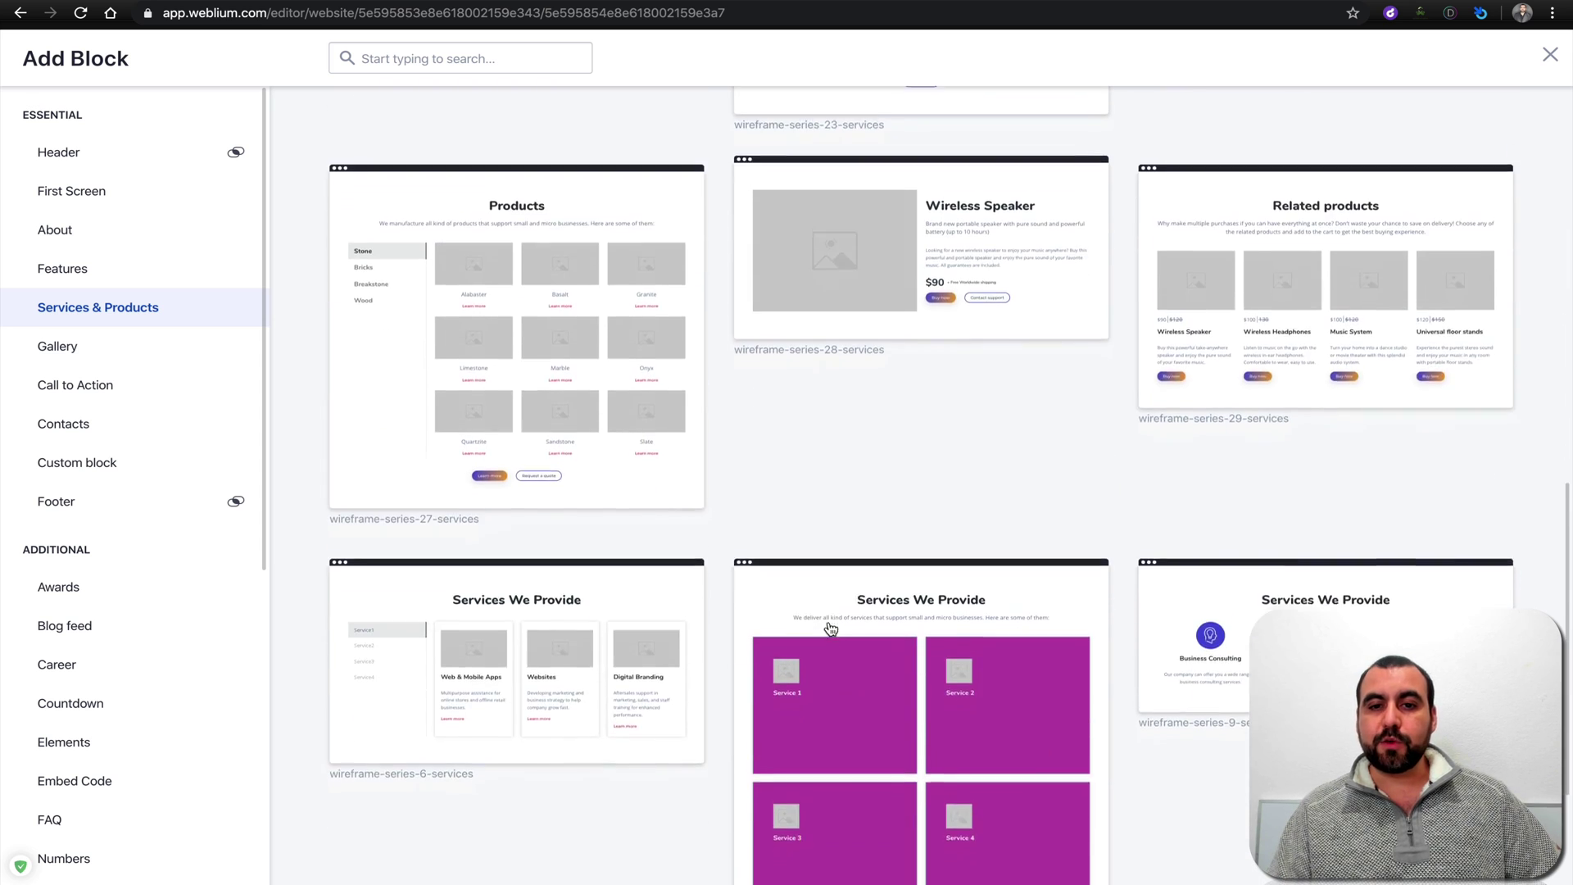
{"action": "scroll", "coordinate": [830, 631], "scroll_direction": "up", "scroll_amount": 1}
{"action": "scroll", "coordinate": [135, 717], "scroll_direction": "down", "scroll_amount": 3}
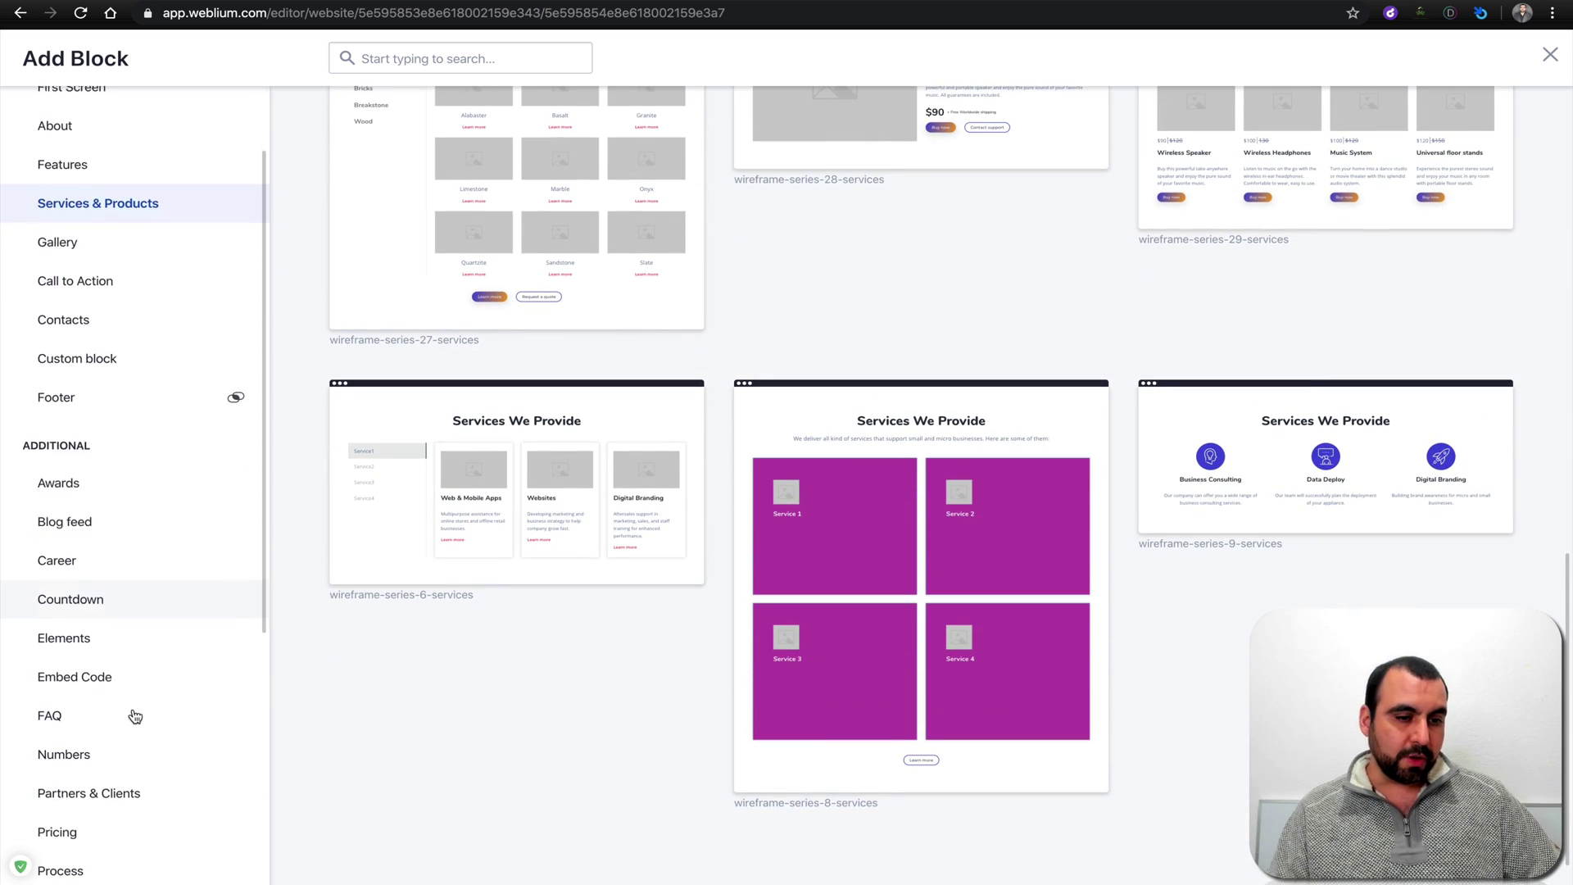
{"action": "left_click", "coordinate": [41, 724]}
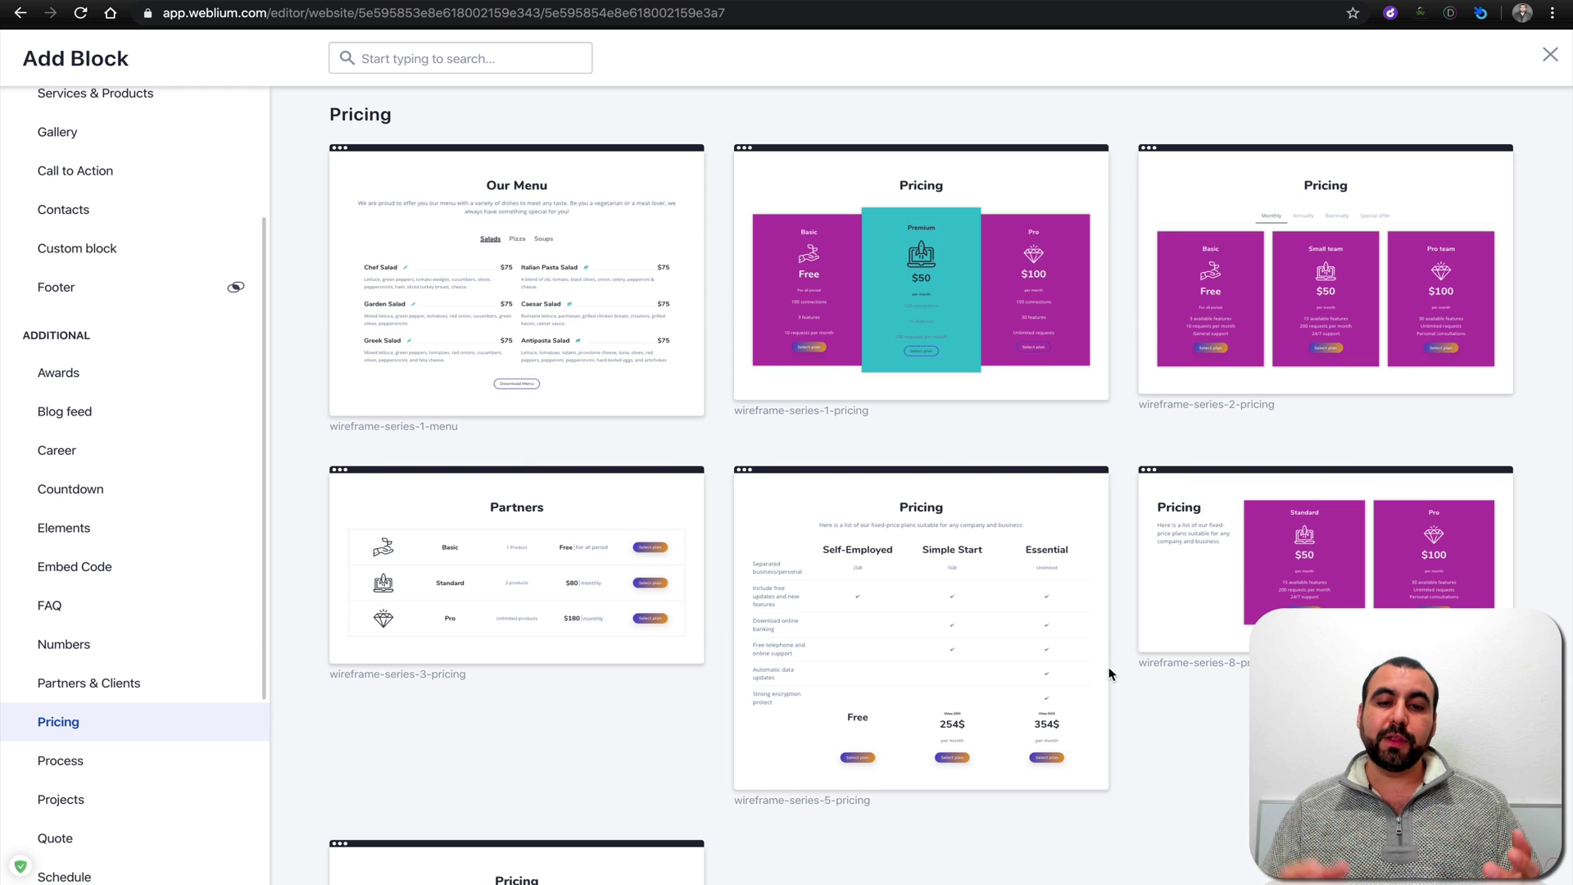
{"action": "scroll", "coordinate": [1204, 716], "scroll_direction": "down", "scroll_amount": 3}
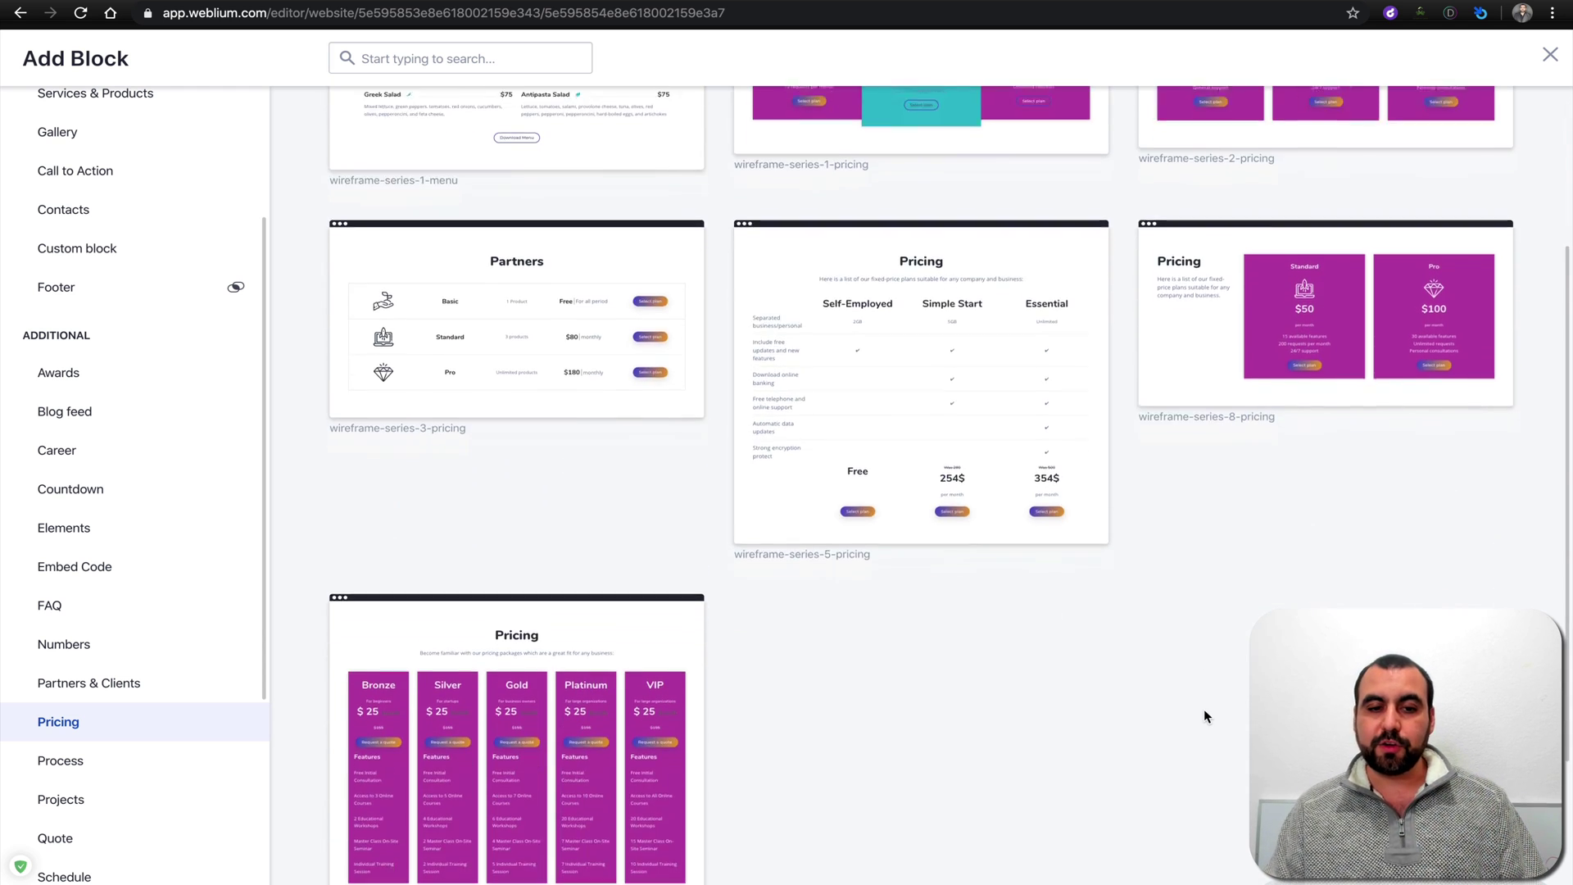
{"action": "scroll", "coordinate": [1201, 716], "scroll_direction": "up", "scroll_amount": 3}
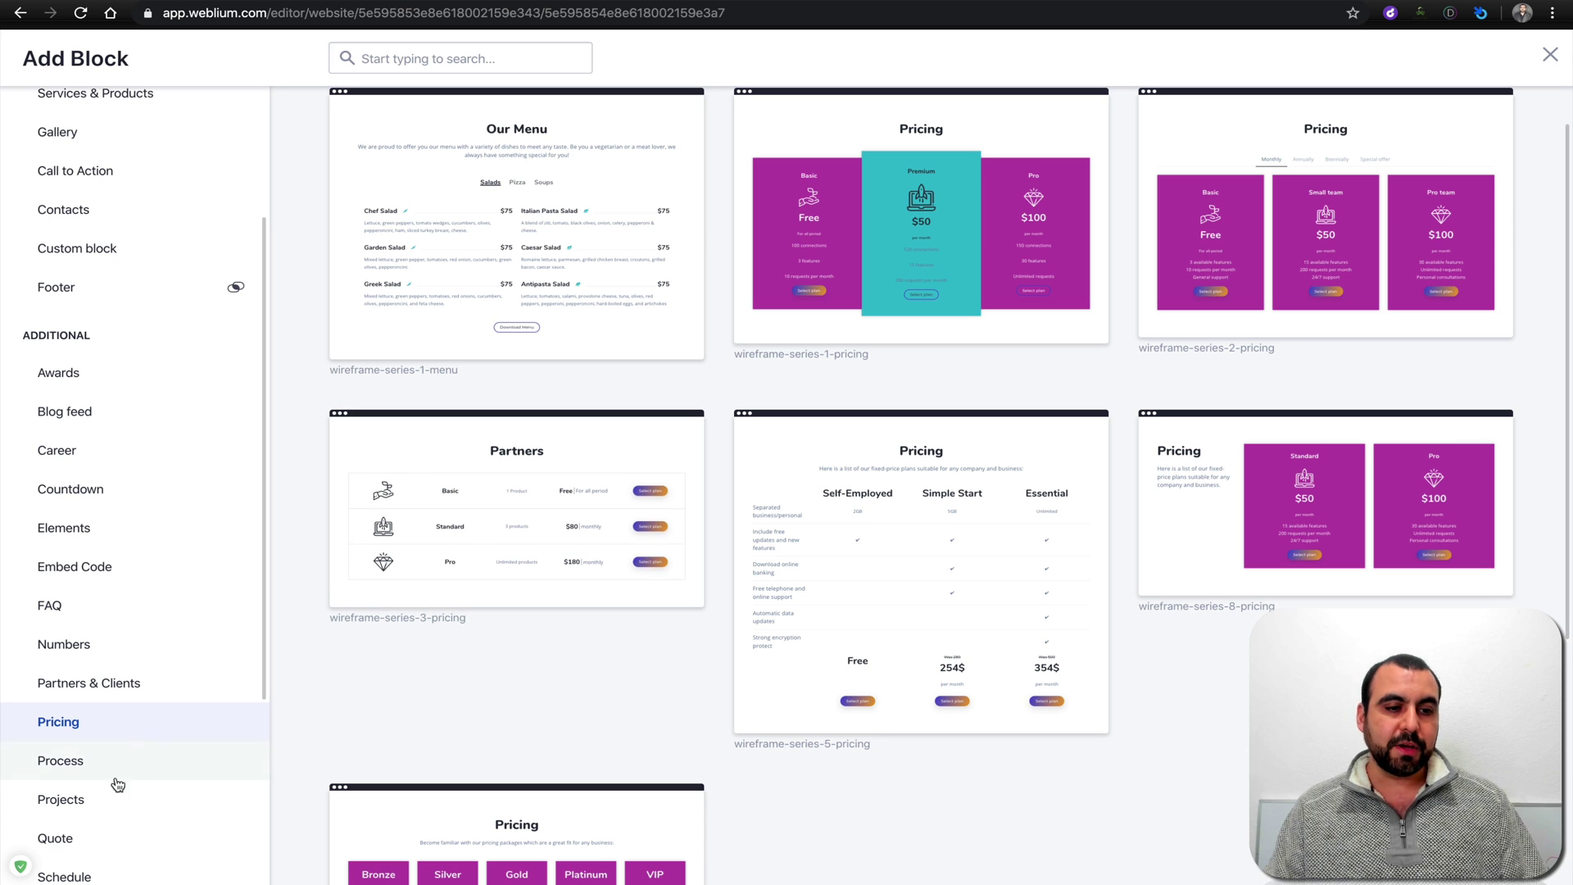
View the Projects layouts, then close the block library.
{"action": "left_click", "coordinate": [101, 802]}
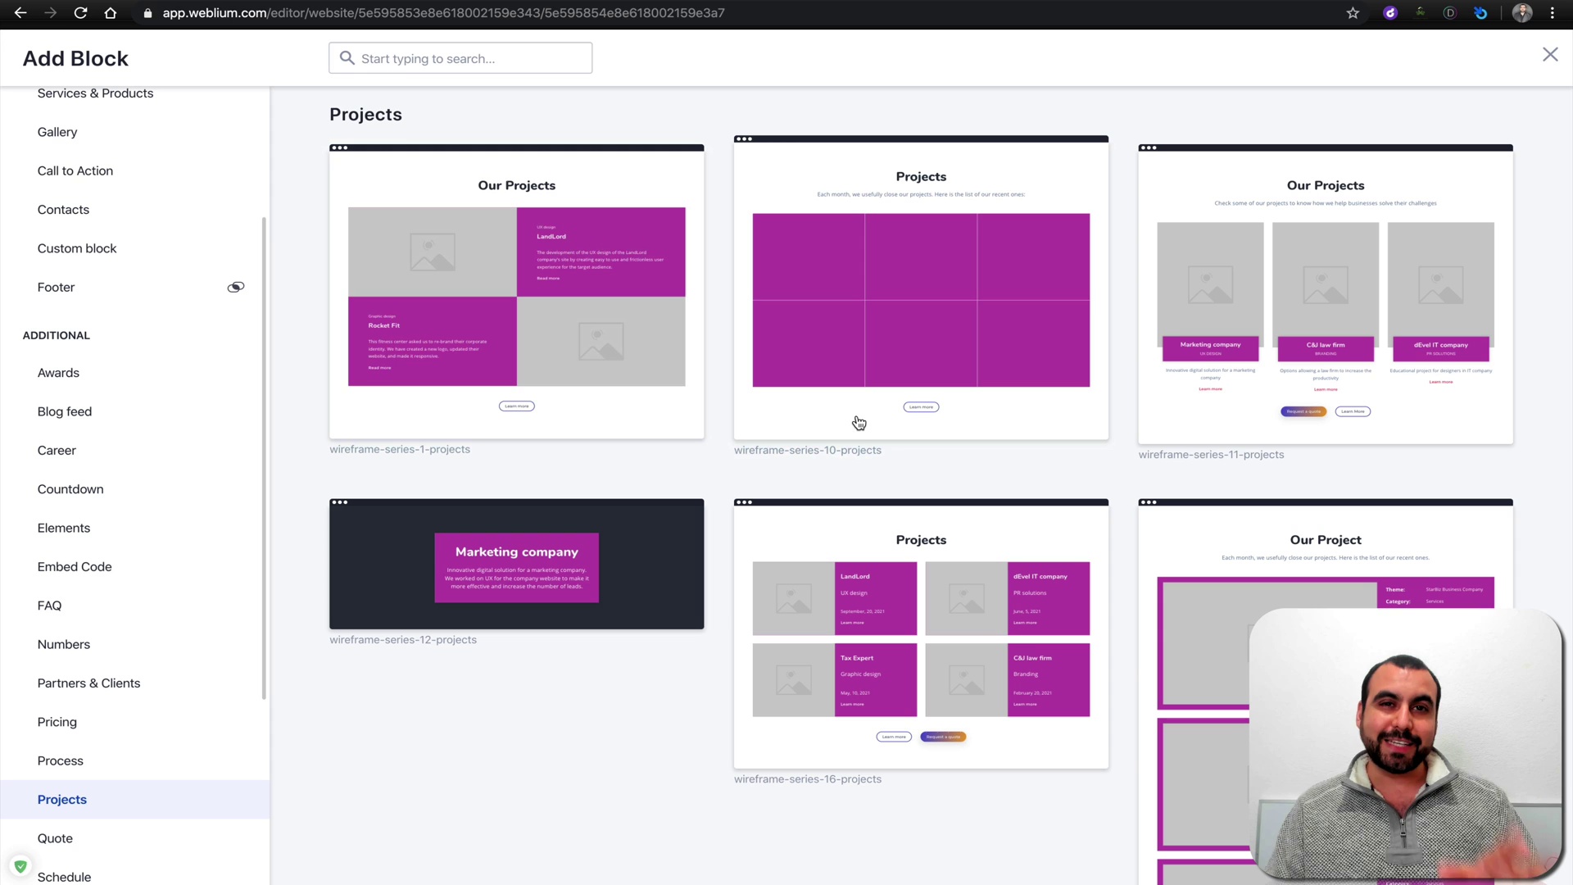
{"action": "scroll", "coordinate": [870, 363], "scroll_direction": "up", "scroll_amount": 9}
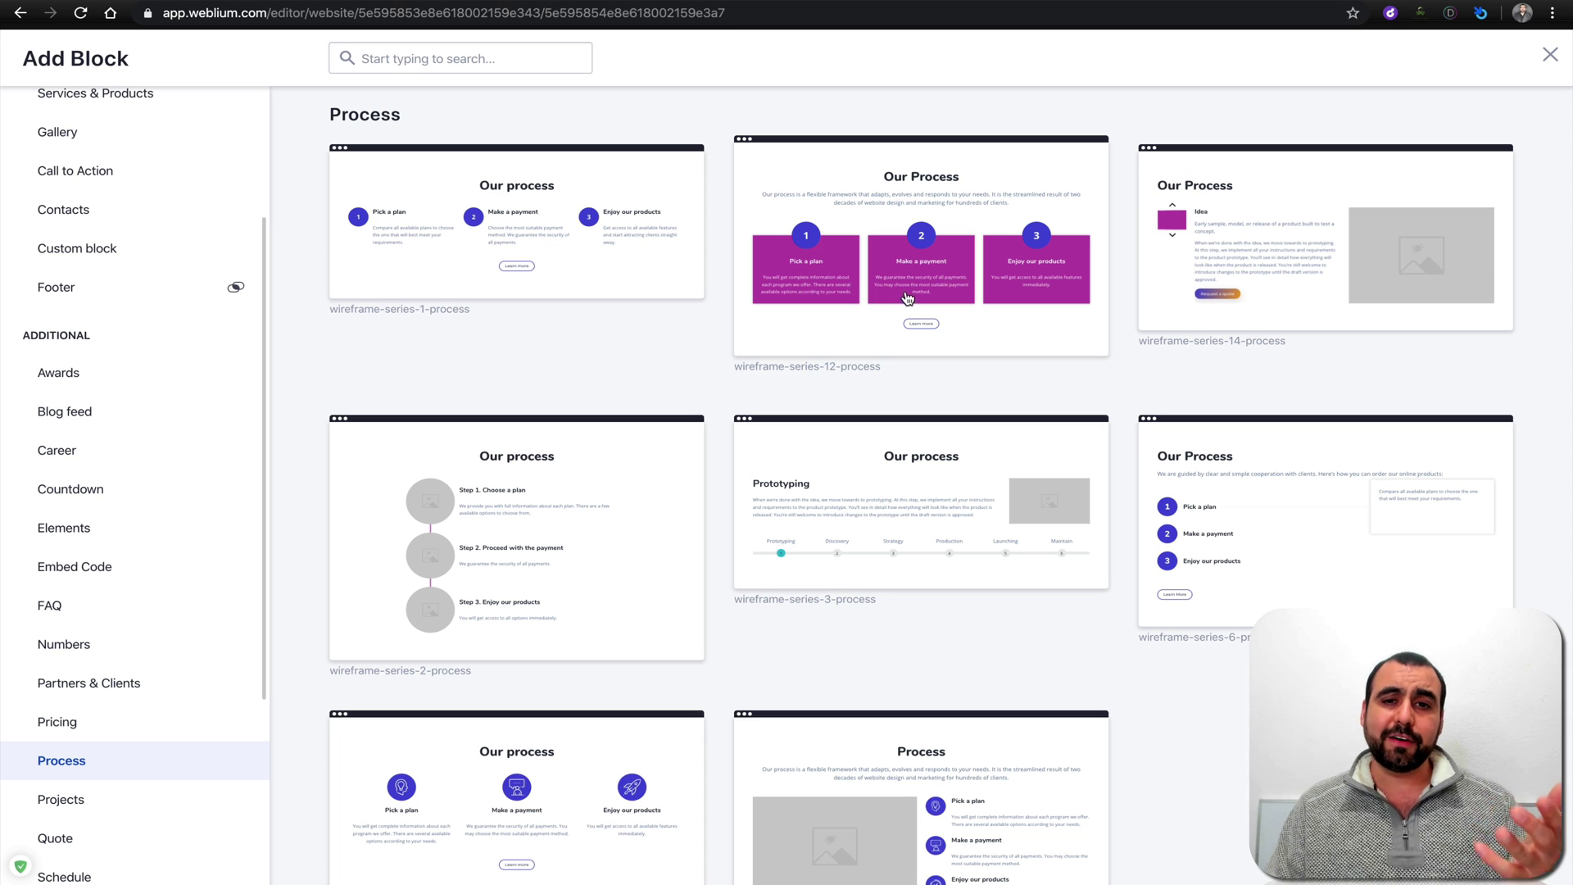
{"action": "left_click", "coordinate": [1550, 55]}
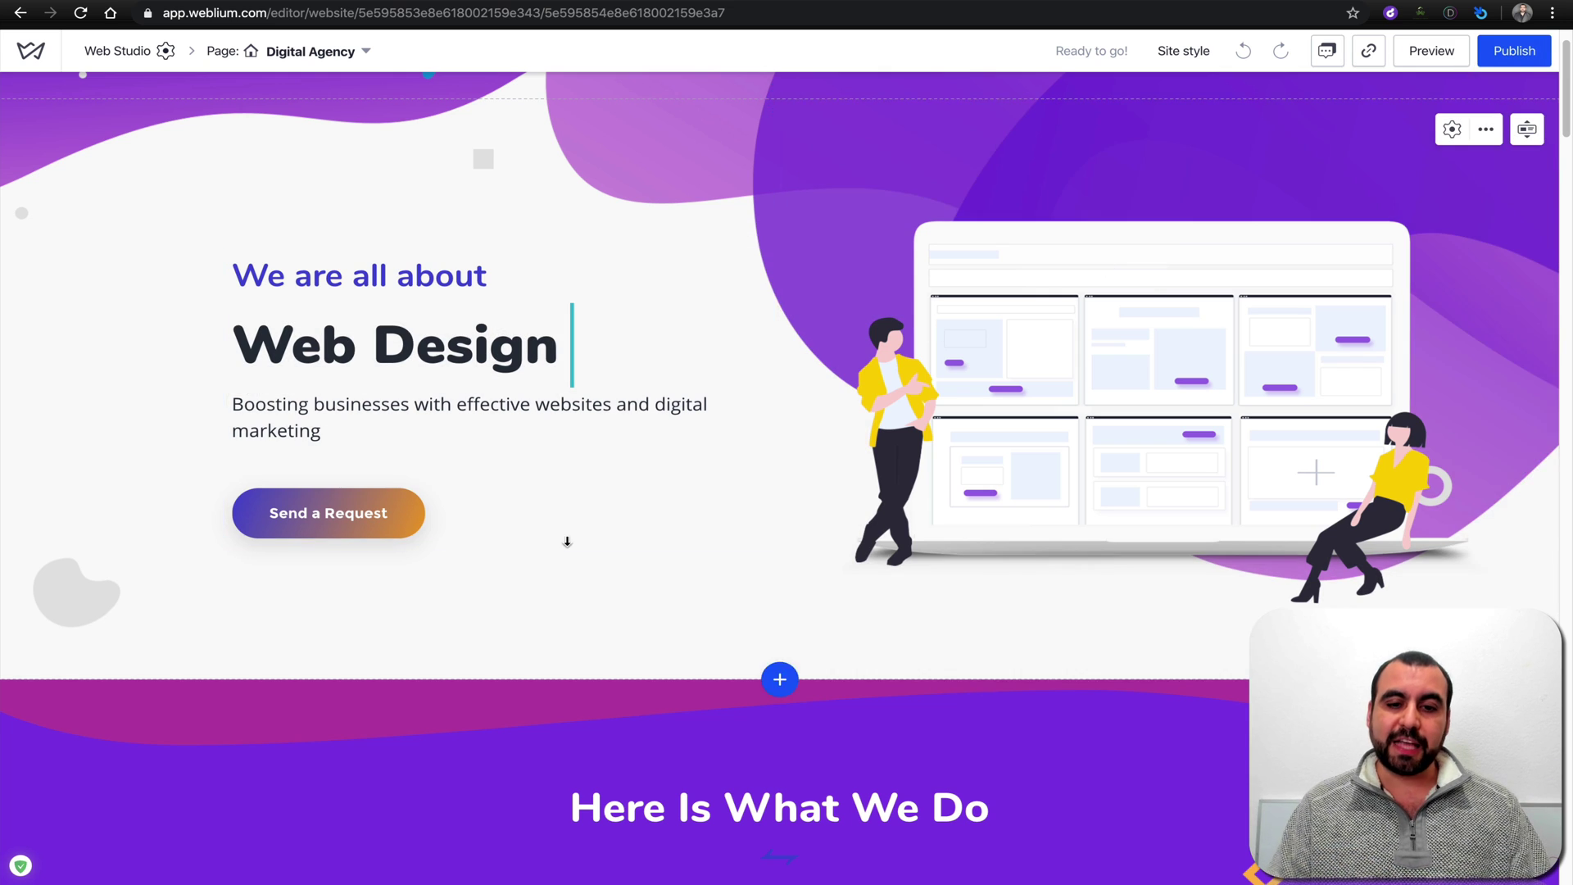
Open the Add element list beneath the hero heading and scroll down through its options.
{"action": "scroll", "coordinate": [565, 538], "scroll_direction": "up", "scroll_amount": 1}
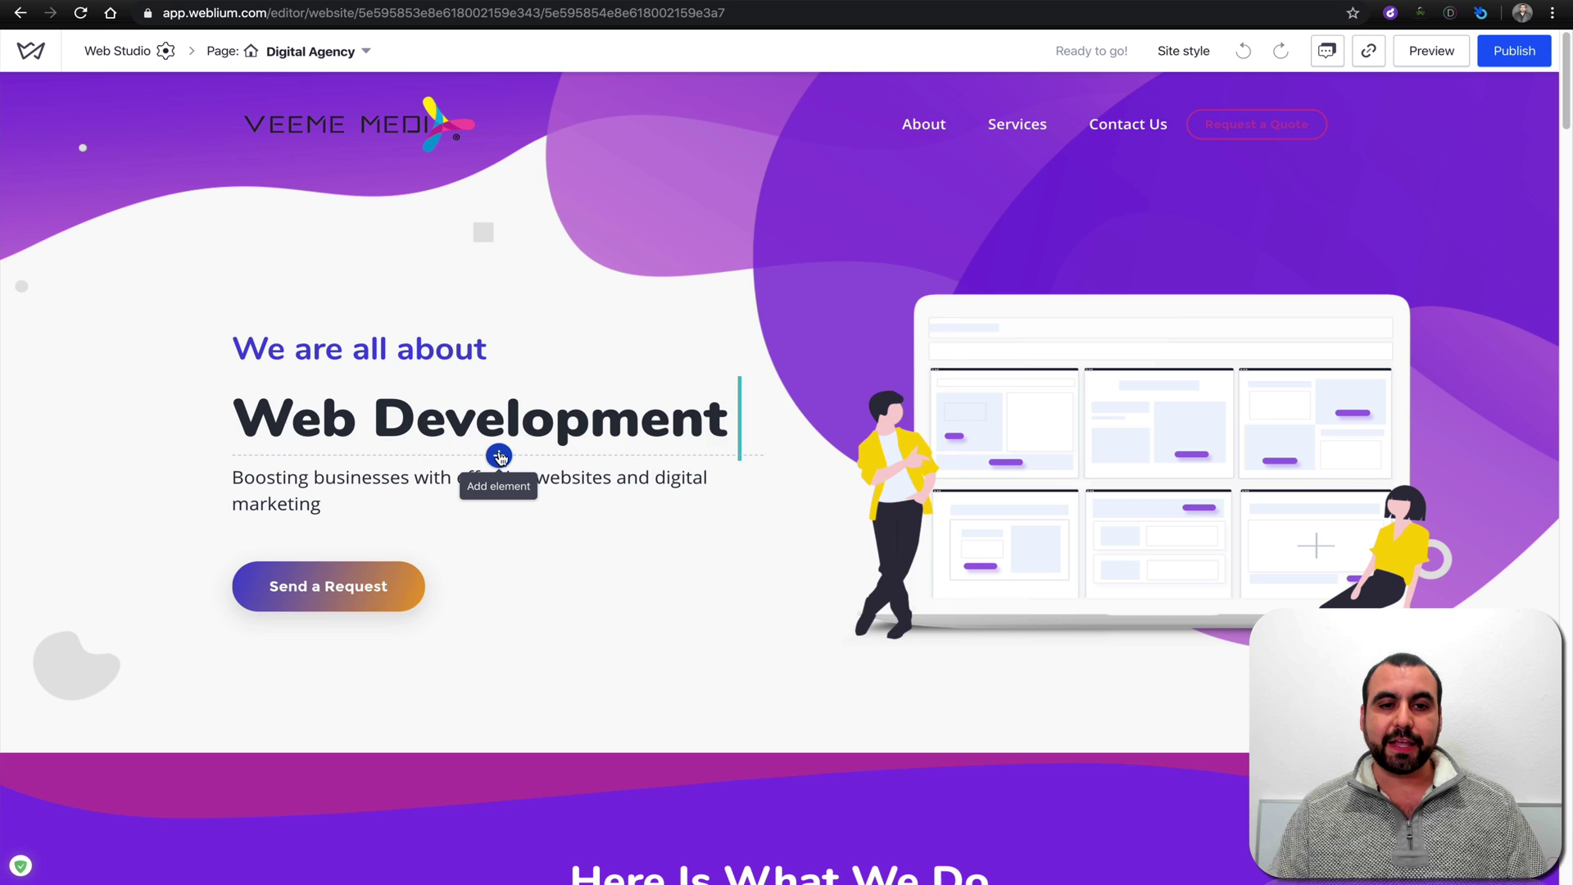
{"action": "left_click", "coordinate": [499, 456]}
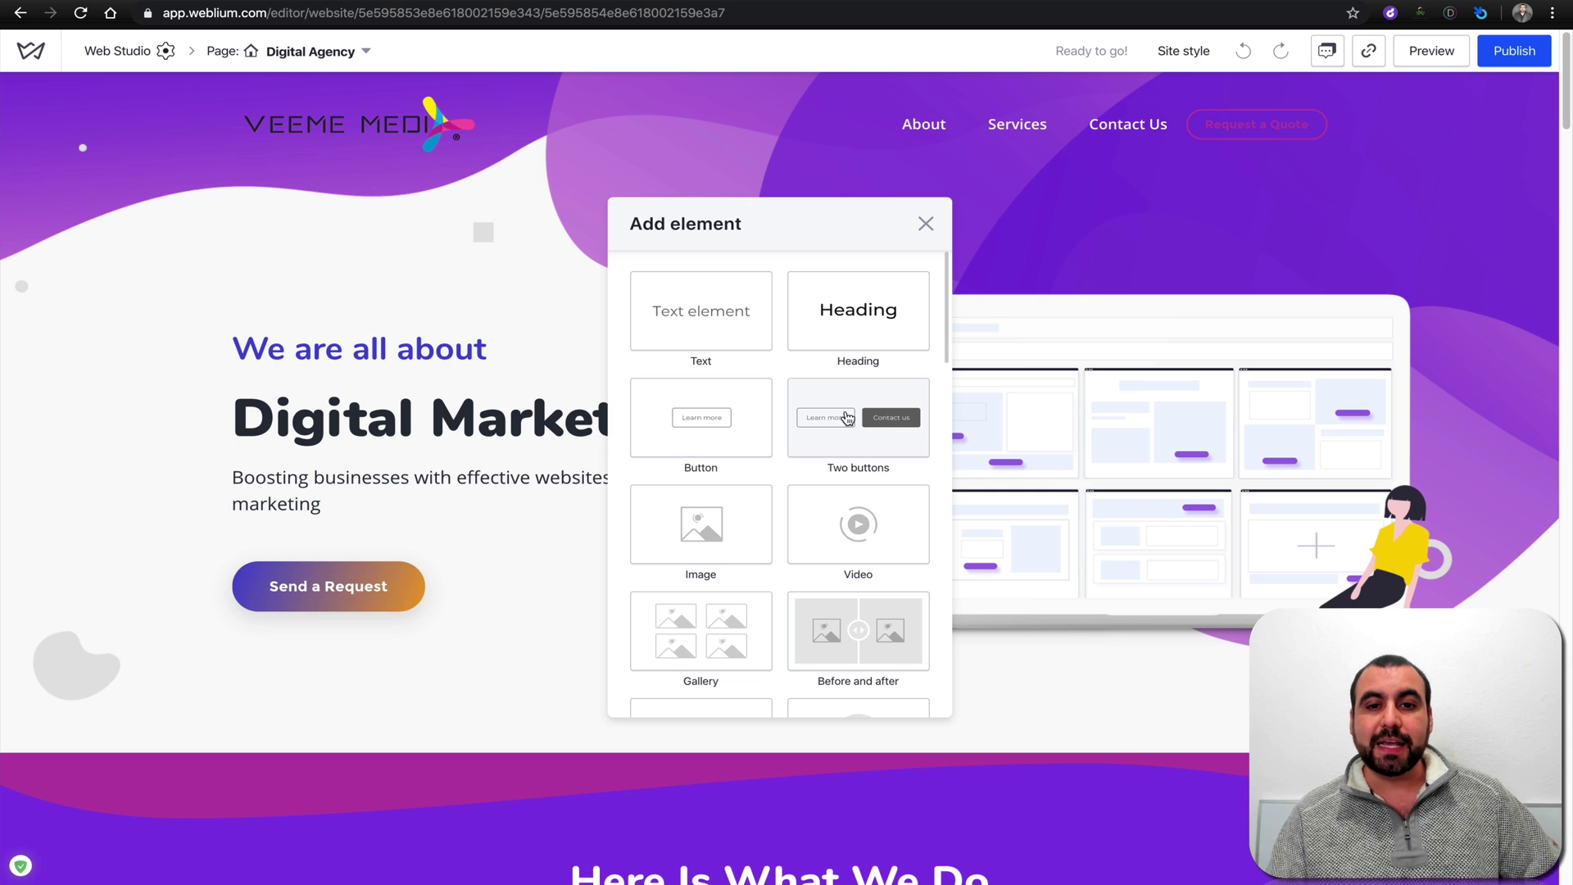
{"action": "scroll", "coordinate": [748, 514], "scroll_direction": "down", "scroll_amount": 1}
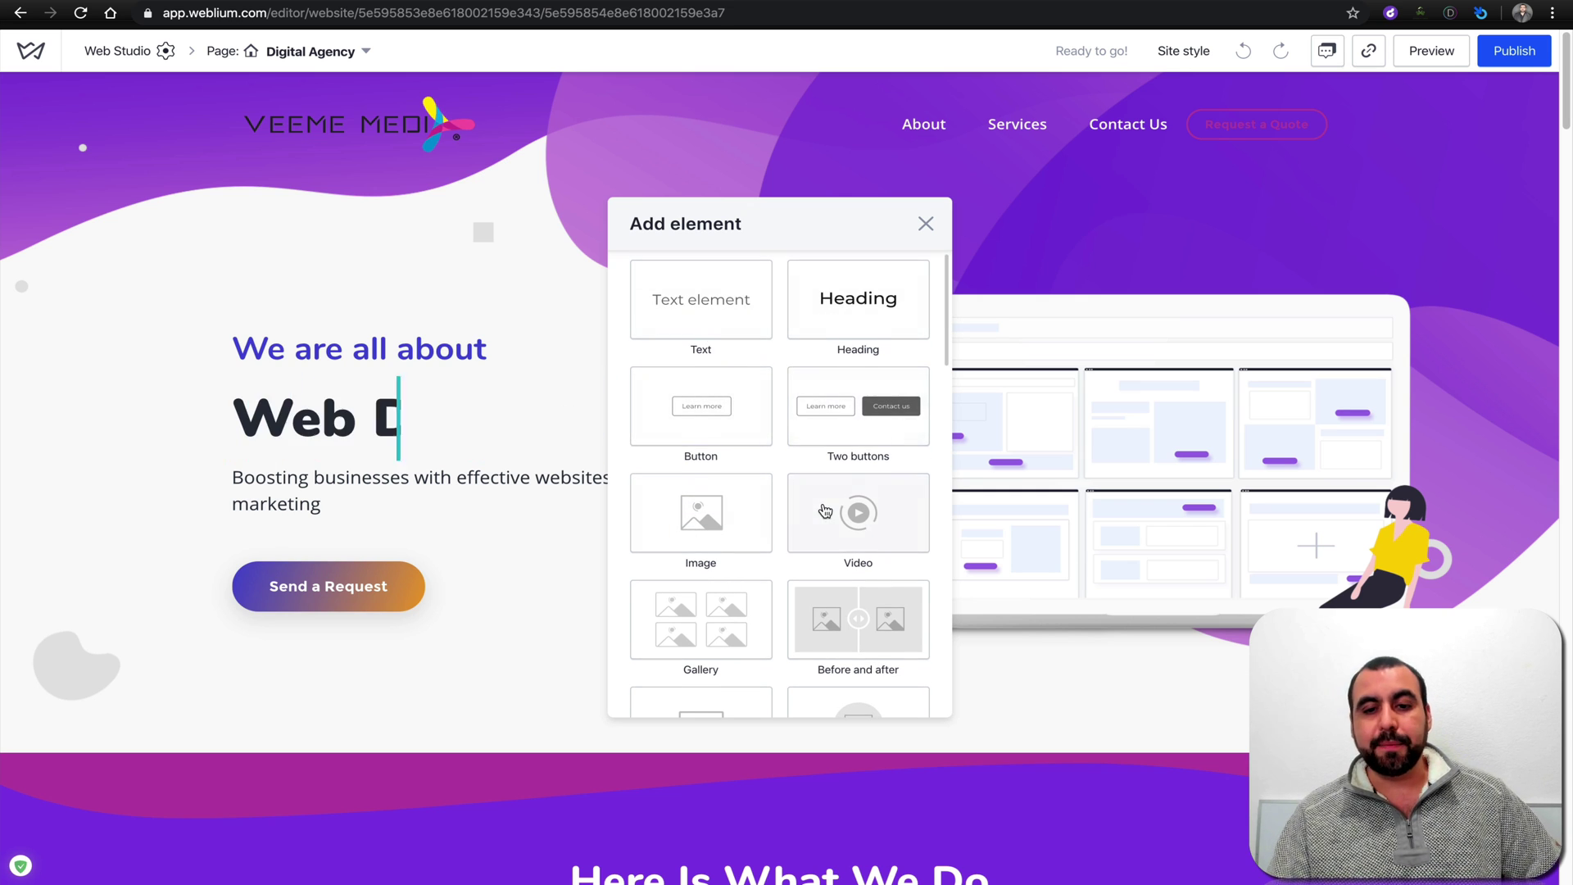
{"action": "scroll", "coordinate": [823, 505], "scroll_direction": "down", "scroll_amount": 5}
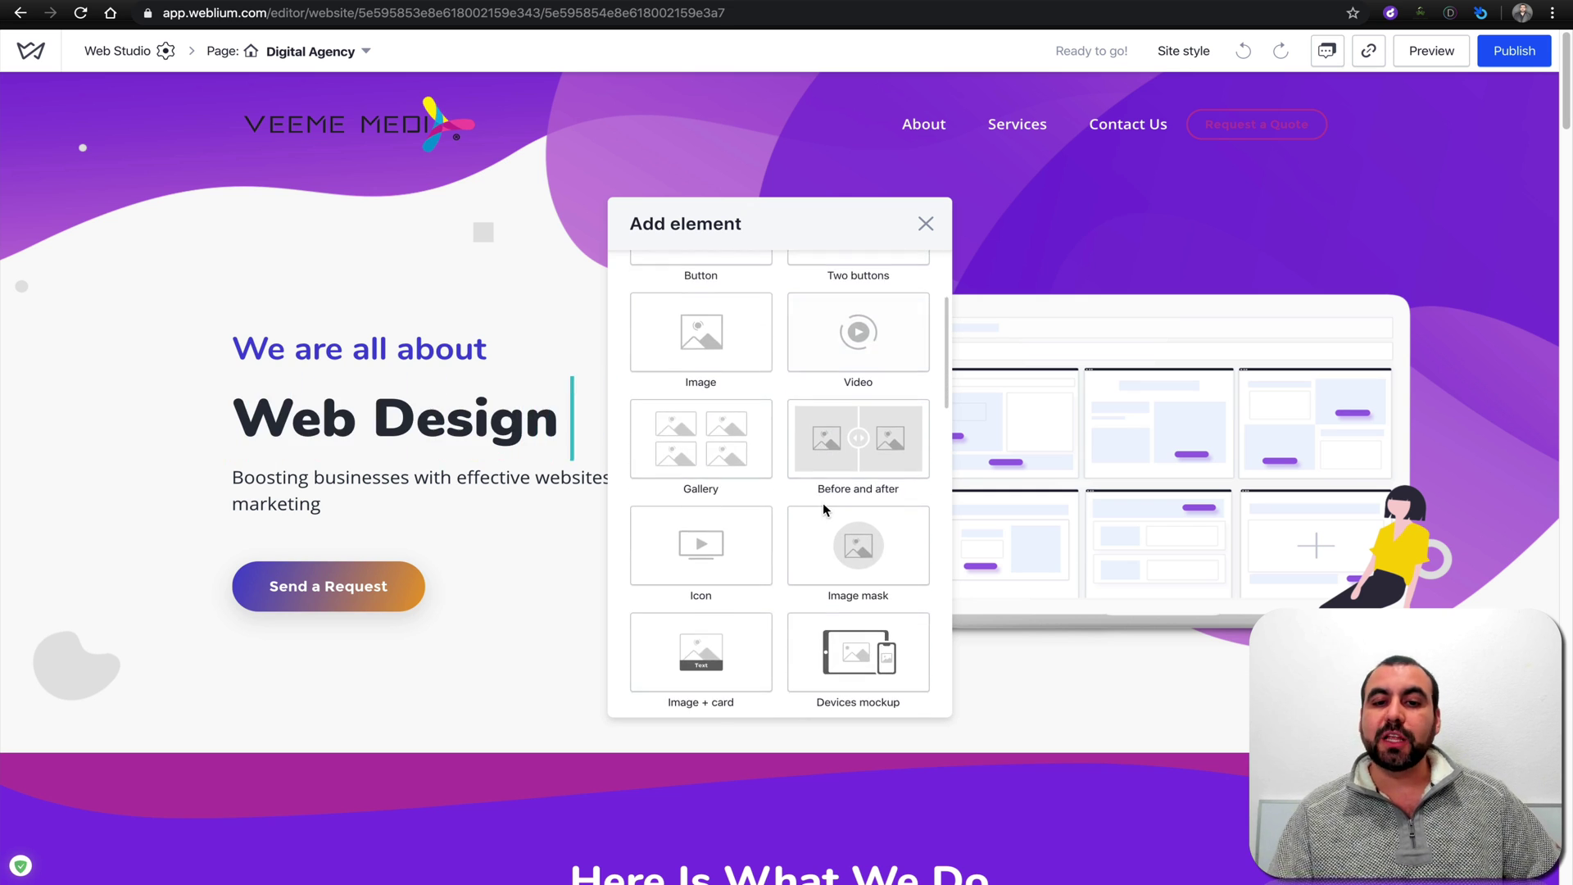
Insert a Before and after element and test its comparison divider.
{"action": "left_click", "coordinate": [868, 449]}
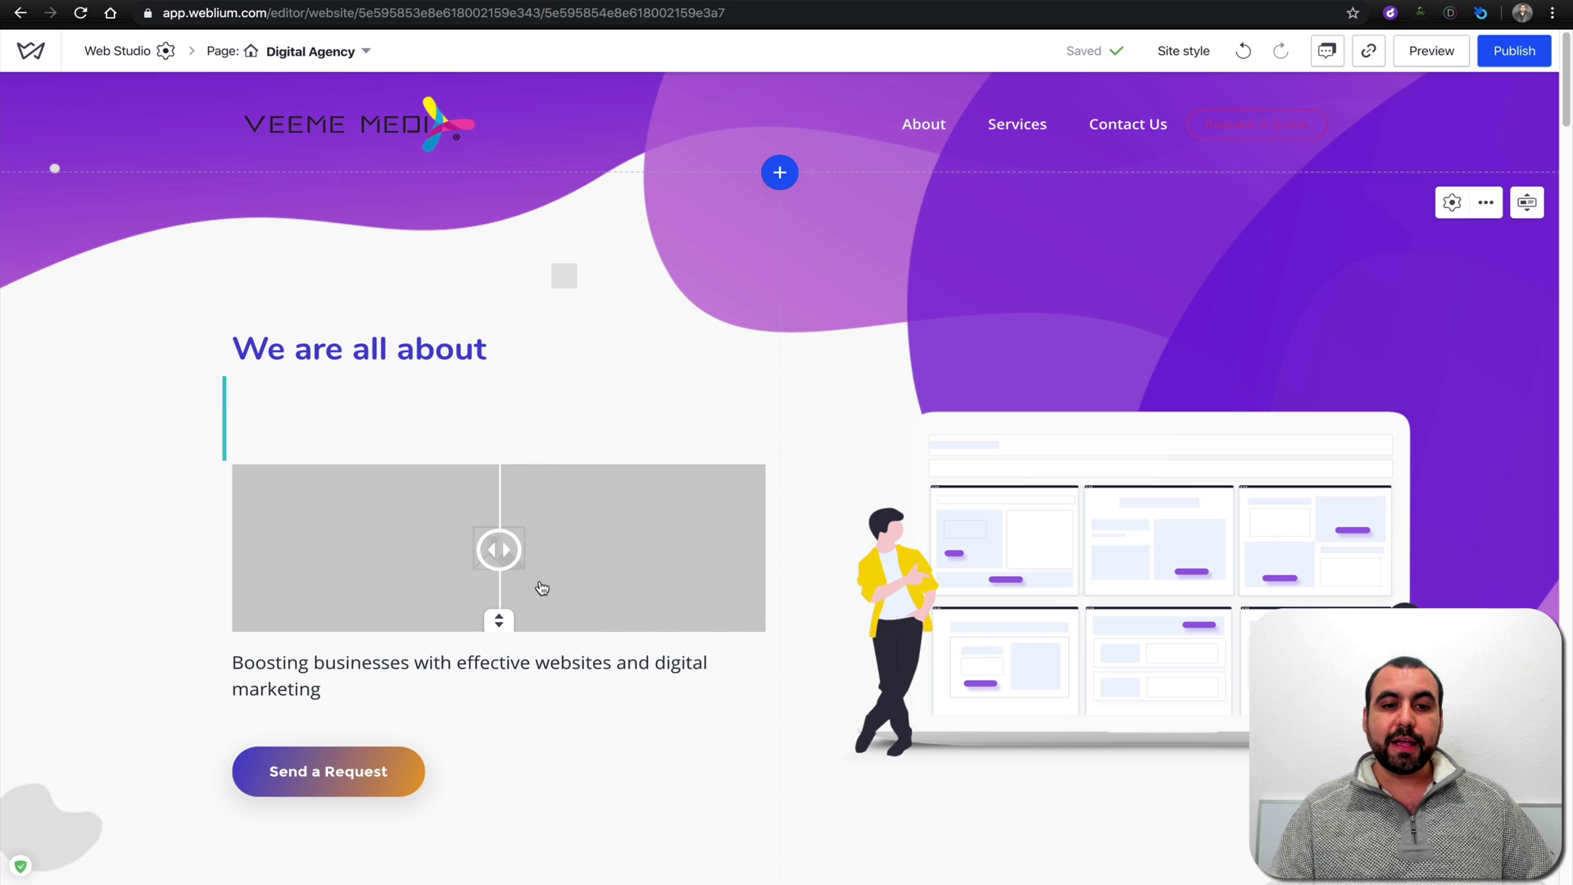
{"action": "left_click_drag", "start_coordinate": [516, 548], "coordinate": [414, 547]}
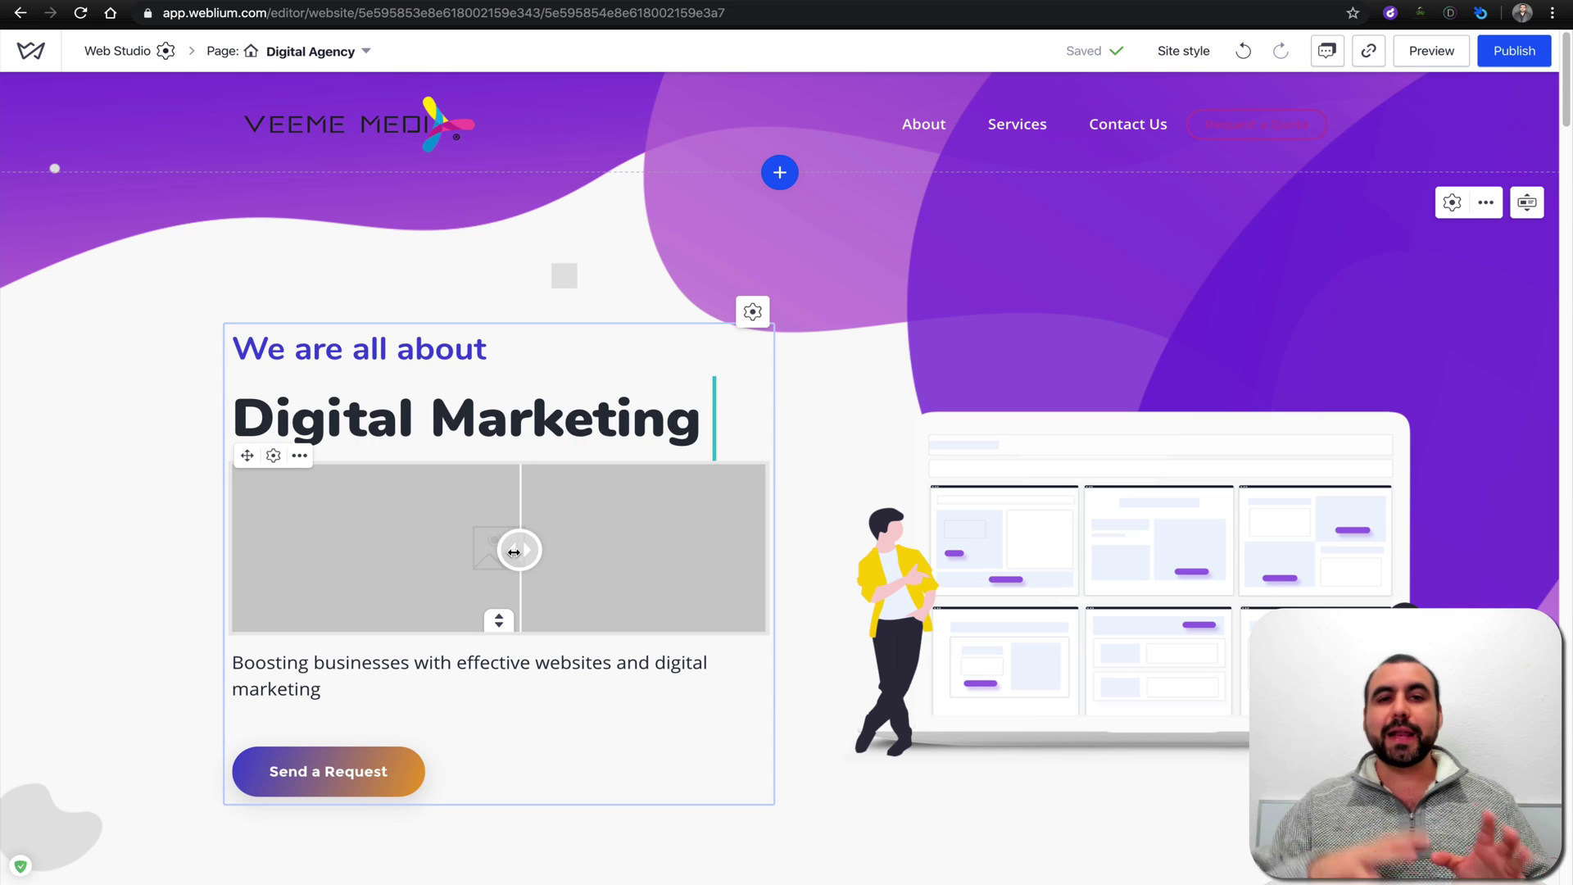
{"action": "left_click_drag", "start_coordinate": [513, 552], "coordinate": [372, 555]}
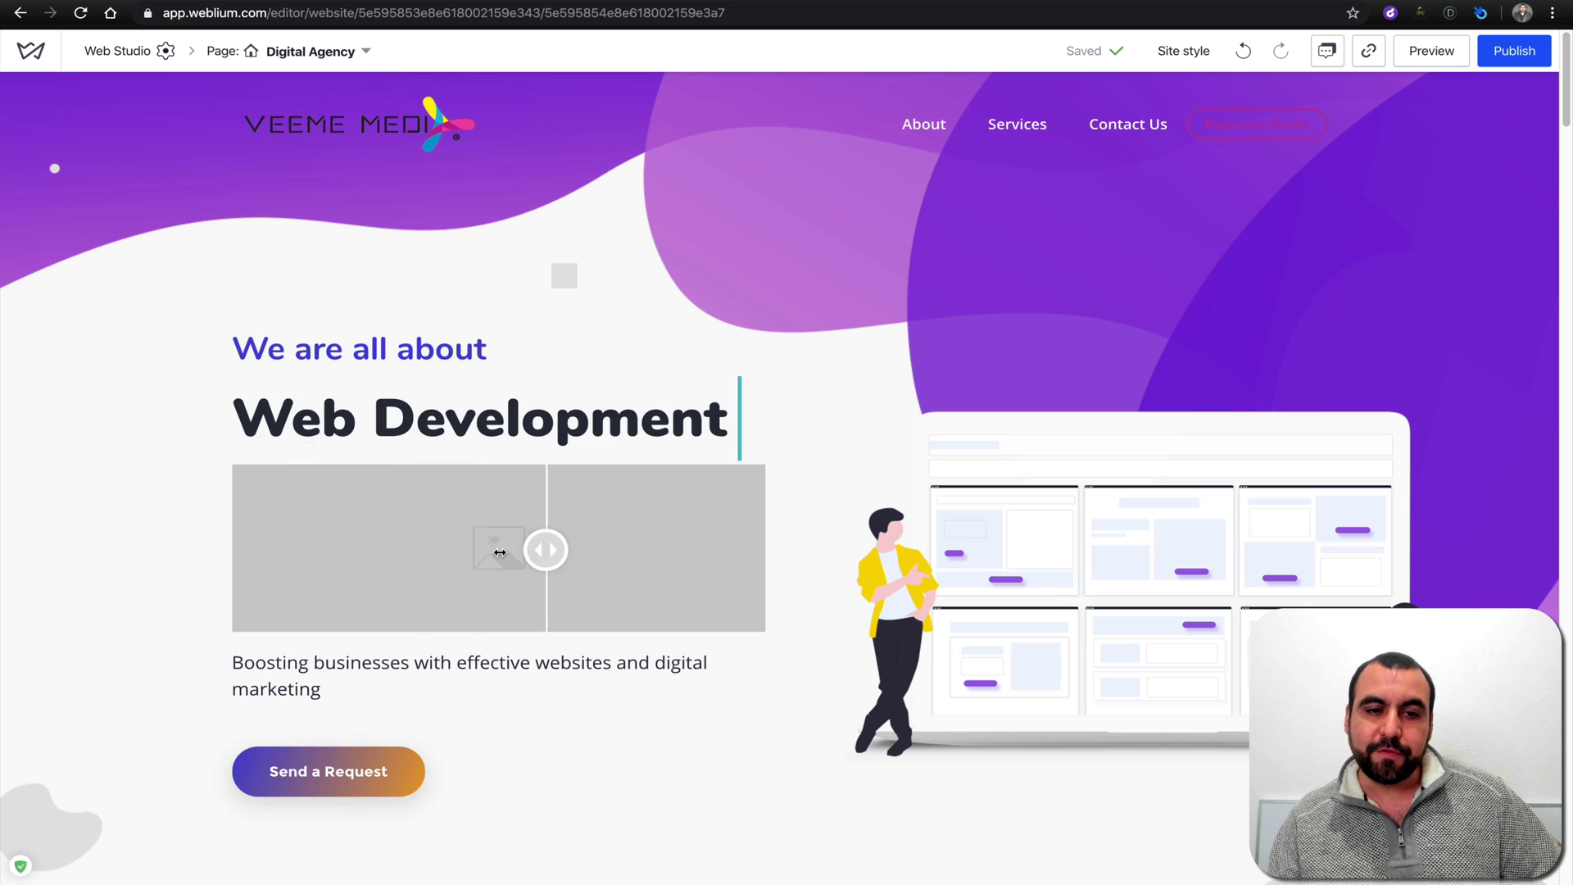
{"action": "left_click_drag", "start_coordinate": [479, 553], "coordinate": [485, 550]}
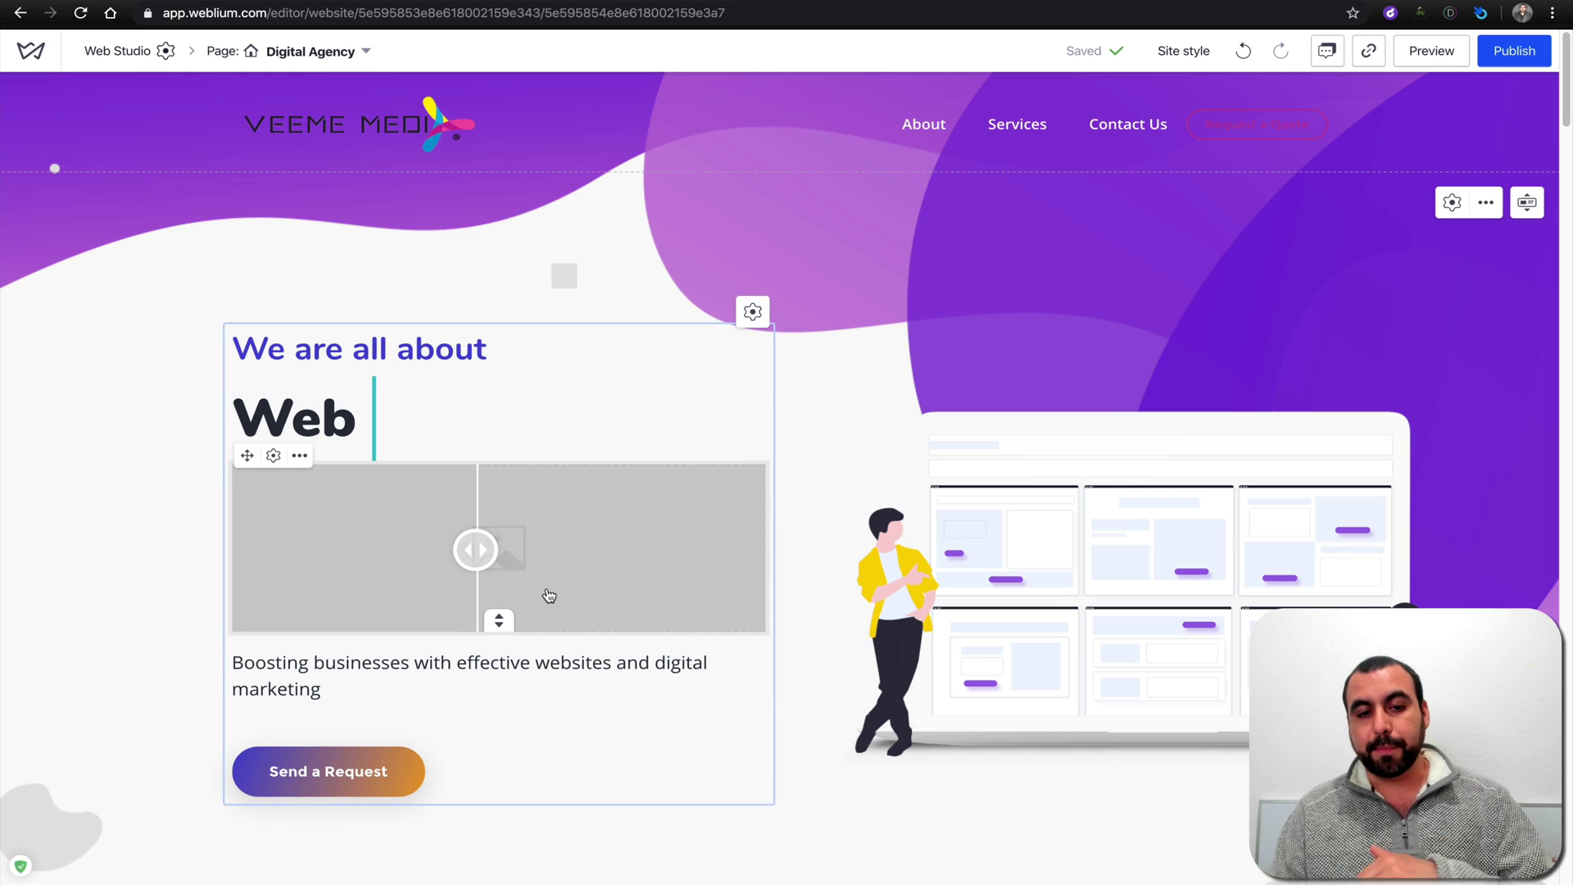
Replace one comparison image with the free motorcycle stock photo.
{"action": "left_click", "coordinate": [622, 590]}
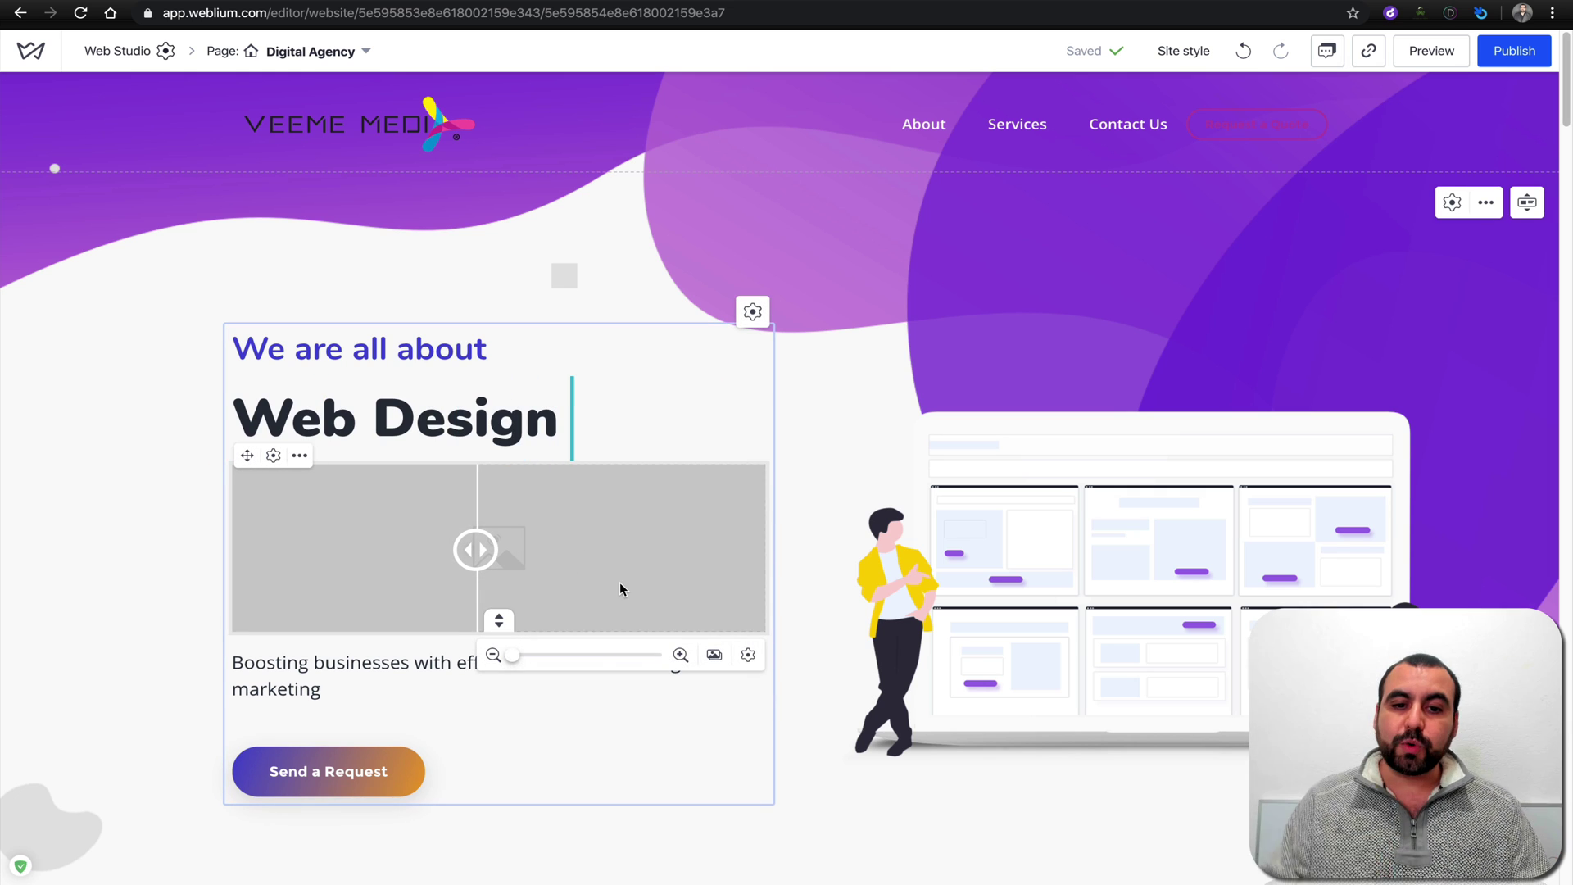
{"action": "left_click", "coordinate": [717, 653]}
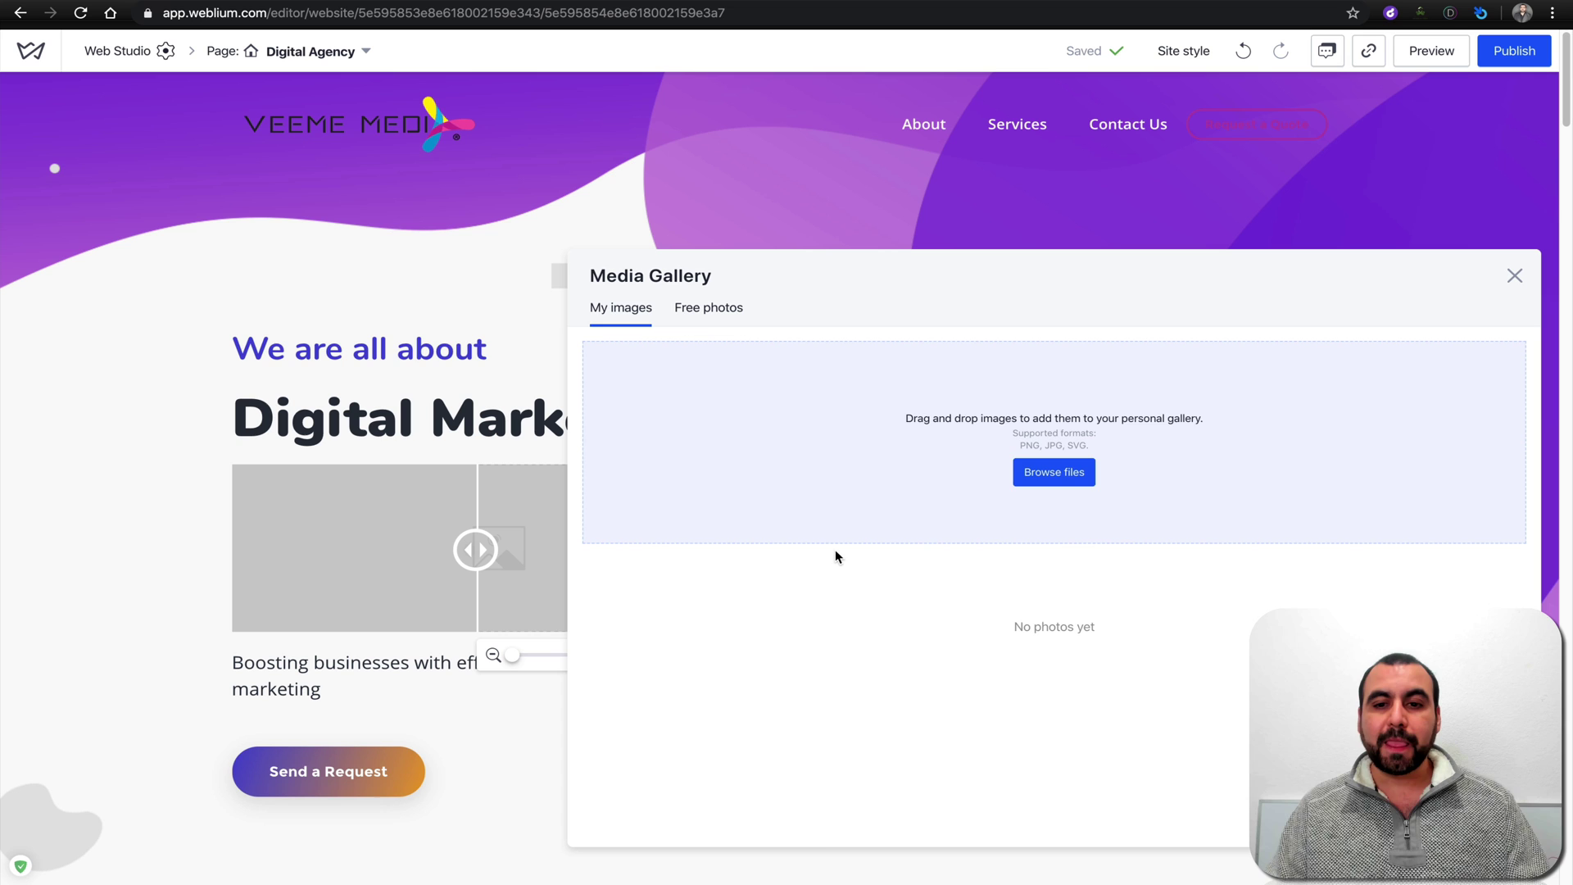
{"action": "left_click", "coordinate": [718, 313]}
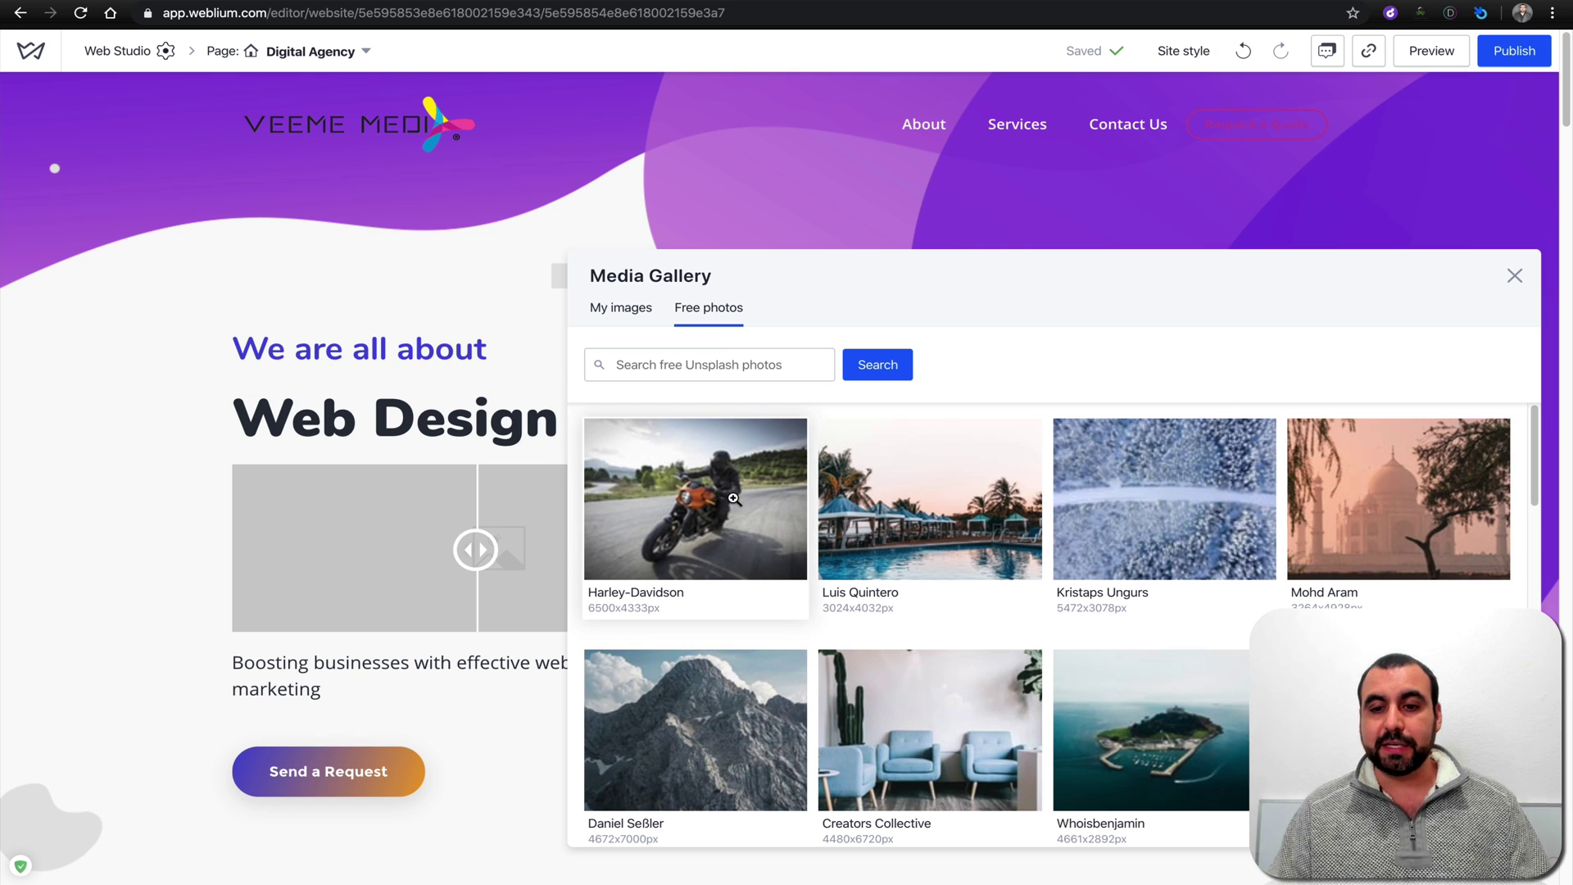
{"action": "left_click", "coordinate": [743, 438]}
{"action": "left_click", "coordinate": [1070, 798]}
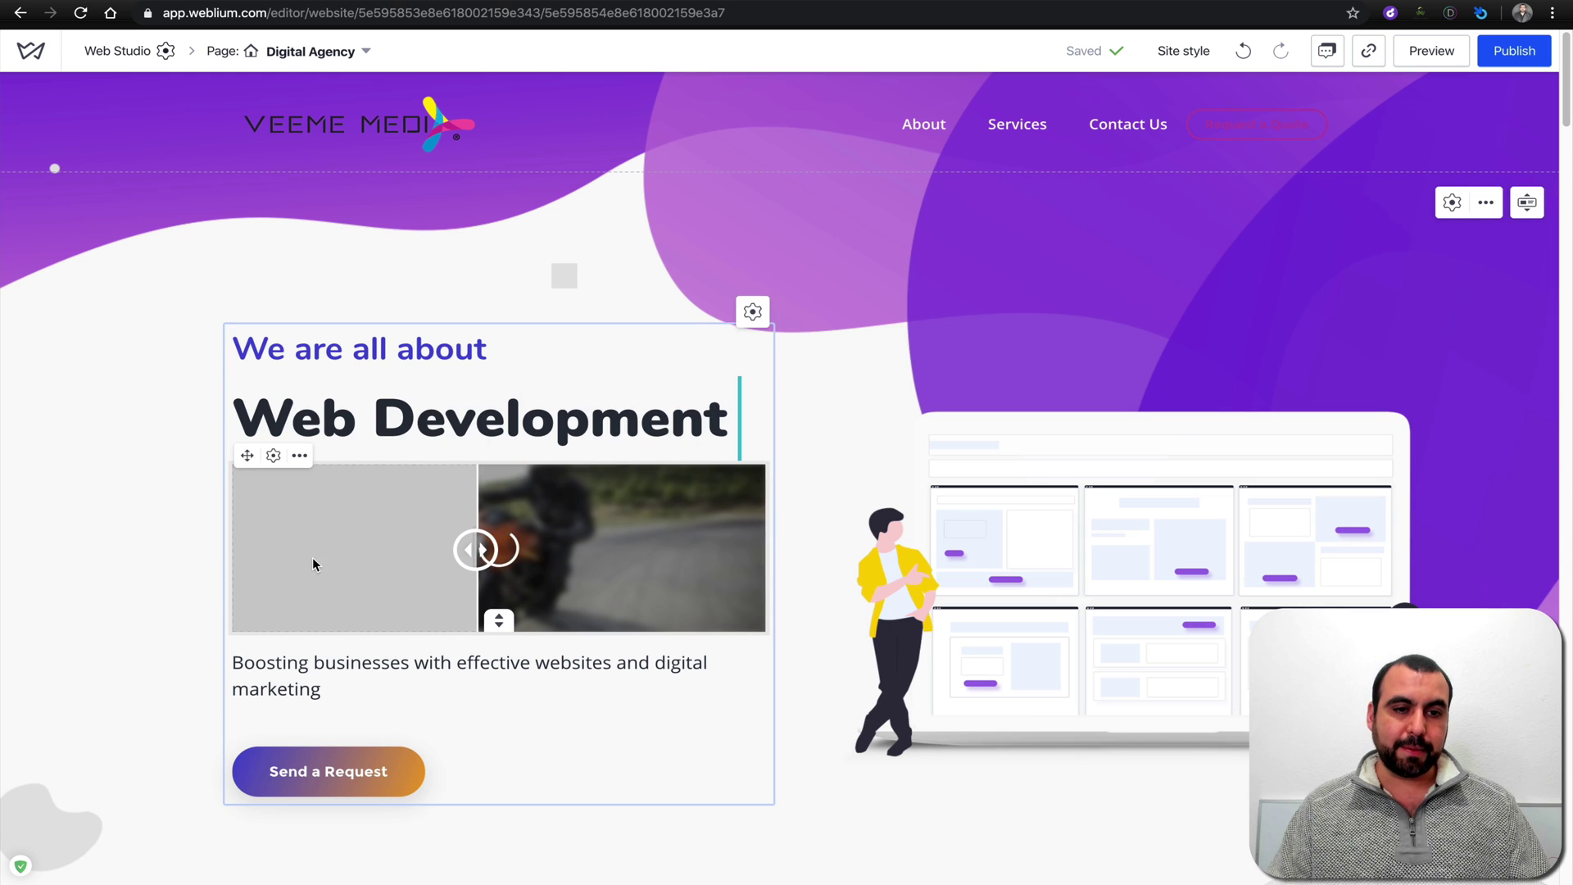
Replace the other side with the free blue car stock photo and close the gallery.
{"action": "left_click", "coordinate": [312, 564]}
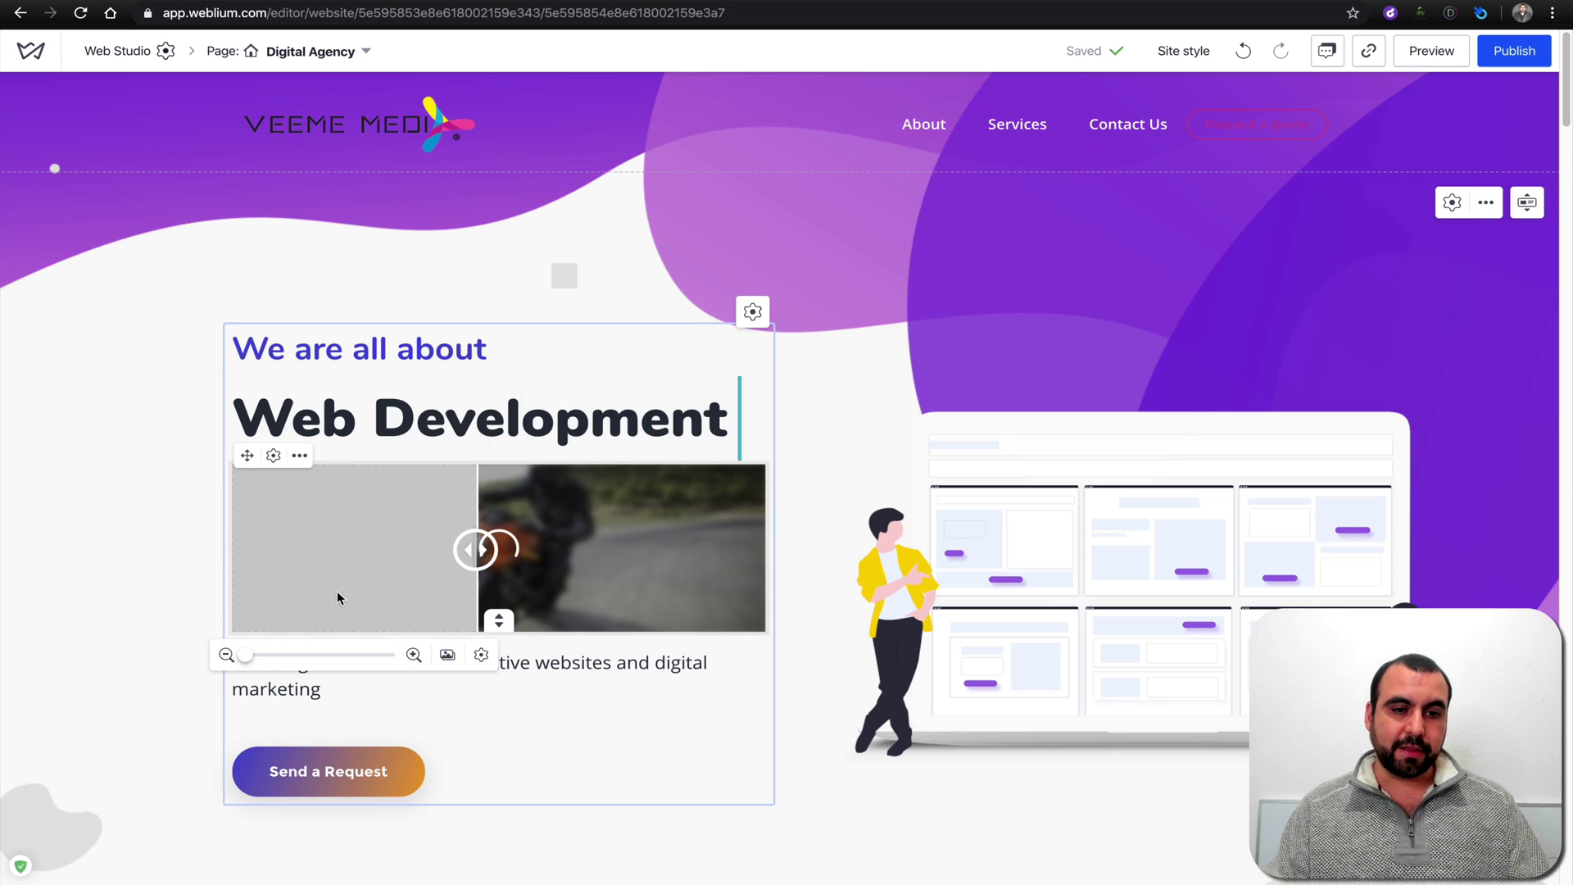
{"action": "left_click", "coordinate": [447, 655]}
{"action": "left_click", "coordinate": [733, 307]}
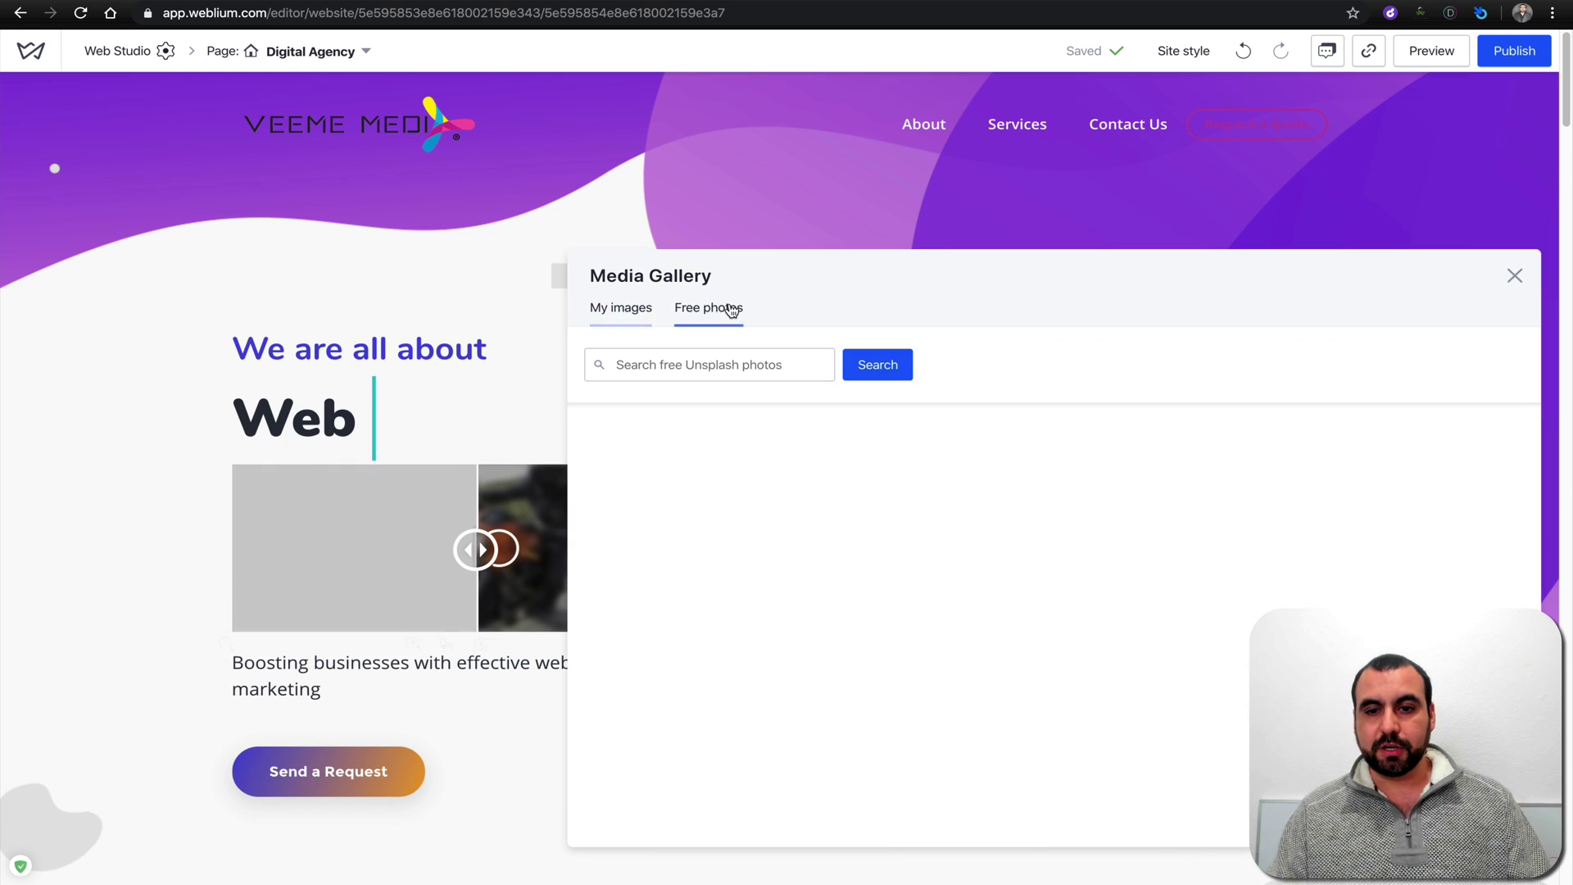
{"action": "scroll", "coordinate": [932, 578], "scroll_direction": "down", "scroll_amount": 3}
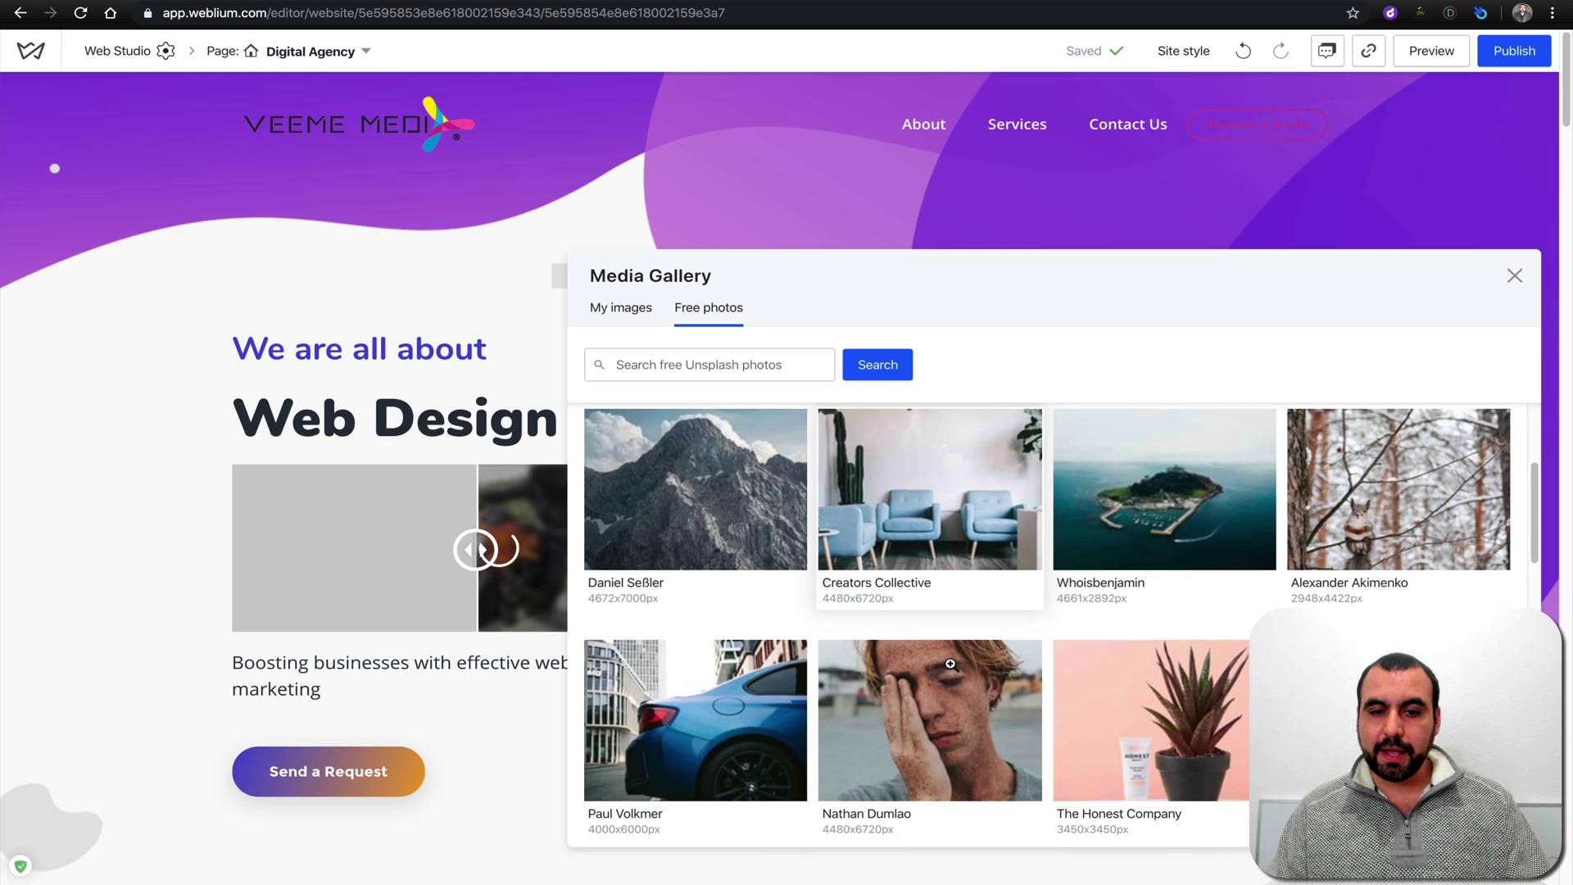
{"action": "left_click", "coordinate": [932, 598]}
{"action": "left_click", "coordinate": [1065, 794]}
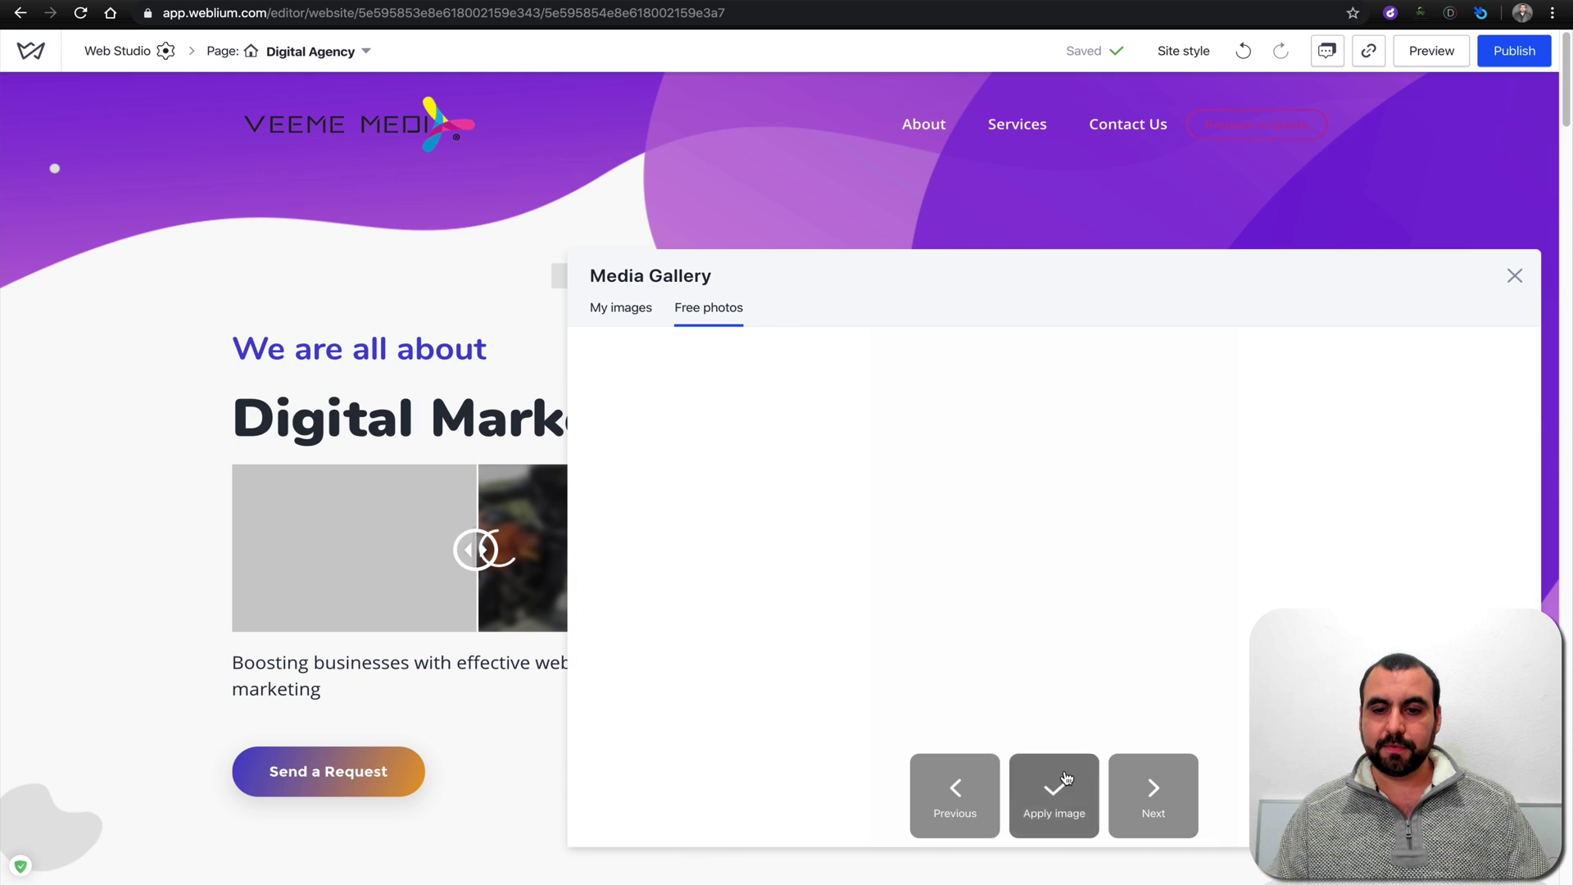
{"action": "left_click", "coordinate": [1515, 274]}
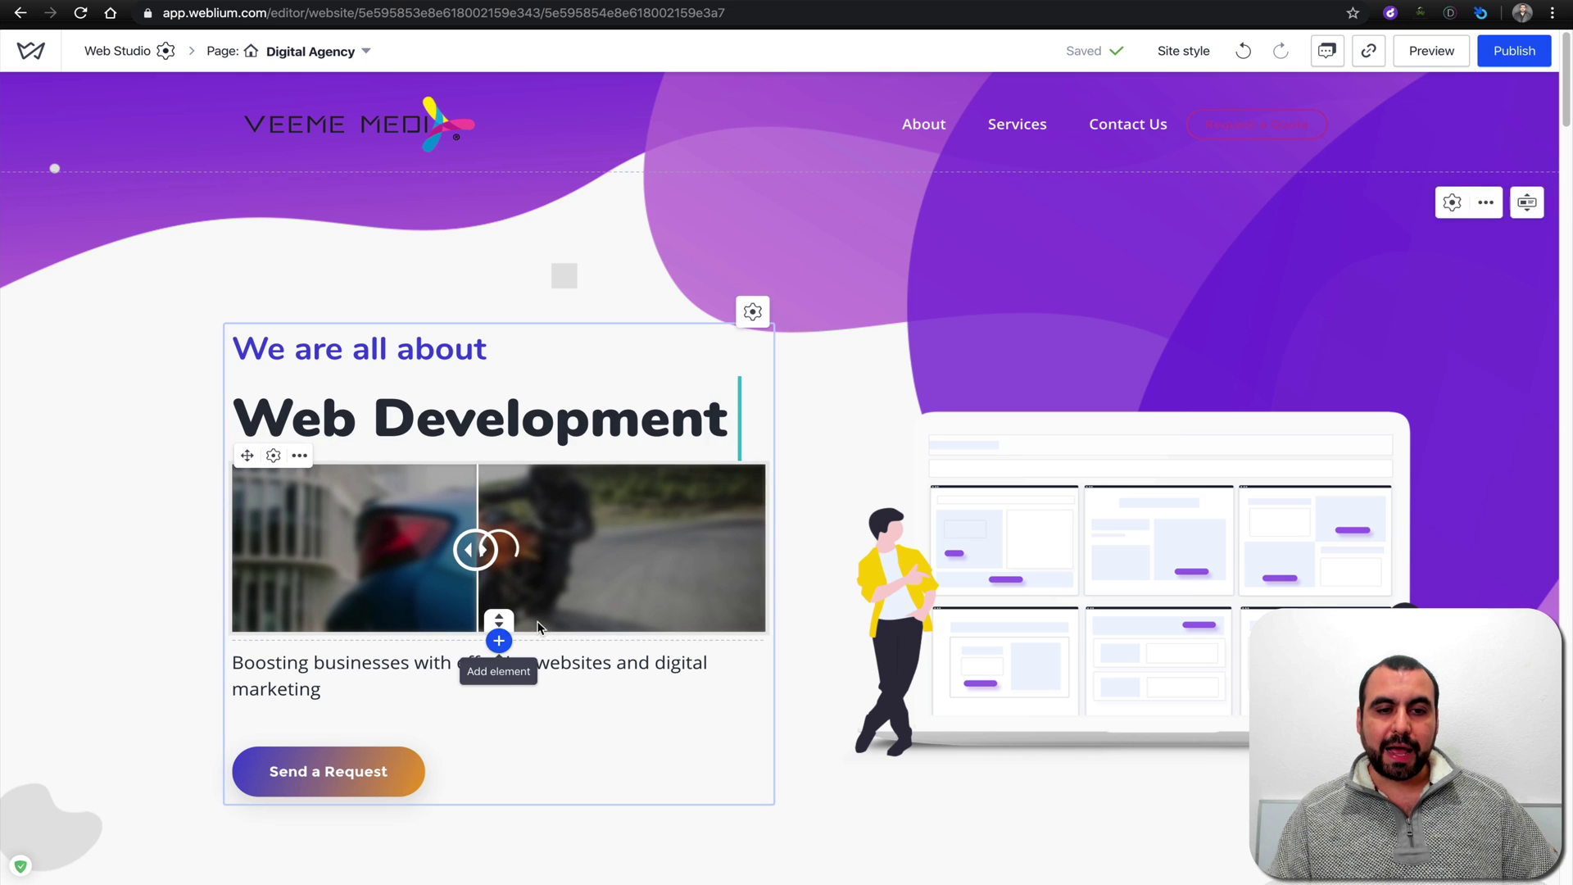
Drag the before-and-after element's bottom handle down to enlarge its height.
{"action": "left_click_drag", "start_coordinate": [499, 620], "coordinate": [496, 764]}
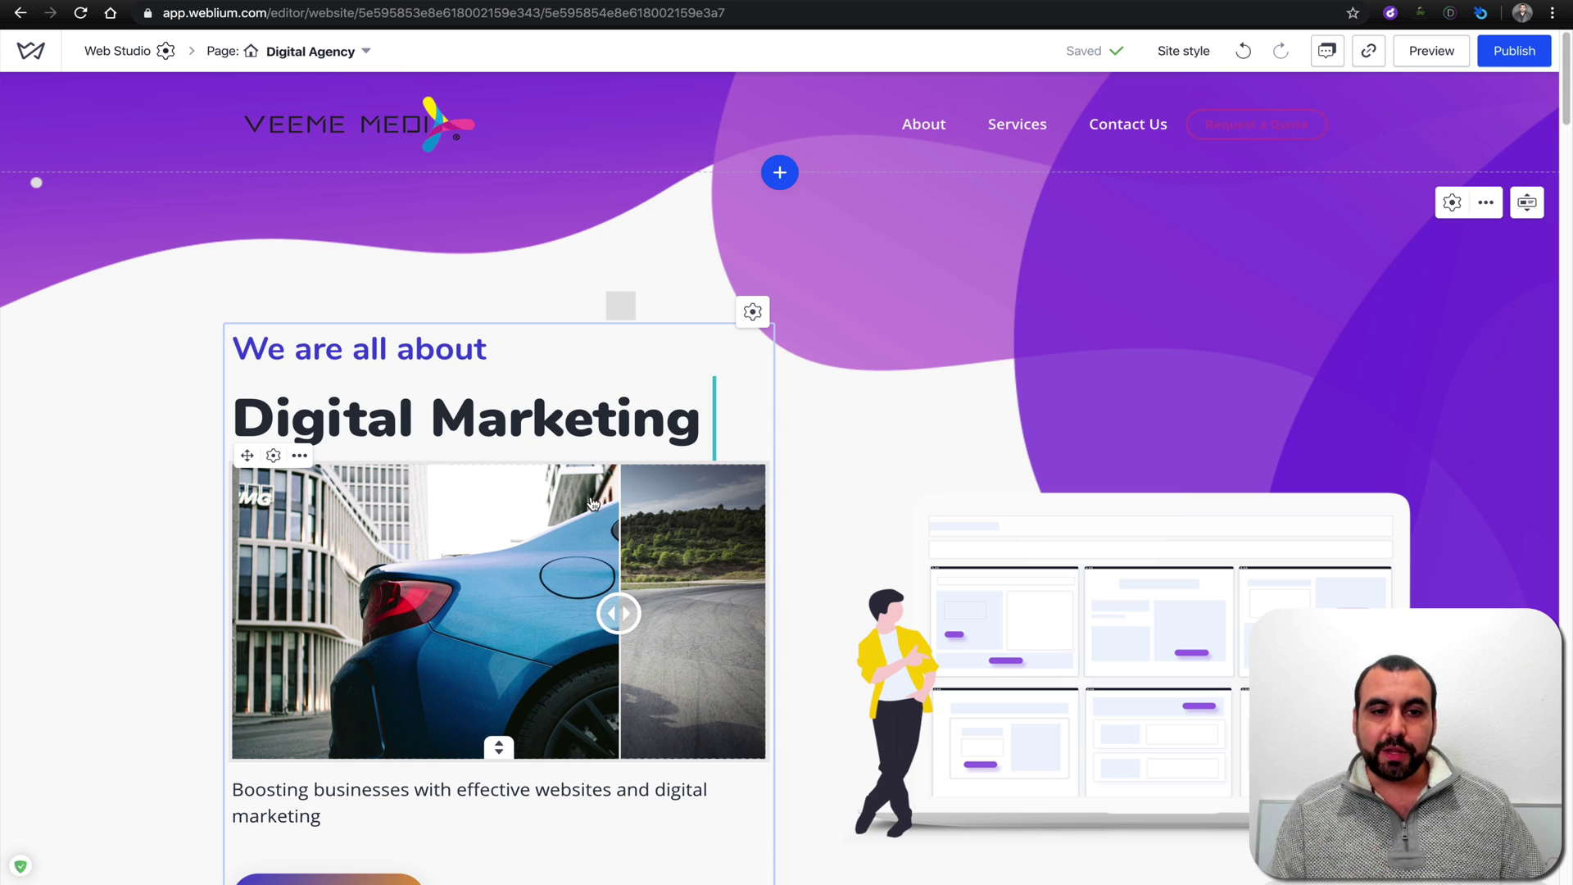
Delete the image-comparison element and insert a Devices mockup under the heading.
{"action": "left_click", "coordinate": [300, 457]}
{"action": "left_click", "coordinate": [230, 521]}
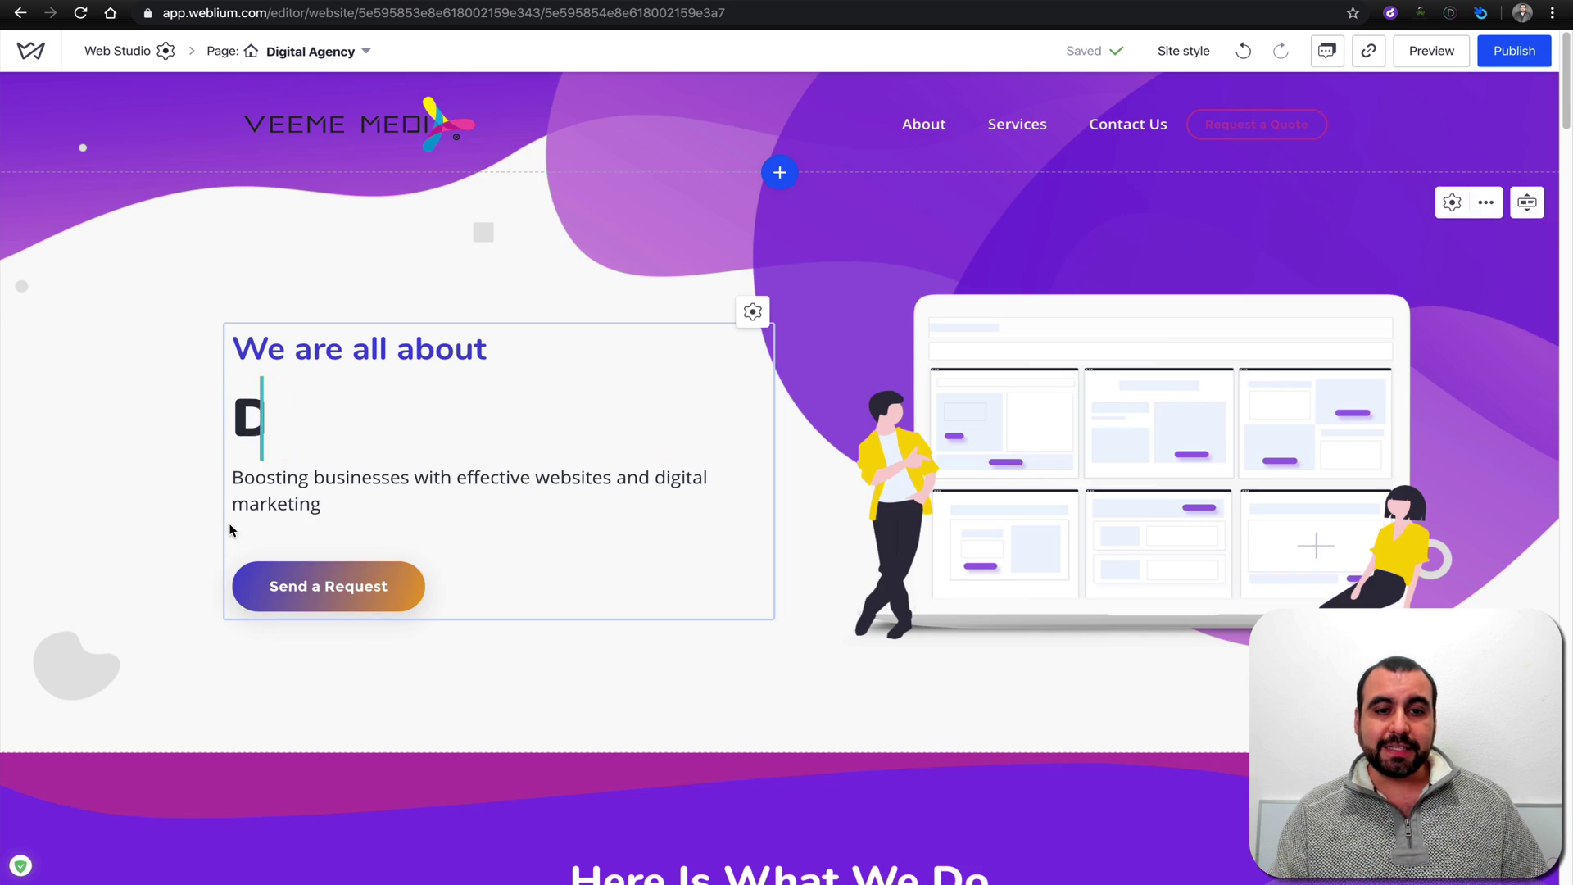
{"action": "left_click", "coordinate": [499, 455]}
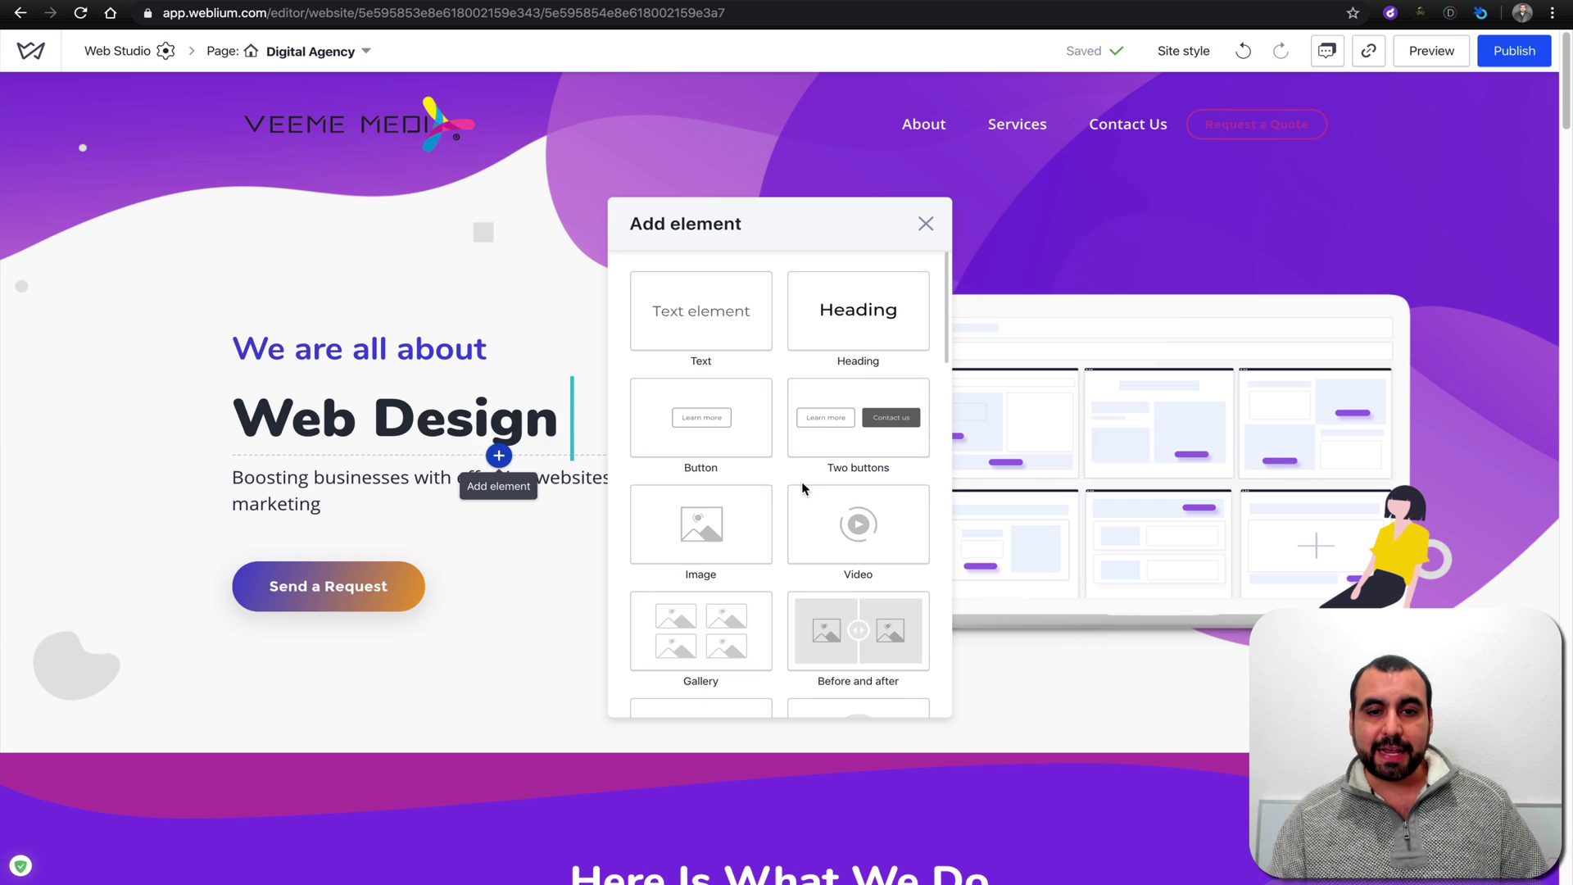
{"action": "scroll", "coordinate": [850, 534], "scroll_direction": "down", "scroll_amount": 5}
{"action": "scroll", "coordinate": [856, 369], "scroll_direction": "down", "scroll_amount": 1}
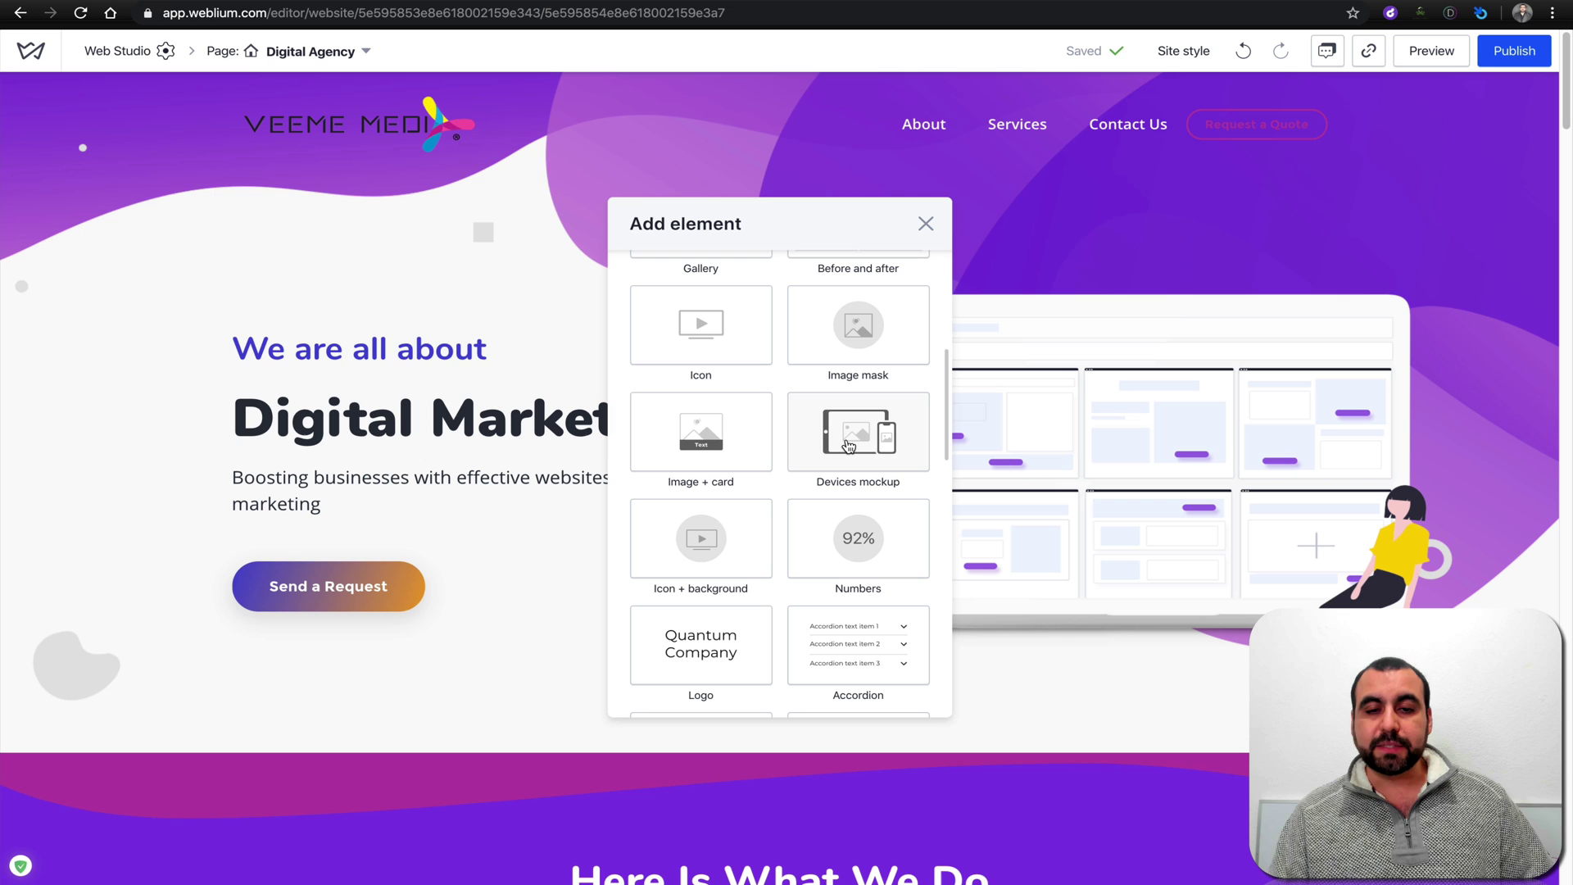
{"action": "left_click", "coordinate": [849, 445]}
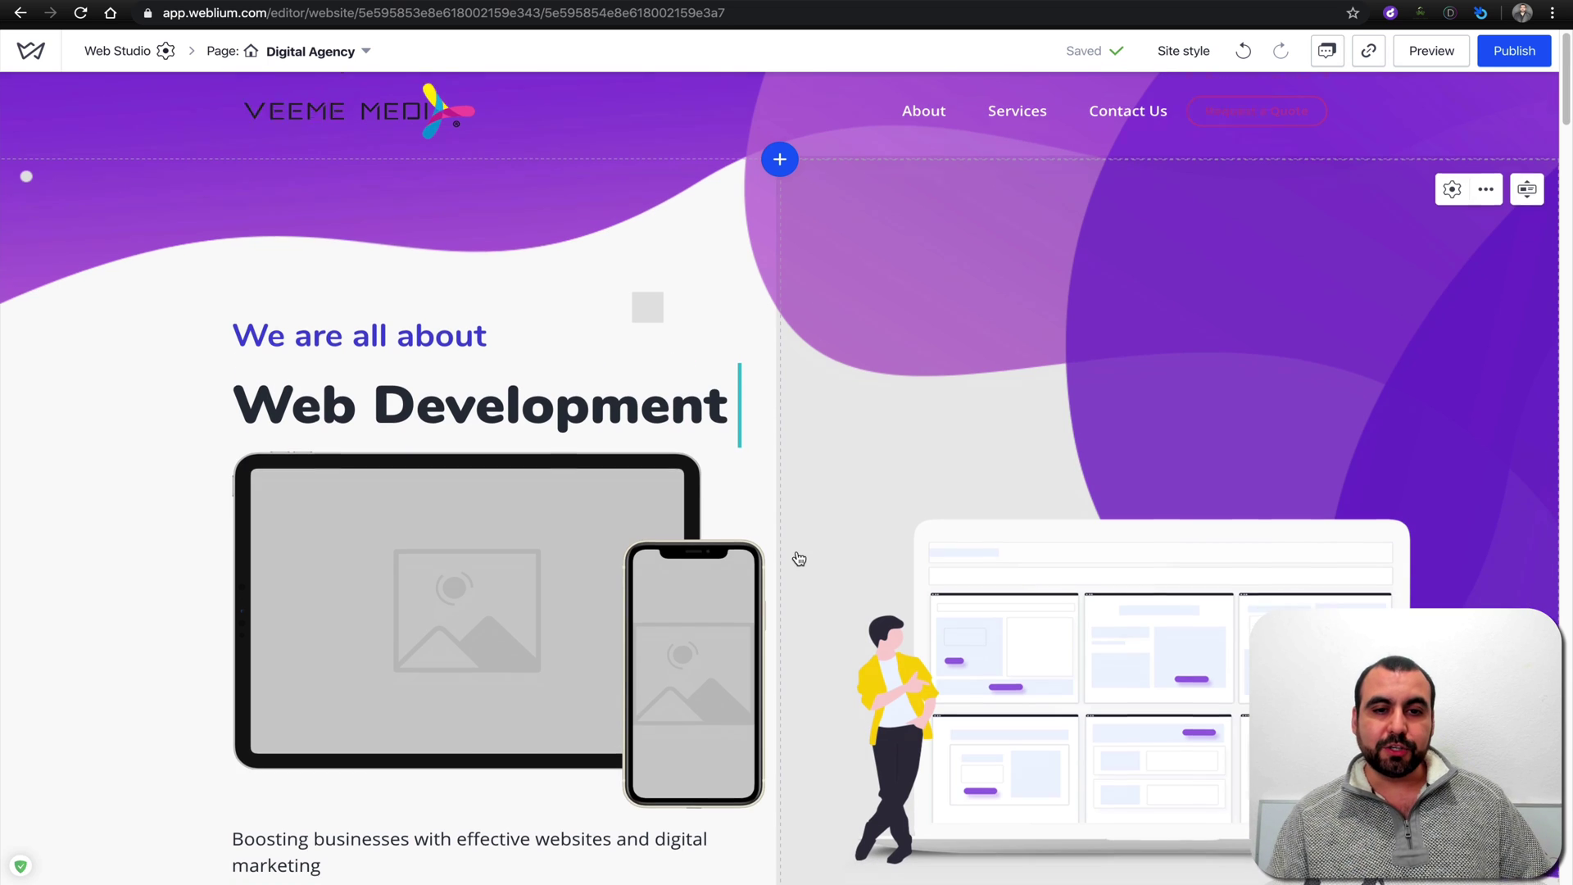
{"action": "scroll", "coordinate": [797, 554], "scroll_direction": "down", "scroll_amount": 3}
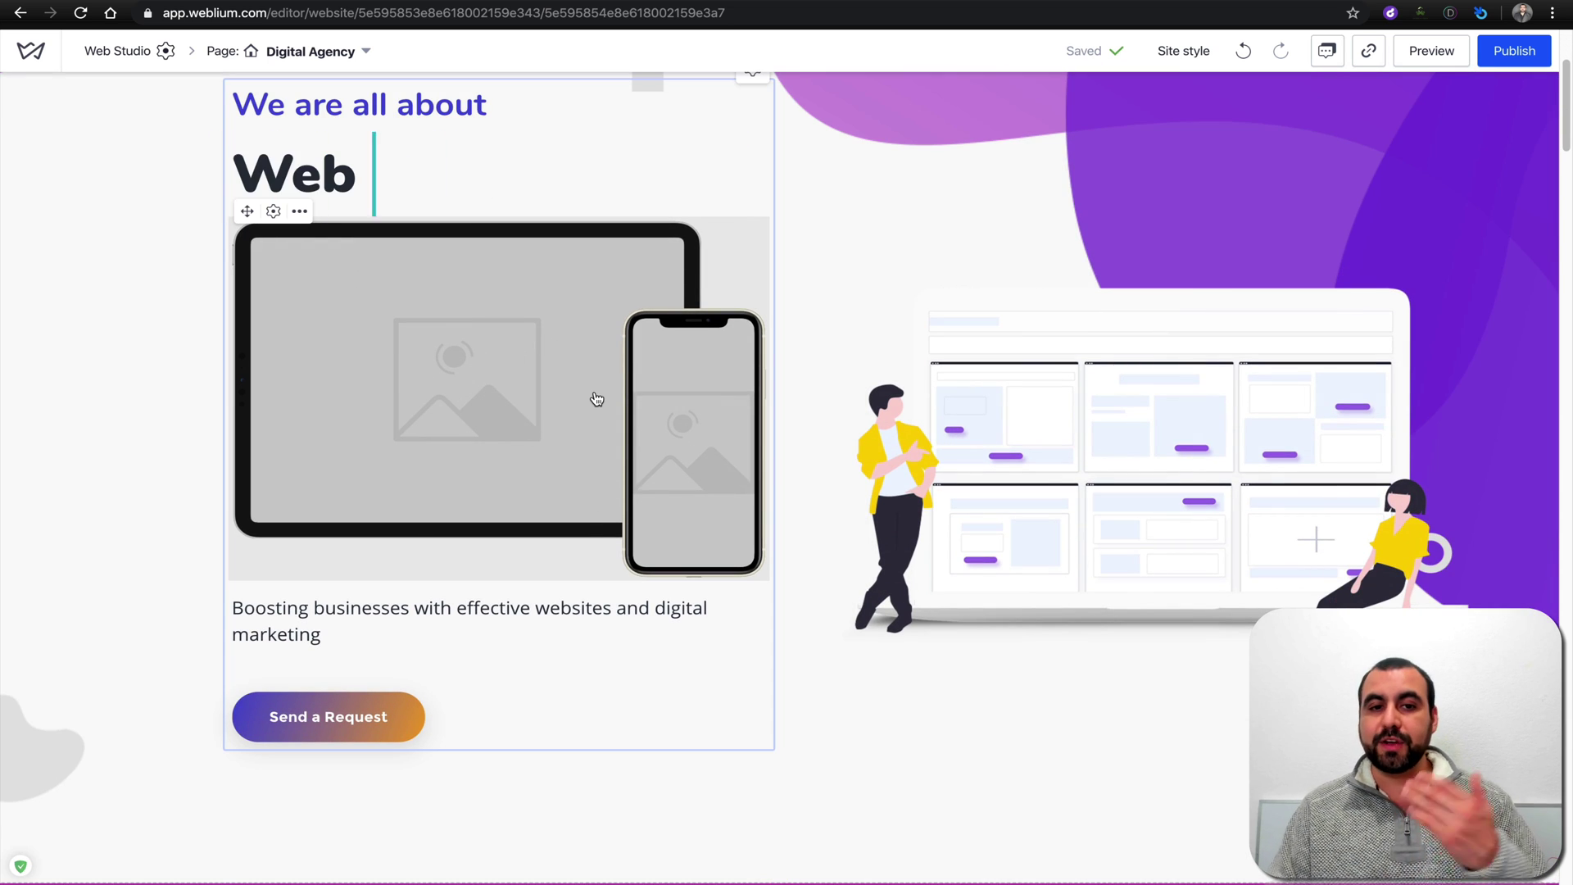
Delete the Devices mockup, then browse the Add element list and close it unused.
{"action": "left_click", "coordinate": [299, 210]}
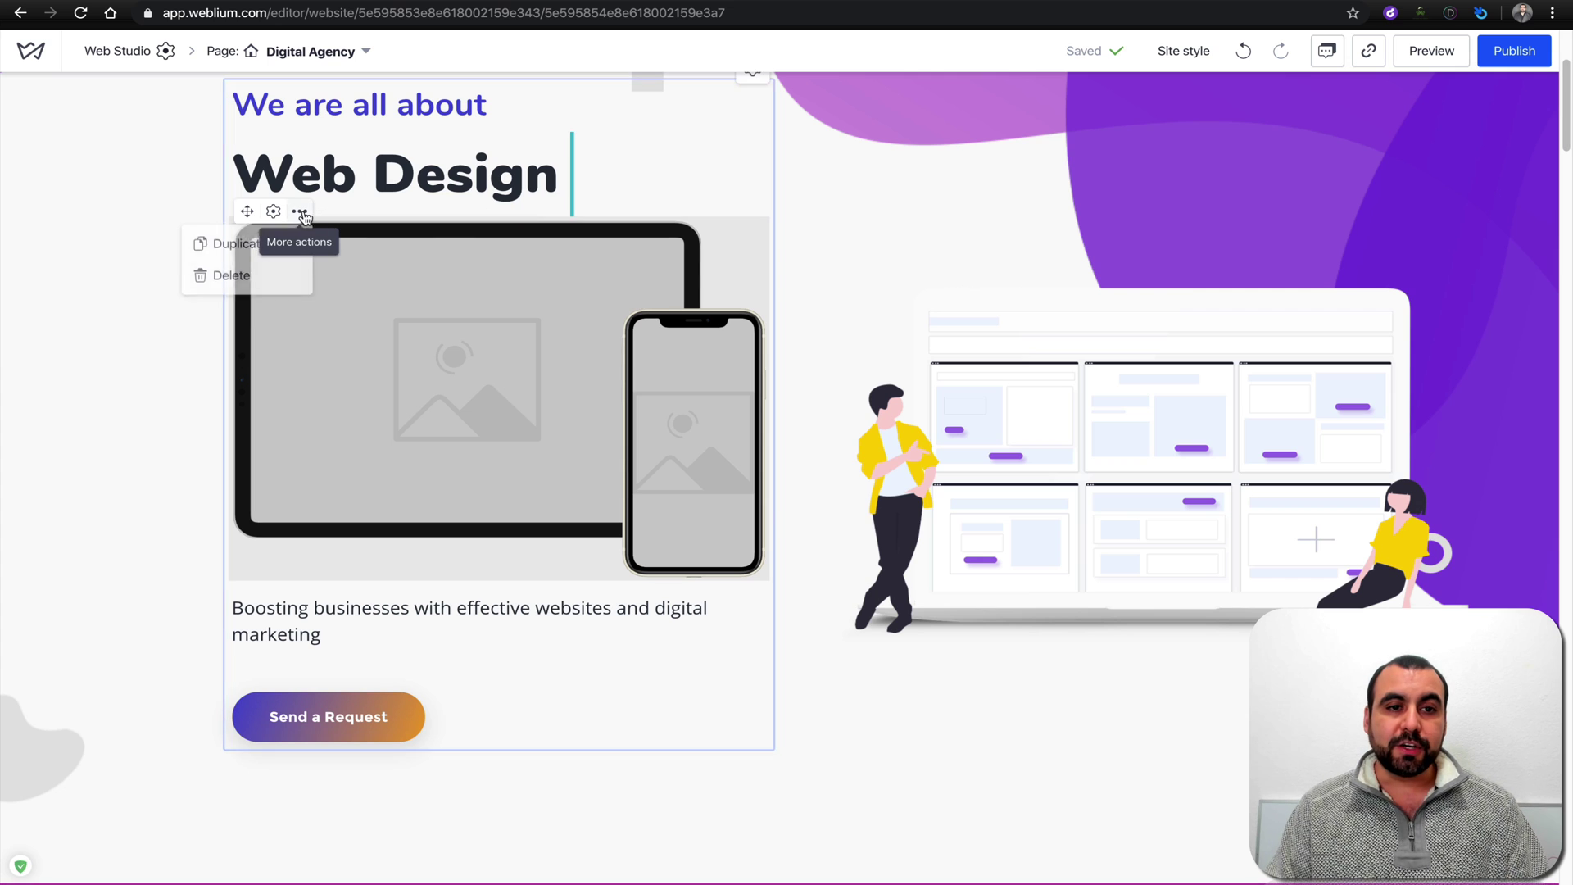
{"action": "left_click", "coordinate": [259, 283]}
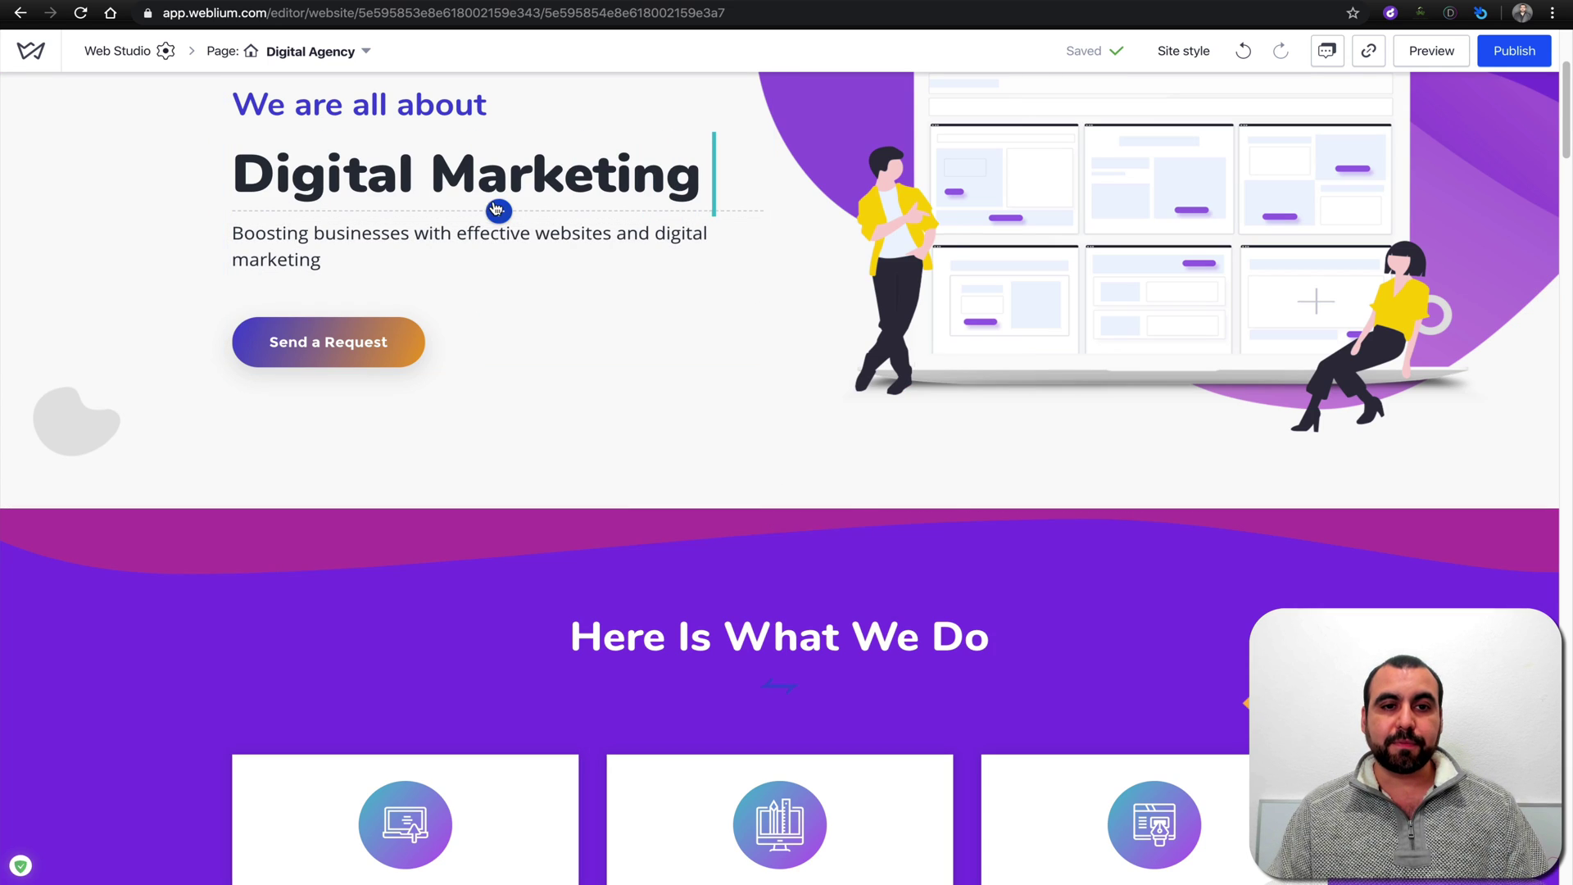
{"action": "left_click", "coordinate": [498, 211]}
{"action": "scroll", "coordinate": [870, 576], "scroll_direction": "down", "scroll_amount": 7}
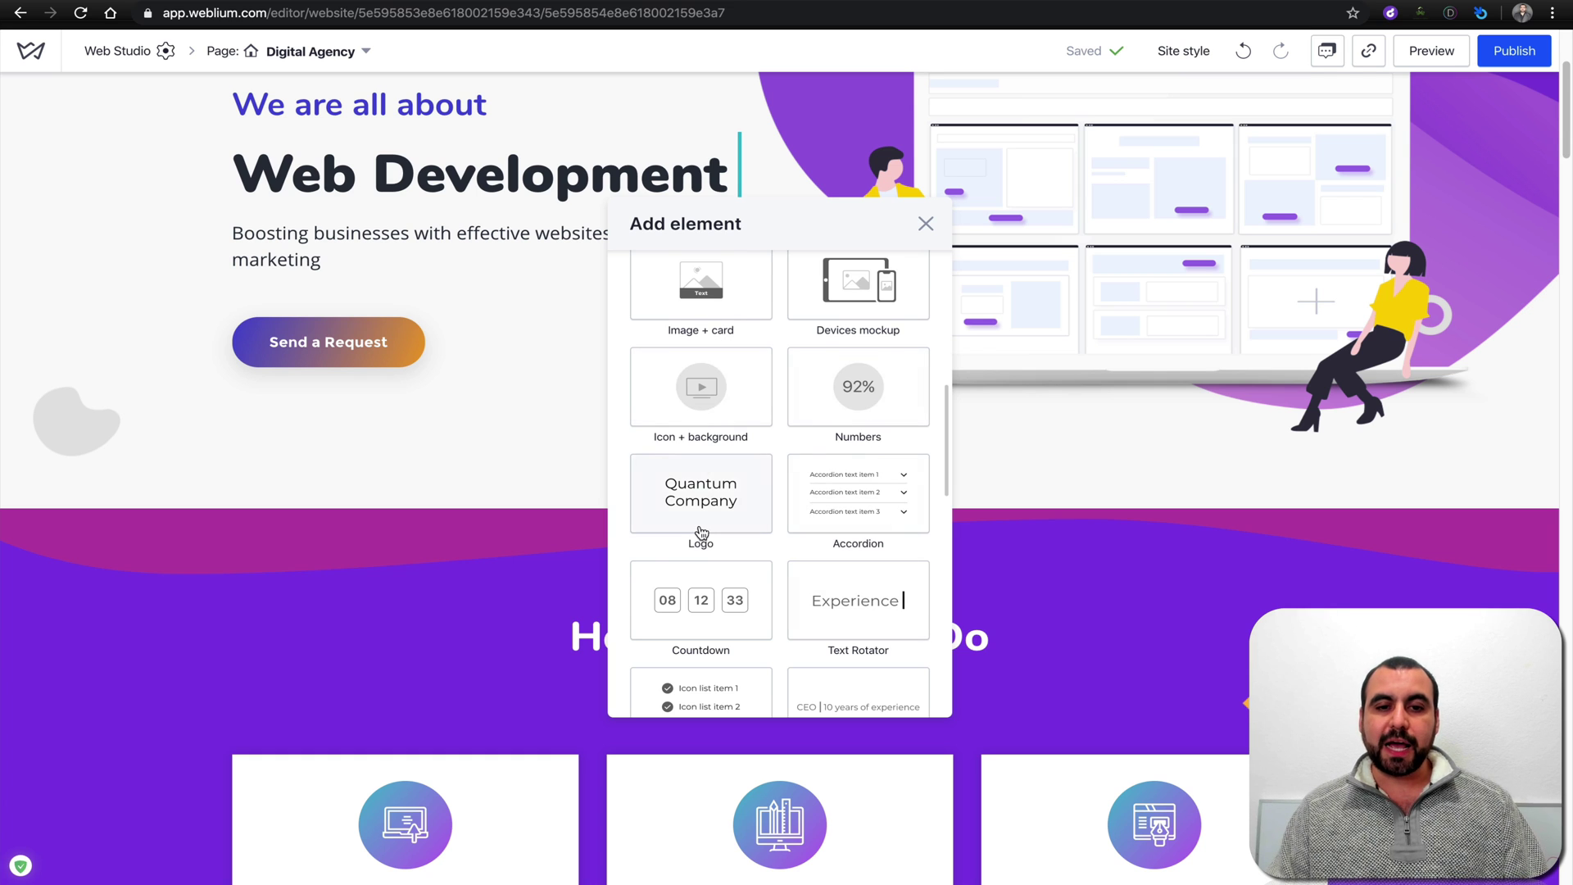
{"action": "scroll", "coordinate": [701, 533], "scroll_direction": "down", "scroll_amount": 5}
{"action": "scroll", "coordinate": [701, 532], "scroll_direction": "down", "scroll_amount": 5}
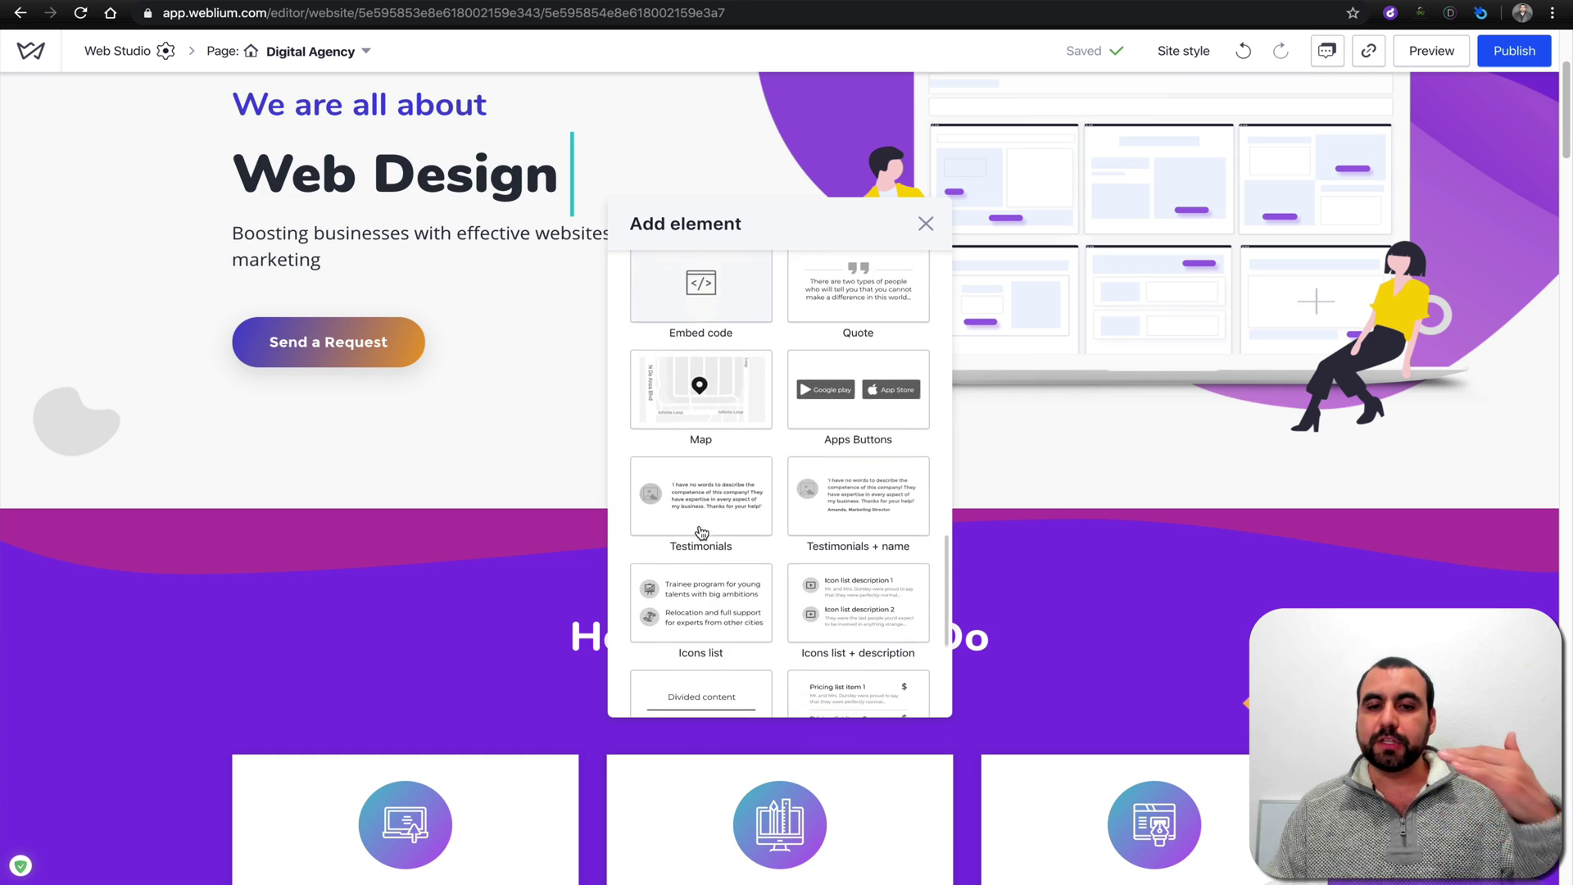
{"action": "scroll", "coordinate": [701, 533], "scroll_direction": "up", "scroll_amount": 15}
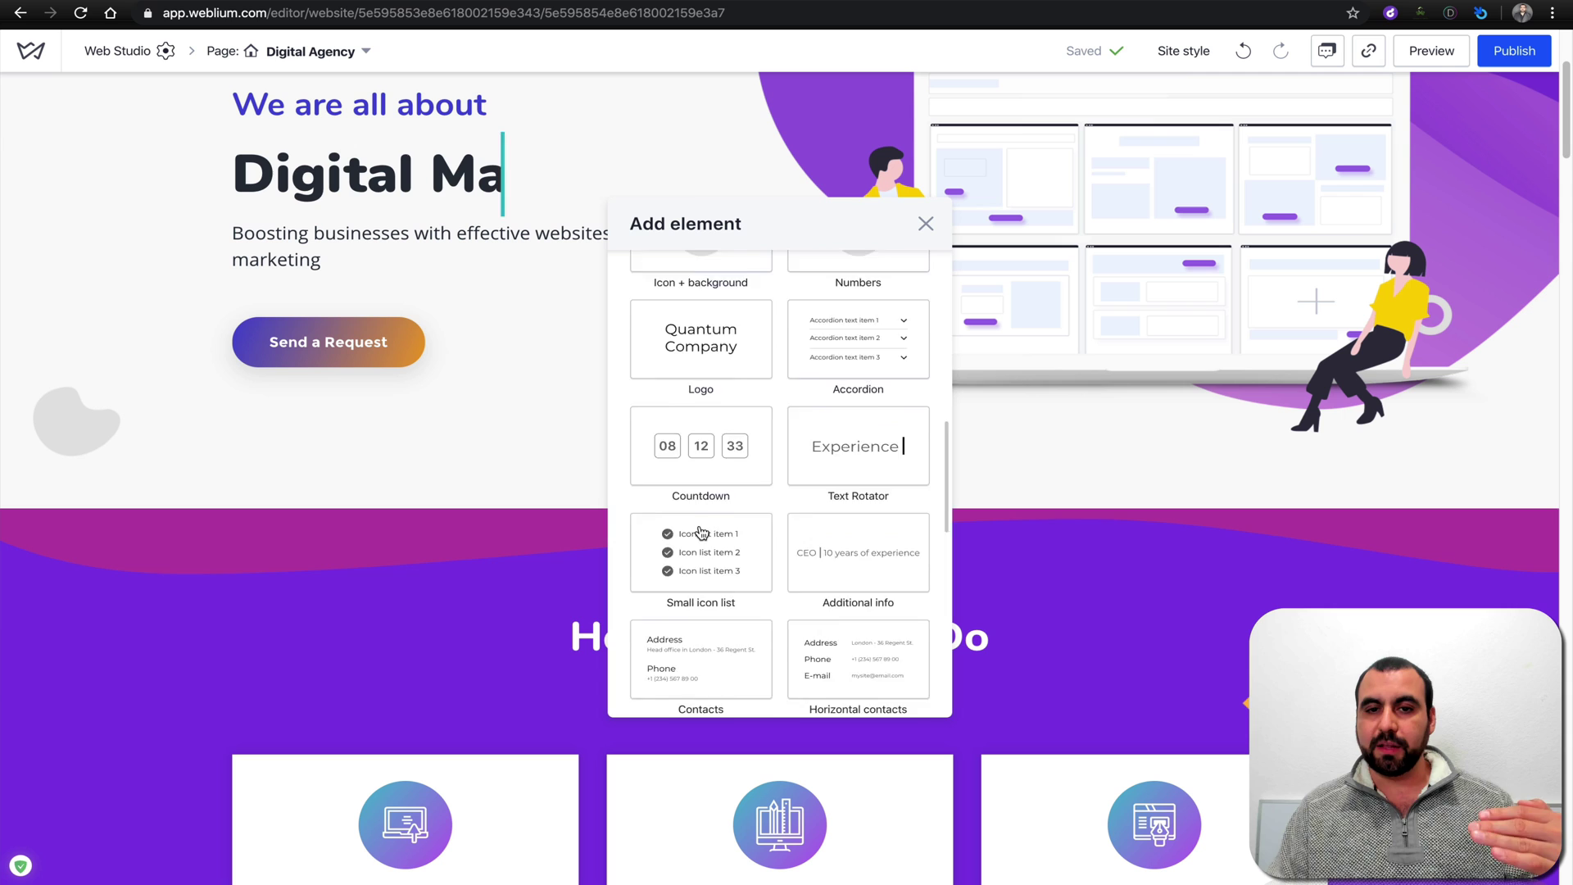
{"action": "left_click", "coordinate": [925, 223]}
{"action": "scroll", "coordinate": [923, 218], "scroll_direction": "up", "scroll_amount": 3}
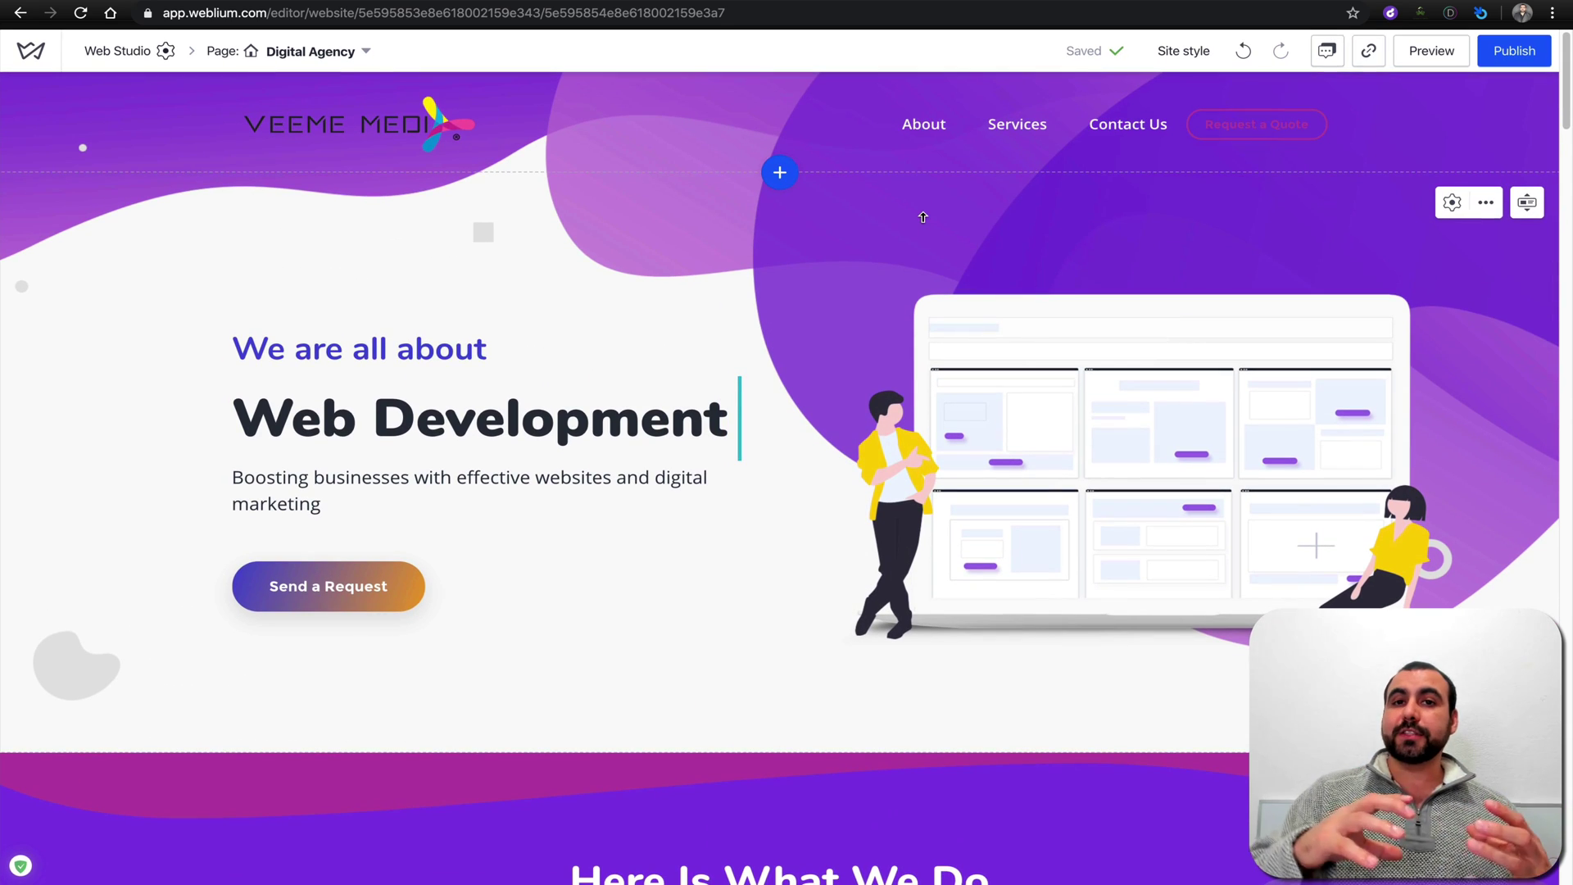
Extend the SEO card heading to read 'SEO FOR POWER USERS'.
{"action": "scroll", "coordinate": [922, 217], "scroll_direction": "down", "scroll_amount": 12}
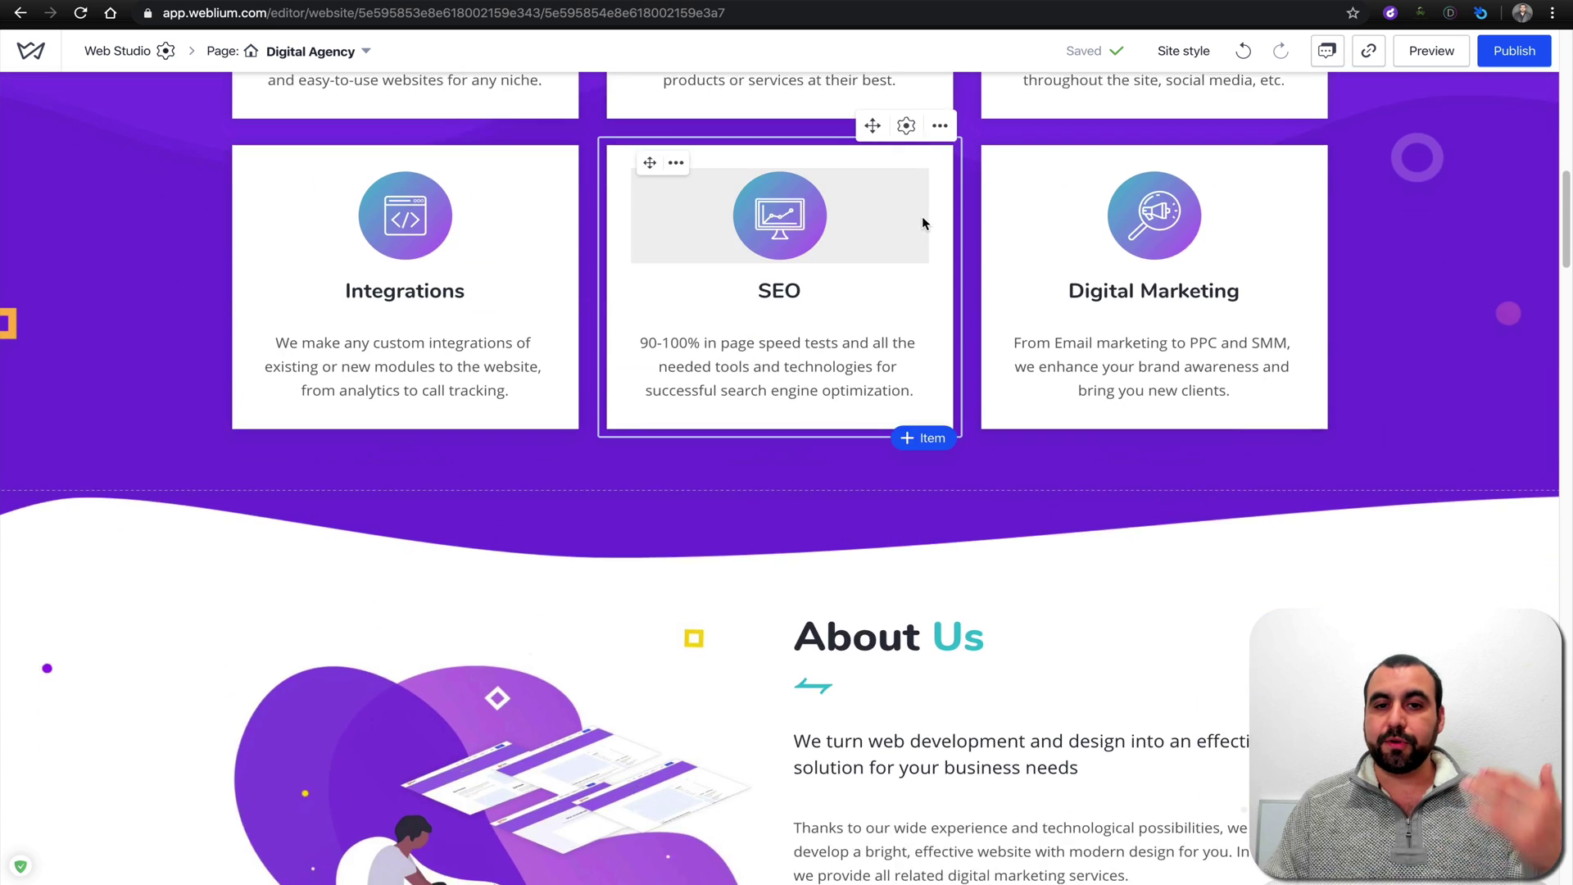
{"action": "scroll", "coordinate": [922, 217], "scroll_direction": "up", "scroll_amount": 2}
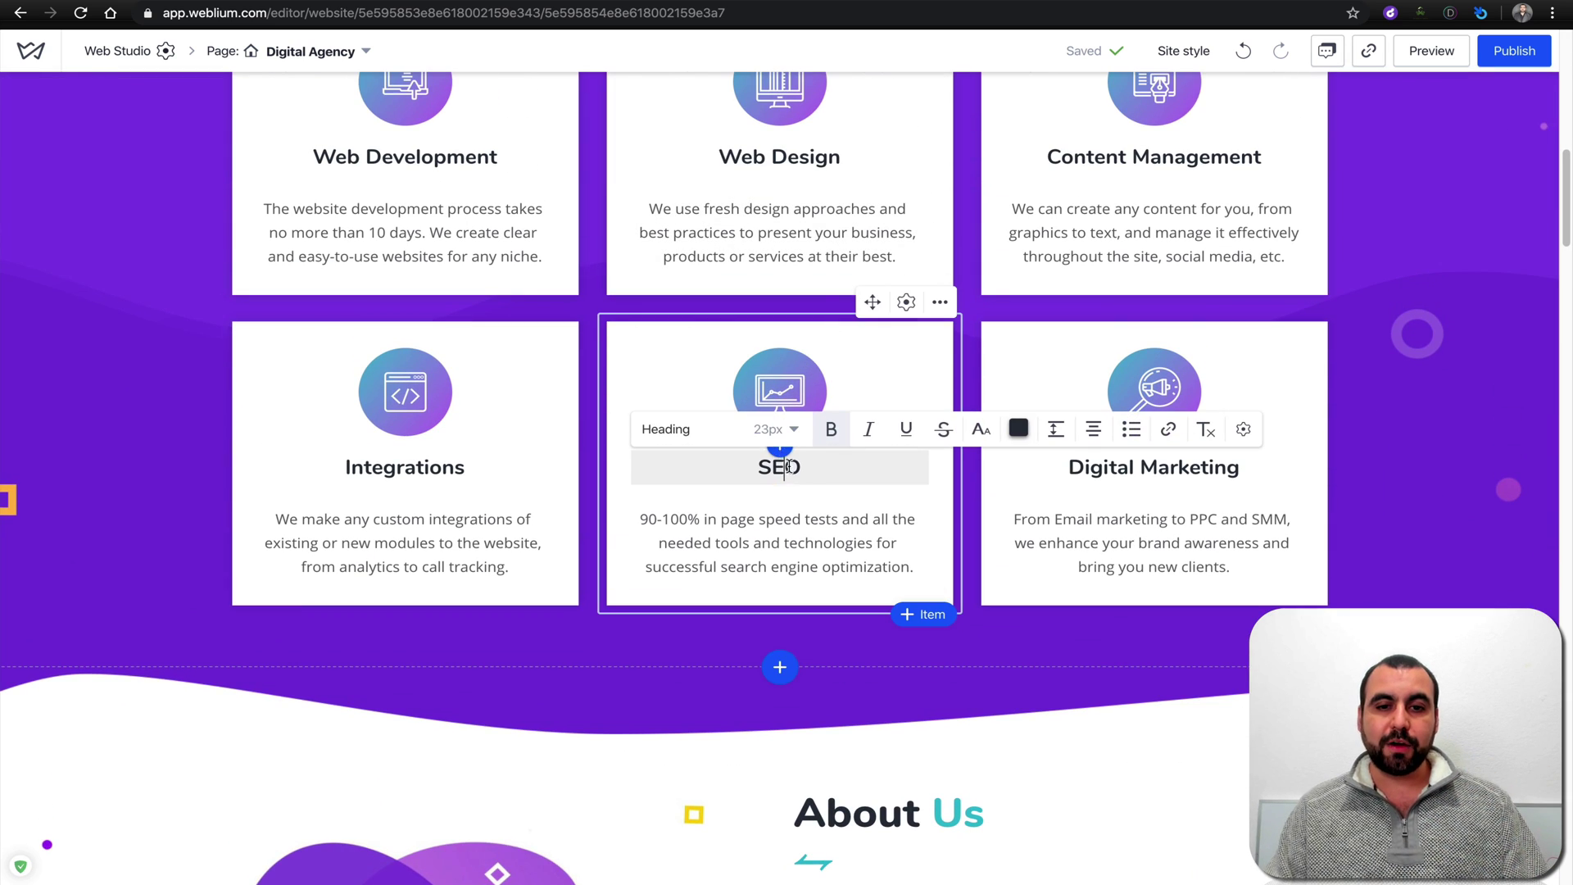
{"action": "left_click", "coordinate": [809, 468]}
{"action": "type", "text": "FOR PW"}
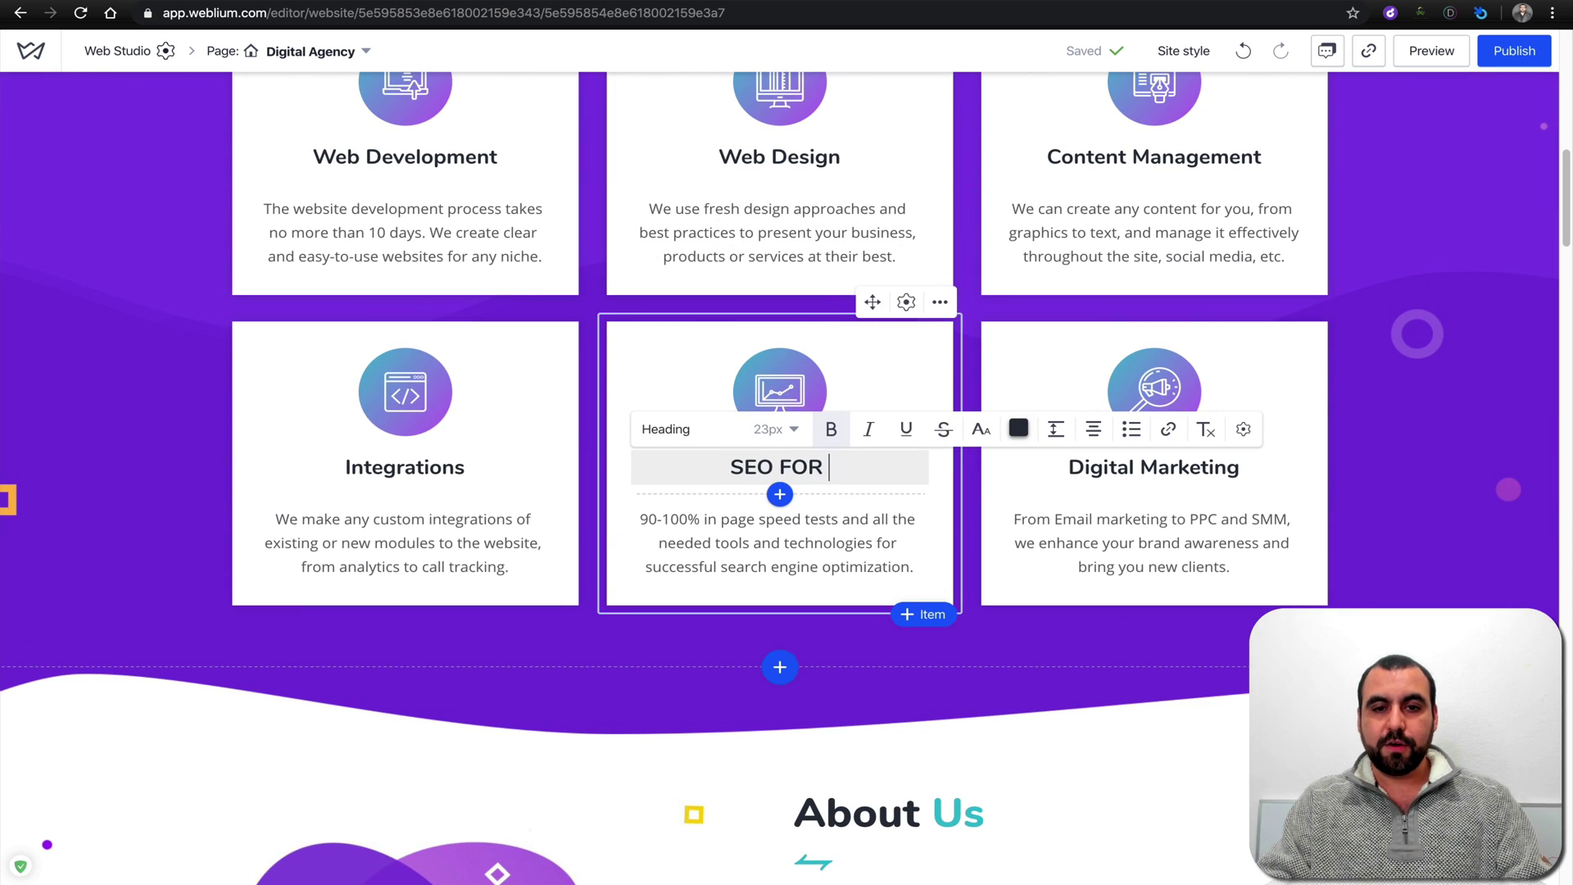
{"action": "key", "text": "BackSpace"}
{"action": "type", "text": "PW"}
{"action": "key", "text": "BackSpace"}
{"action": "type", "text": "OWER USERS"}
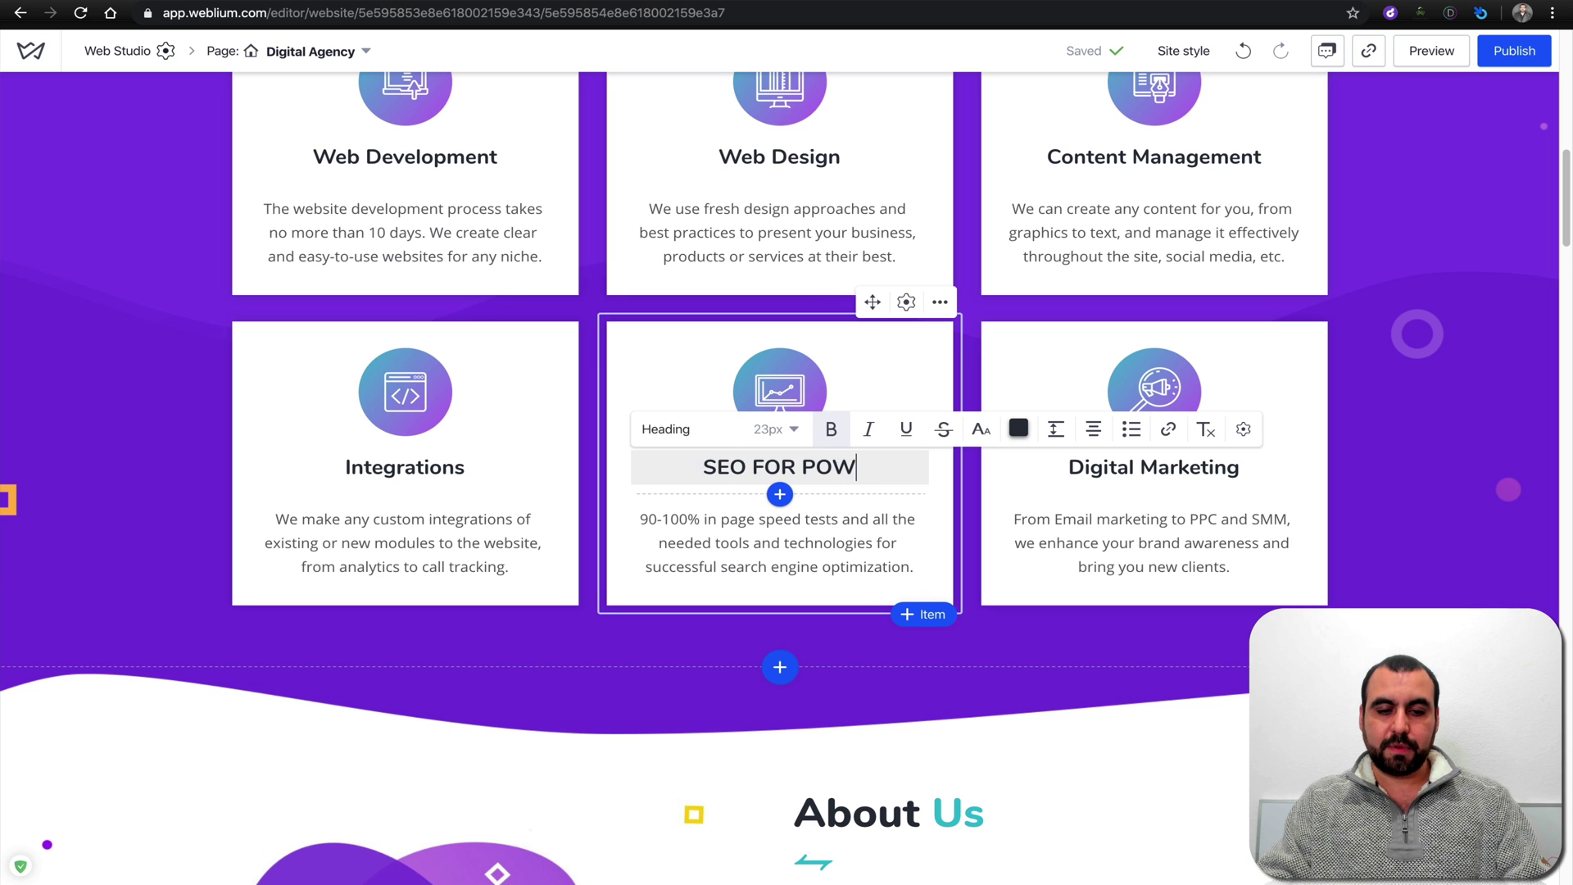
Change the SEO description's range from 90-100% to 90-99%.
{"action": "left_click", "coordinate": [942, 545]}
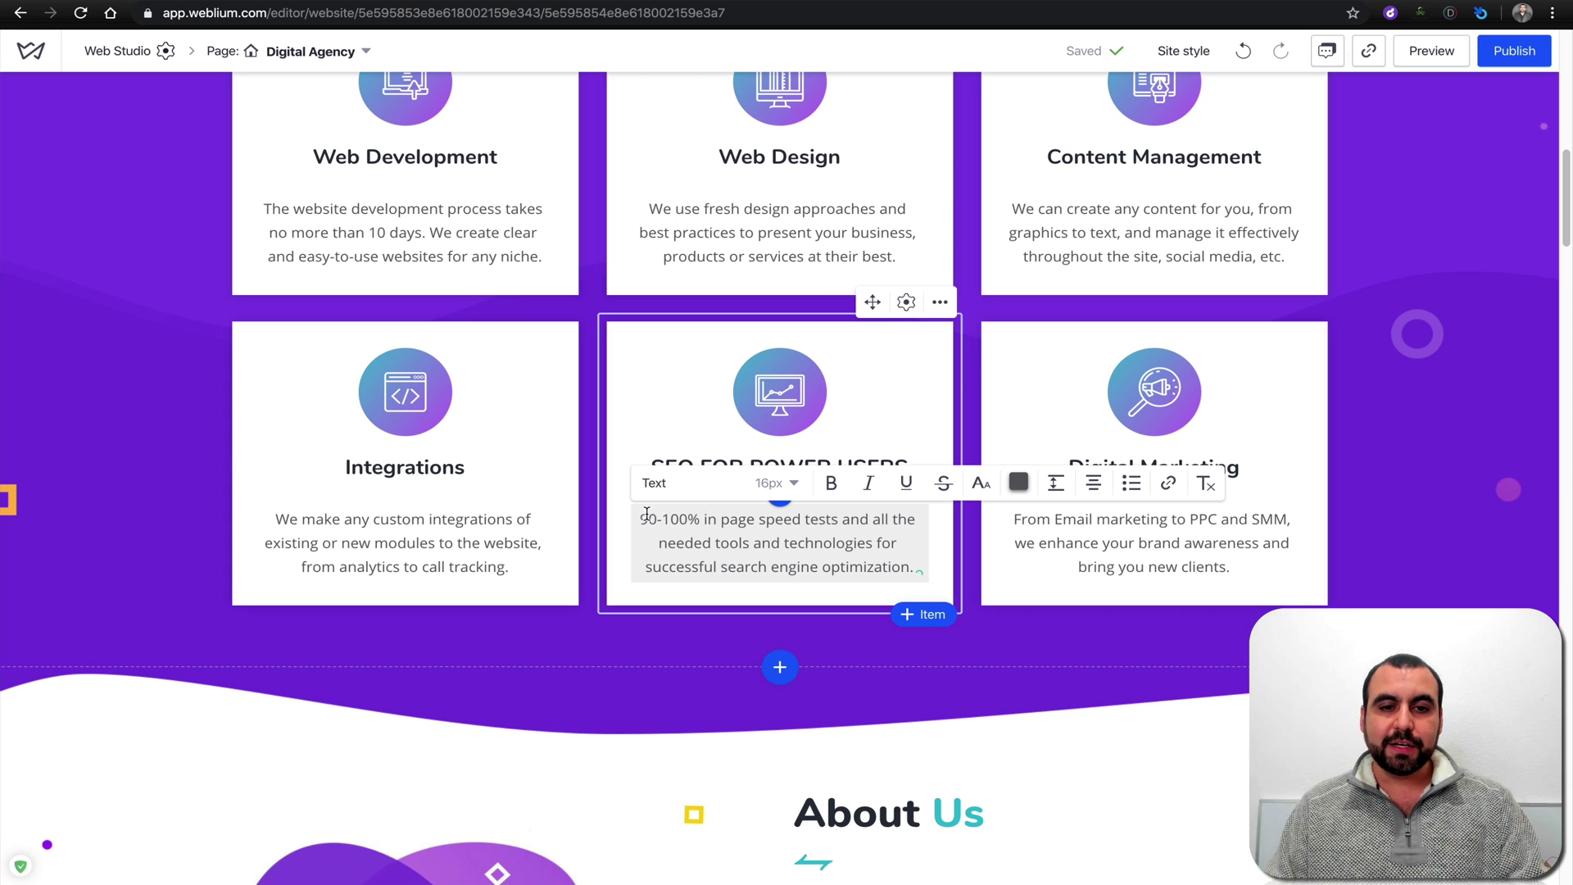
{"action": "key", "text": "BackSpace"}
{"action": "key", "text": "BackSpace"}
{"action": "key", "text": "BackSpace"}
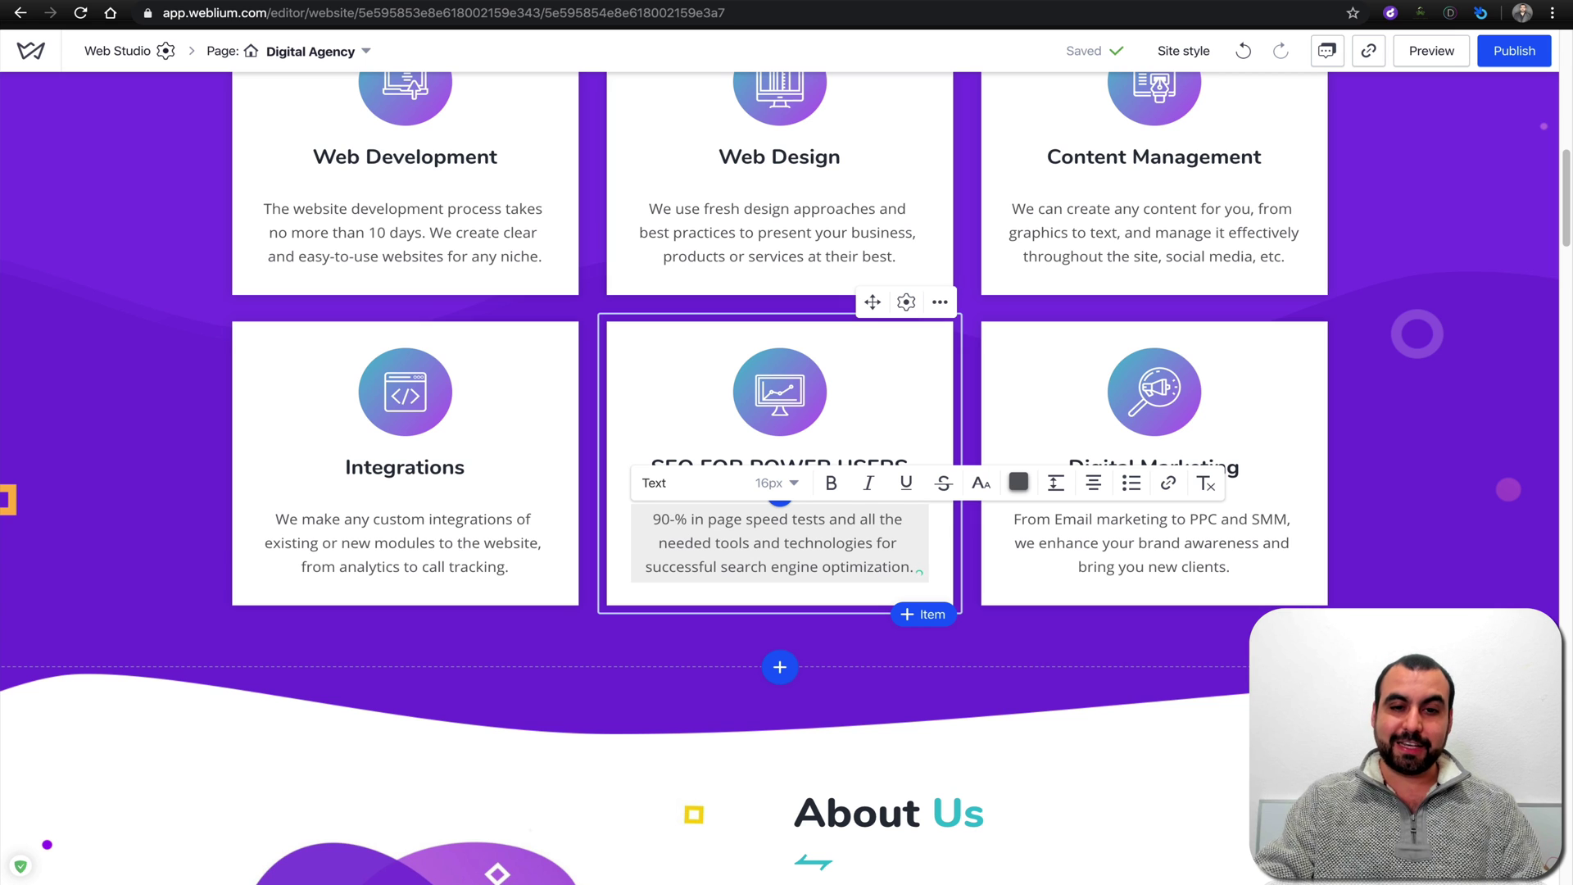
{"action": "type", "text": "99"}
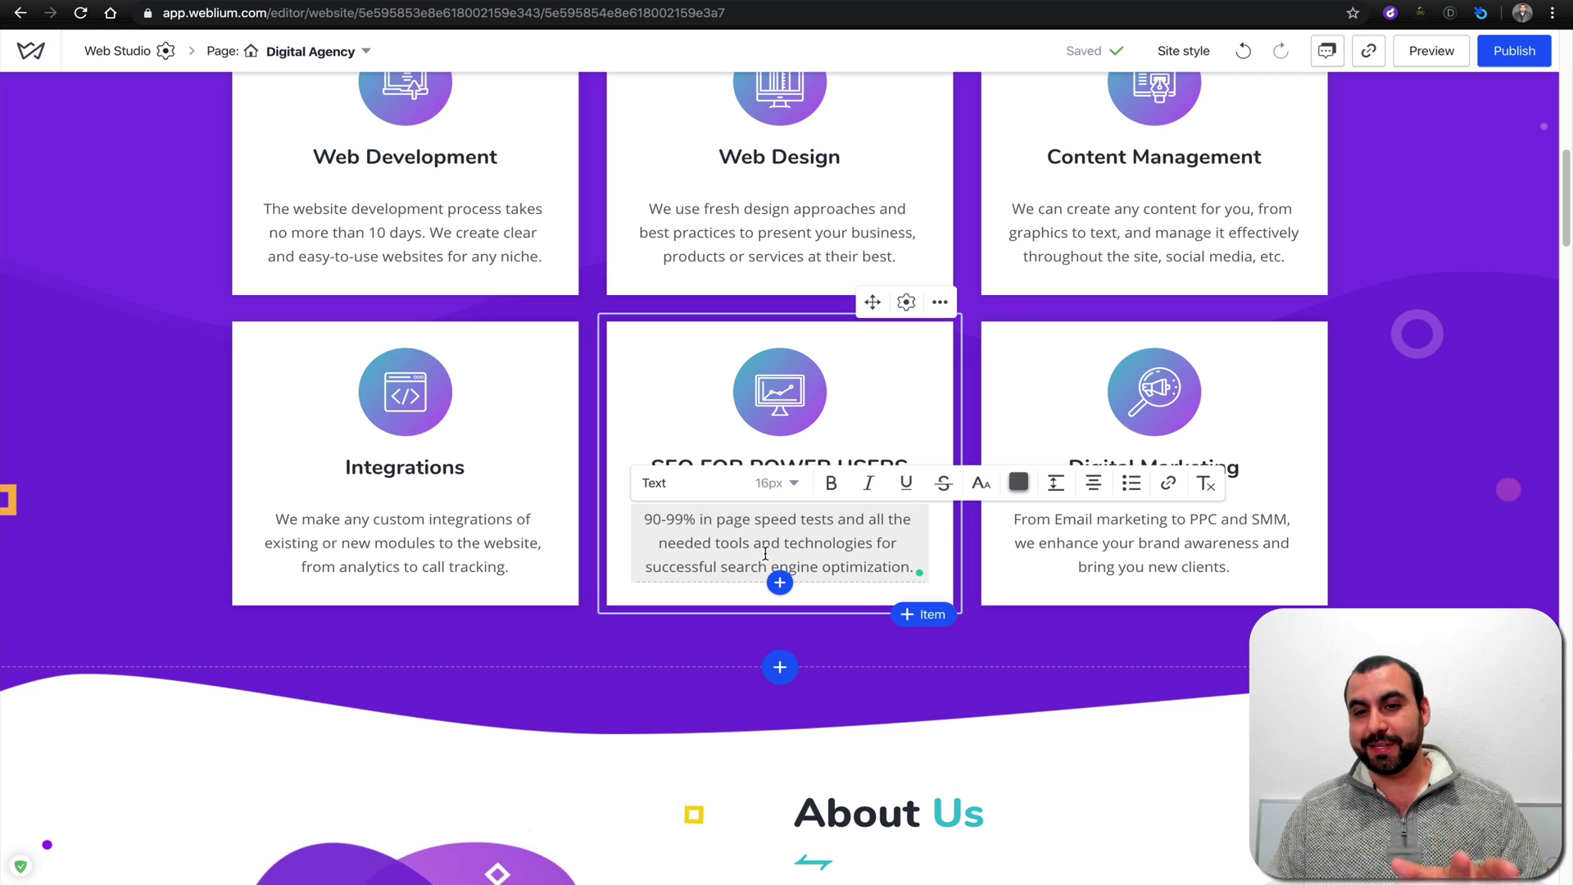
{"action": "scroll", "coordinate": [685, 464], "scroll_direction": "down", "scroll_amount": 7}
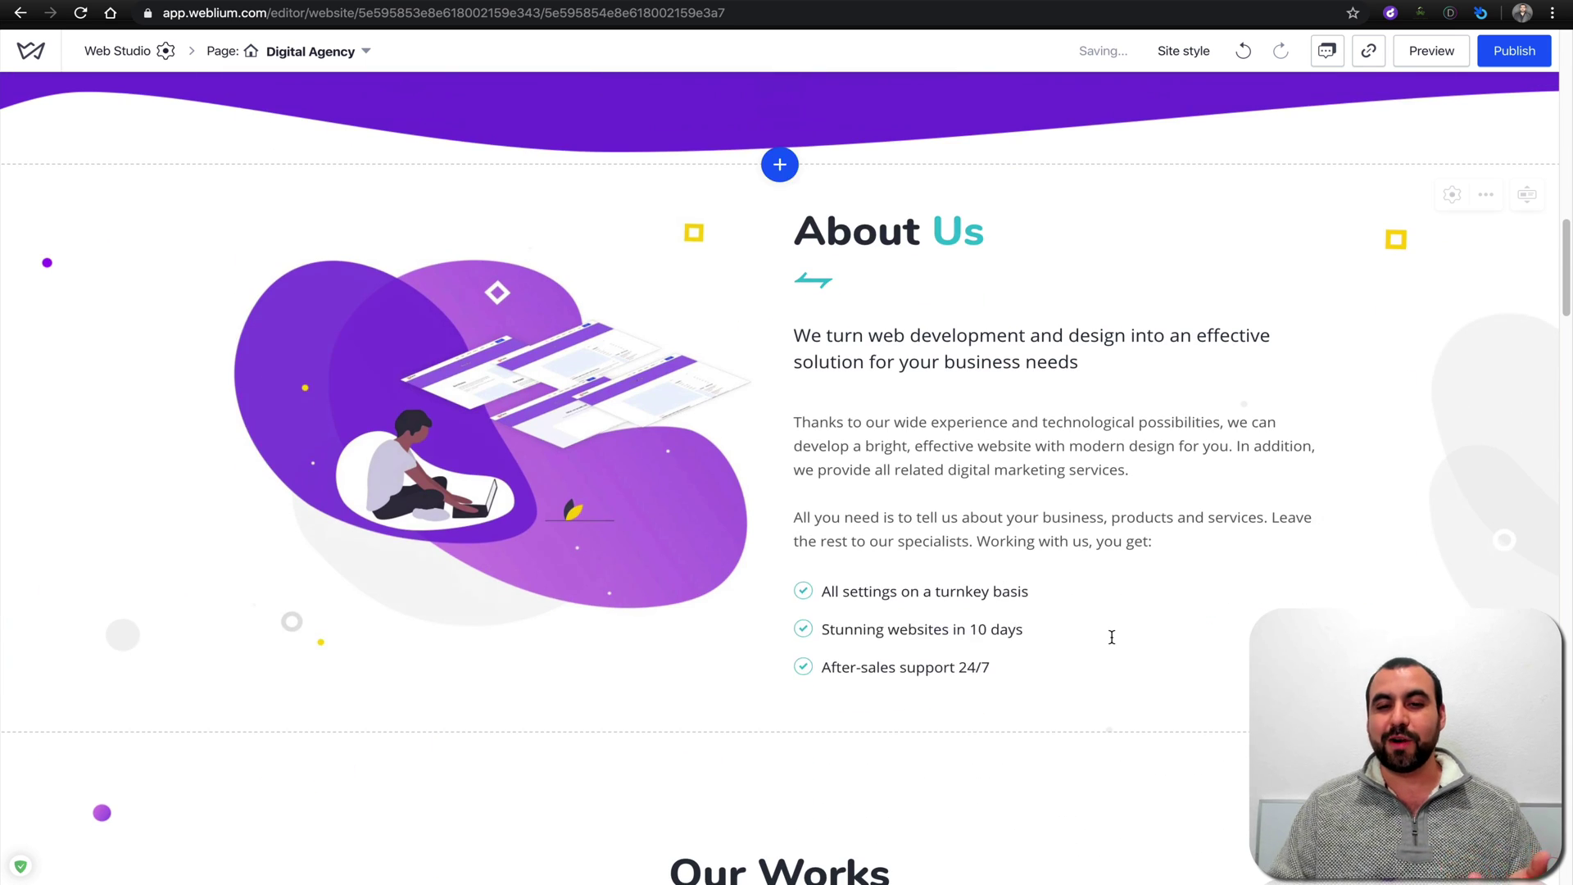
{"action": "left_click", "coordinate": [684, 464]}
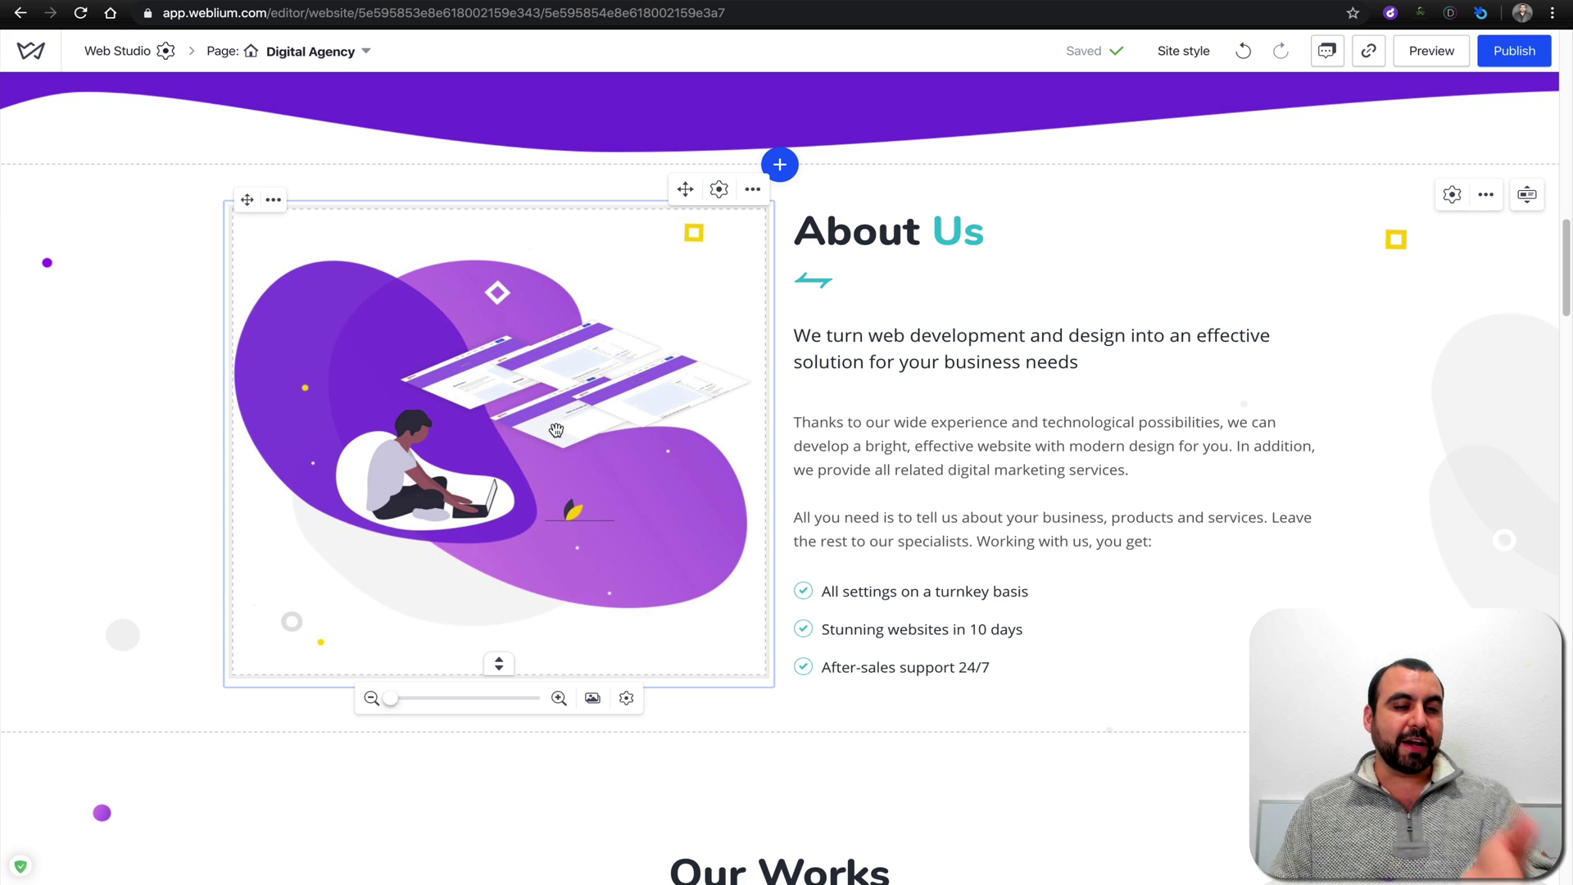
{"action": "mouse_move", "coordinate": [392, 698]}
{"action": "left_mouse_down"}
{"action": "mouse_move", "coordinate": [481, 699]}
{"action": "mouse_move", "coordinate": [387, 695]}
{"action": "left_mouse_up"}
{"action": "left_click", "coordinate": [627, 698]}
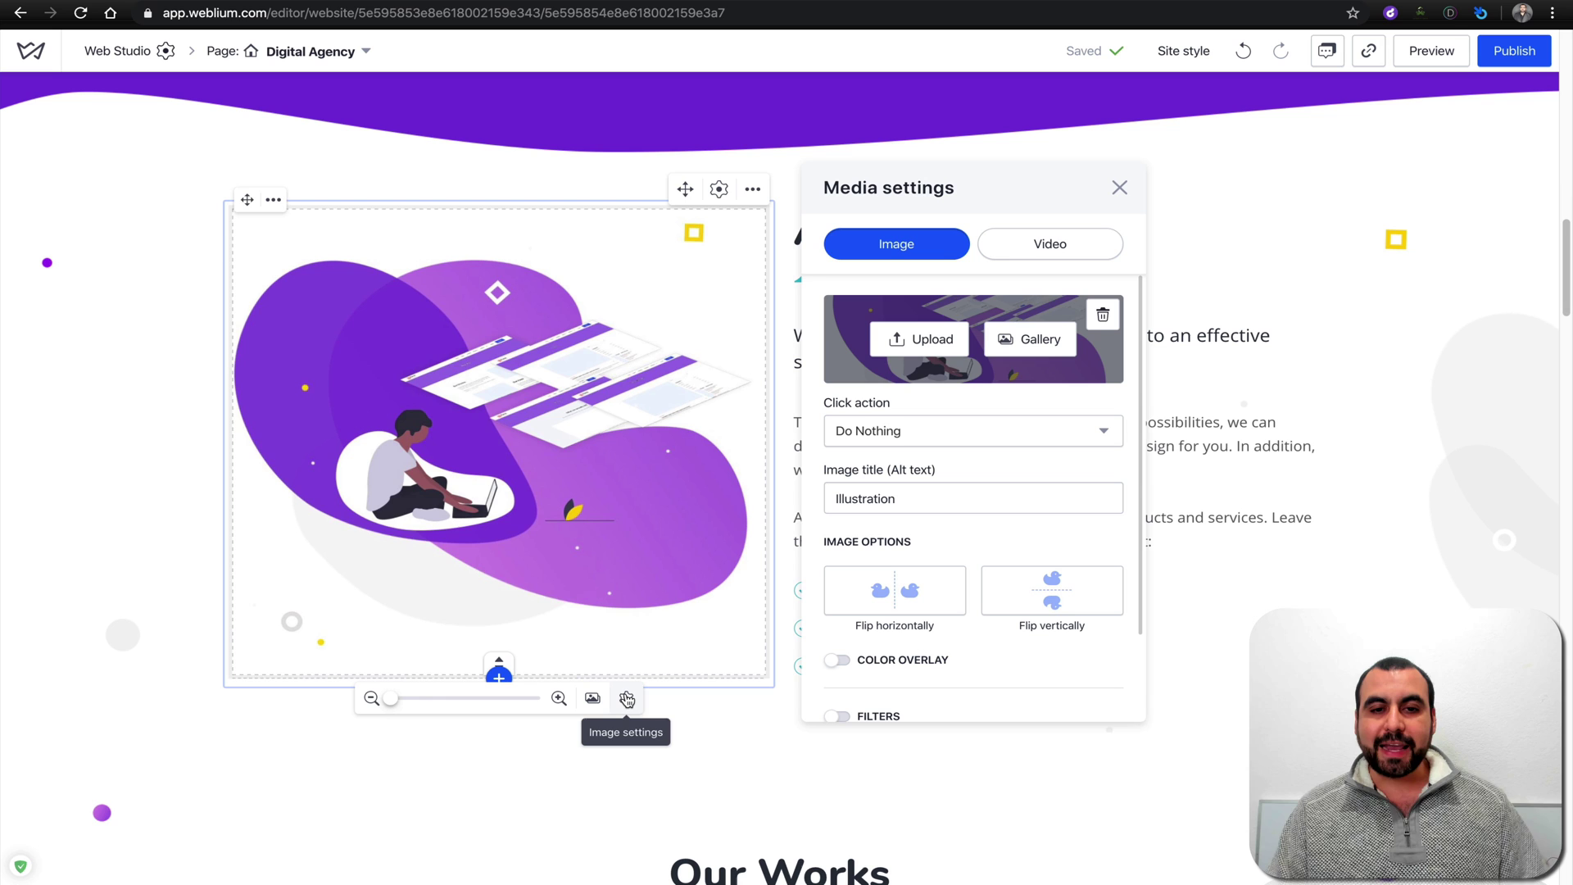
{"action": "scroll", "coordinate": [956, 632], "scroll_direction": "down", "scroll_amount": 3}
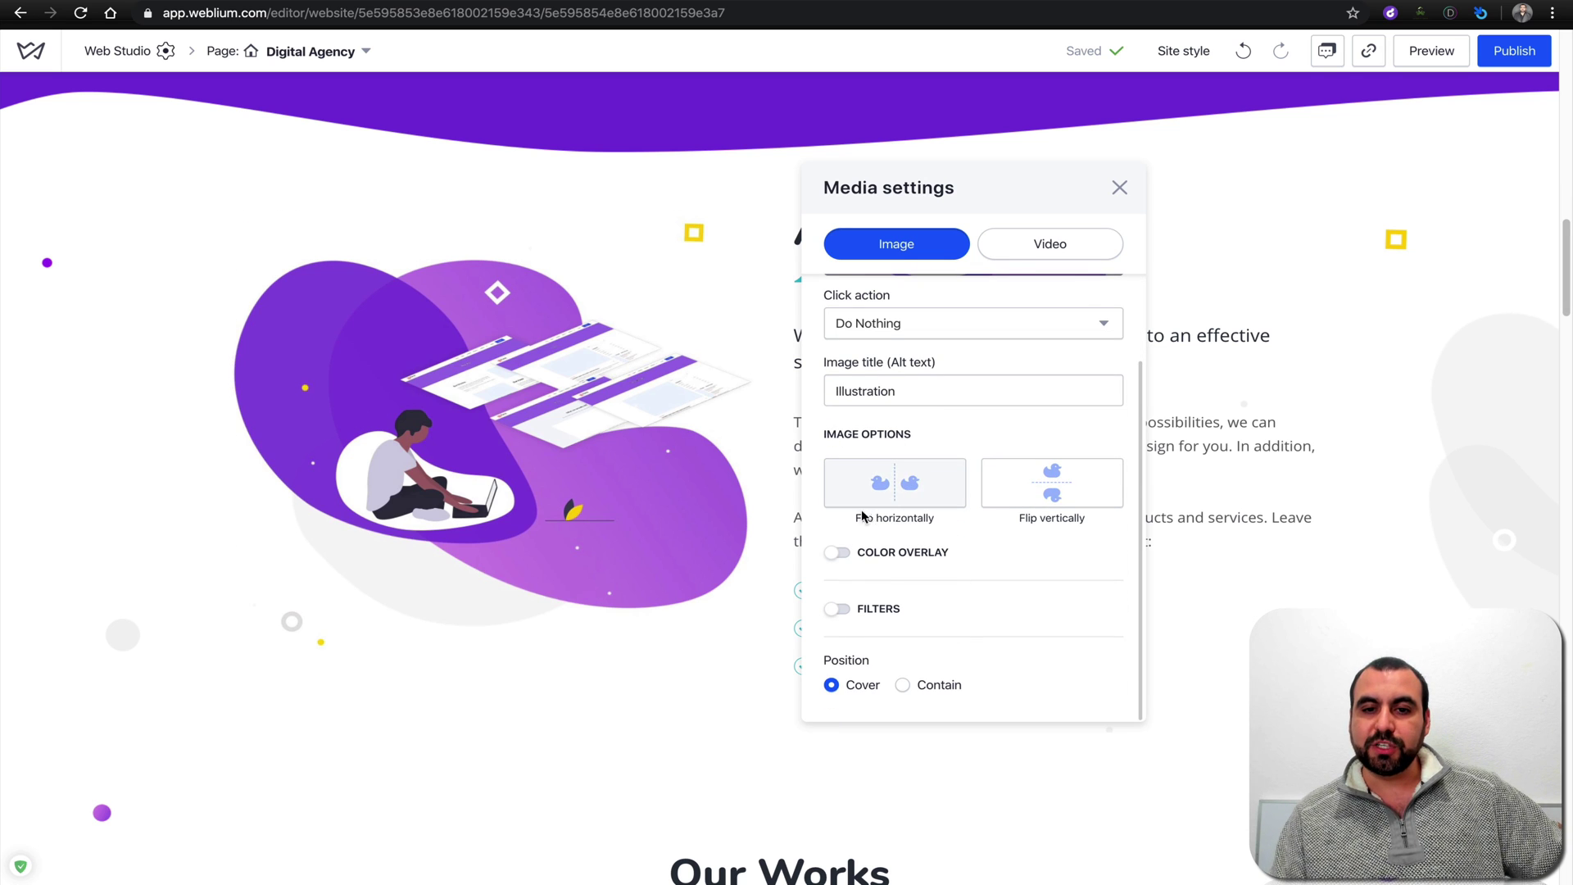
{"action": "scroll", "coordinate": [950, 557], "scroll_direction": "up", "scroll_amount": 3}
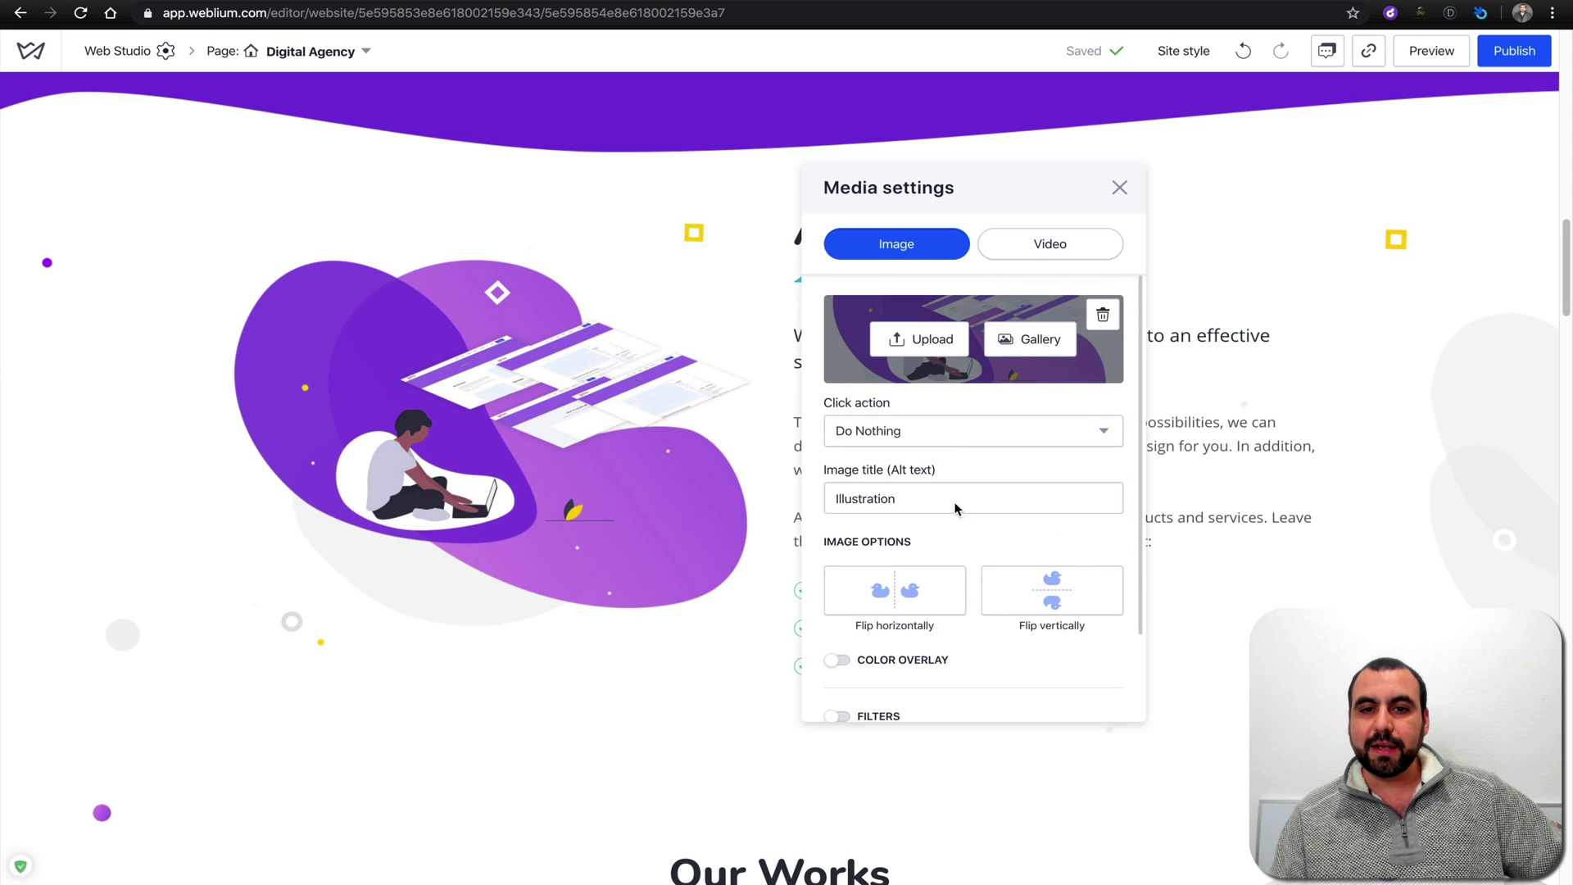
{"action": "left_click", "coordinate": [1119, 190]}
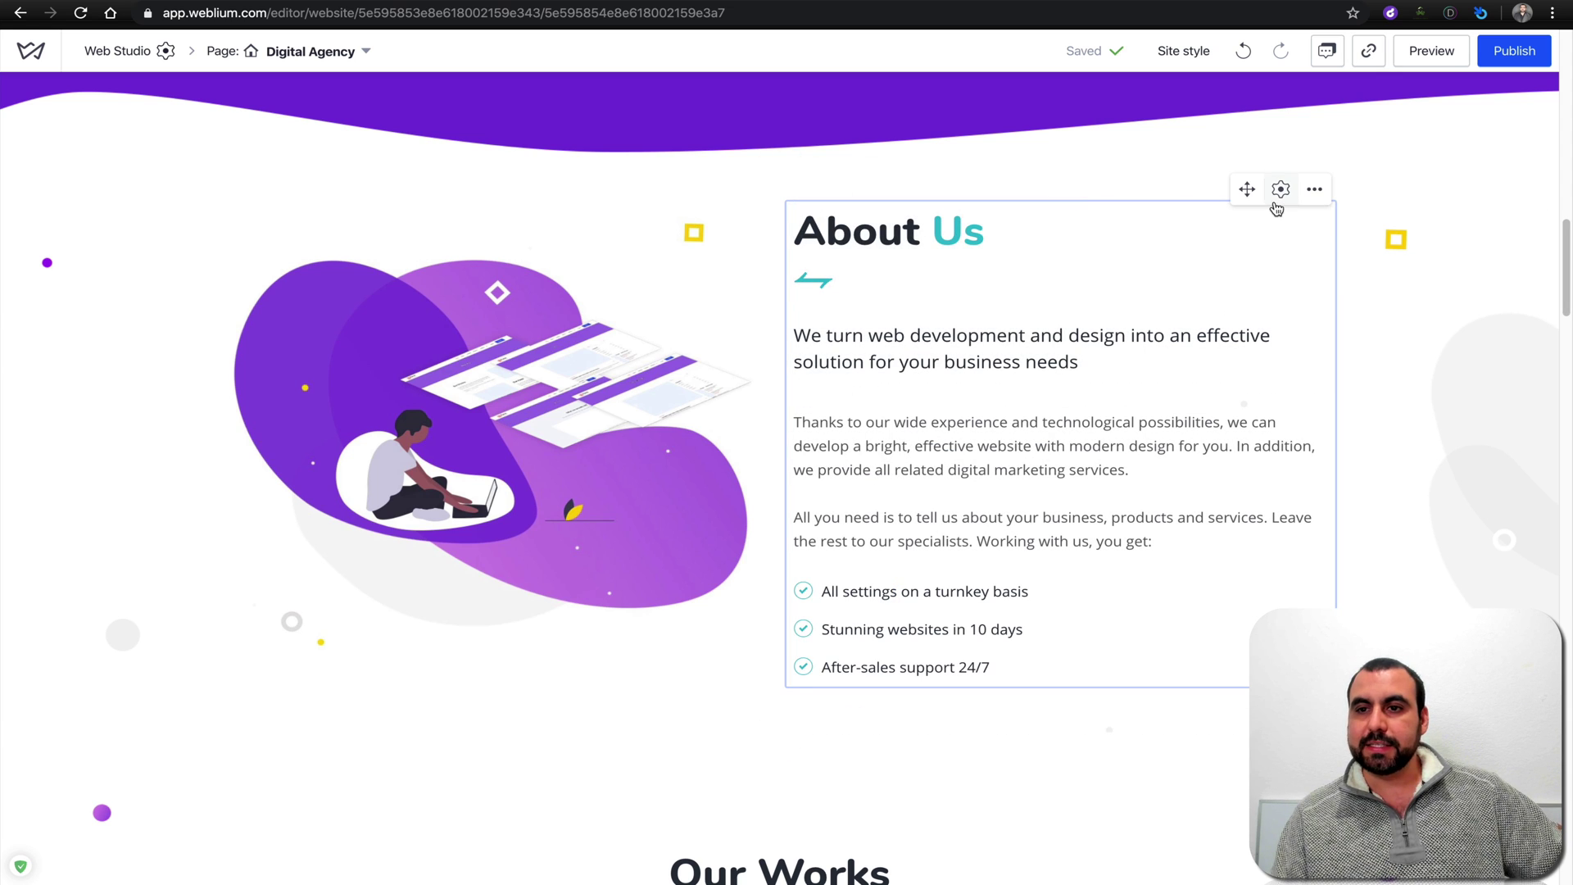
{"action": "left_click", "coordinate": [1280, 191]}
{"action": "scroll", "coordinate": [854, 443], "scroll_direction": "down", "scroll_amount": 1}
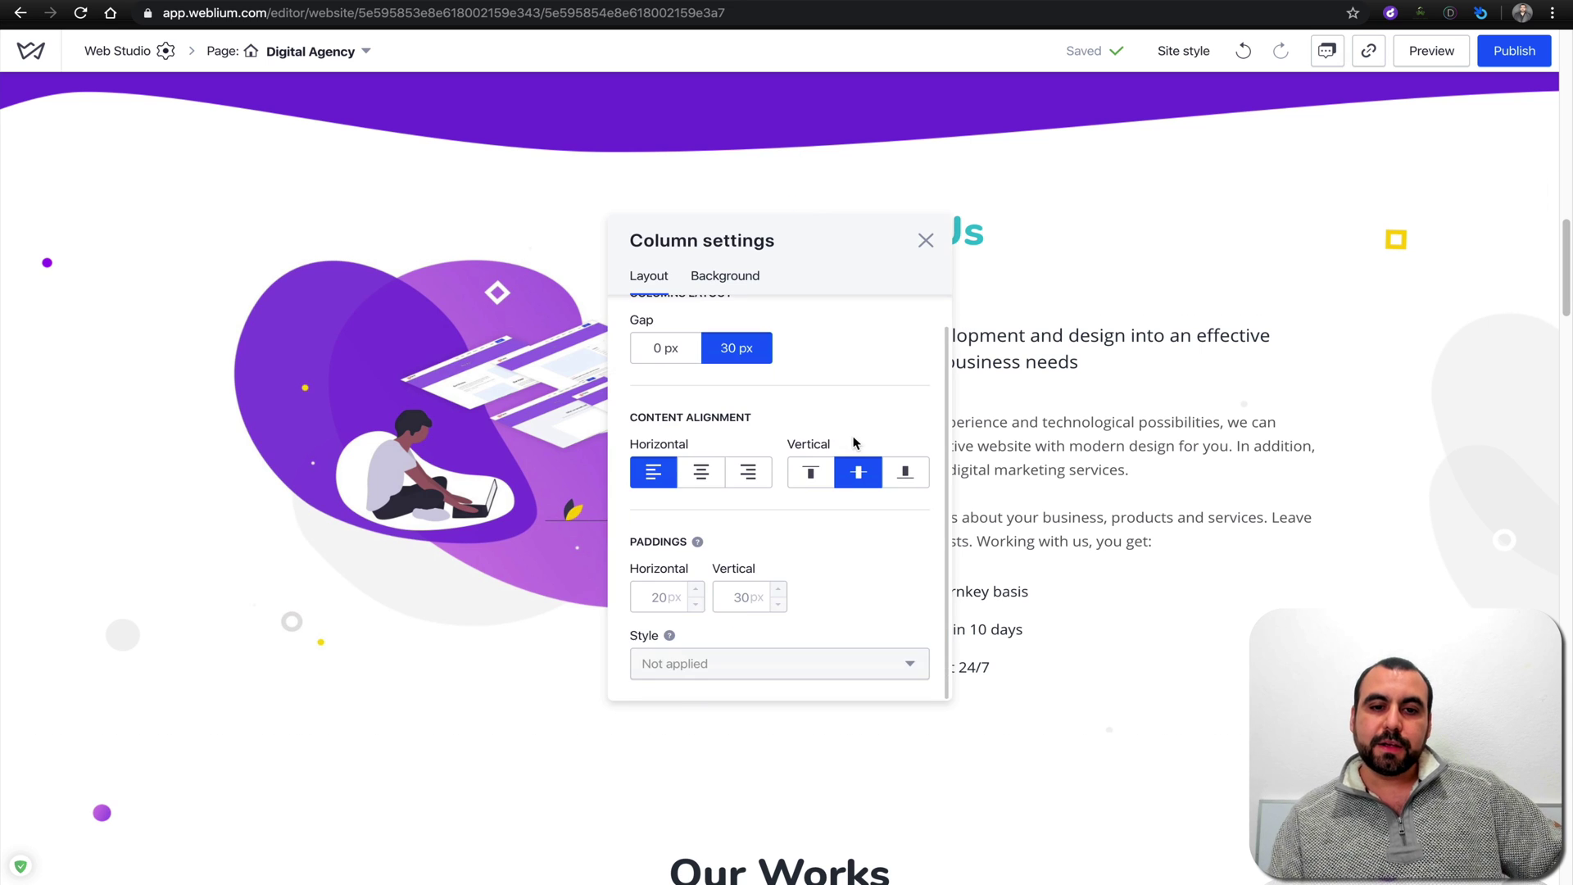
{"action": "scroll", "coordinate": [853, 442], "scroll_direction": "up", "scroll_amount": 1}
{"action": "left_click", "coordinate": [924, 242]}
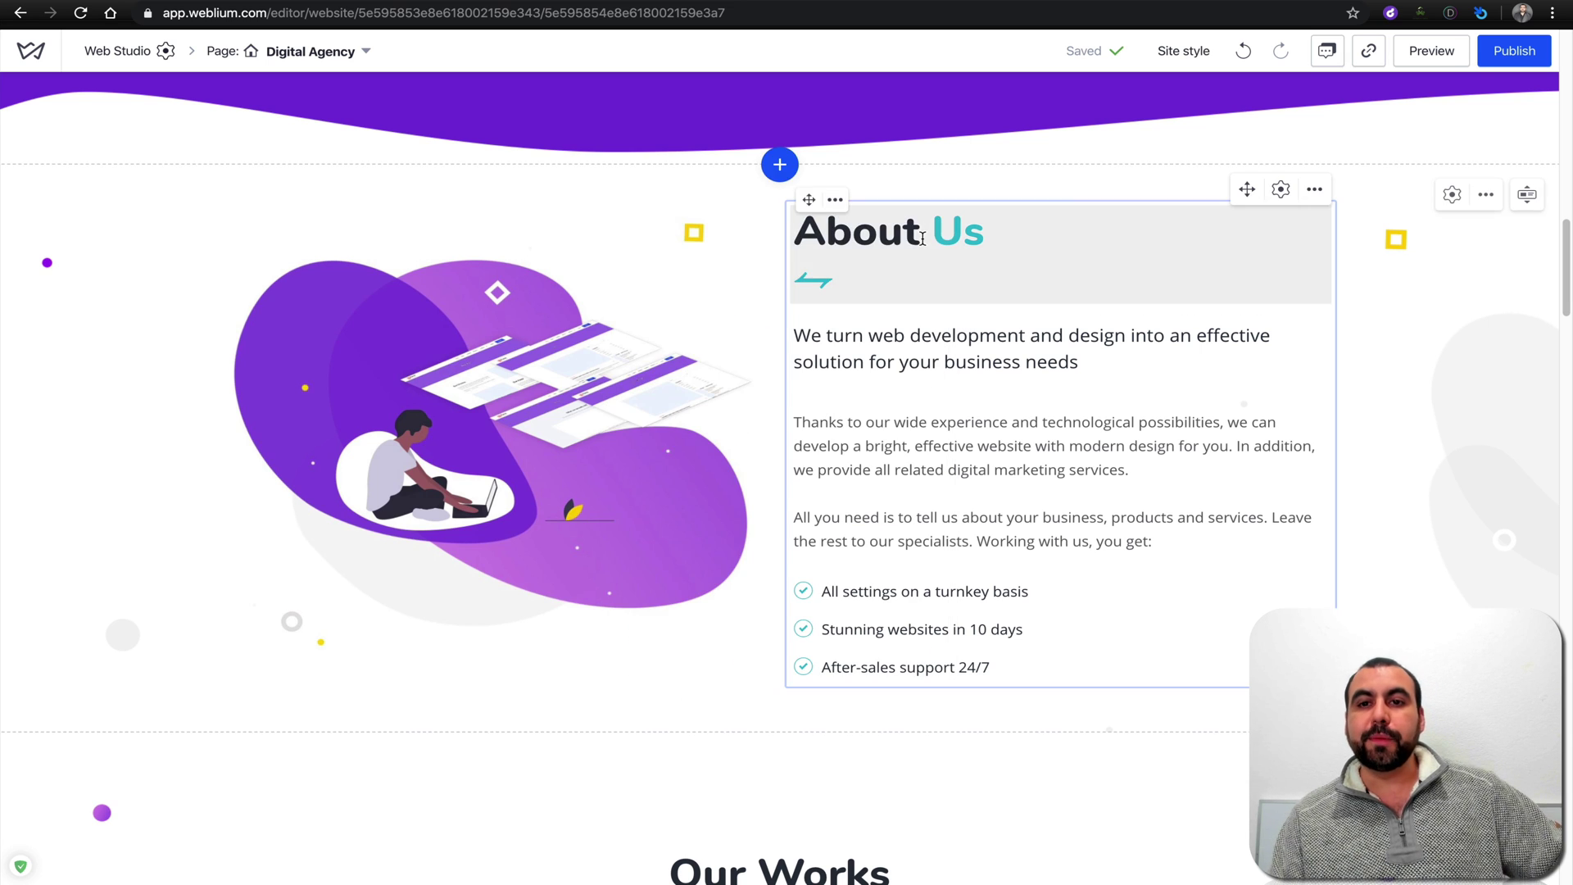
Enable the About Us block's scroll animation, trying Slide-in and Fade-in, then choosing Zoom-in.
{"action": "left_click", "coordinate": [1454, 197]}
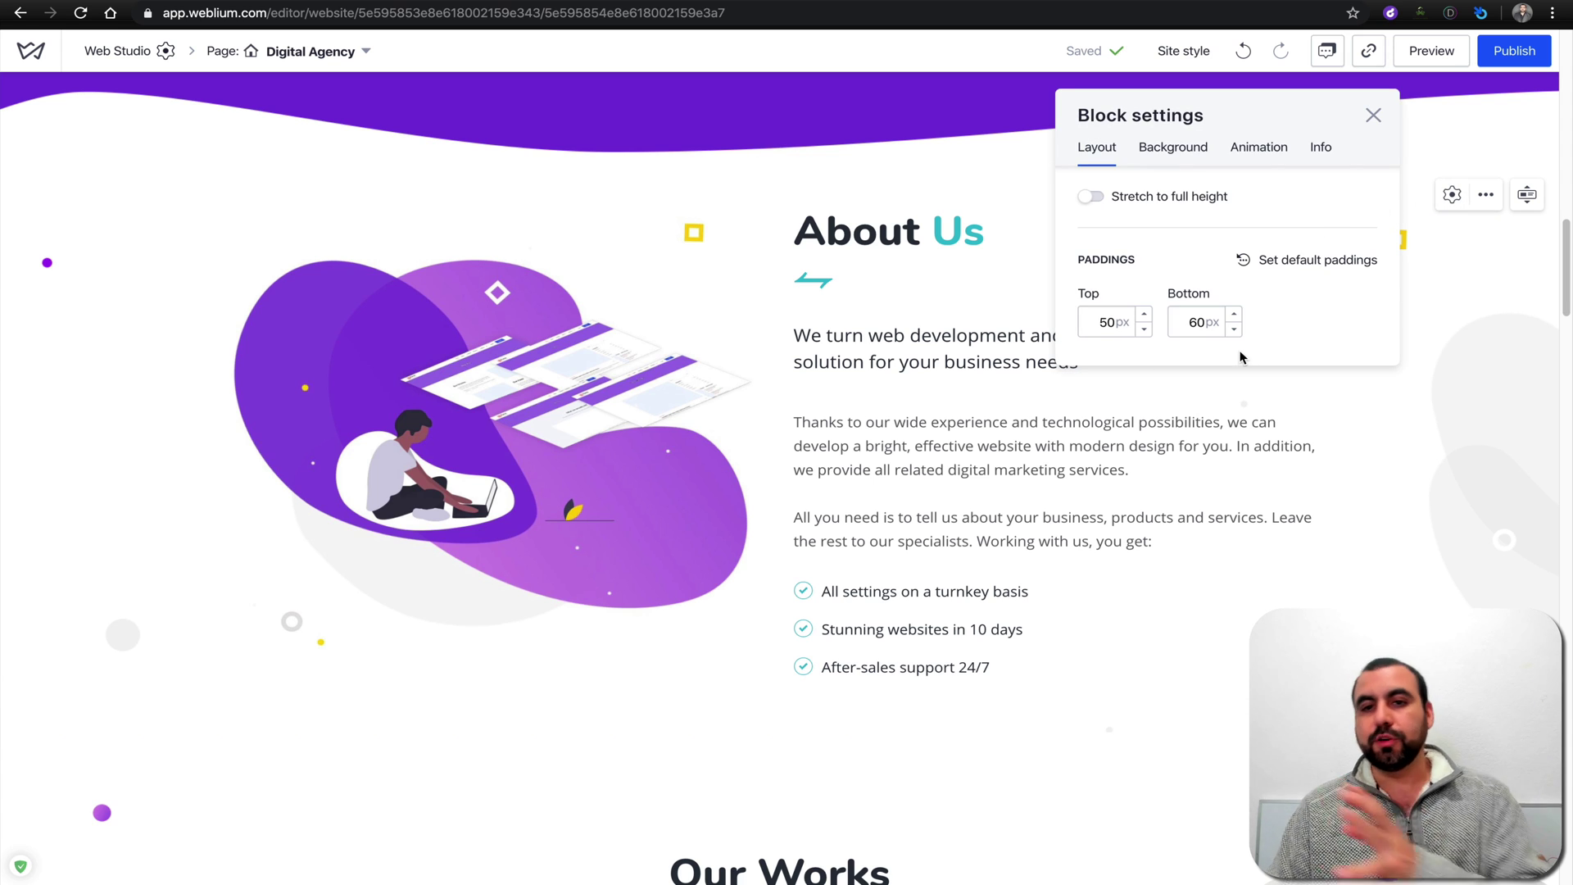
{"action": "left_click", "coordinate": [1162, 156]}
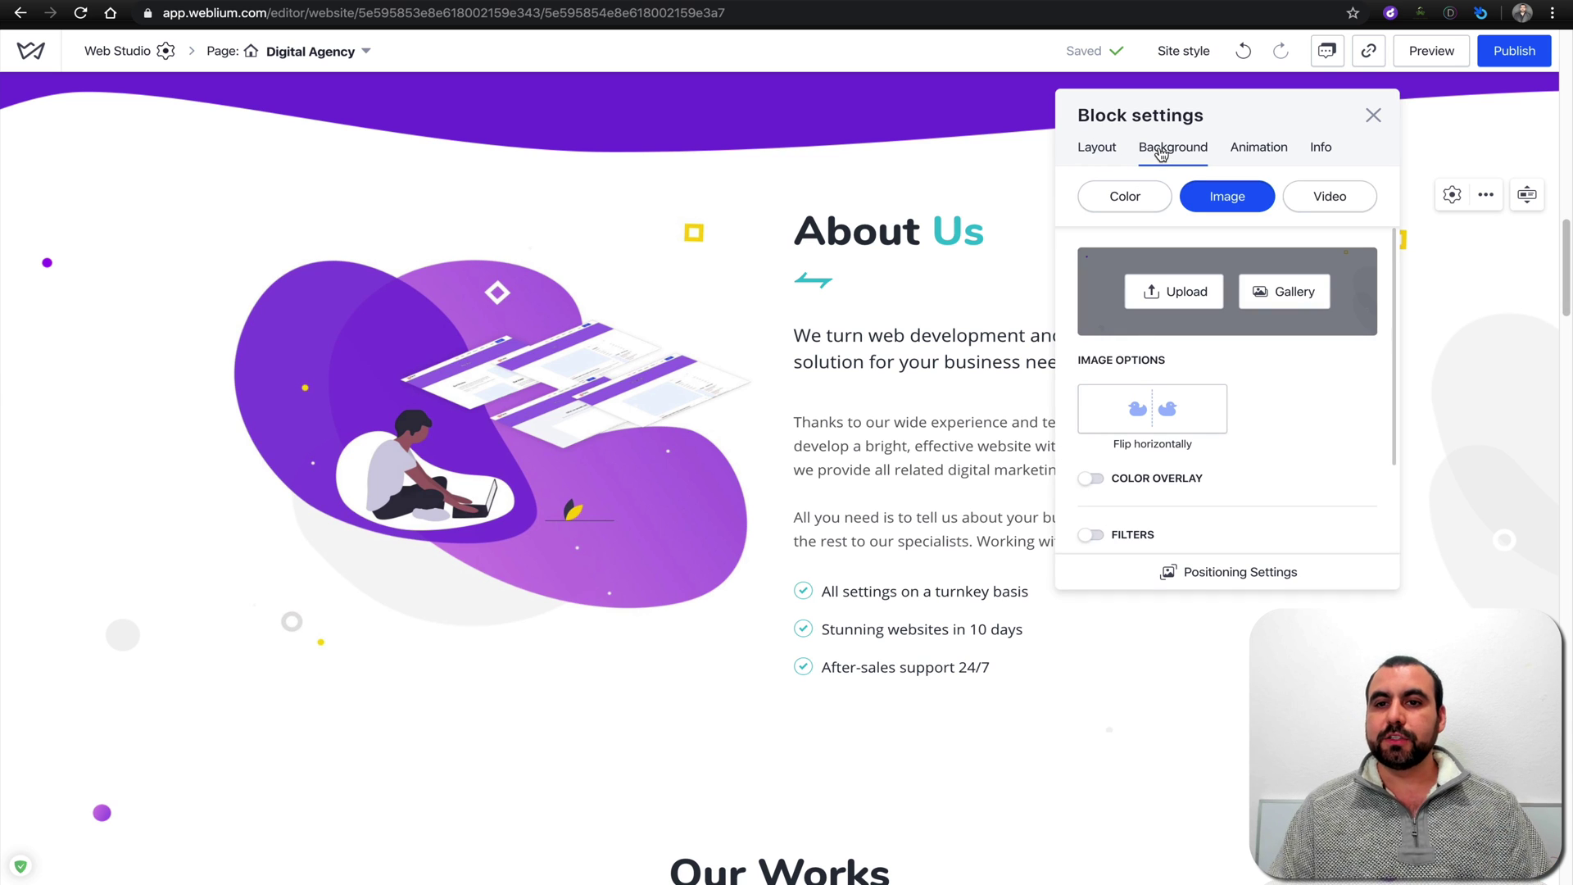
{"action": "left_click", "coordinate": [1241, 156]}
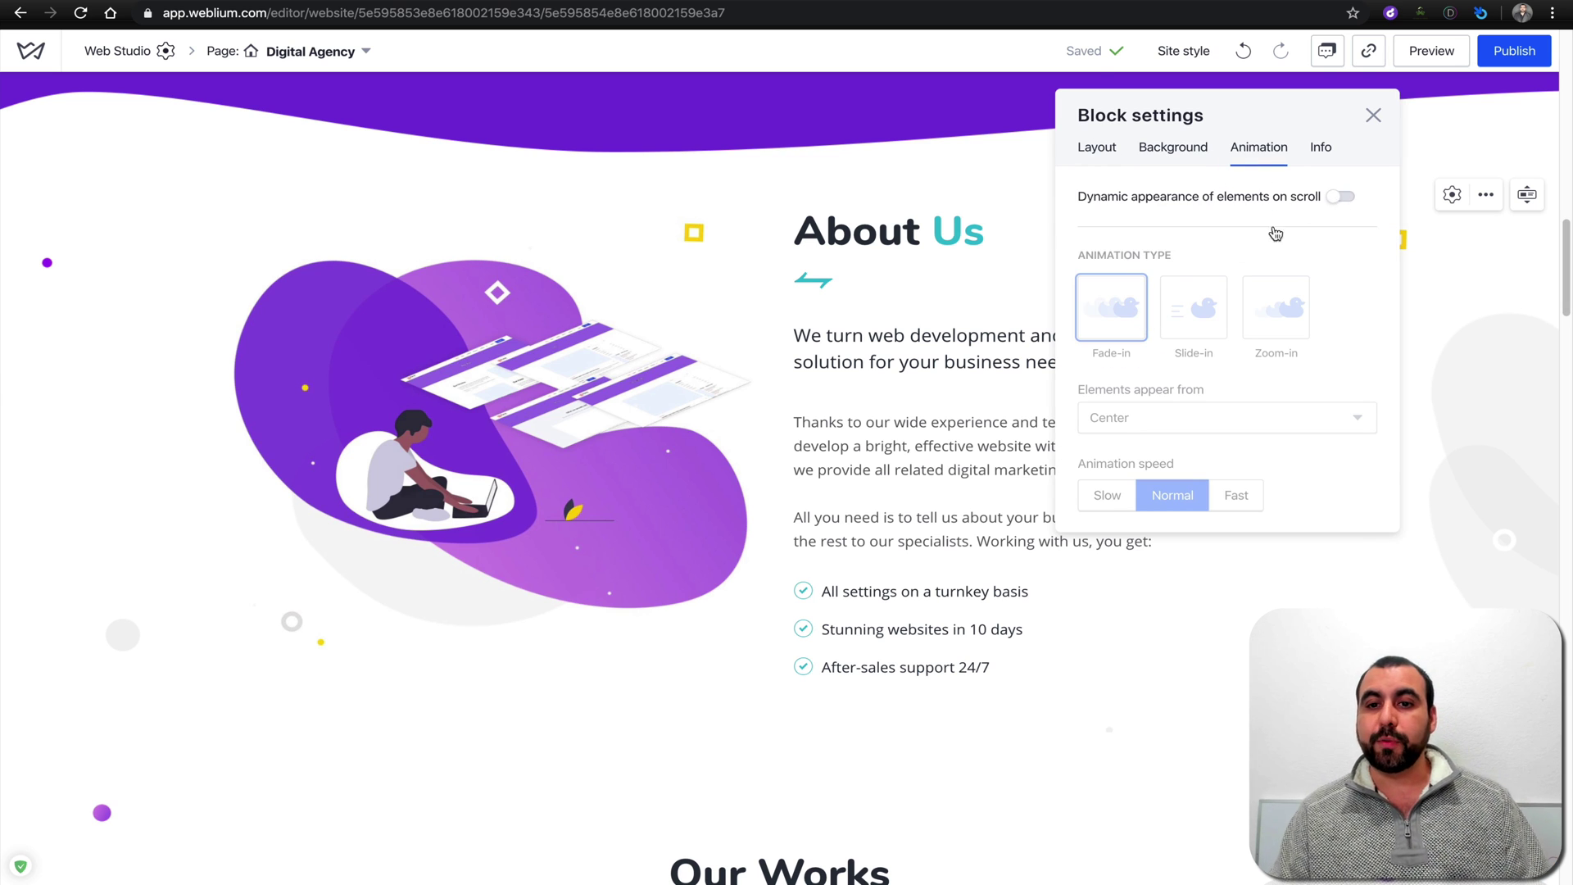
{"action": "left_click", "coordinate": [1341, 197]}
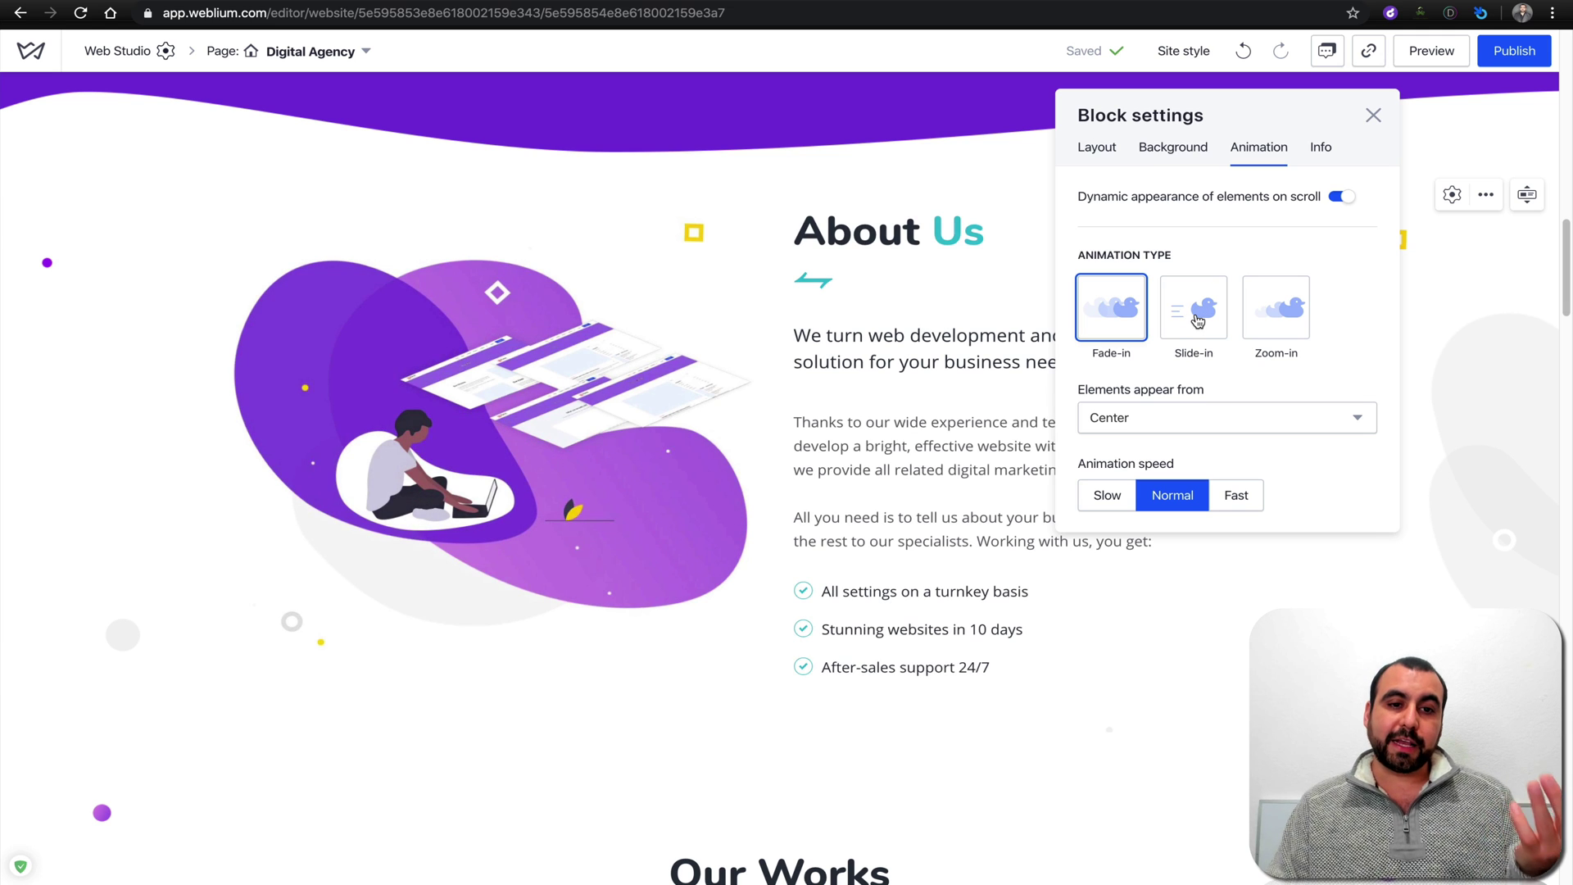
{"action": "left_click", "coordinate": [1198, 319]}
{"action": "left_click", "coordinate": [1114, 322]}
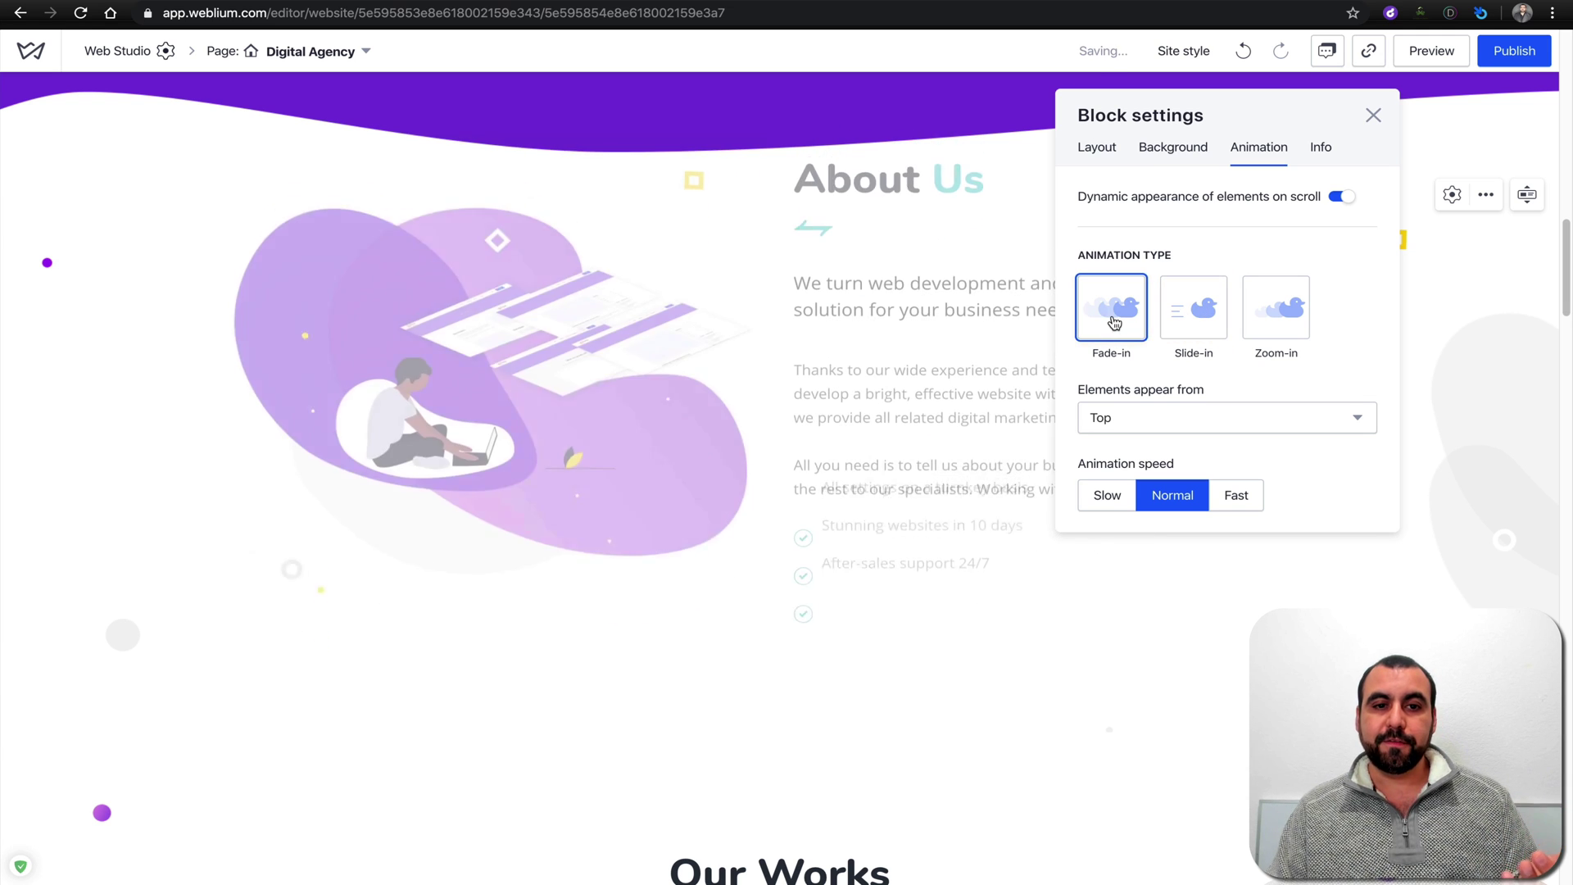
{"action": "left_click", "coordinate": [1272, 326]}
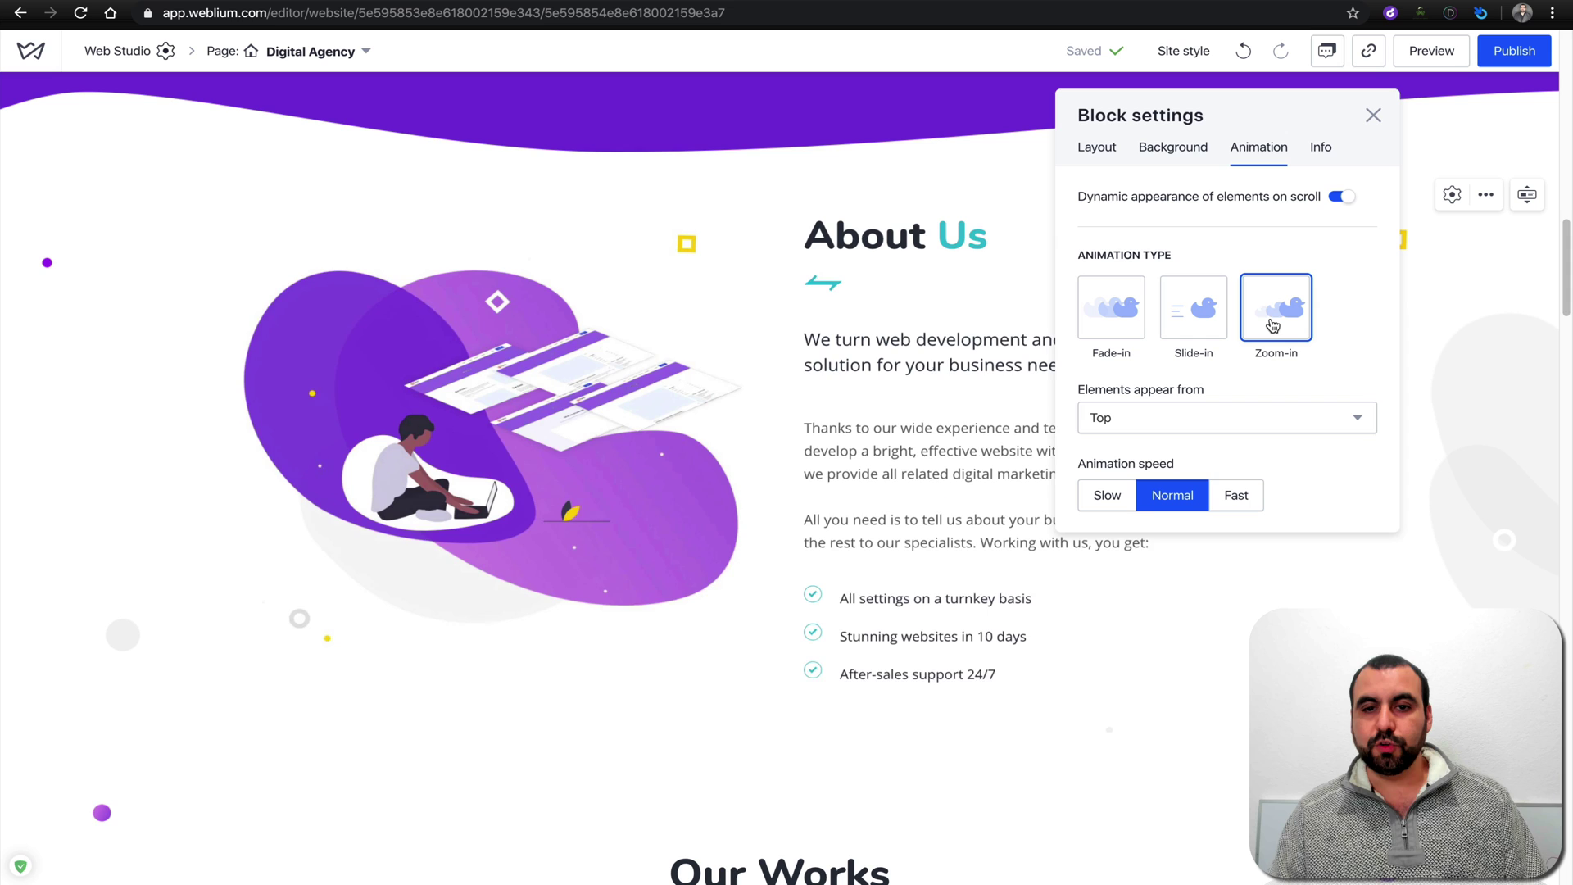
Make elements appear from the Right and switch the animation to Slide-in.
{"action": "left_click", "coordinate": [1172, 419]}
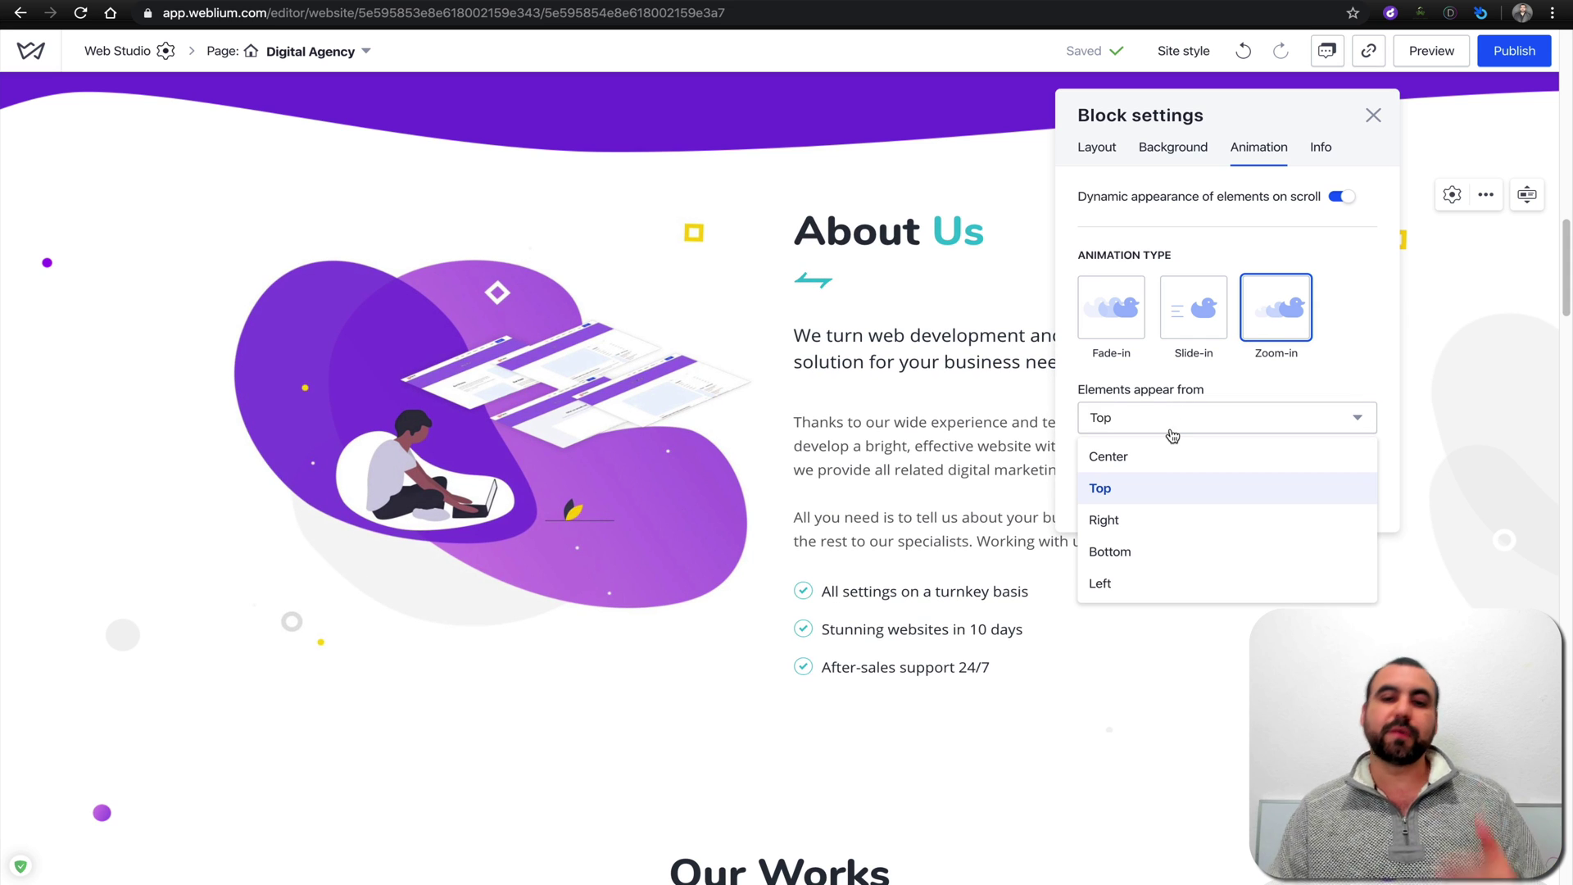
{"action": "left_click", "coordinate": [1164, 528]}
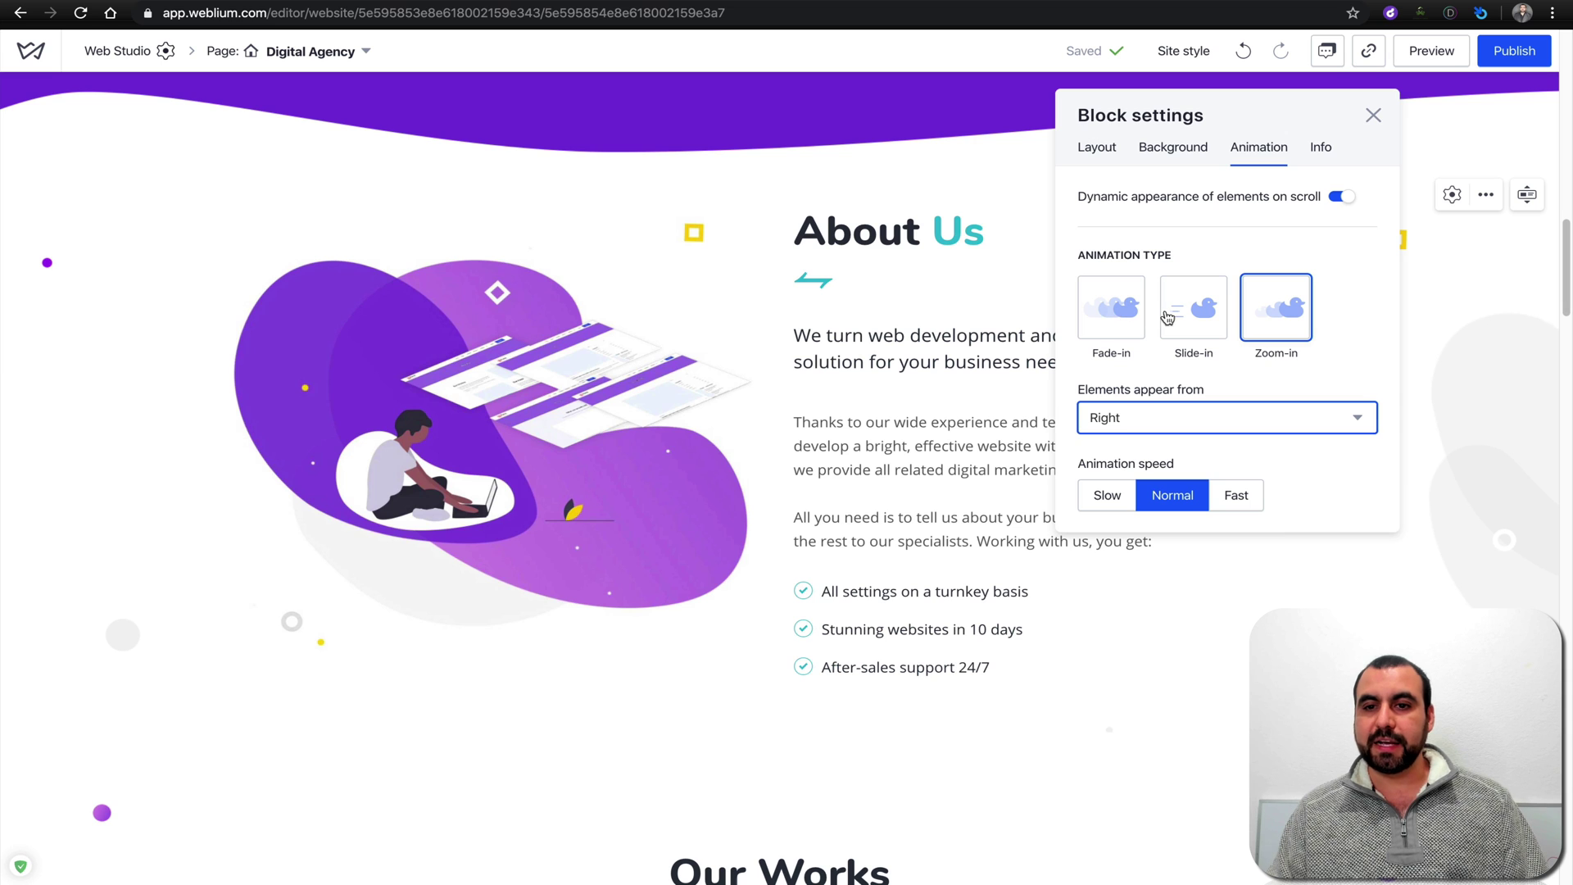
{"action": "left_click", "coordinate": [1210, 307]}
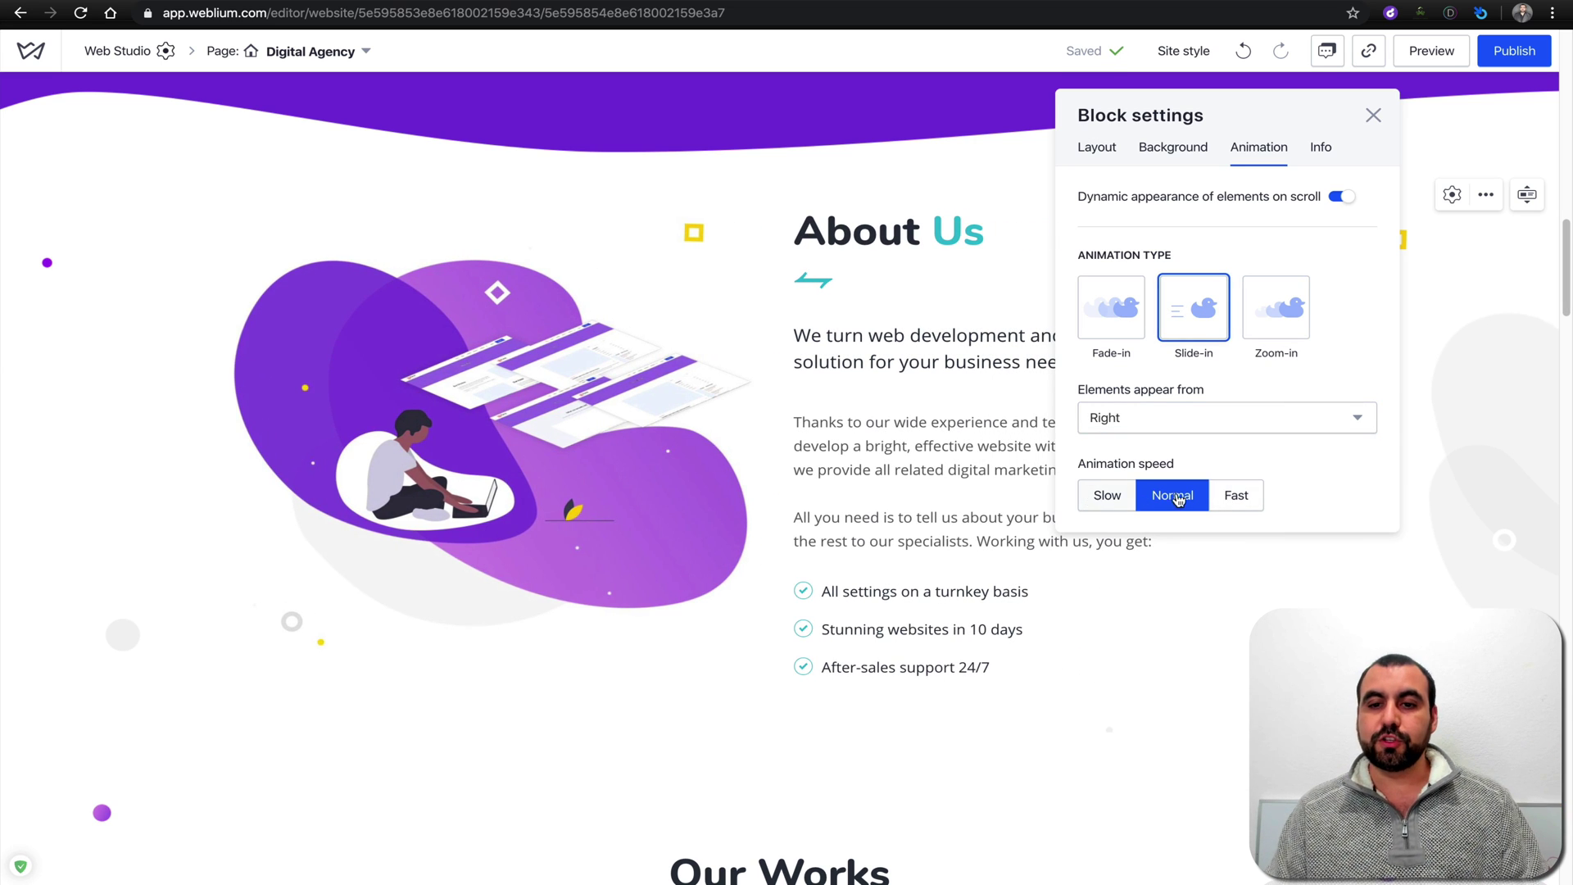
Check the block's anchor name 'about' in the Info tab, then close block settings.
{"action": "left_click", "coordinate": [1321, 151]}
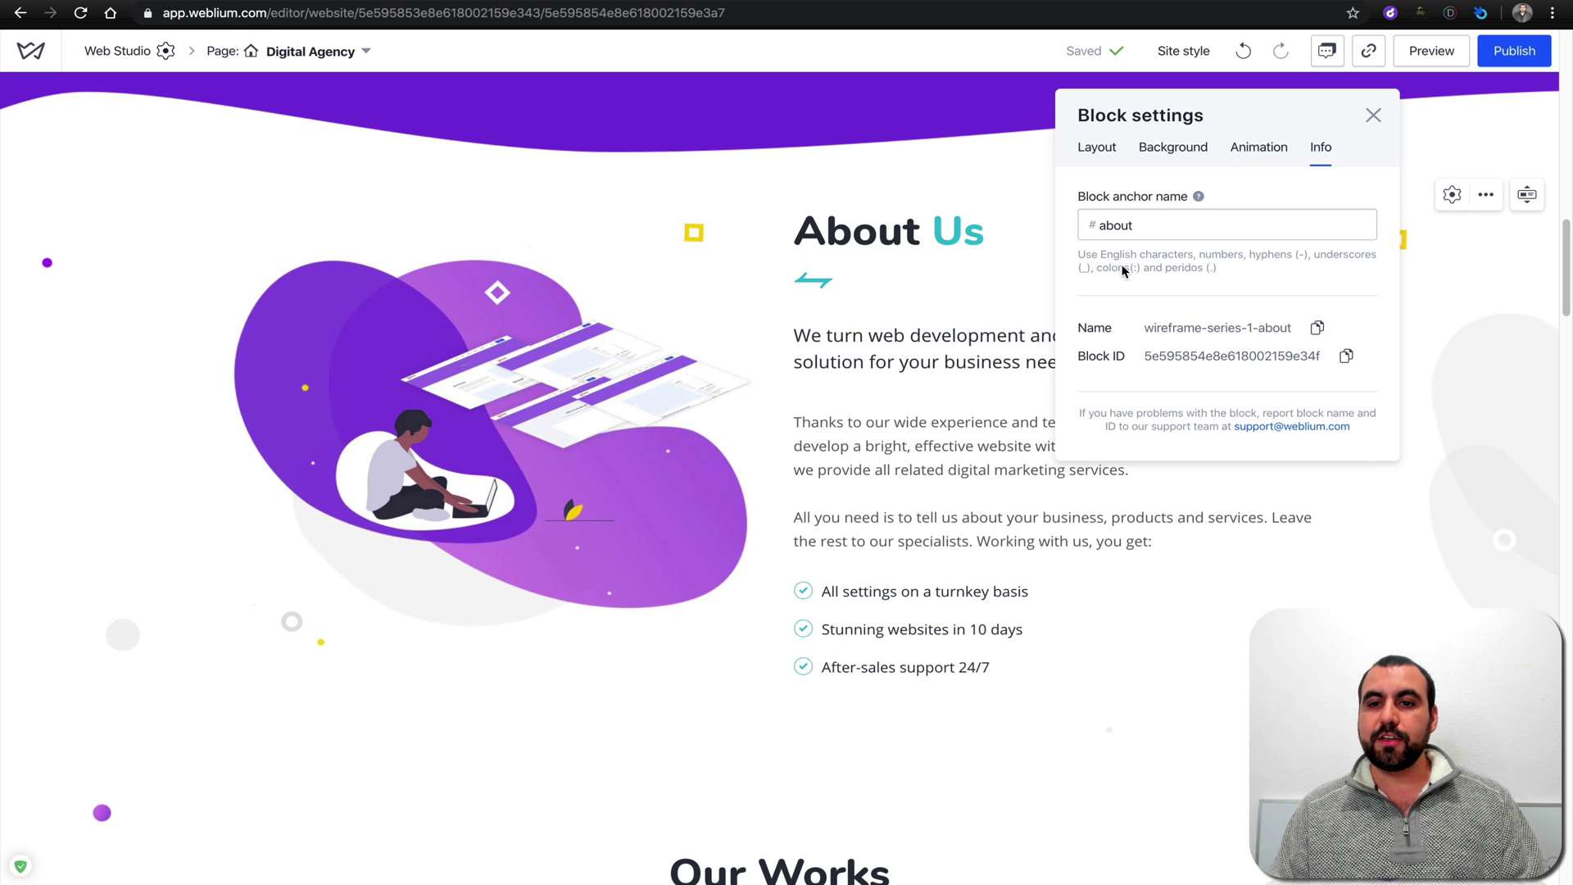
{"action": "scroll", "coordinate": [1211, 342], "scroll_direction": "down", "scroll_amount": 1}
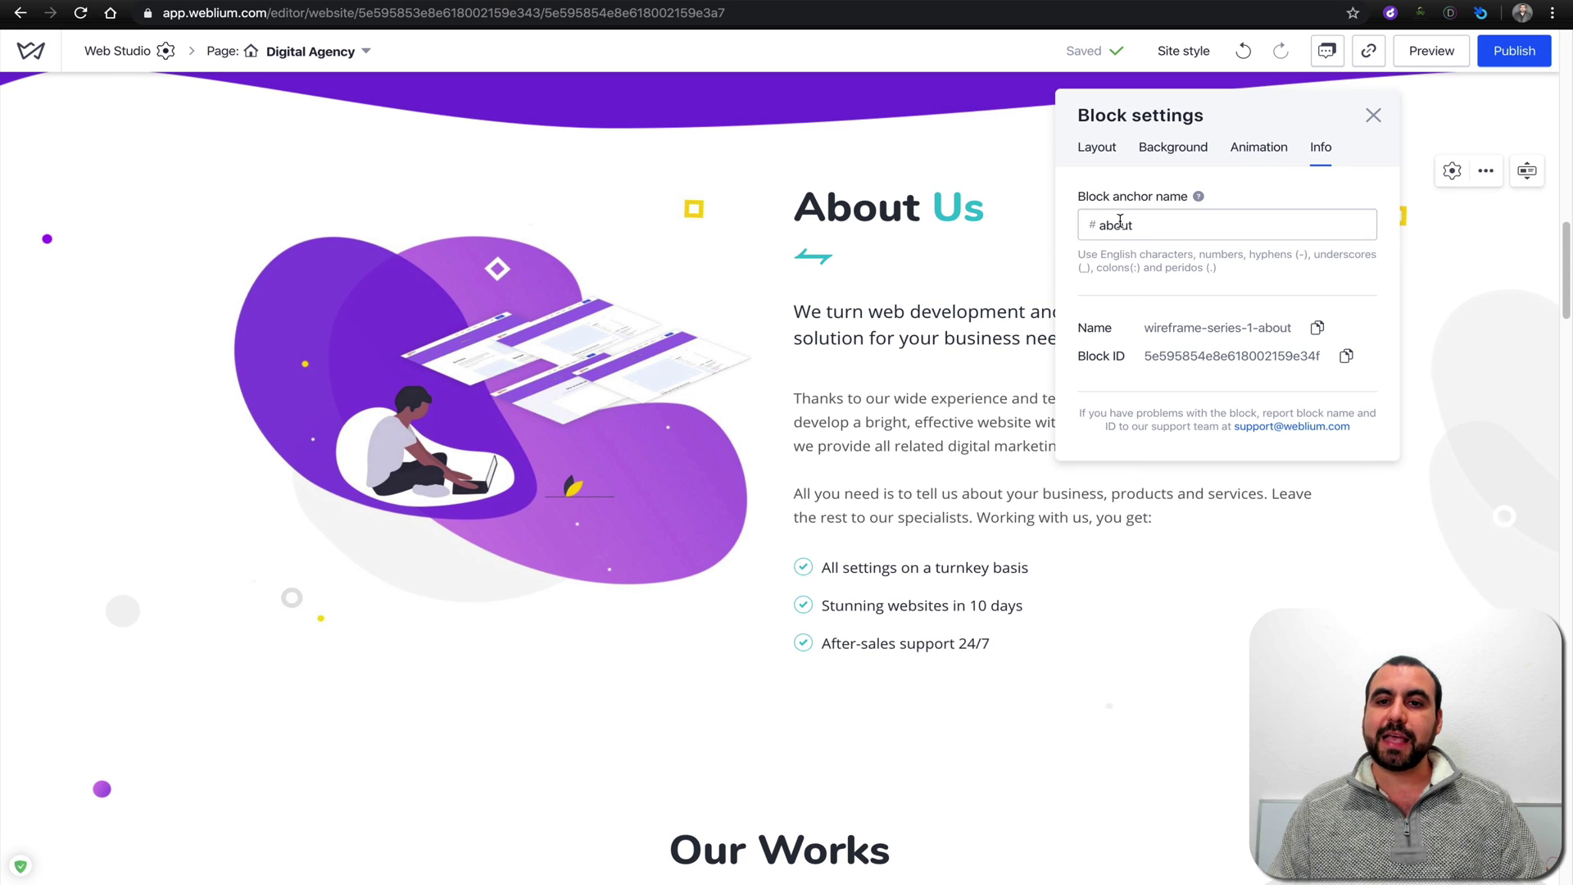
{"action": "left_click", "coordinate": [1133, 221]}
{"action": "scroll", "coordinate": [1168, 219], "scroll_direction": "up", "scroll_amount": 1}
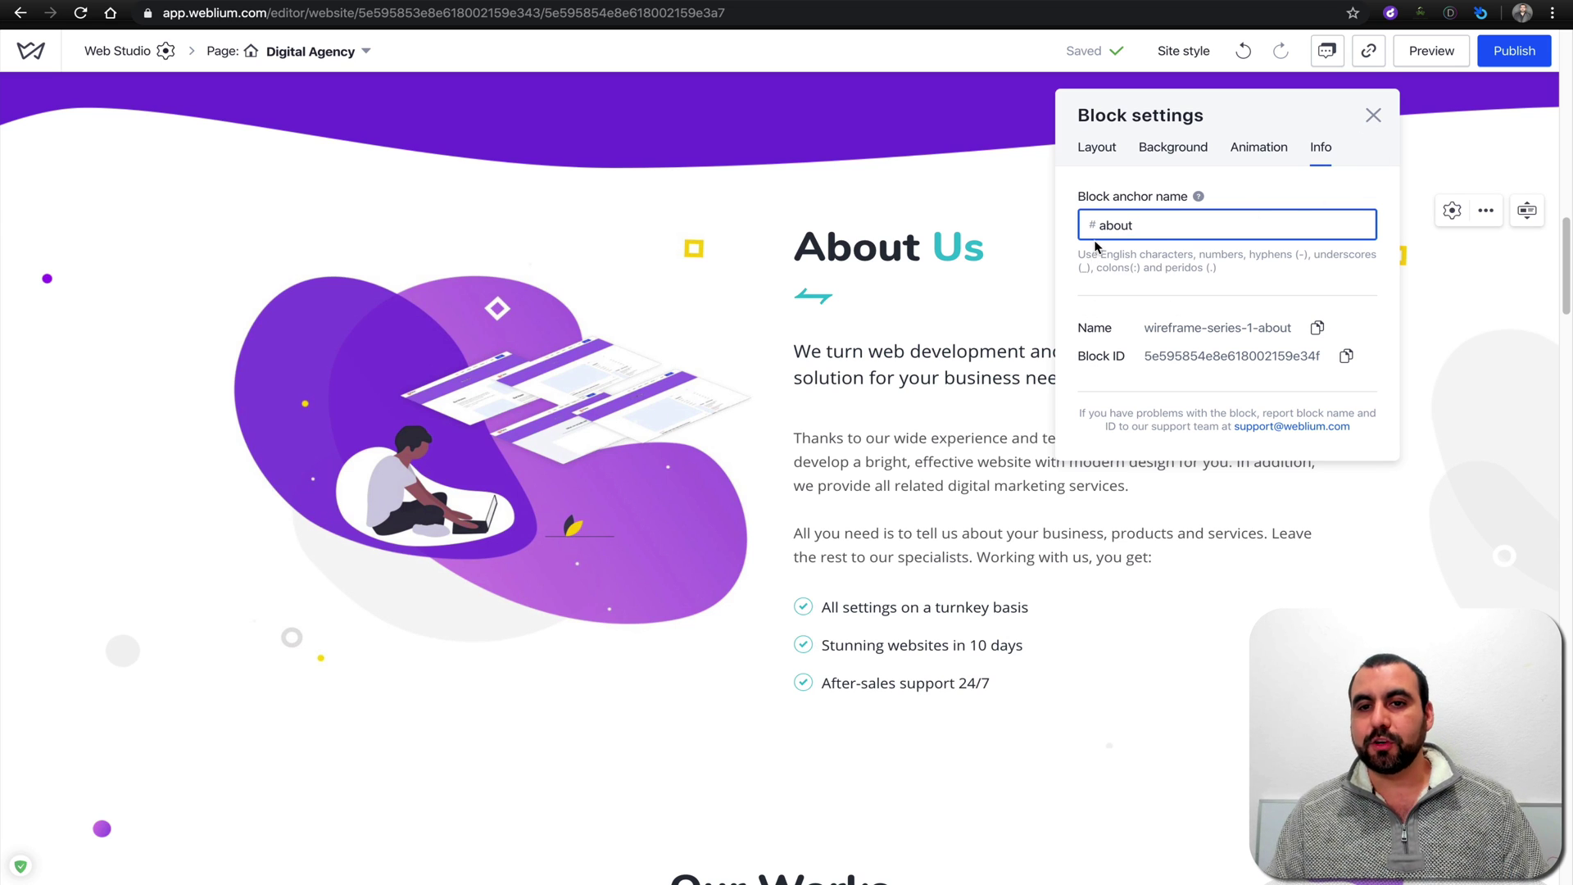
{"action": "left_click", "coordinate": [1373, 114]}
{"action": "scroll", "coordinate": [1152, 326], "scroll_direction": "up", "scroll_amount": 15}
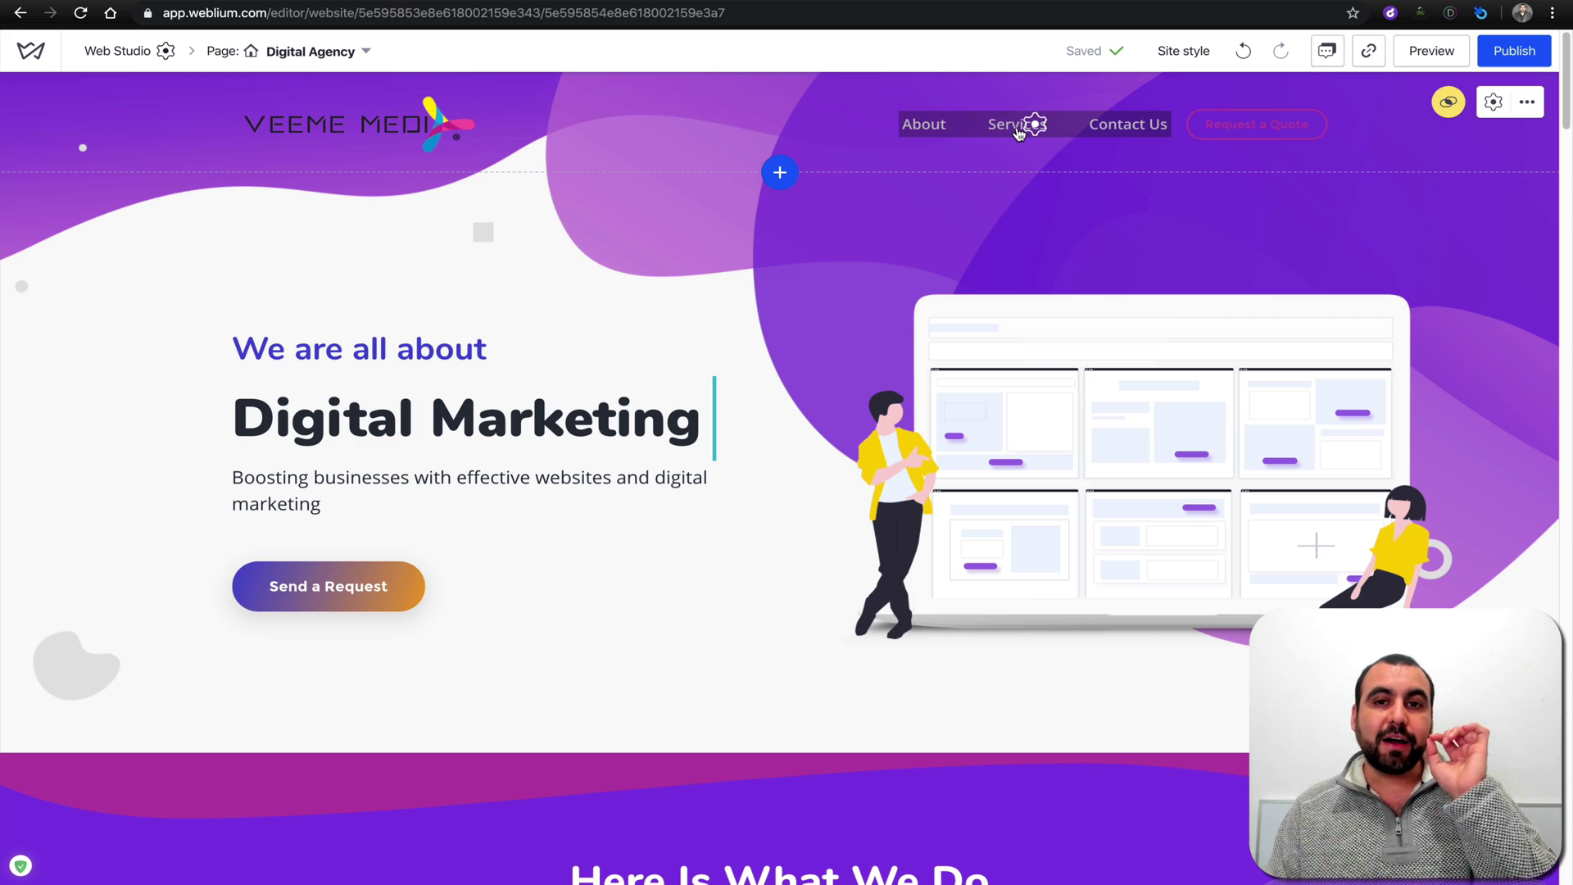
Scroll the page and view the header's Hide/Show on all pages global-block options.
{"action": "scroll", "coordinate": [964, 458], "scroll_direction": "down", "scroll_amount": 20}
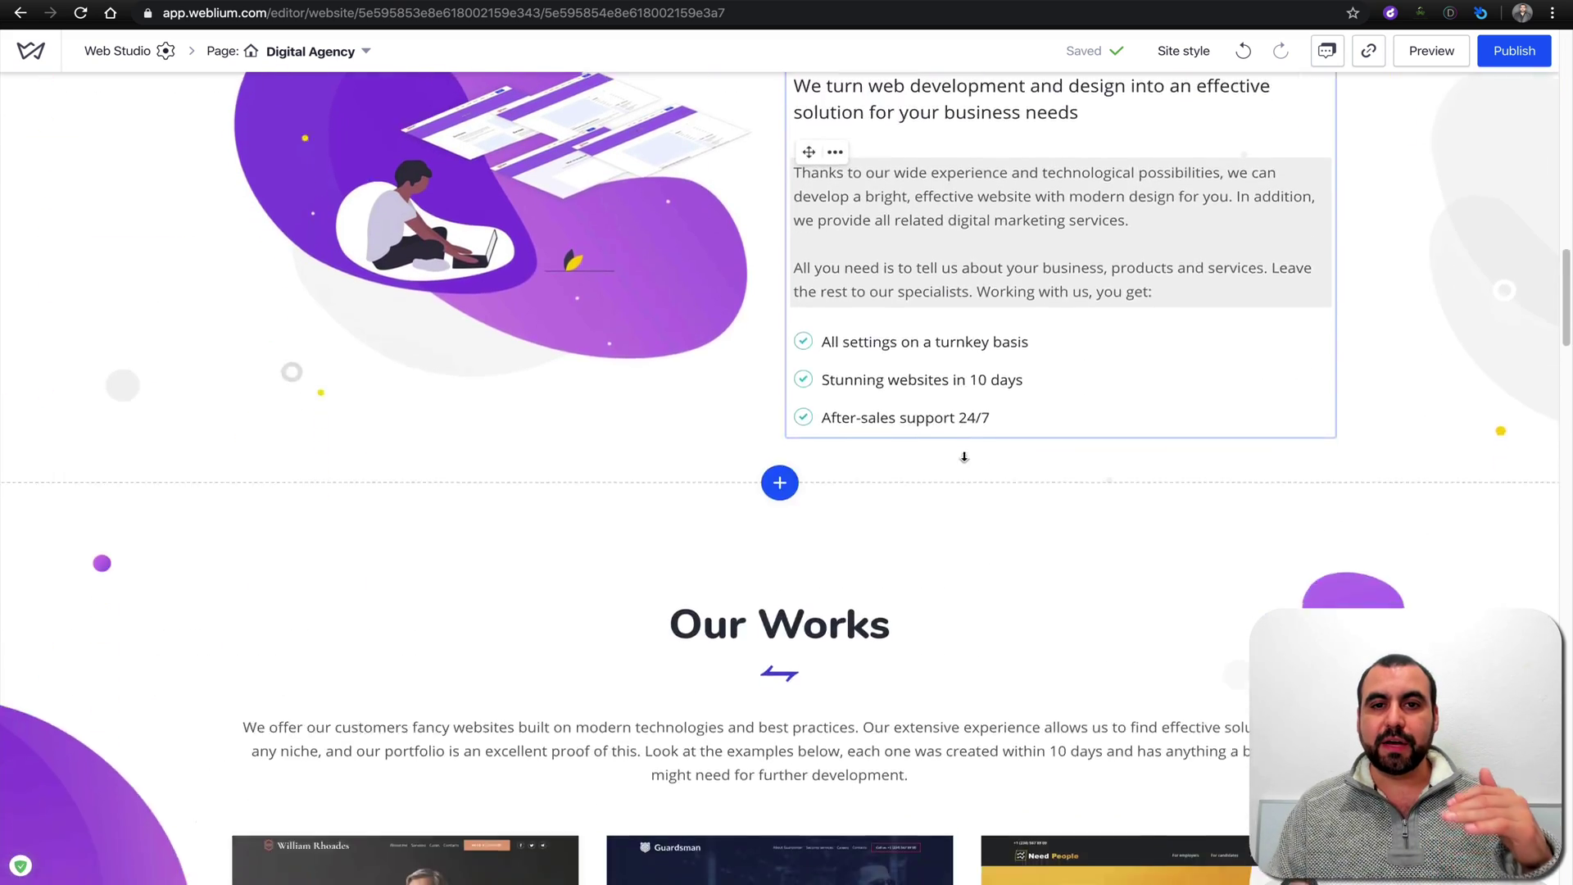
{"action": "scroll", "coordinate": [964, 457], "scroll_direction": "up", "scroll_amount": 3}
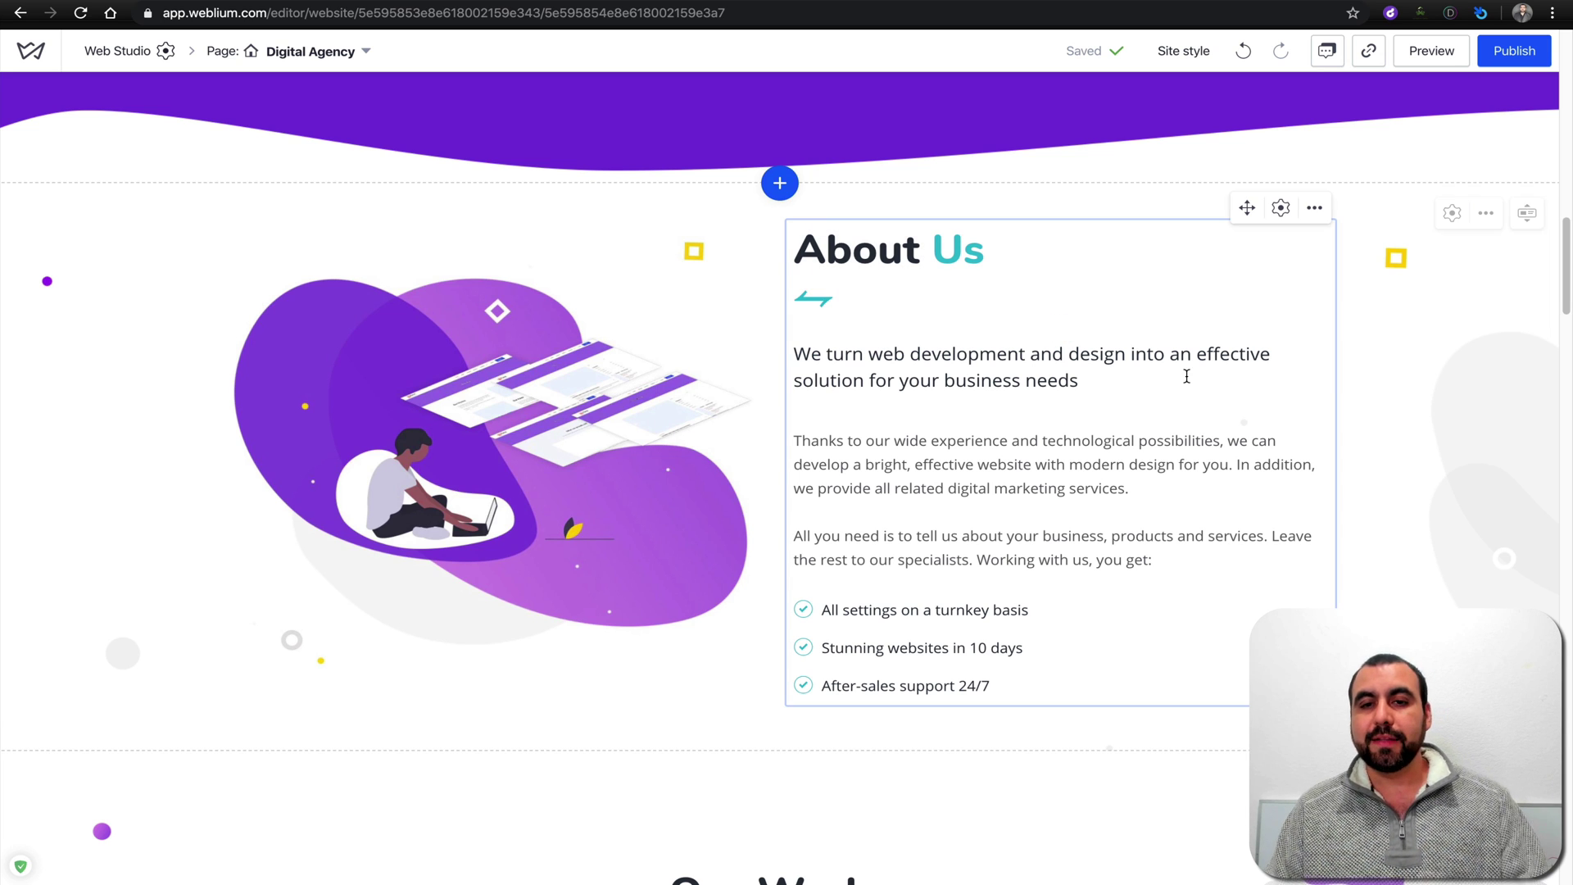
{"action": "scroll", "coordinate": [1154, 386], "scroll_direction": "down", "scroll_amount": 10}
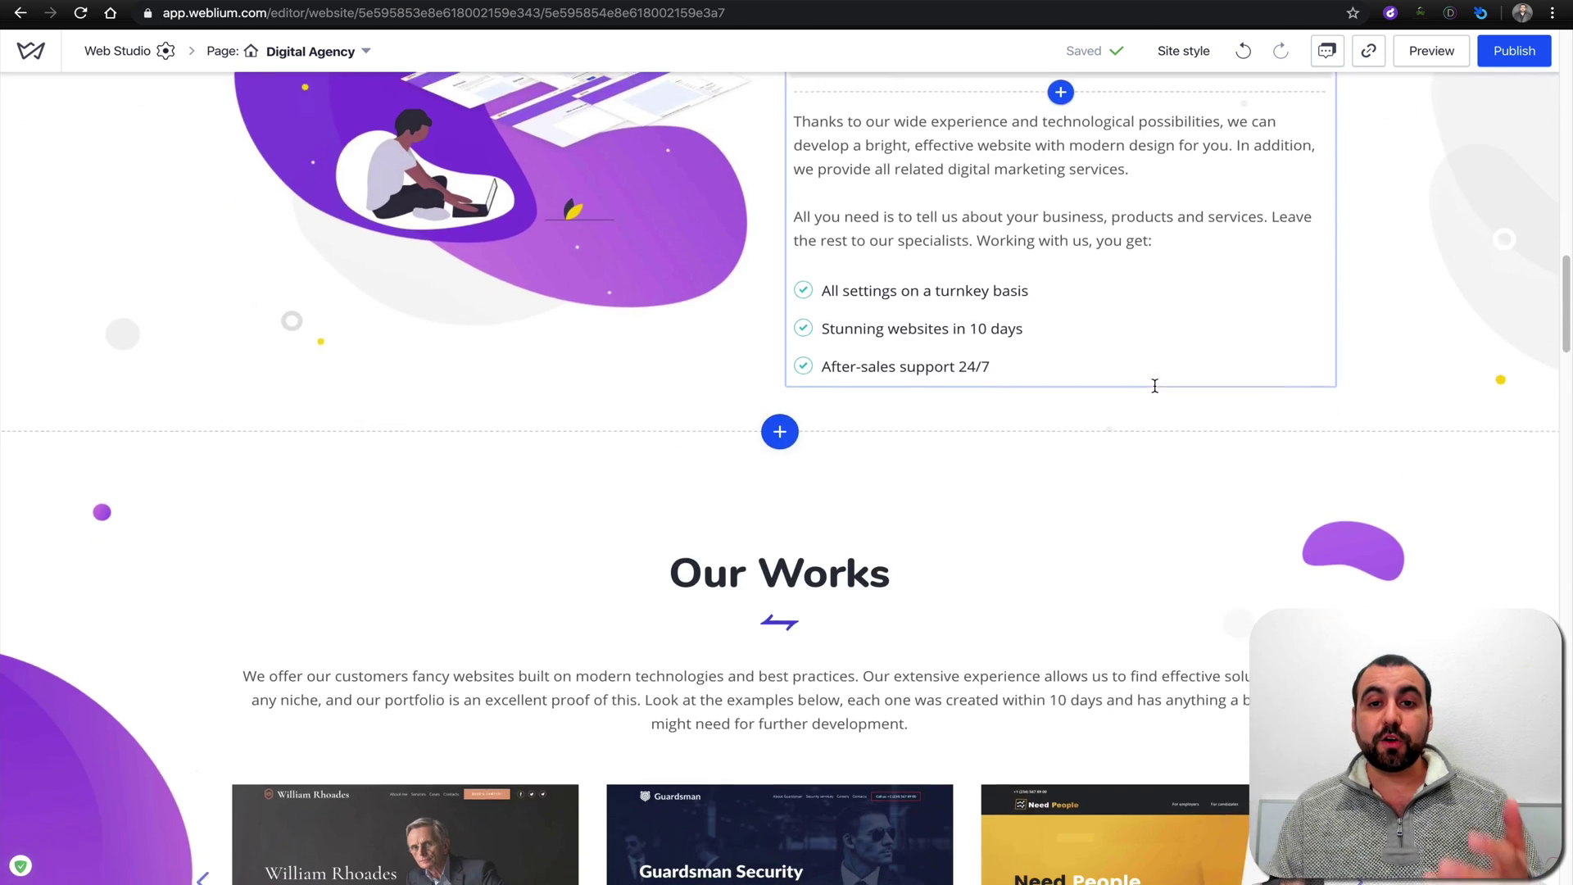
{"action": "scroll", "coordinate": [1154, 386], "scroll_direction": "up", "scroll_amount": 1}
{"action": "scroll", "coordinate": [1154, 386], "scroll_direction": "up", "scroll_amount": 15}
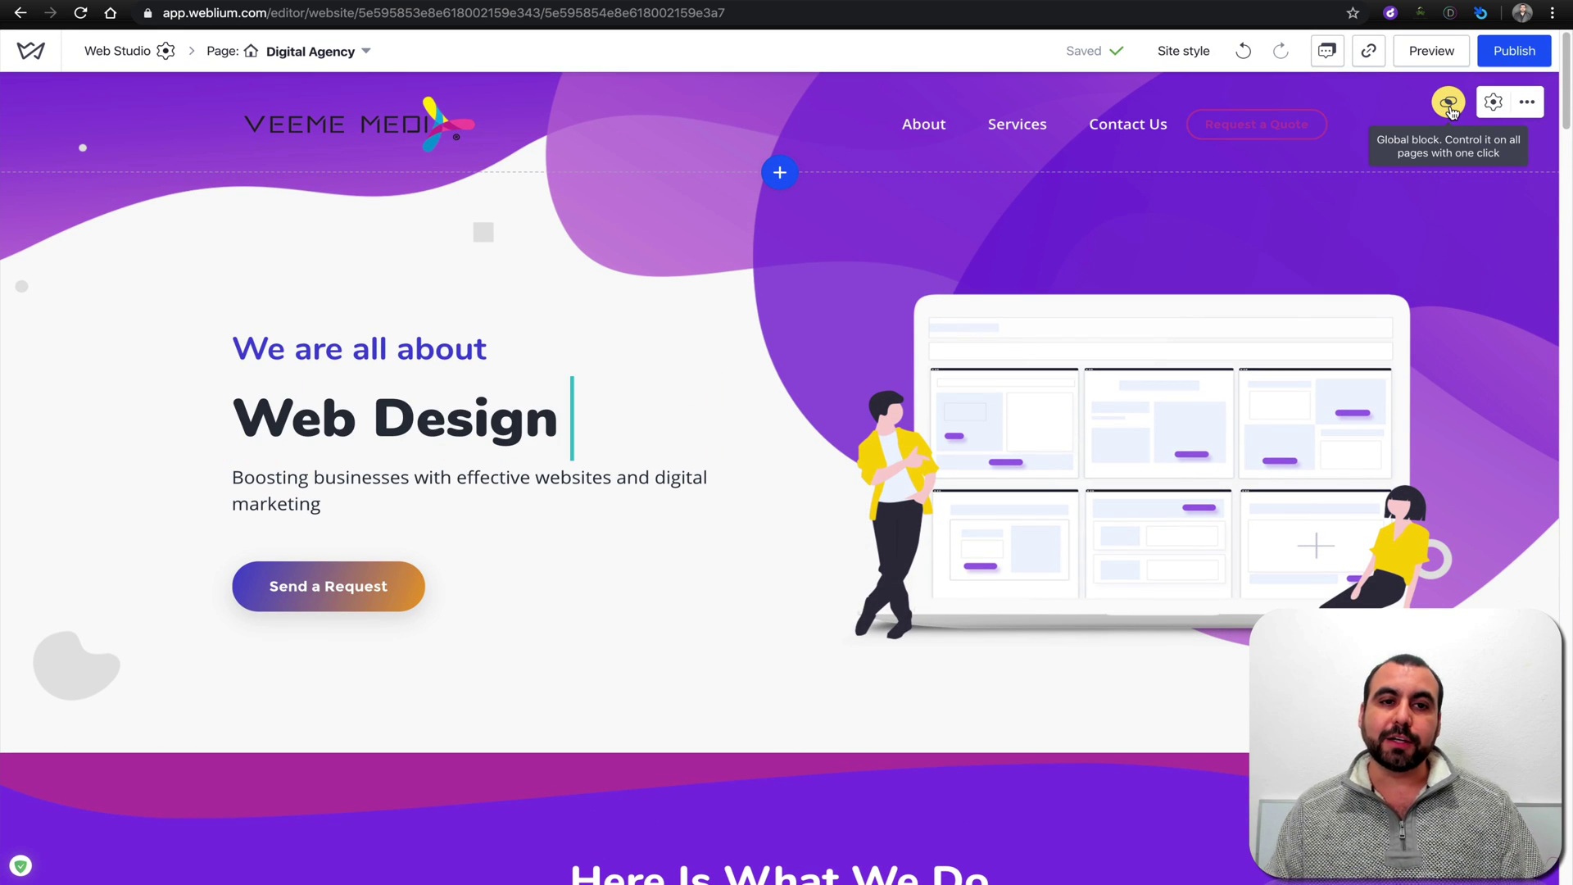
{"action": "left_click", "coordinate": [1450, 106]}
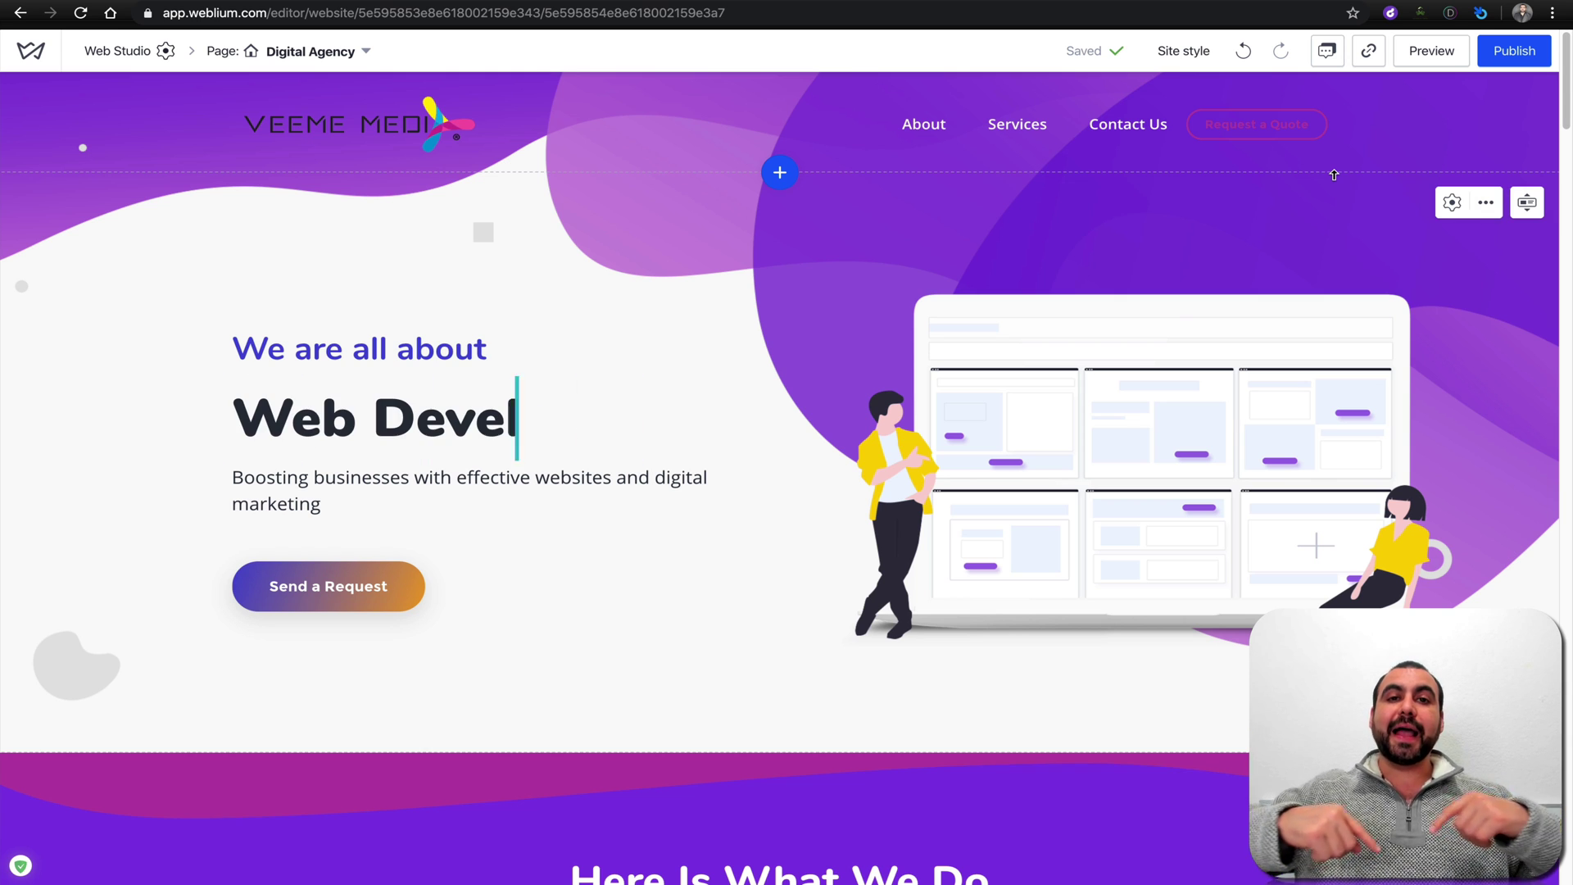
Enter comment mode and resolve the 'change' comment, checking the Resolved and Active tabs.
{"action": "left_click", "coordinate": [1325, 55]}
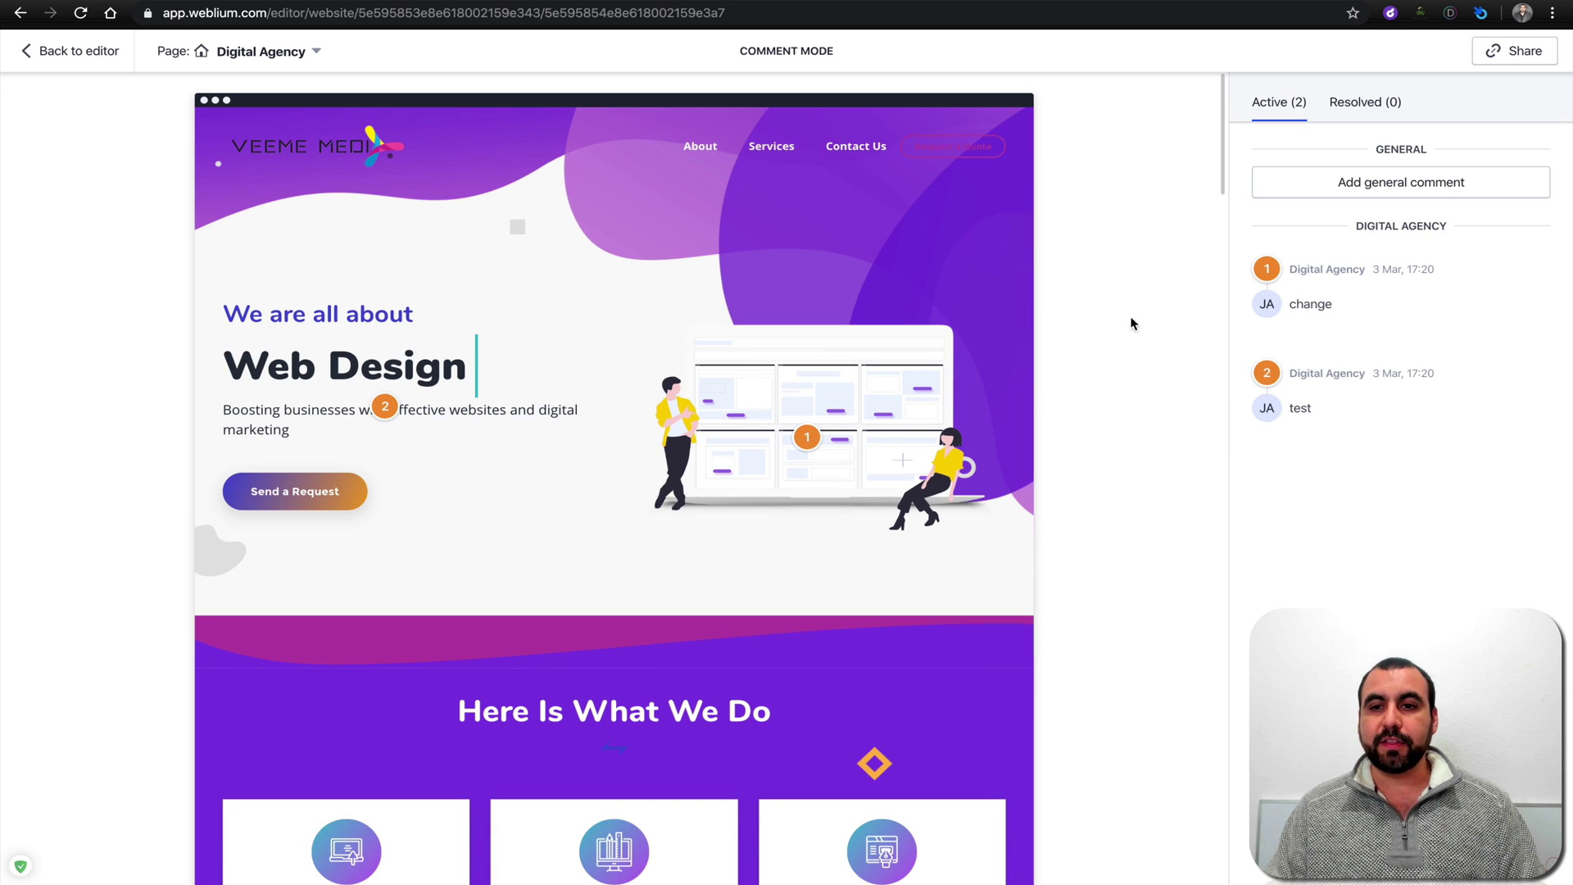
{"action": "left_click", "coordinate": [1310, 282]}
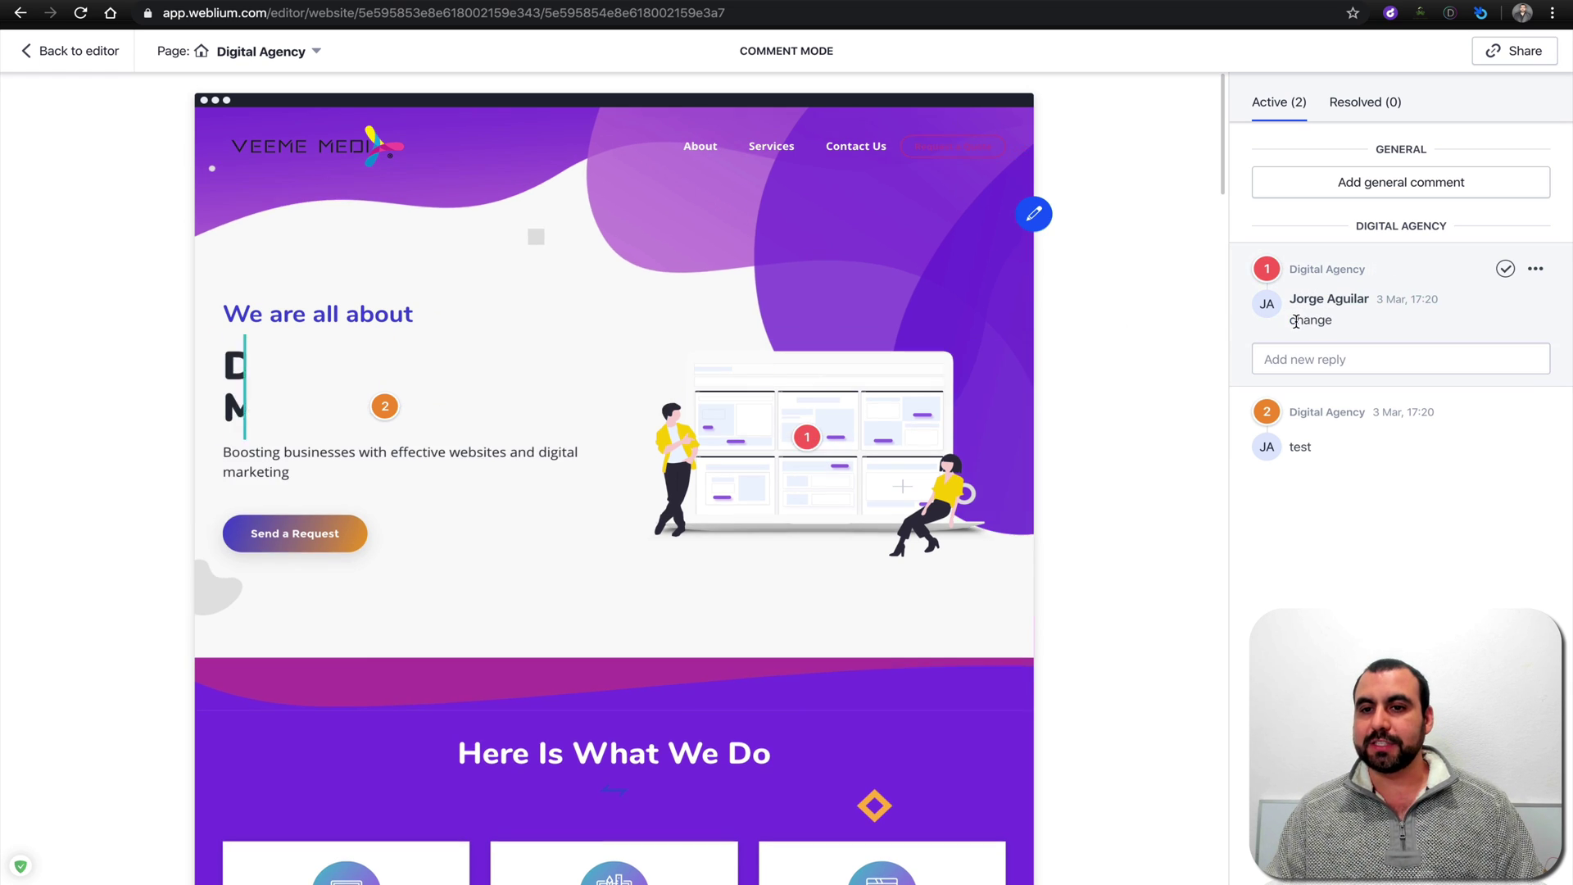
{"action": "double_click", "coordinate": [1307, 320]}
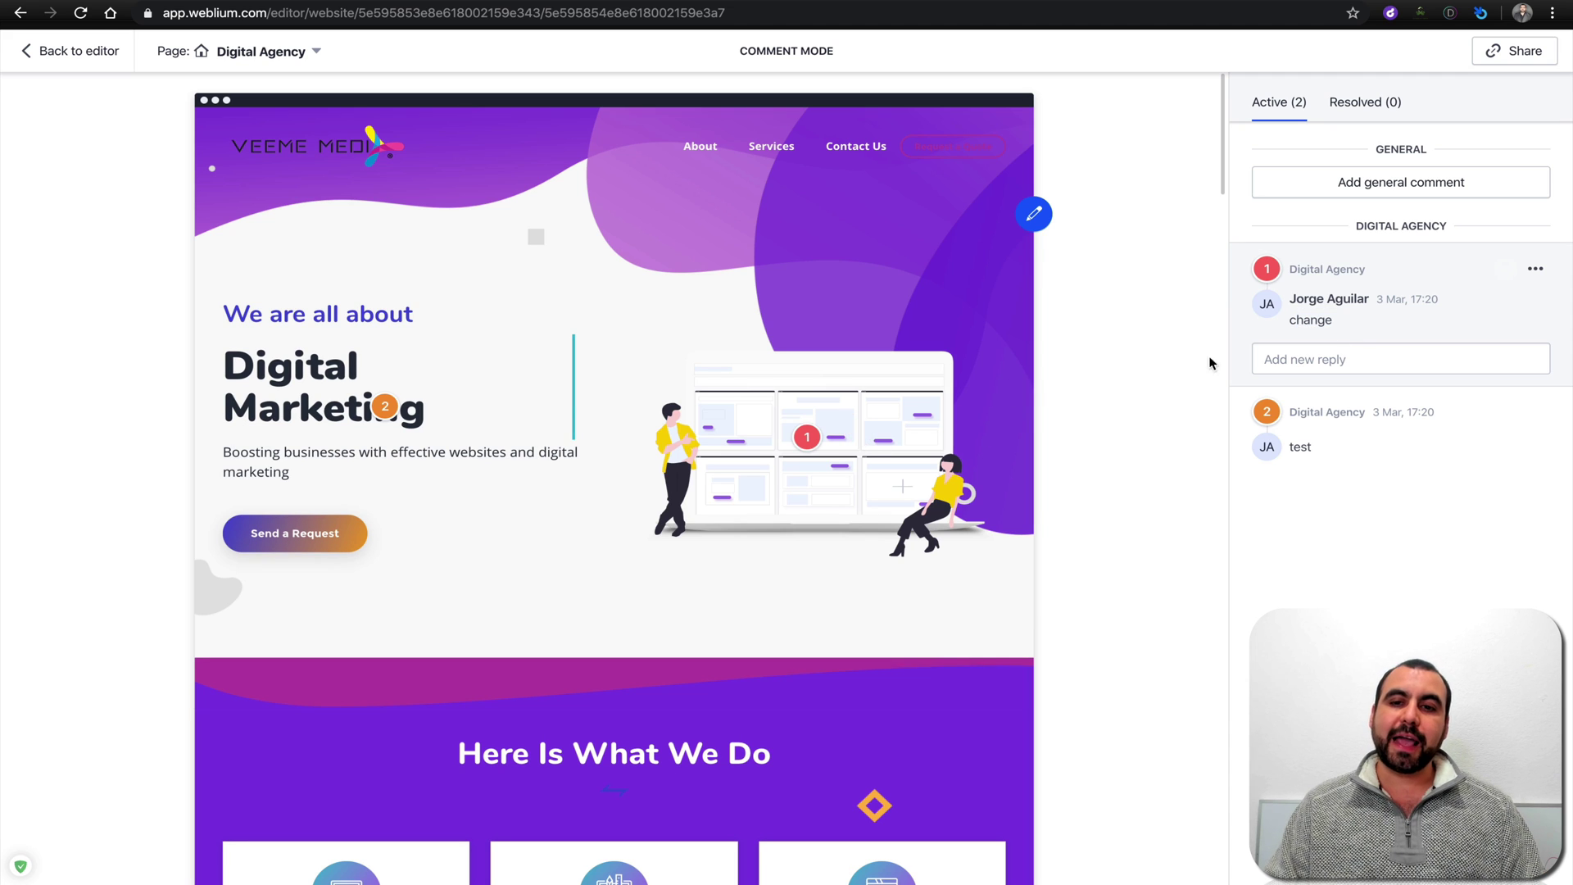
{"action": "left_click", "coordinate": [1506, 268]}
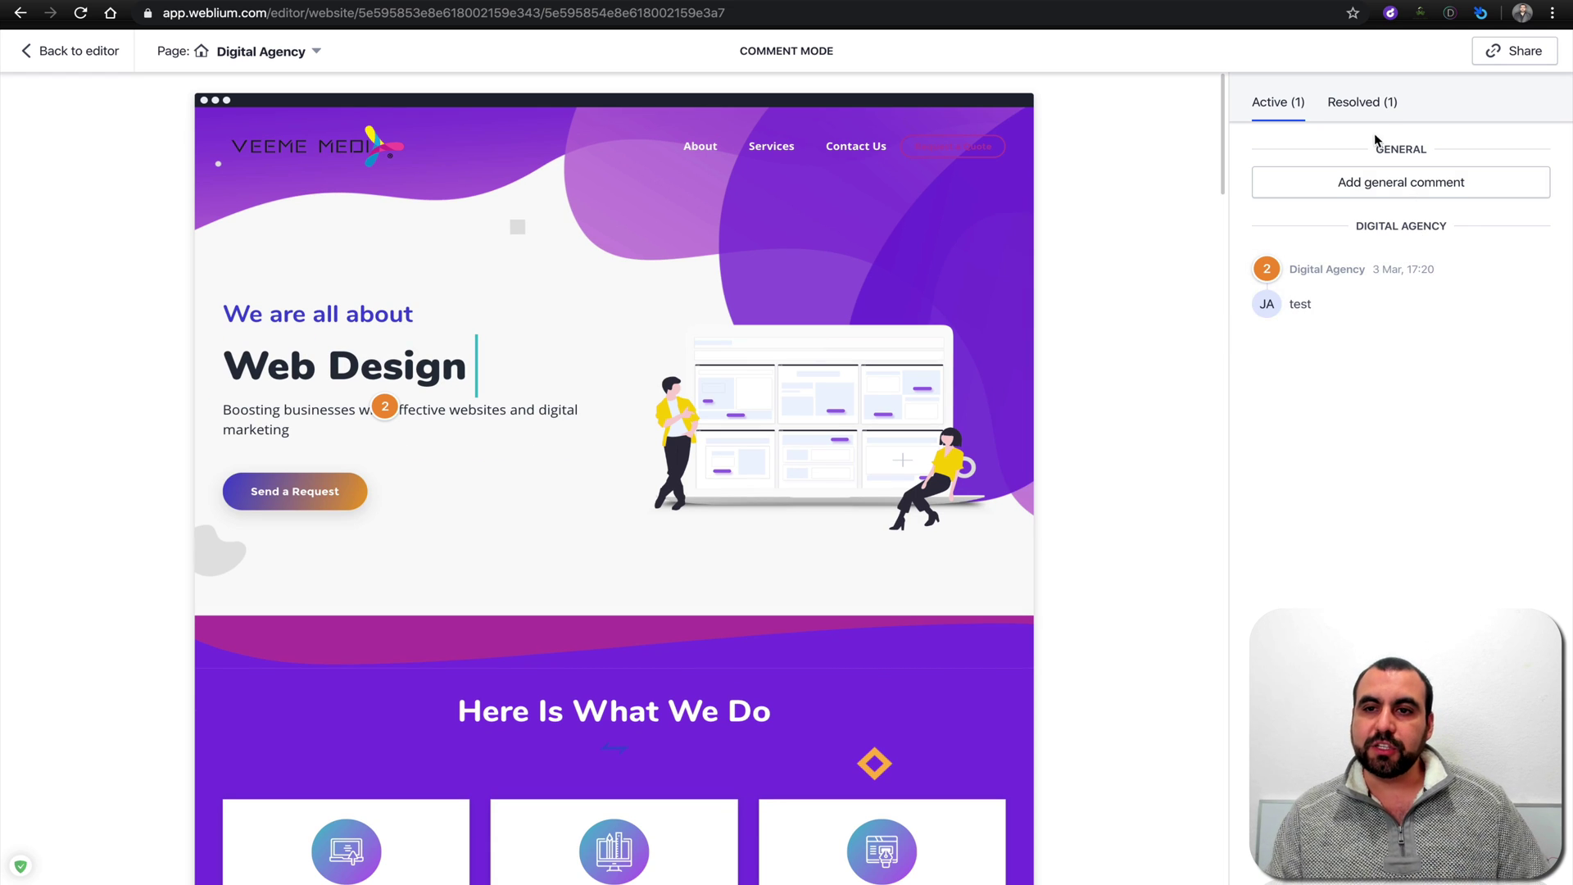
{"action": "left_click", "coordinate": [1373, 104]}
{"action": "left_click", "coordinate": [1288, 114]}
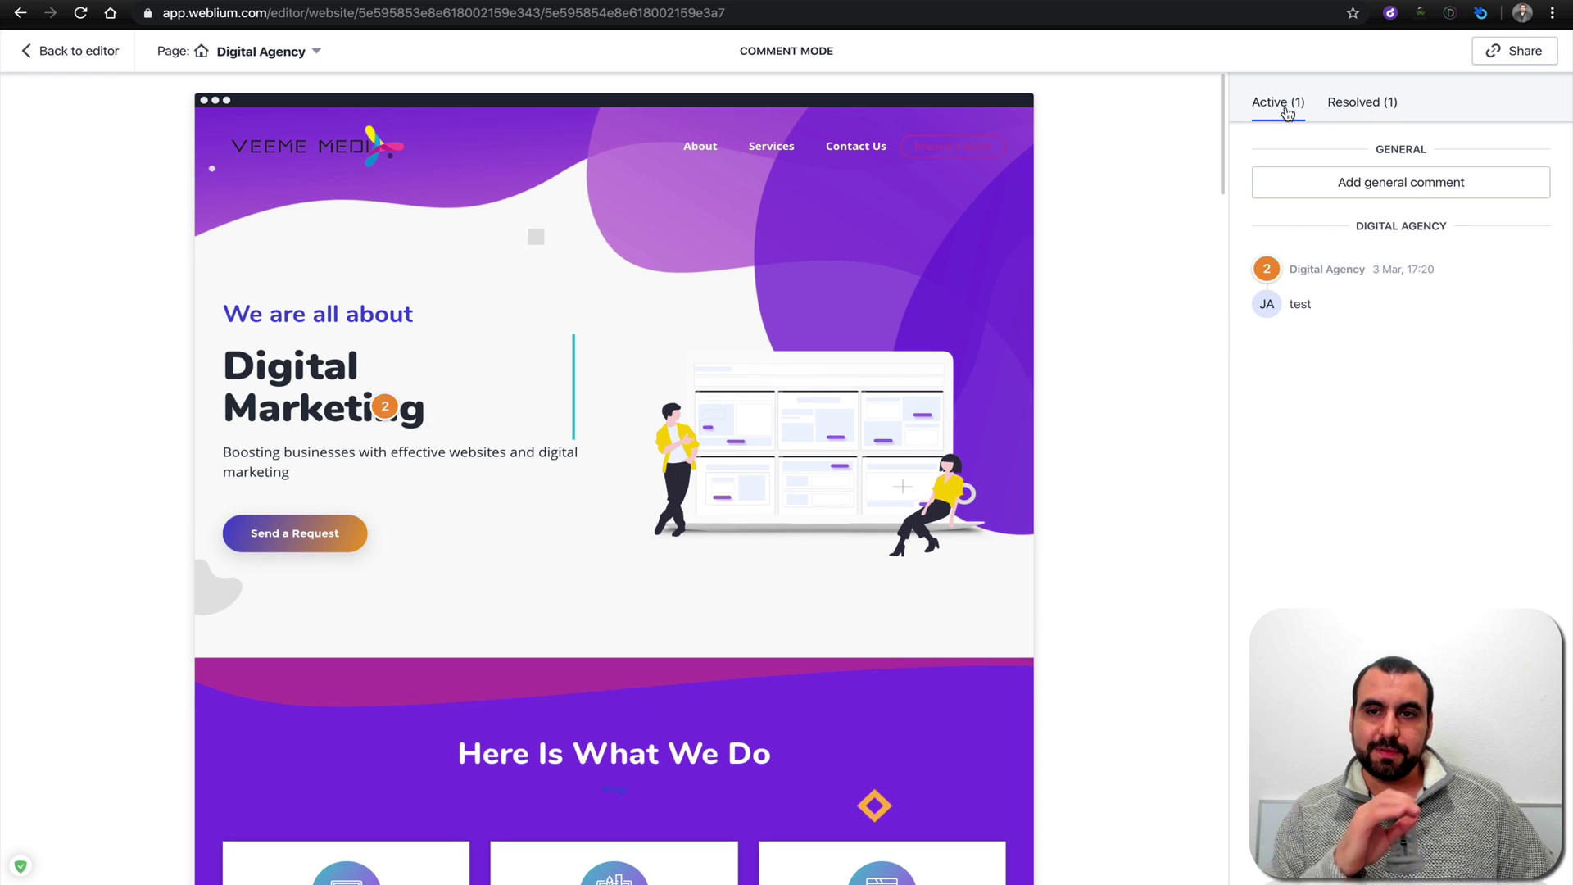
Post the comment 'change to actual sites you built' on the first Our Works thumbnail.
{"action": "scroll", "coordinate": [865, 609], "scroll_direction": "down", "scroll_amount": 15}
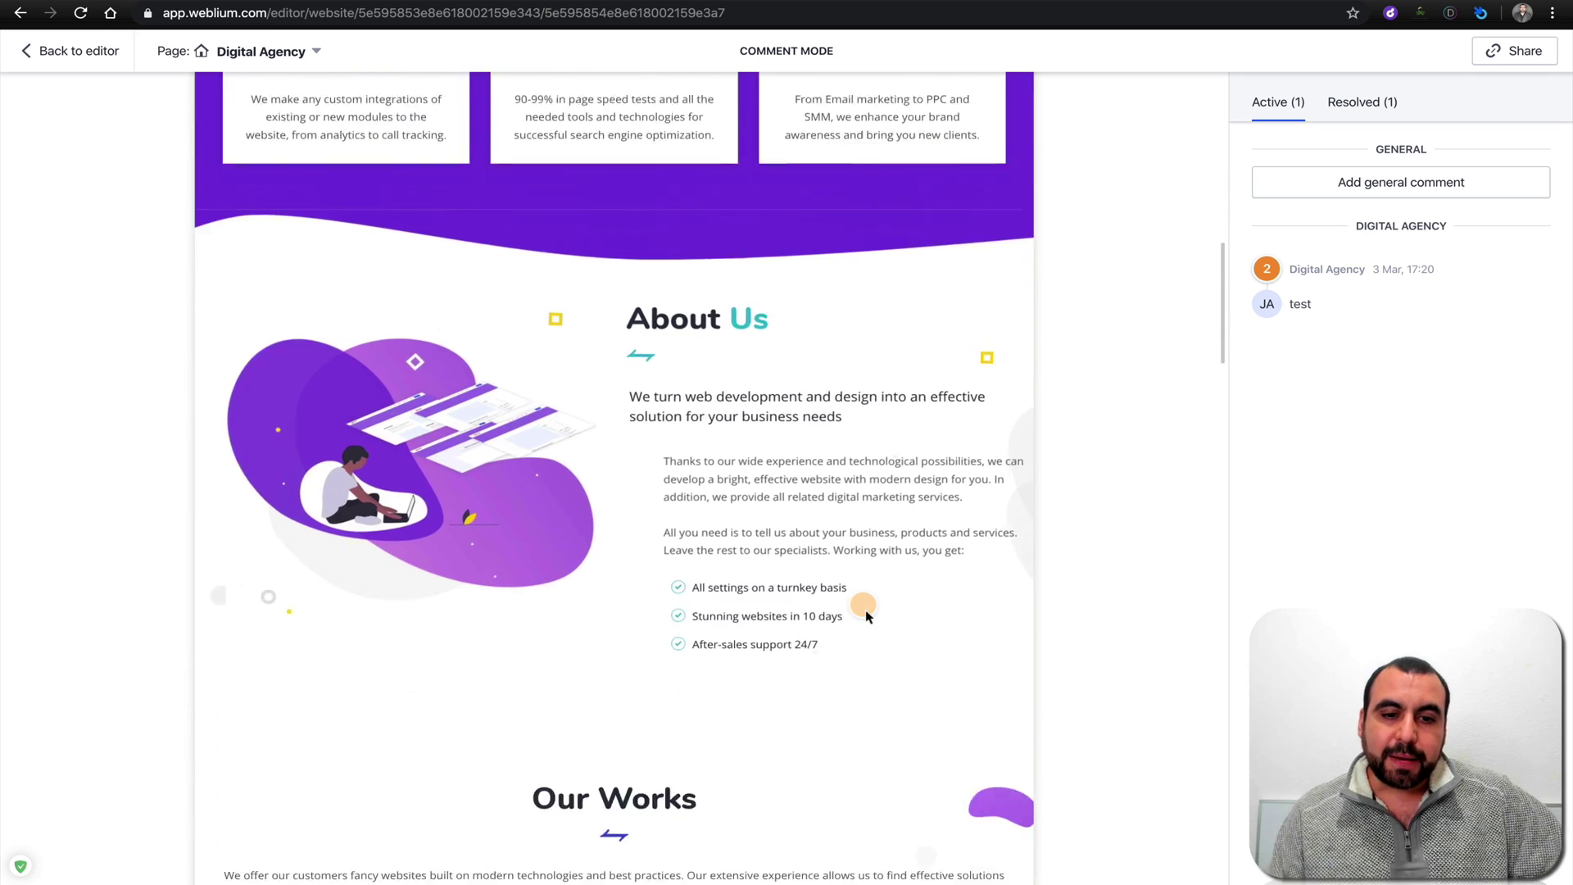
{"action": "scroll", "coordinate": [865, 609], "scroll_direction": "down", "scroll_amount": 8}
{"action": "scroll", "coordinate": [860, 597], "scroll_direction": "up", "scroll_amount": 2}
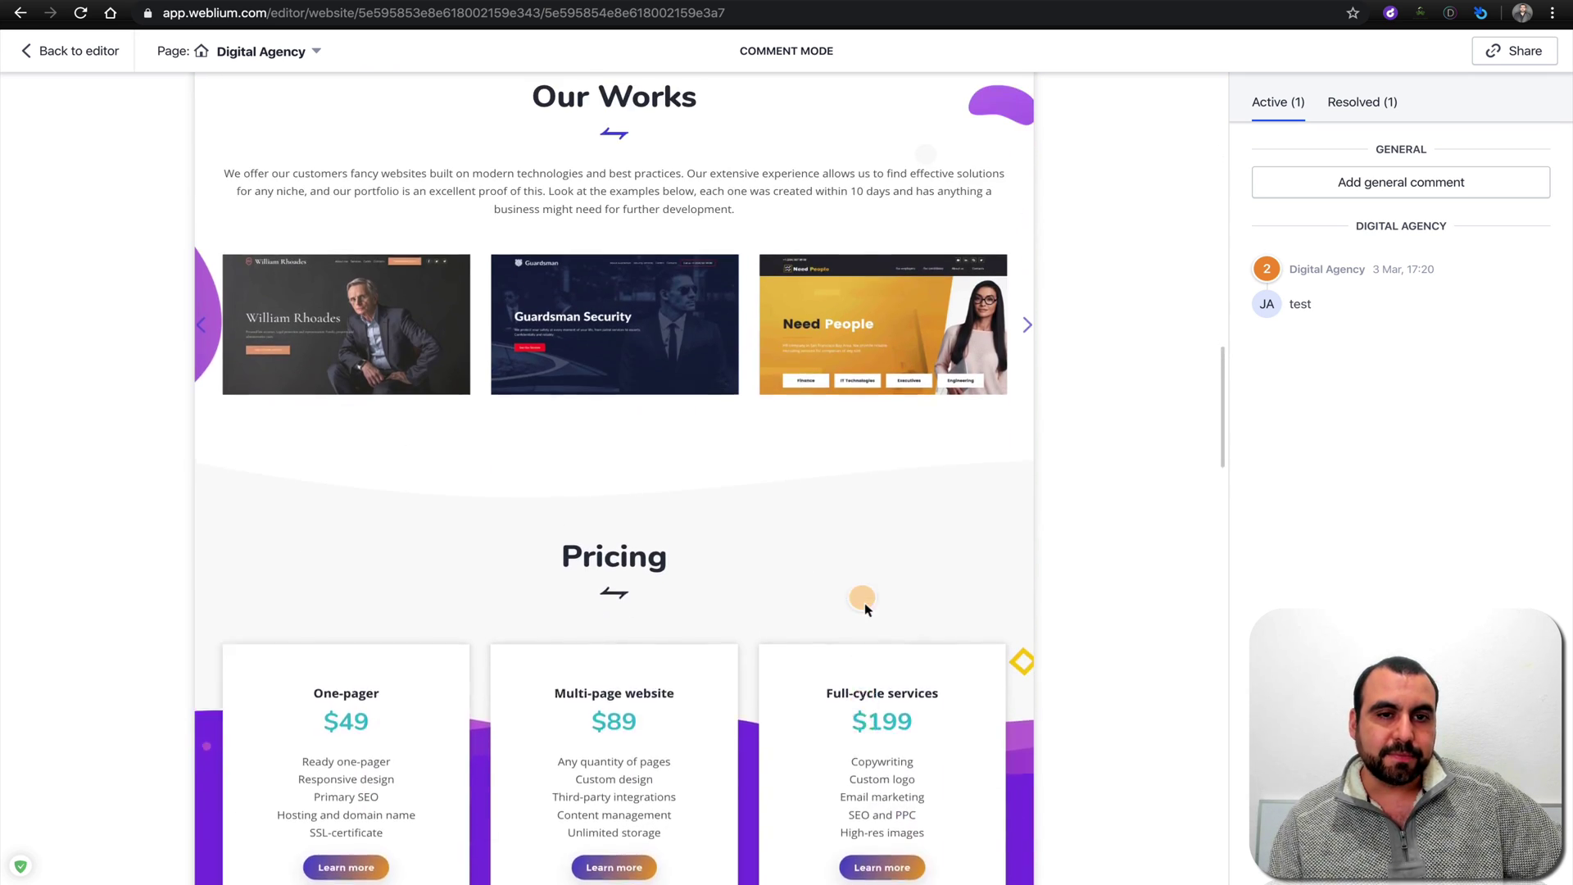
{"action": "scroll", "coordinate": [670, 395], "scroll_direction": "down", "scroll_amount": 1}
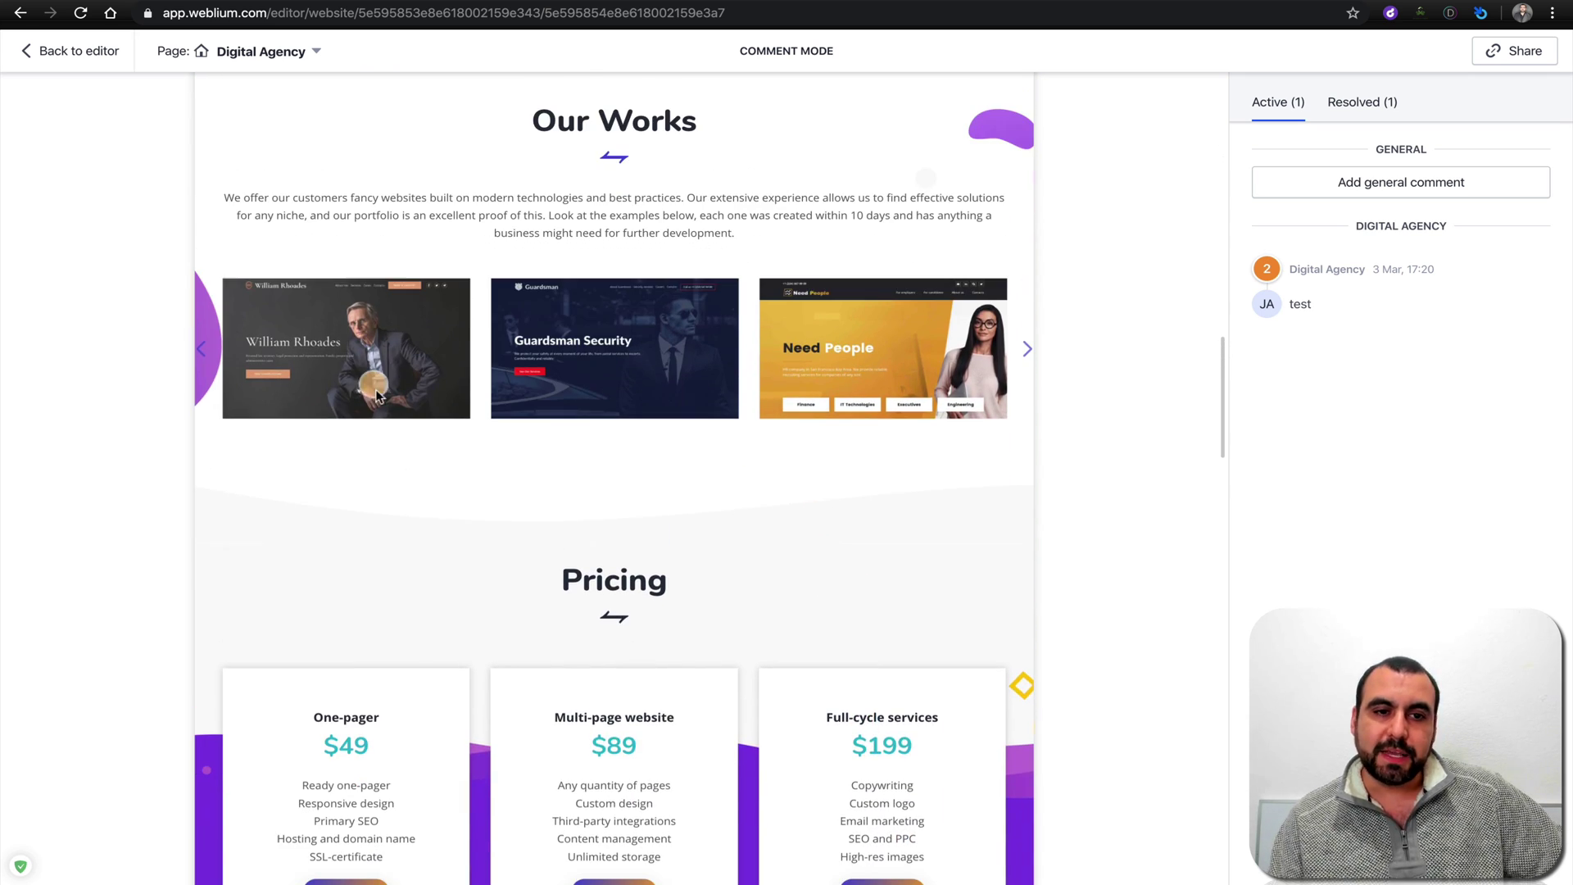
{"action": "scroll", "coordinate": [332, 361], "scroll_direction": "up", "scroll_amount": 1}
{"action": "left_click", "coordinate": [330, 359]}
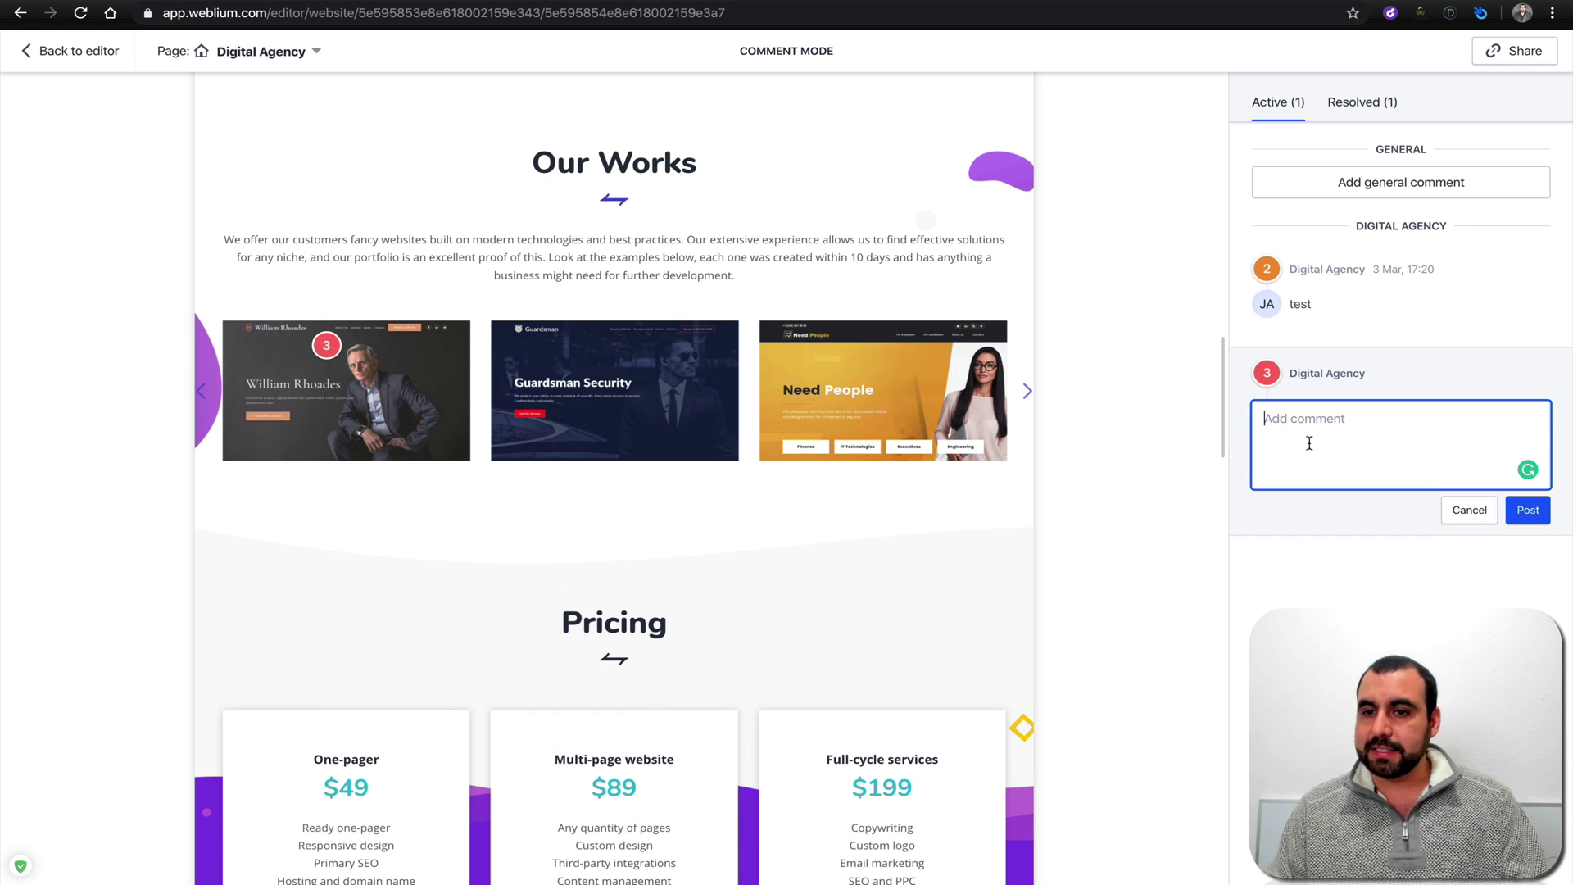
{"action": "type", "text": "change"}
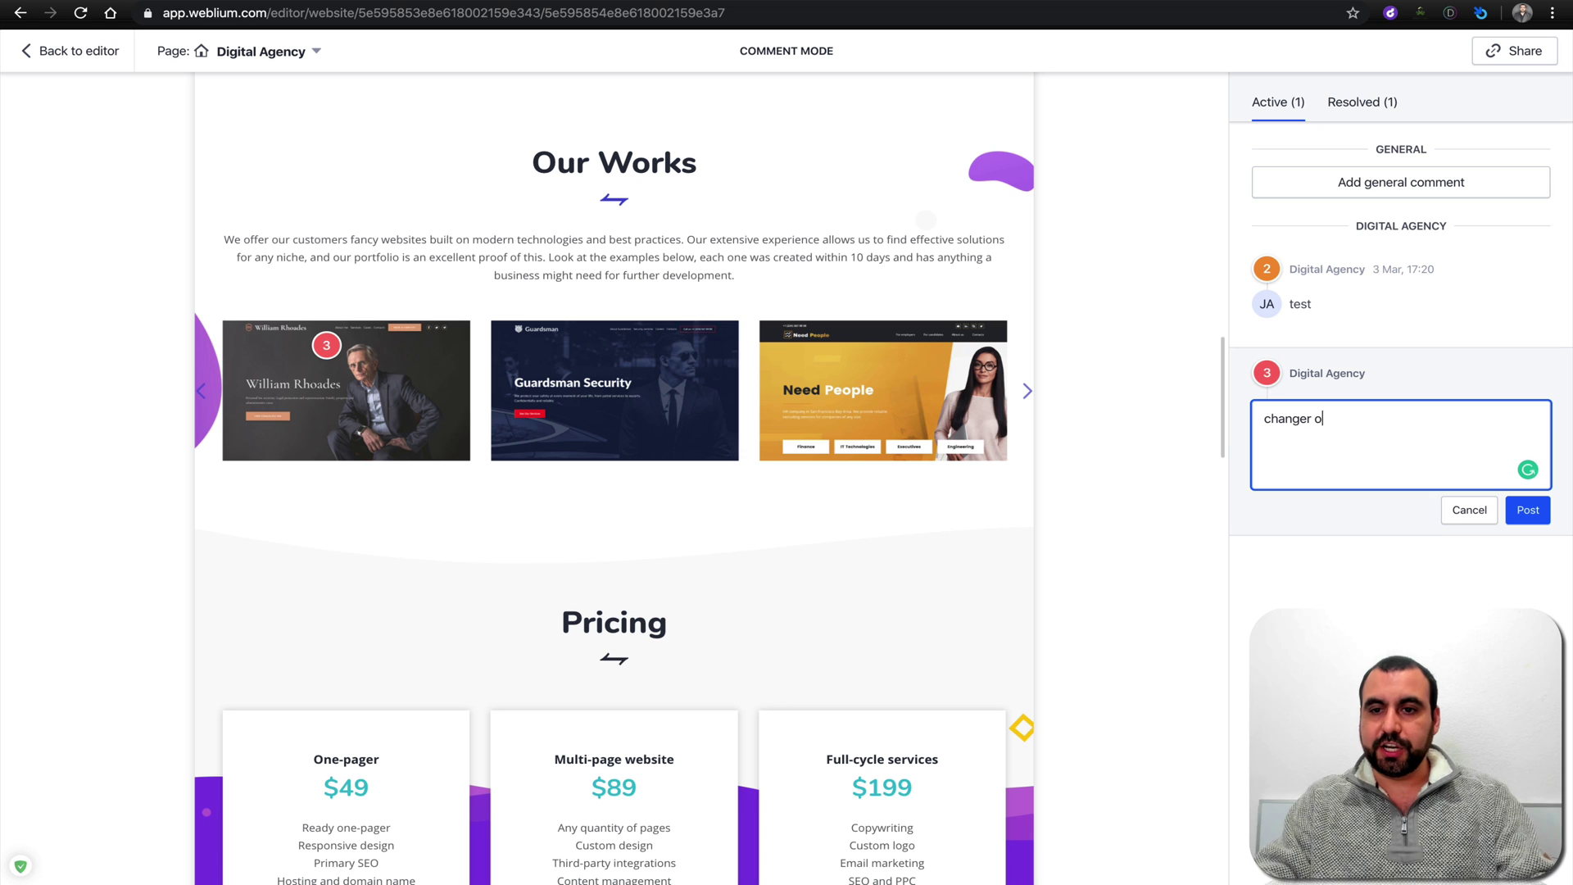
{"action": "type", "text": " to actual site"}
{"action": "scroll", "coordinate": [614, 492], "scroll_direction": "down", "scroll_amount": 1}
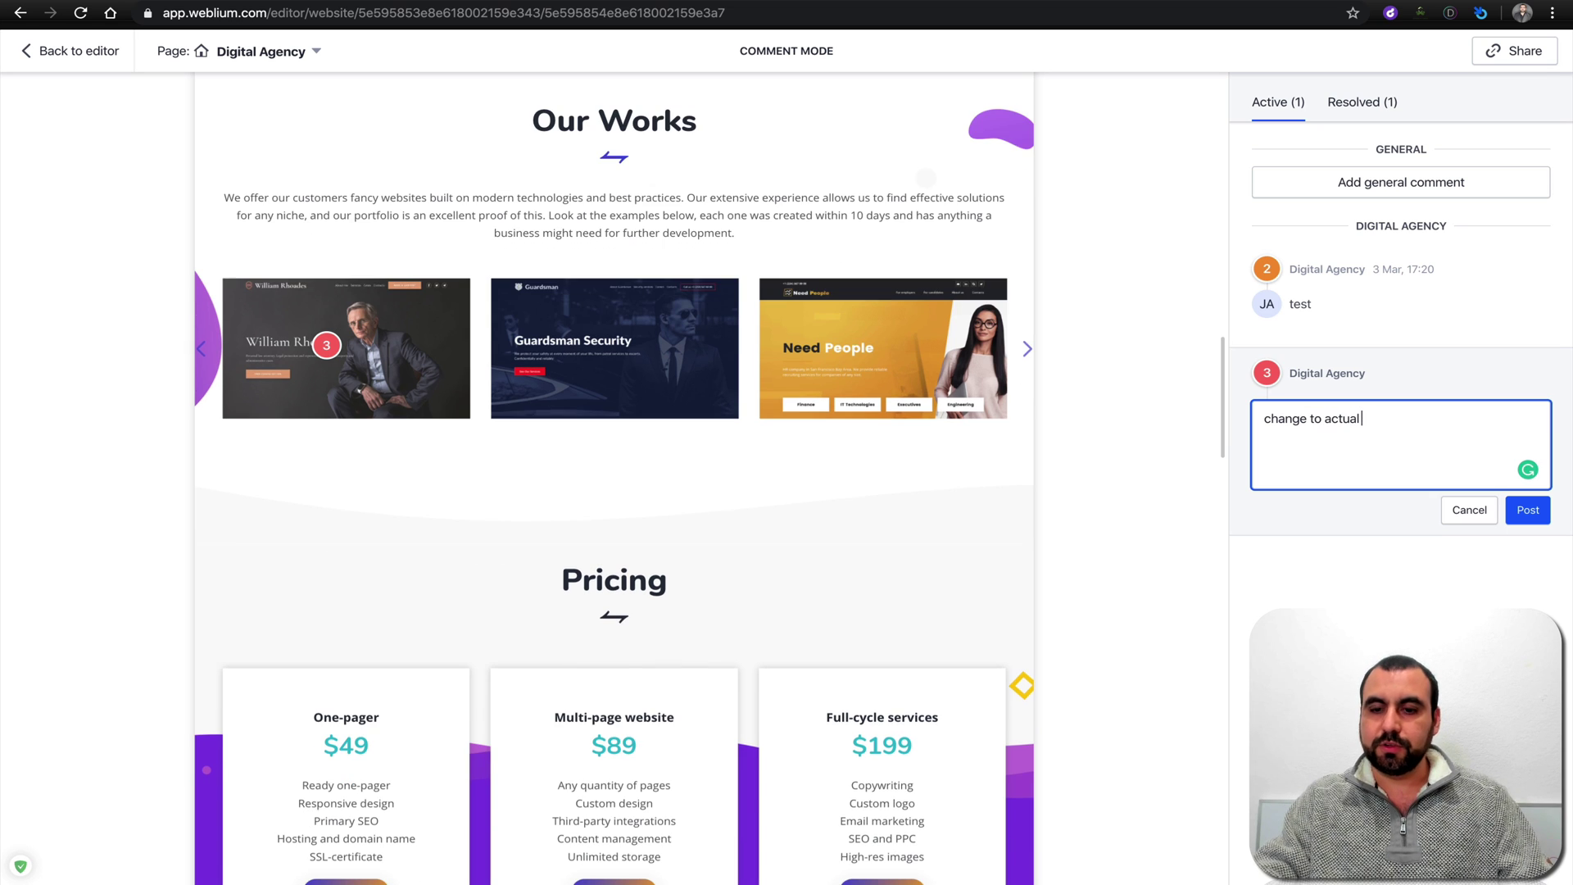
{"action": "type", "text": "s you bui"}
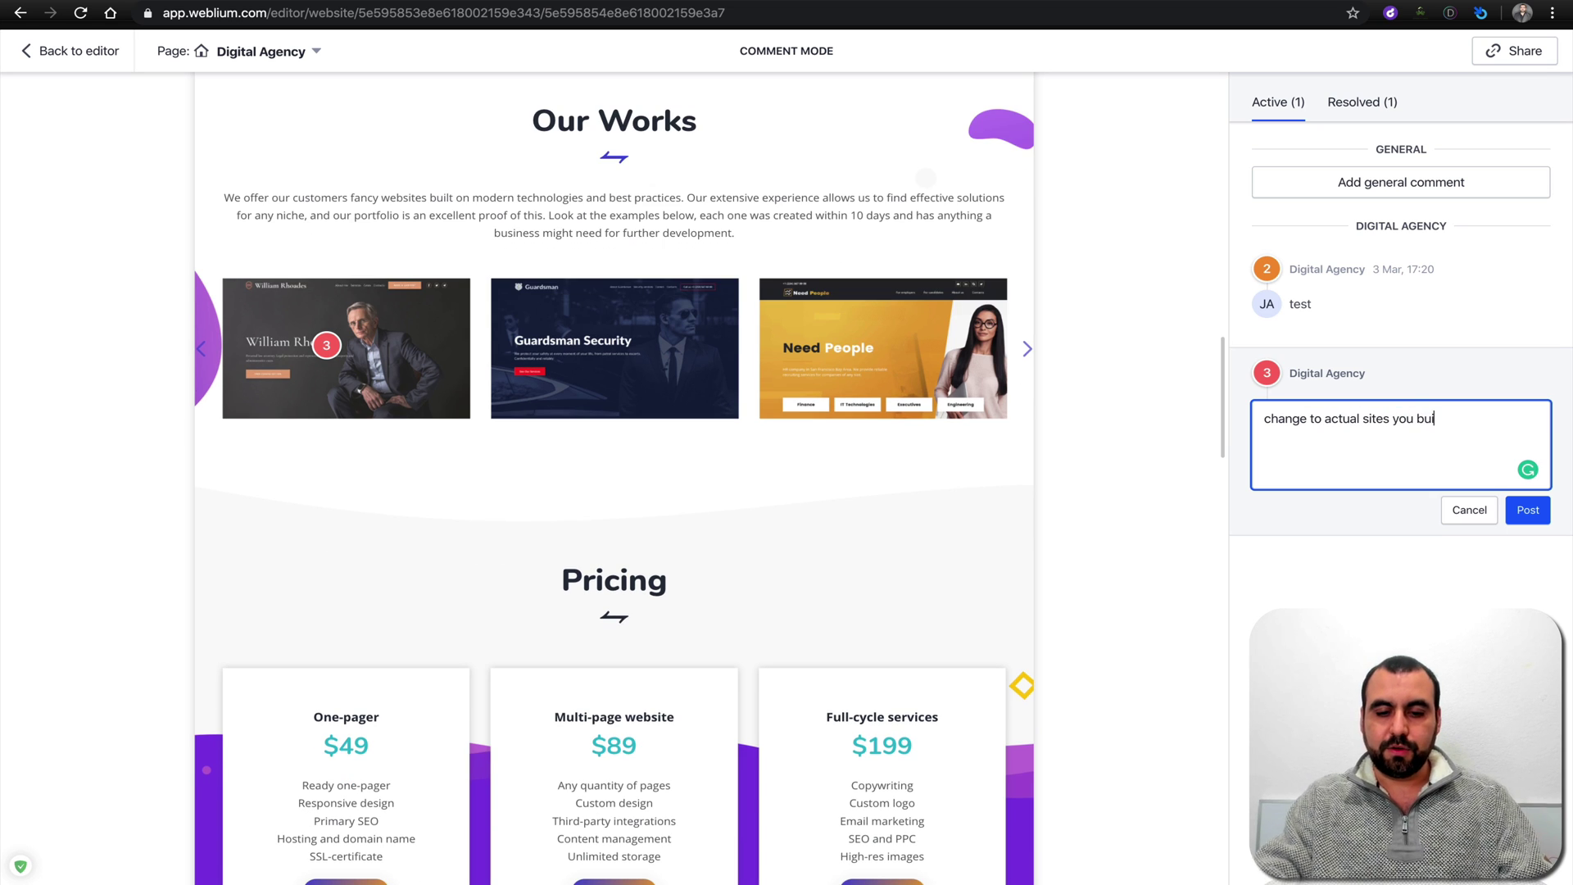
{"action": "type", "text": "lt"}
{"action": "left_click", "coordinate": [1528, 510]}
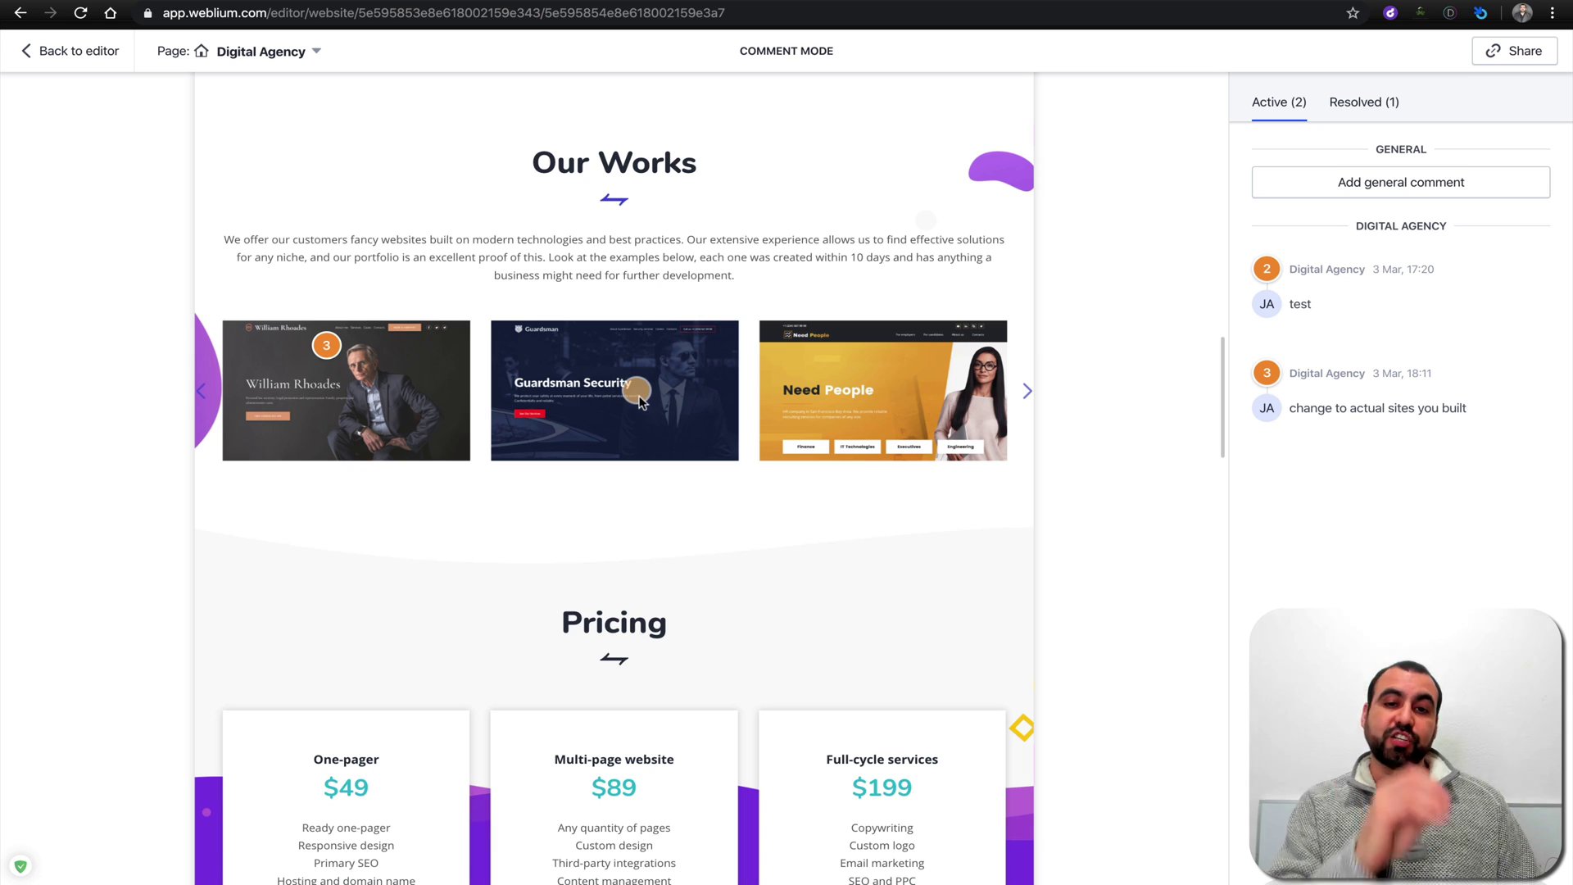
Scroll through the page to review it after posting the comment.
{"action": "scroll", "coordinate": [689, 521], "scroll_direction": "down", "scroll_amount": 10}
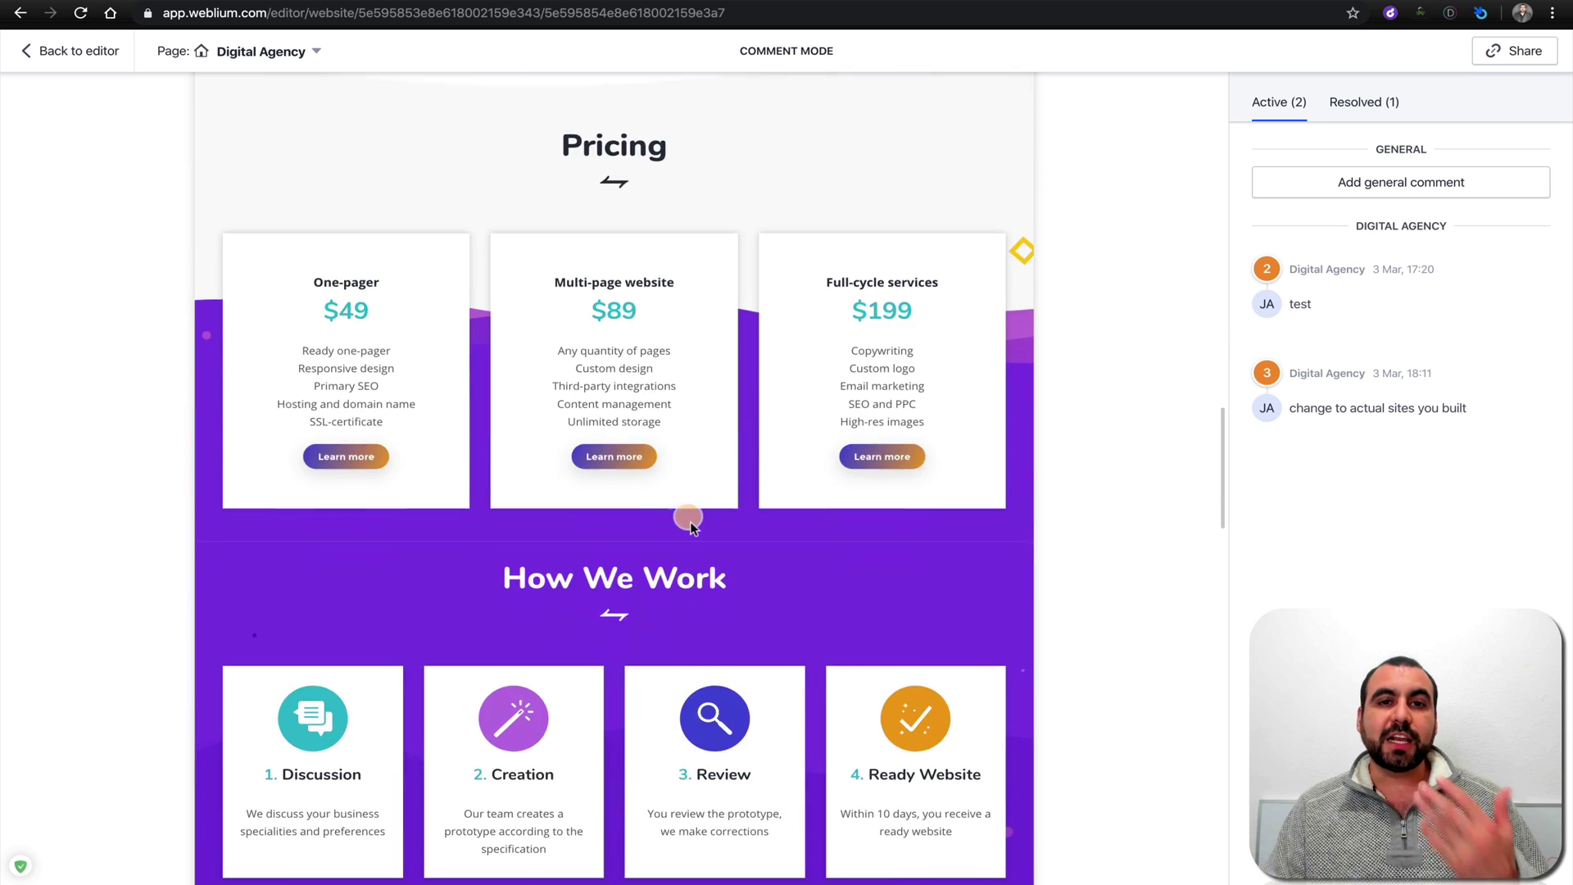
{"action": "scroll", "coordinate": [690, 521], "scroll_direction": "down", "scroll_amount": 20}
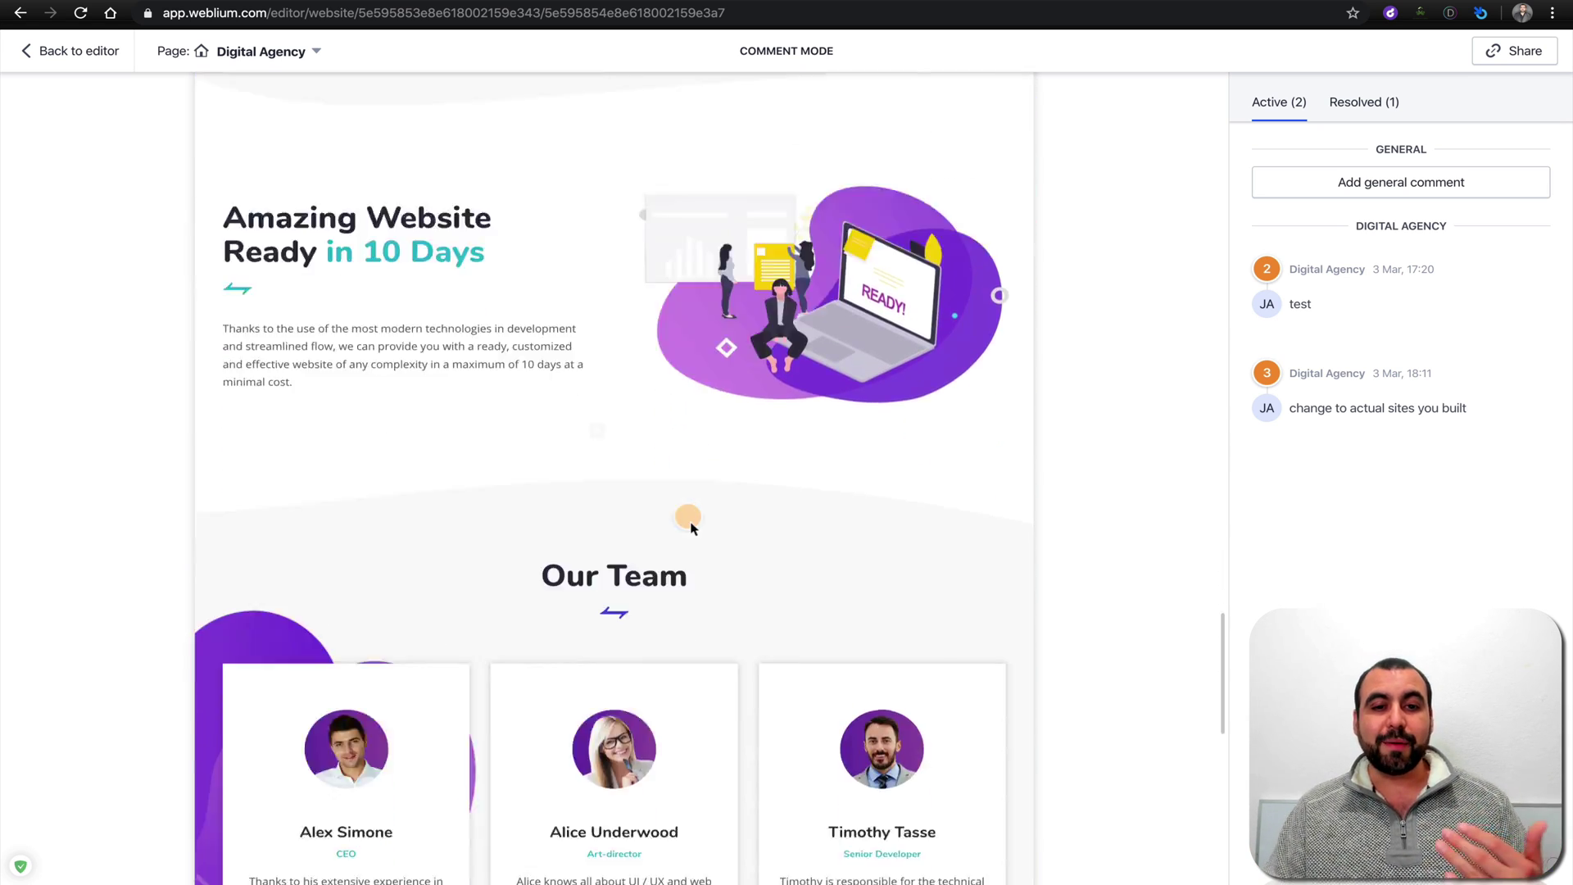
{"action": "scroll", "coordinate": [690, 528], "scroll_direction": "down", "scroll_amount": 5}
{"action": "scroll", "coordinate": [689, 528], "scroll_direction": "up", "scroll_amount": 20}
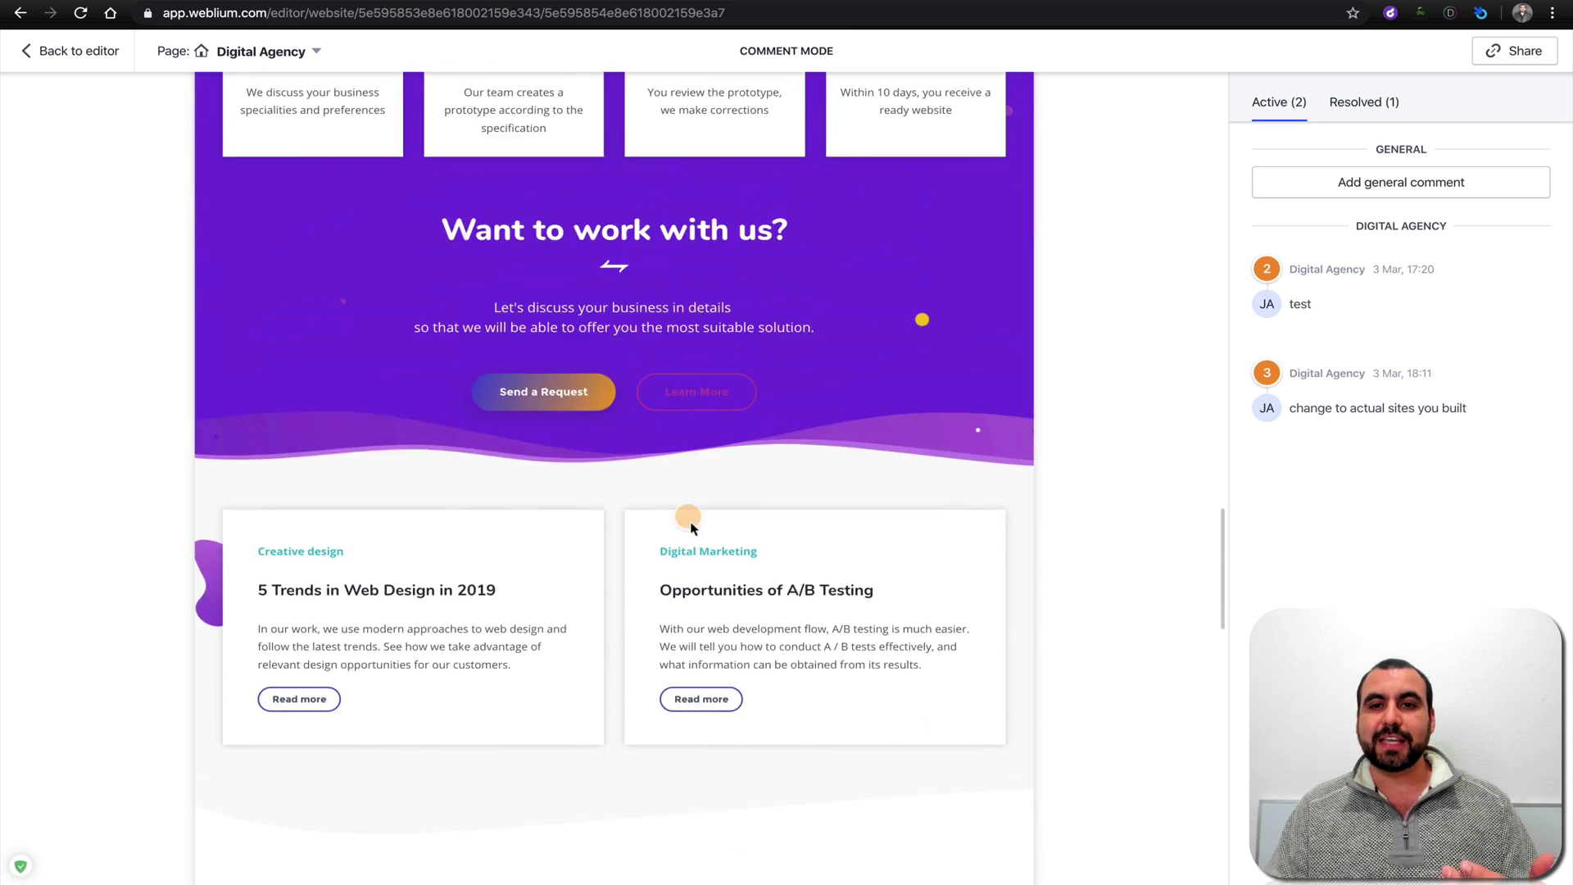
{"action": "scroll", "coordinate": [689, 528], "scroll_direction": "up", "scroll_amount": 10}
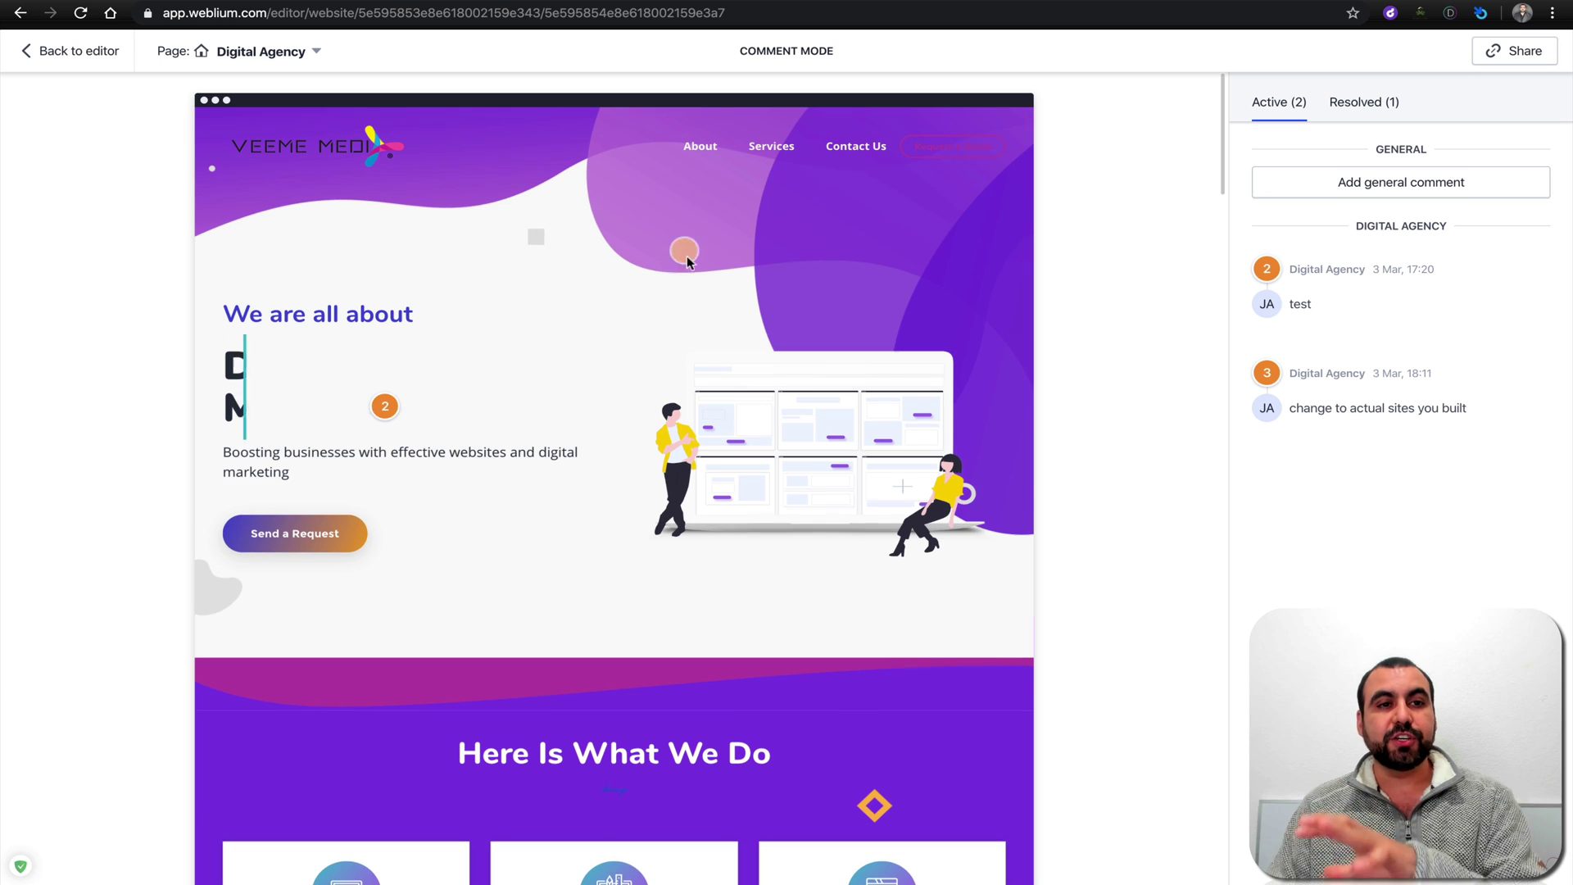
Exit comment mode to return to the regular editor on the Digital Agency page.
{"action": "left_click", "coordinate": [27, 53]}
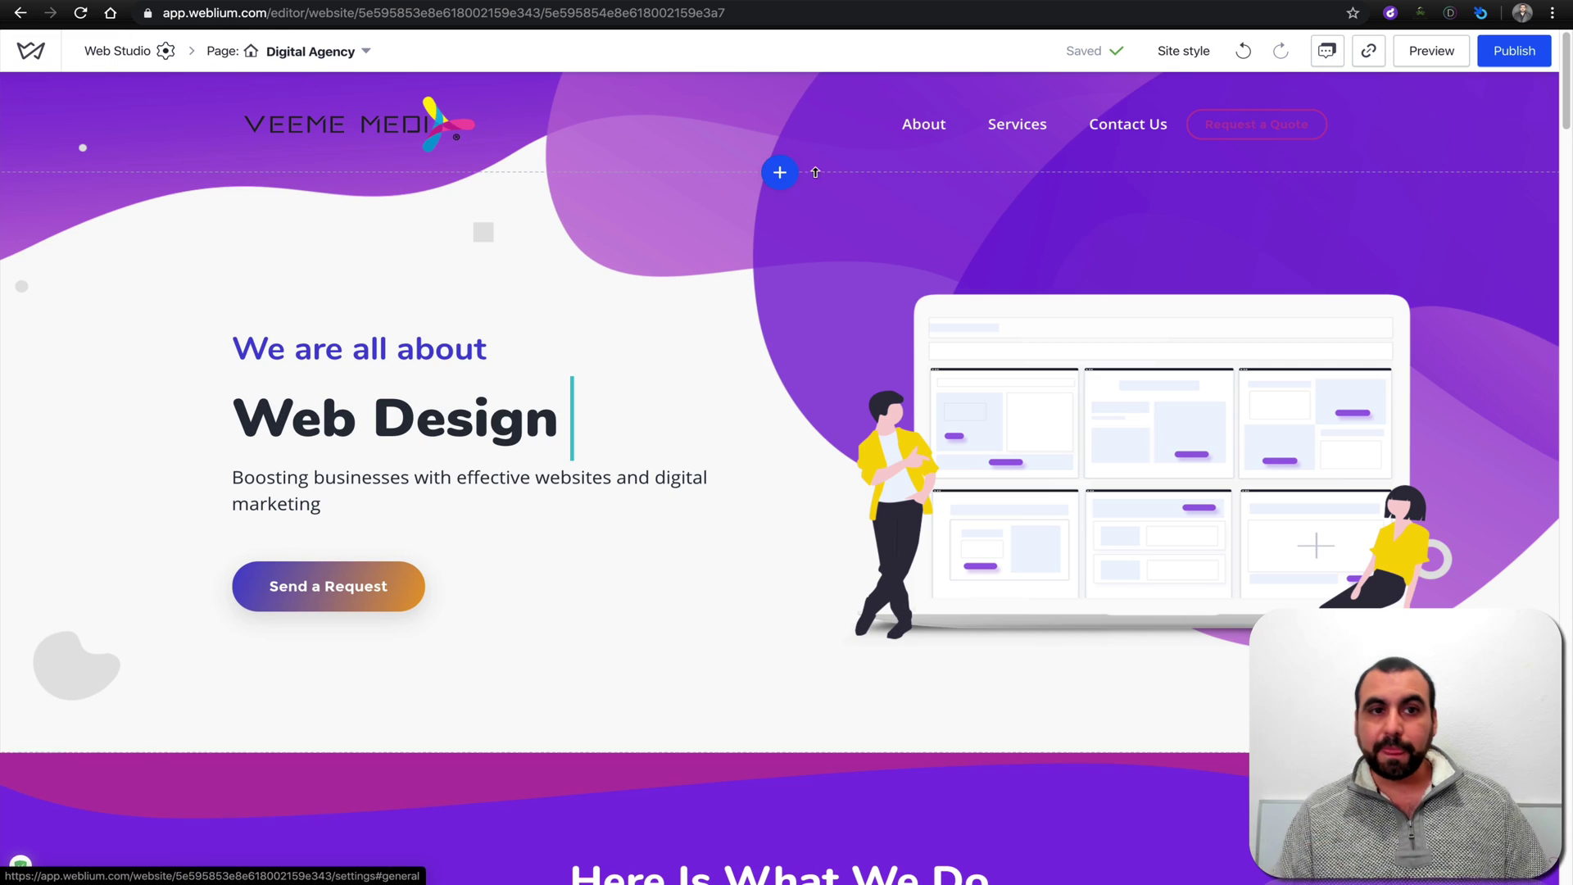